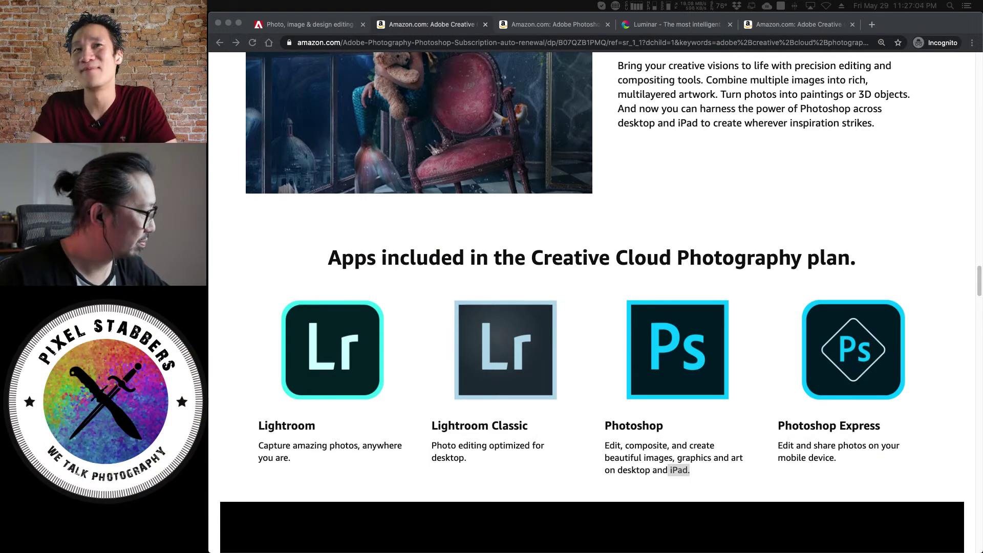
Look through the Amazon listing's Creative Cloud Photography plan questions, related products, customer reviews and product description.
{"action": "scroll", "coordinate": [457, 361], "scroll_direction": "down", "scroll_amount": 1}
{"action": "scroll", "coordinate": [458, 363], "scroll_direction": "down", "scroll_amount": 8}
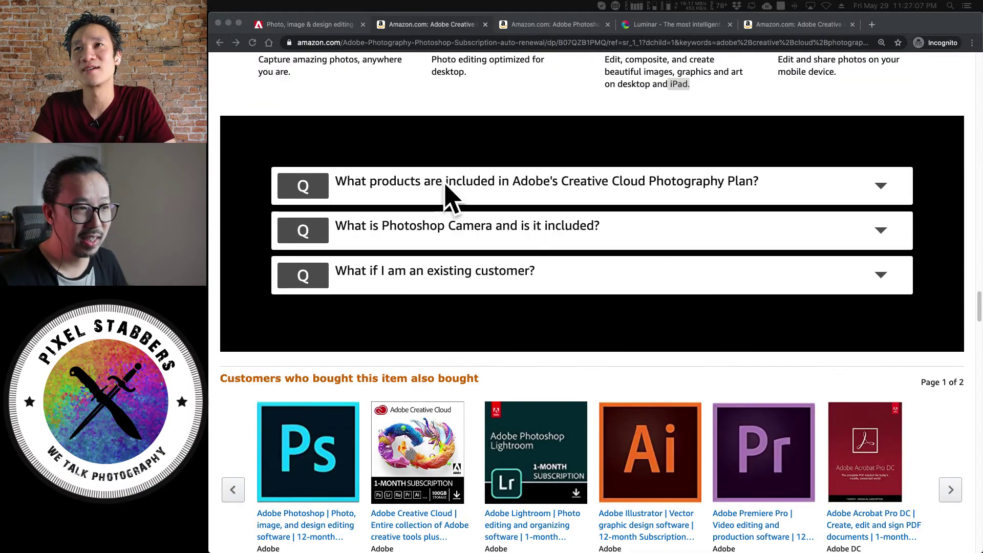
{"action": "left_click", "coordinate": [886, 187]}
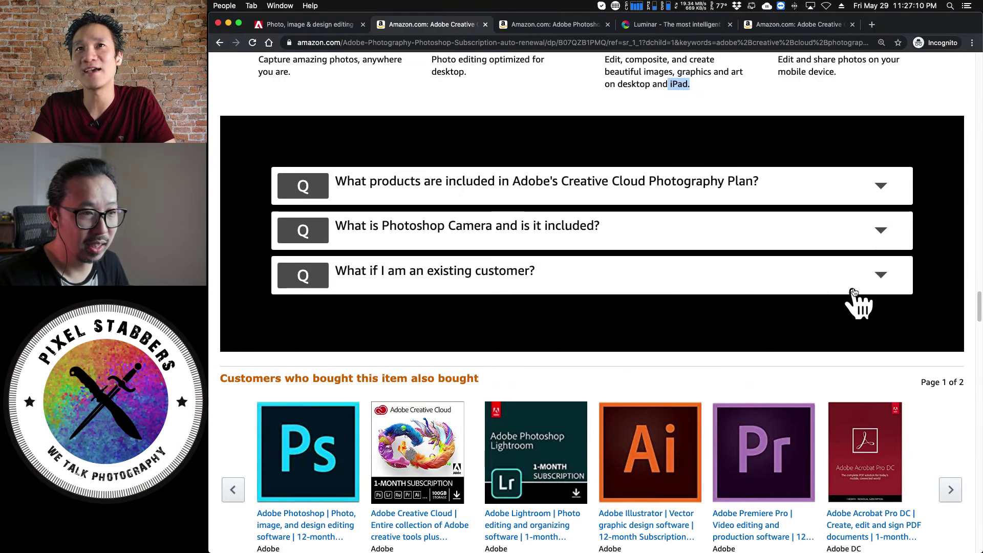
{"action": "scroll", "coordinate": [686, 284], "scroll_direction": "down", "scroll_amount": 20}
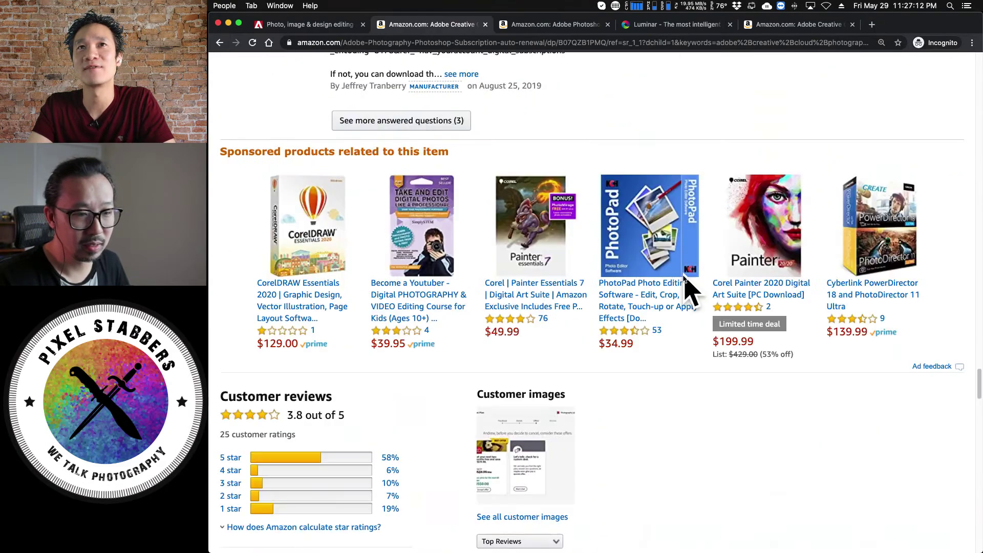
{"action": "scroll", "coordinate": [686, 287], "scroll_direction": "up", "scroll_amount": 20}
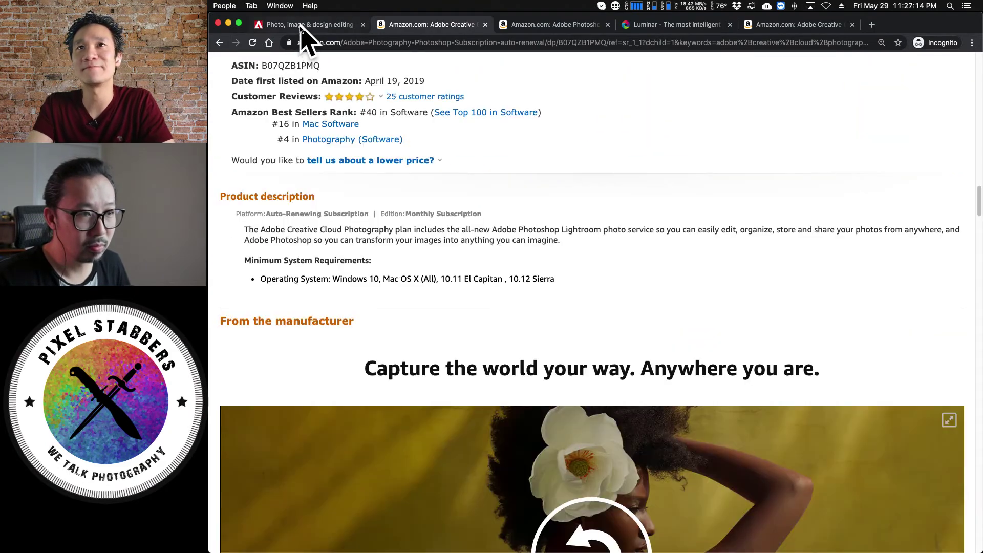
Switch to the Adobe Photoshop product page and read the "Powering the creative world" and "Everyday photography" sections.
{"action": "left_click", "coordinate": [302, 26]}
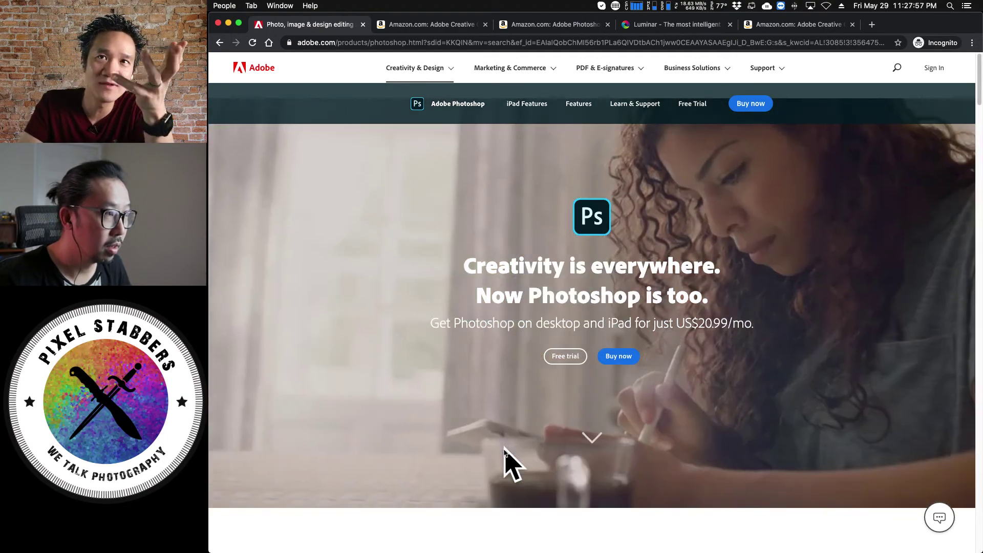
{"action": "scroll", "coordinate": [505, 449], "scroll_direction": "down", "scroll_amount": 5}
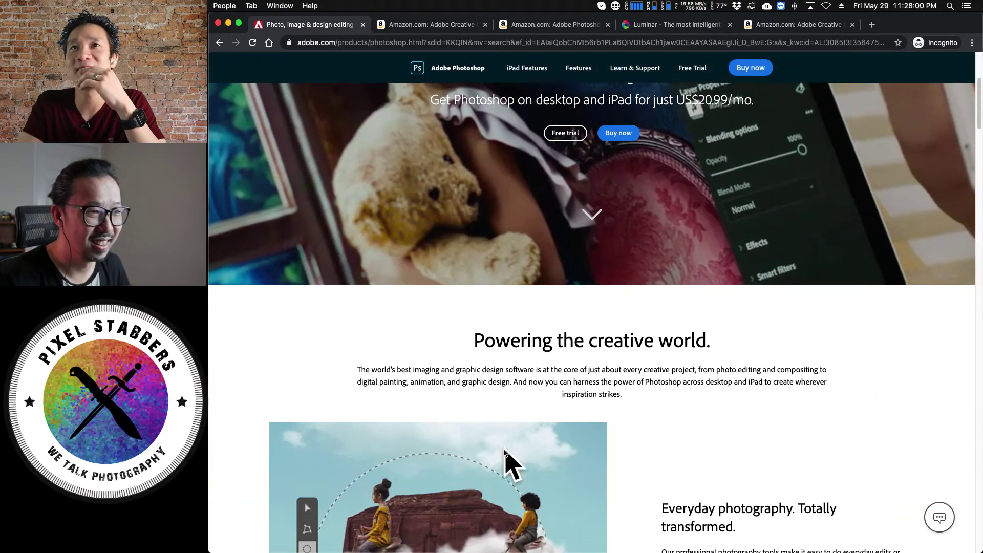
{"action": "scroll", "coordinate": [505, 461], "scroll_direction": "down", "scroll_amount": 3}
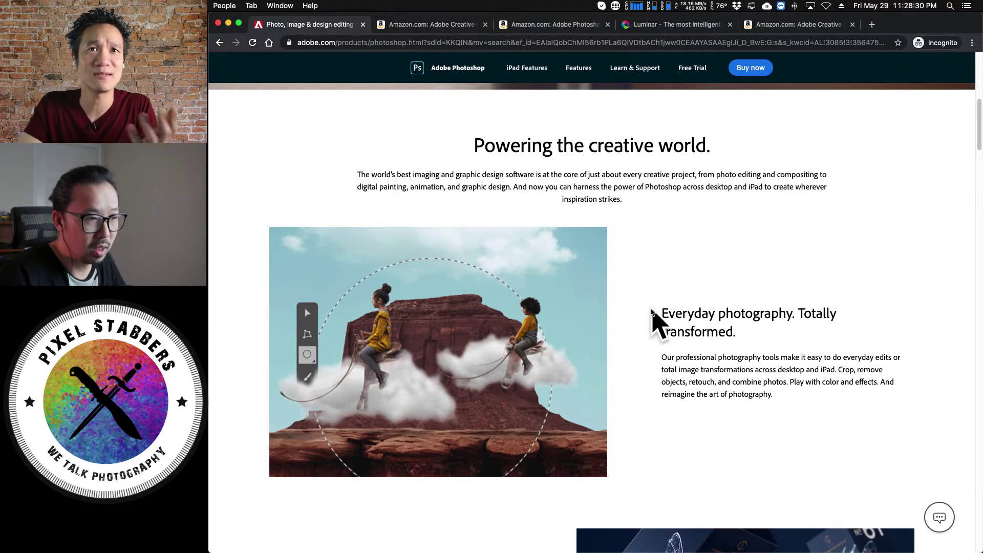
{"action": "scroll", "coordinate": [651, 312], "scroll_direction": "down", "scroll_amount": 1}
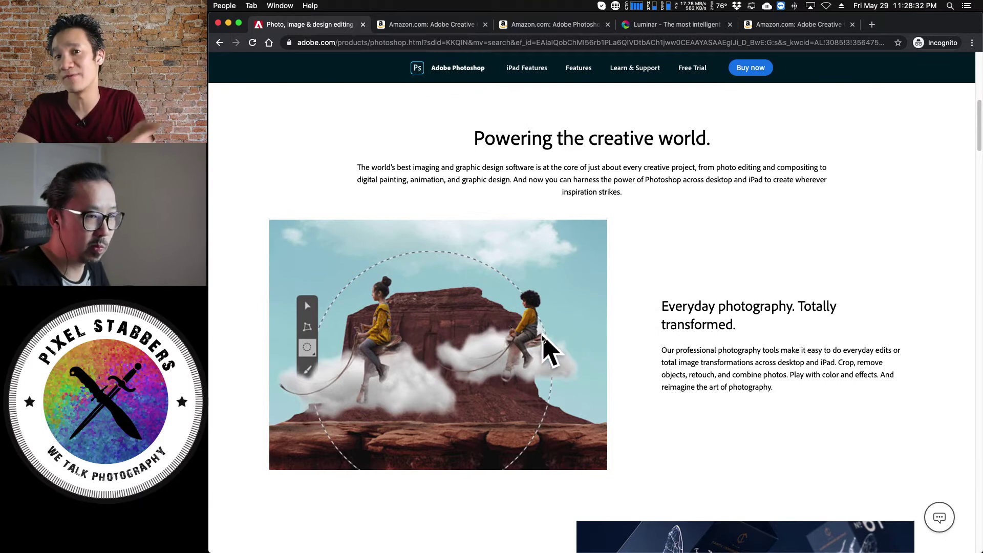
{"action": "scroll", "coordinate": [543, 338], "scroll_direction": "down", "scroll_amount": 3}
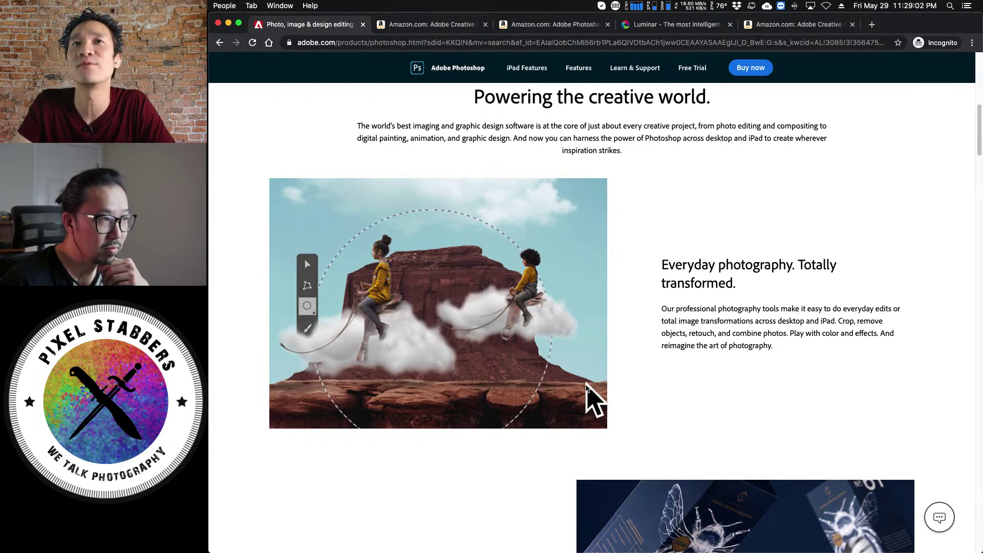
{"action": "scroll", "coordinate": [587, 394], "scroll_direction": "down", "scroll_amount": 3}
{"action": "scroll", "coordinate": [587, 394], "scroll_direction": "down", "scroll_amount": 5}
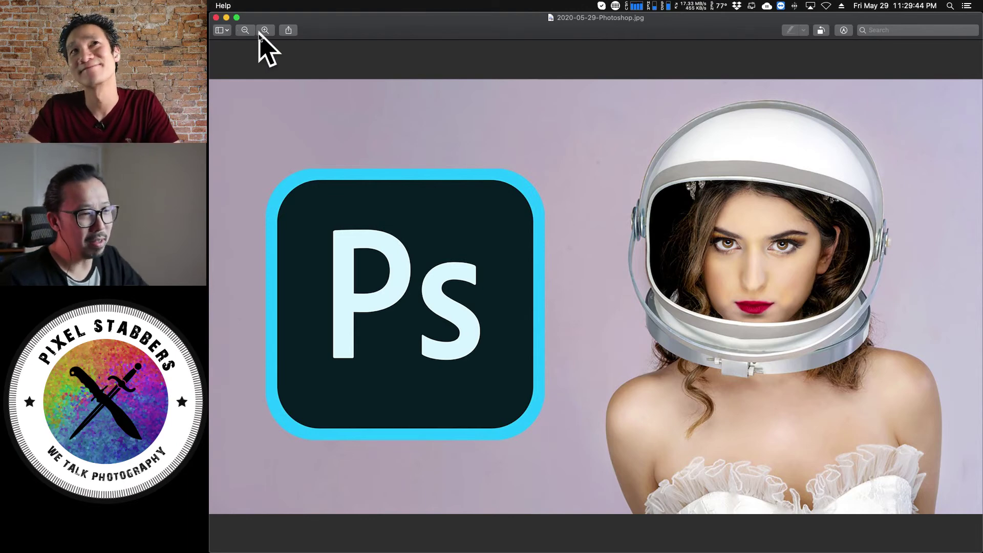
Minimize the 2020-05-29-Photoshop.jpg image, and highlight "stylus" and "iPad" in the "Design is in our DNA" paragraph on the Photoshop page.
{"action": "left_click", "coordinate": [226, 18]}
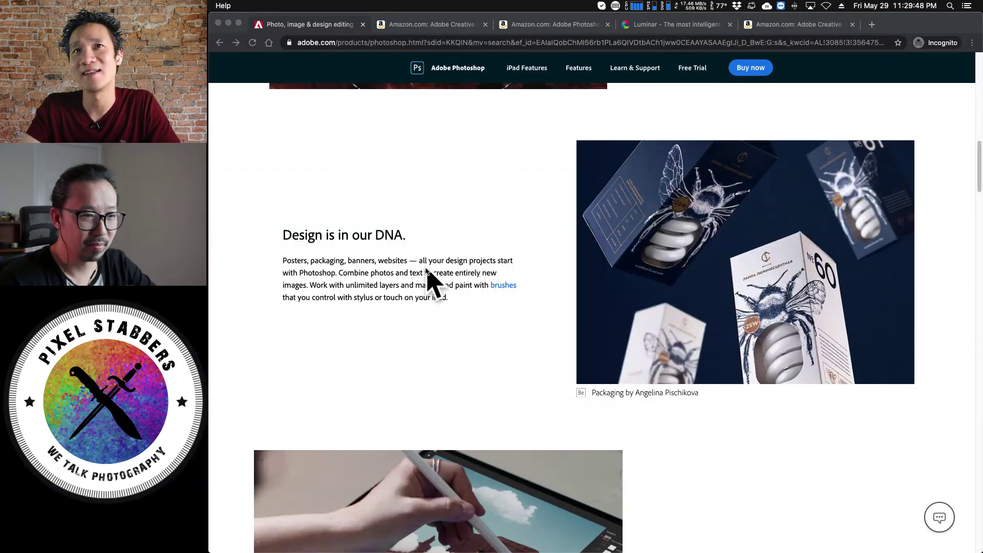
{"action": "left_click", "coordinate": [415, 258]}
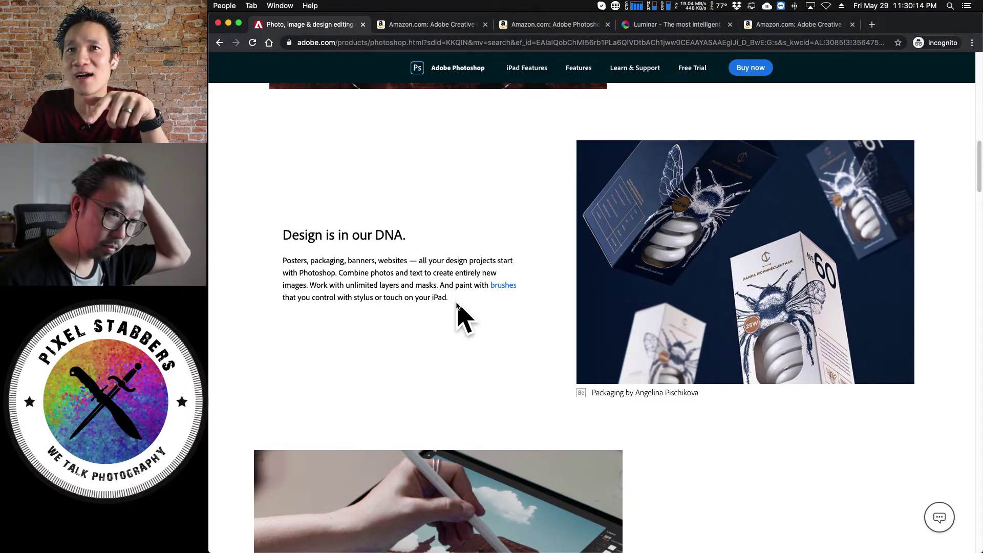
{"action": "double_click", "coordinate": [365, 301]}
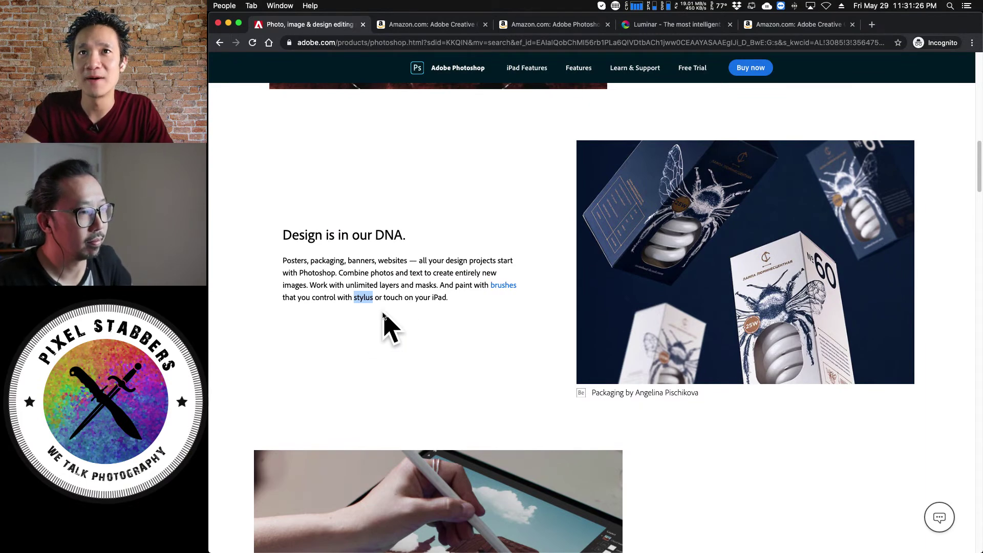
{"action": "left_click_drag", "start_coordinate": [433, 296], "coordinate": [459, 310]}
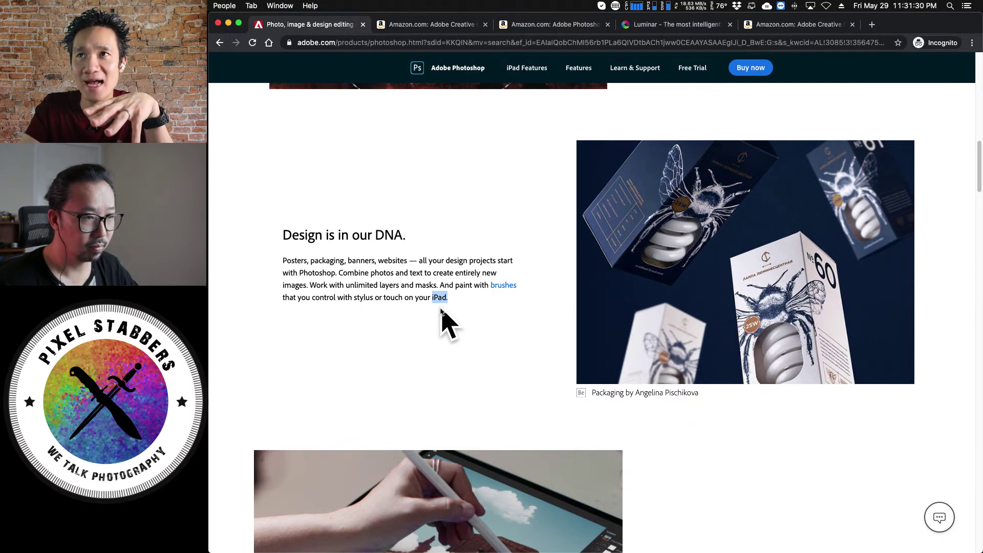
Read the "Here. There. Everywhere." section, highlight "PSDs are" in its paragraph, and clear the highlight.
{"action": "scroll", "coordinate": [441, 309], "scroll_direction": "down", "scroll_amount": 3}
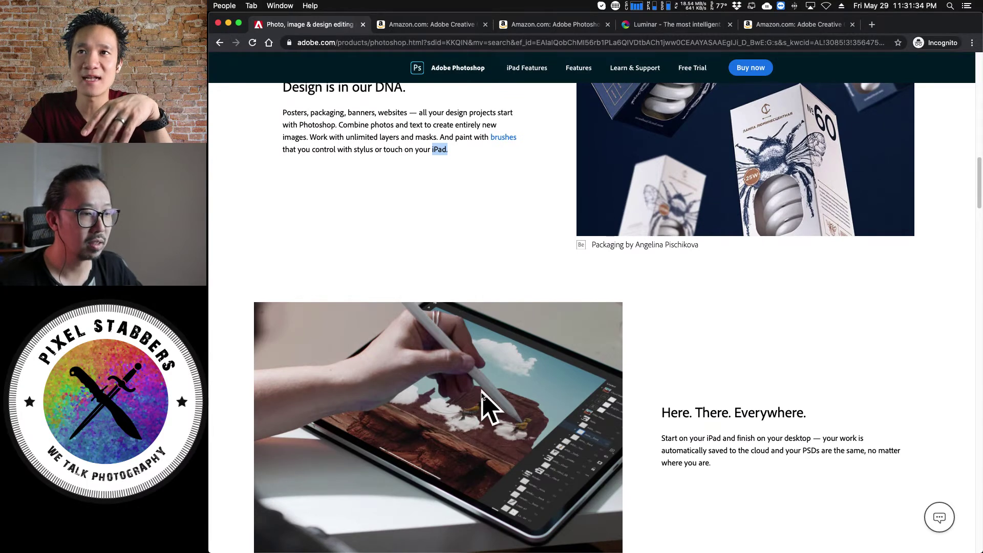
{"action": "scroll", "coordinate": [519, 409], "scroll_direction": "down", "scroll_amount": 1}
{"action": "scroll", "coordinate": [519, 409], "scroll_direction": "down", "scroll_amount": 1}
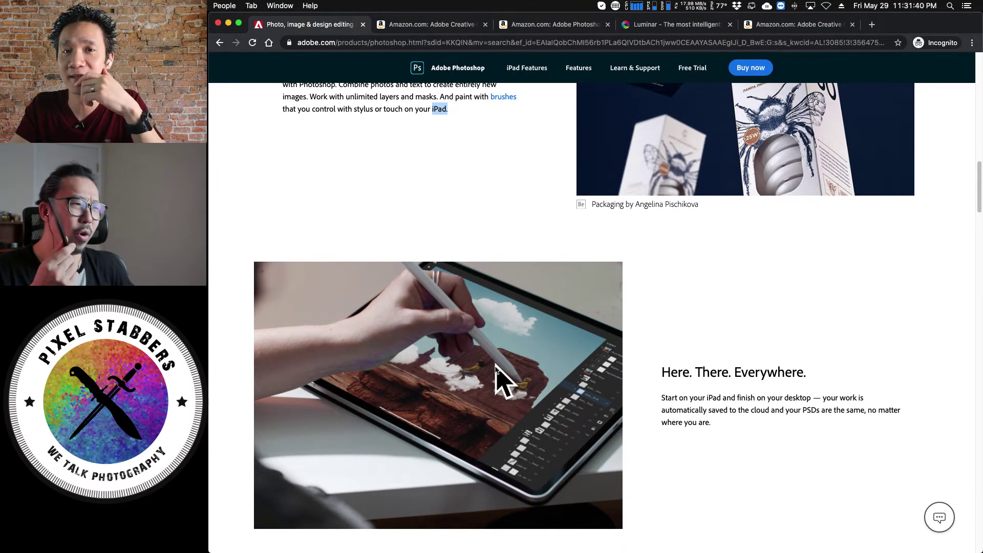
{"action": "scroll", "coordinate": [497, 369], "scroll_direction": "down", "scroll_amount": 1}
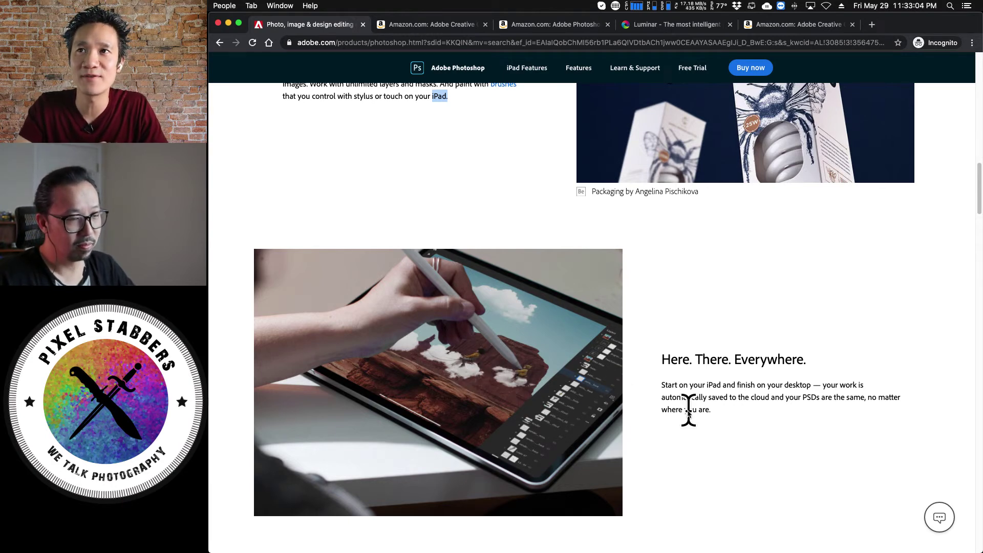
{"action": "left_click_drag", "start_coordinate": [802, 398], "coordinate": [836, 398]}
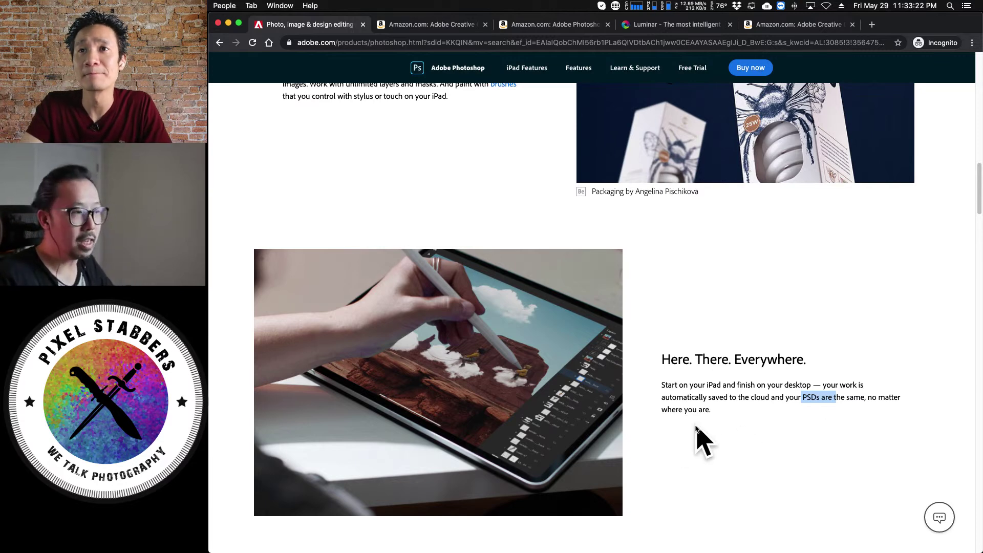
{"action": "scroll", "coordinate": [724, 425], "scroll_direction": "down", "scroll_amount": 3}
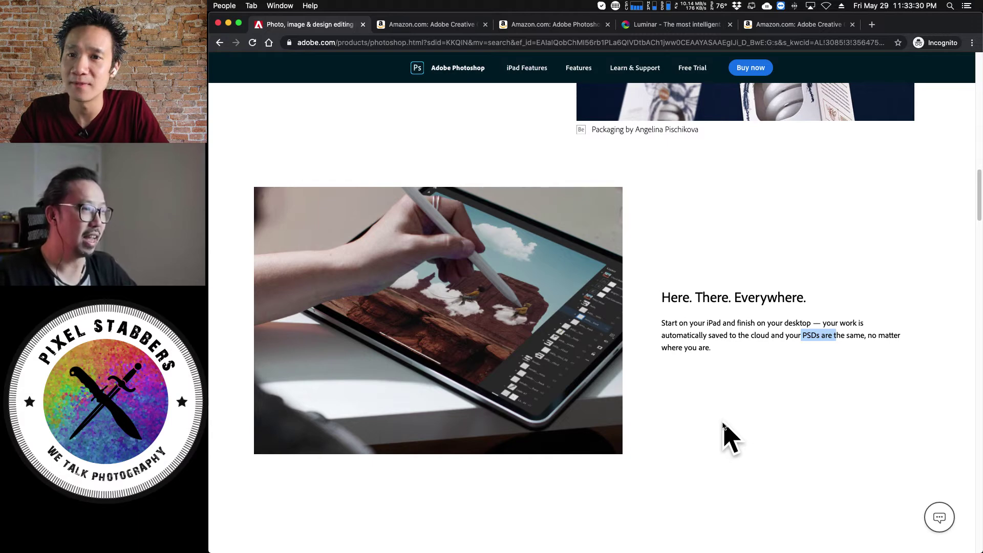
{"action": "left_click", "coordinate": [730, 376]}
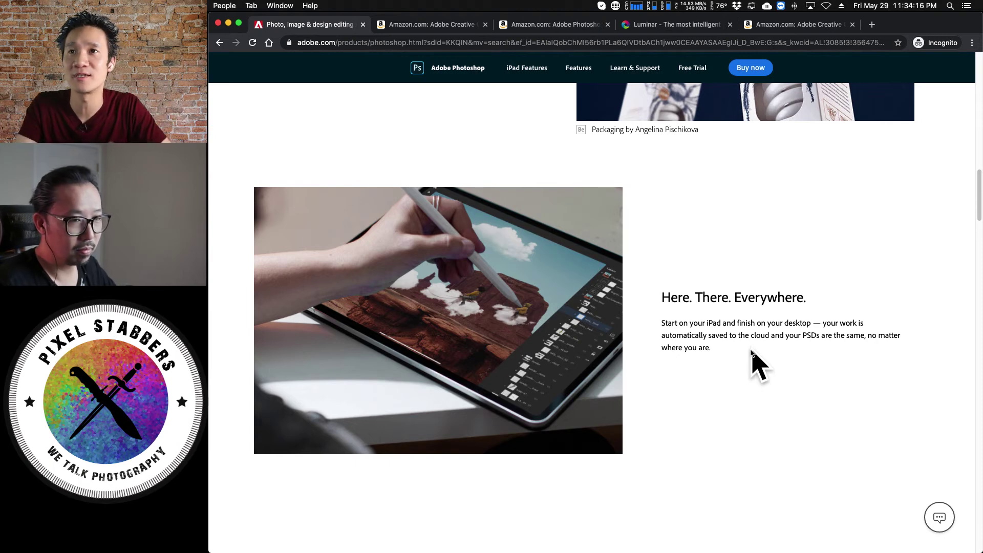
Examine the "See what new can do" section with its "Fill faster, blur better" lens blur example.
{"action": "scroll", "coordinate": [740, 353], "scroll_direction": "down", "scroll_amount": 5}
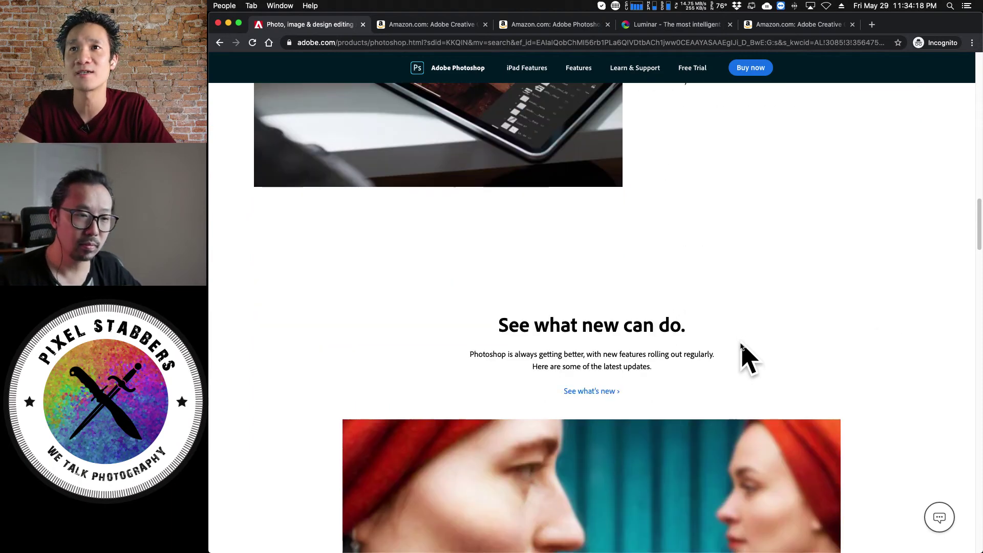
{"action": "scroll", "coordinate": [741, 348], "scroll_direction": "down", "scroll_amount": 3}
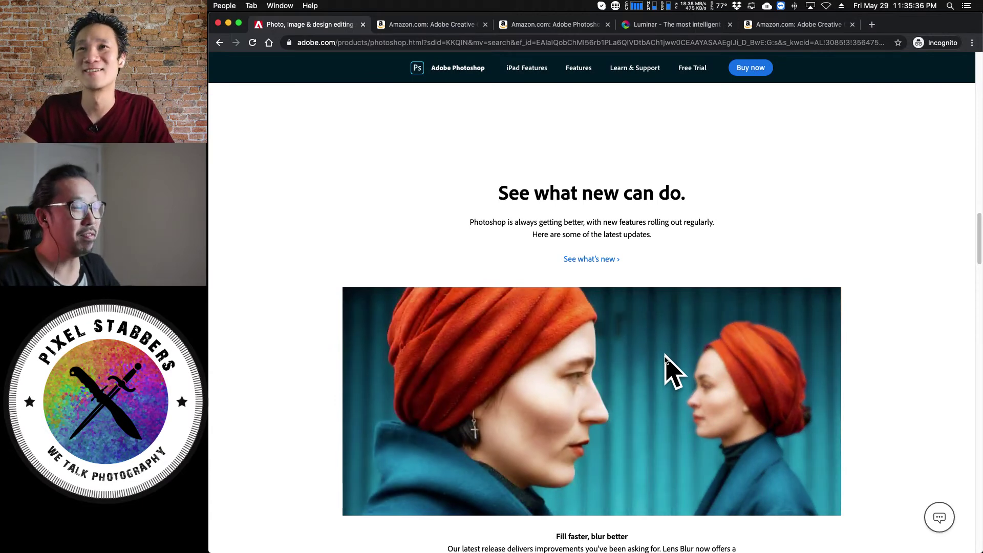
{"action": "scroll", "coordinate": [760, 256], "scroll_direction": "down", "scroll_amount": 1}
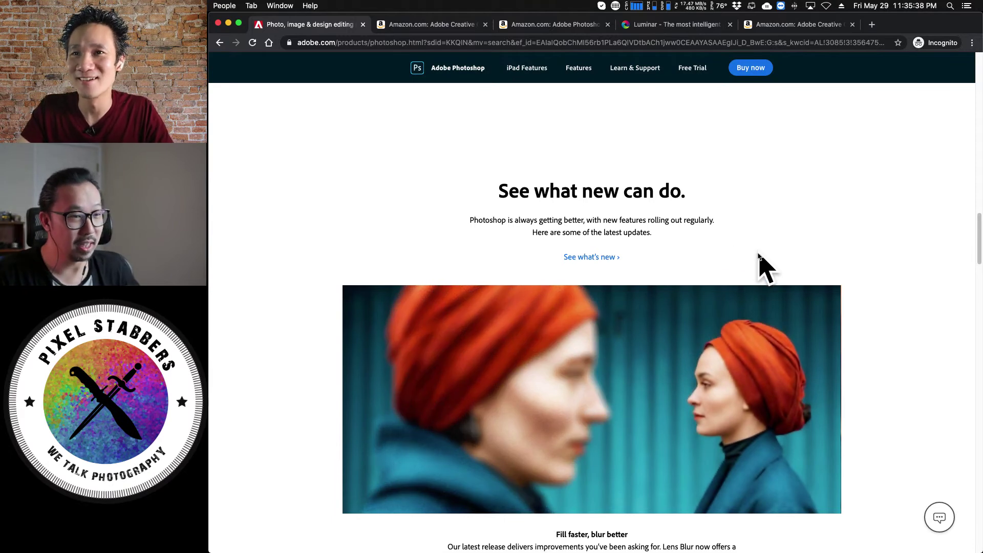
{"action": "scroll", "coordinate": [760, 256], "scroll_direction": "down", "scroll_amount": 1}
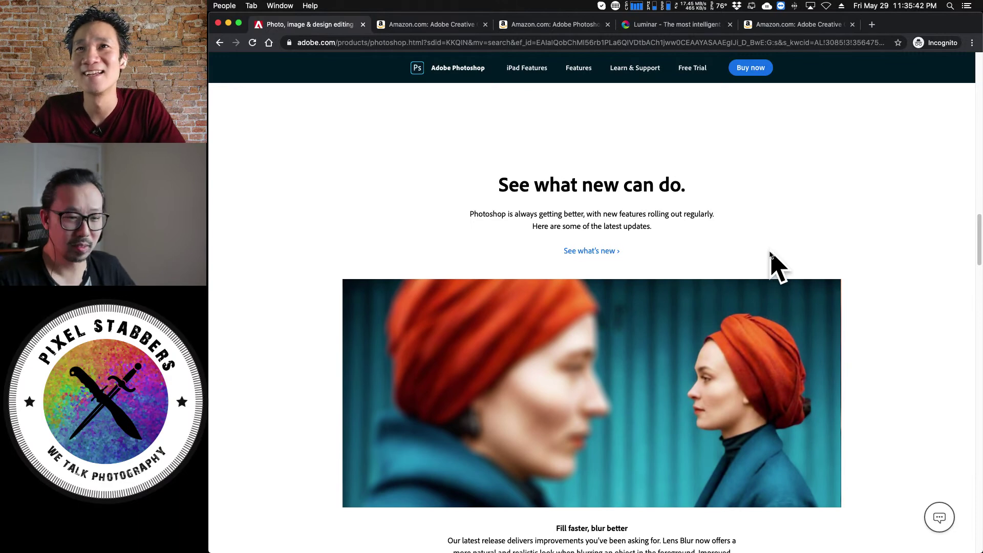
{"action": "scroll", "coordinate": [742, 265], "scroll_direction": "down", "scroll_amount": 2}
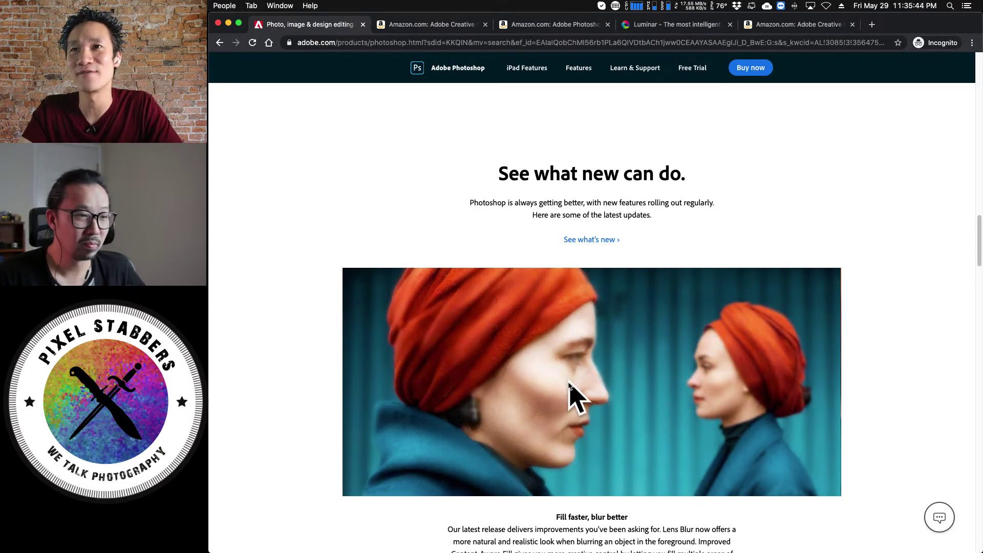
{"action": "scroll", "coordinate": [575, 395], "scroll_direction": "down", "scroll_amount": 5}
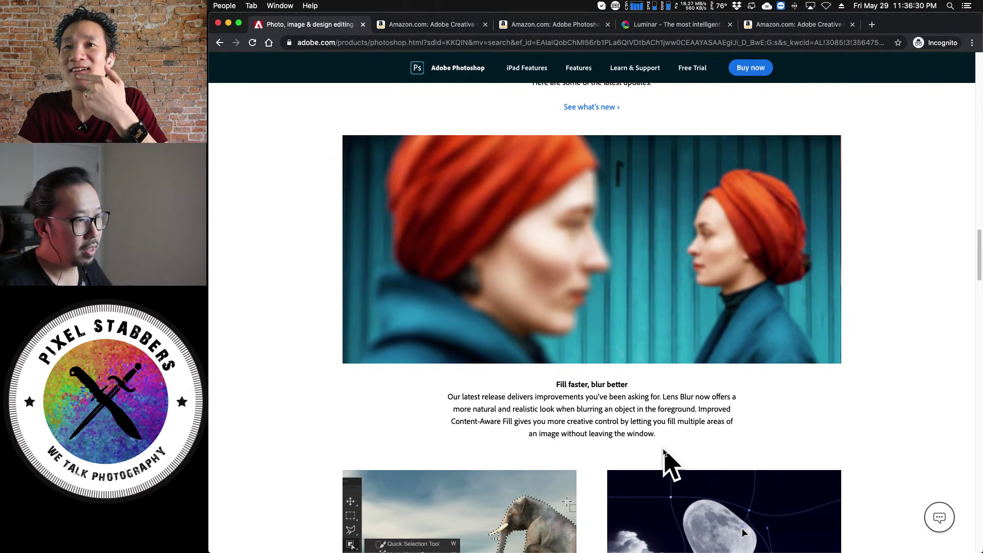
Review the new feature descriptions for Content-Aware Fill, the Object Selection tool and Enhanced Transform Warp.
{"action": "scroll", "coordinate": [664, 452], "scroll_direction": "down", "scroll_amount": 2}
{"action": "scroll", "coordinate": [664, 447], "scroll_direction": "down", "scroll_amount": 2}
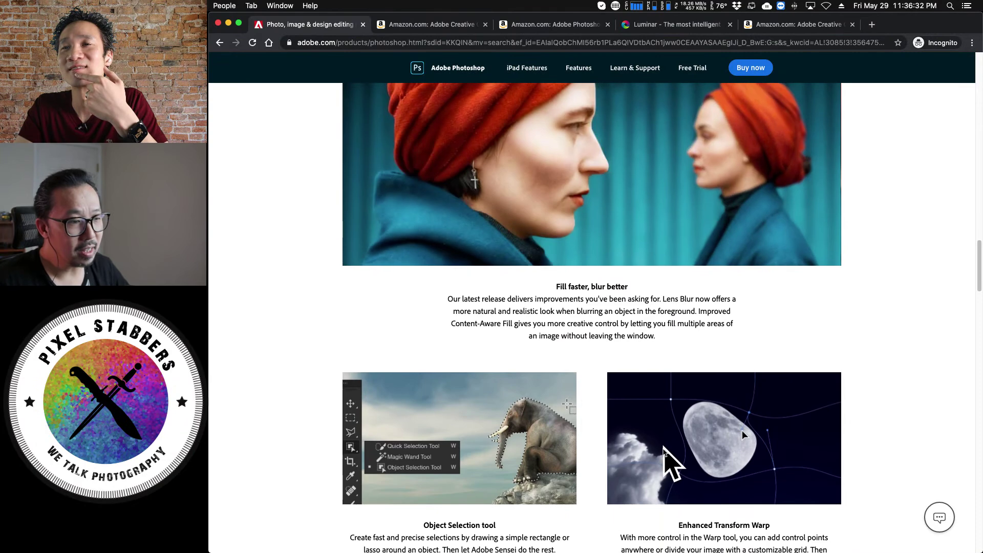
{"action": "scroll", "coordinate": [665, 452], "scroll_direction": "down", "scroll_amount": 1}
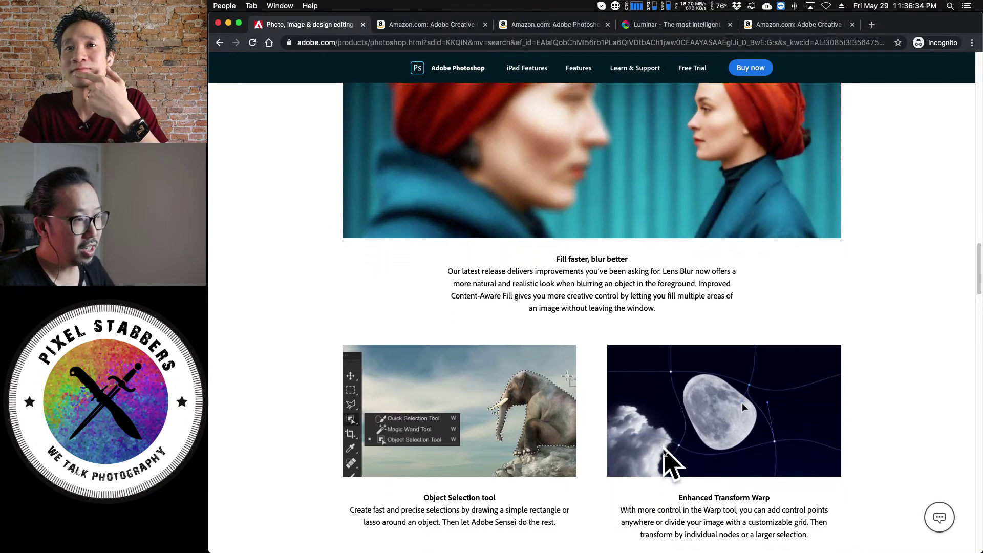
{"action": "scroll", "coordinate": [665, 452], "scroll_direction": "down", "scroll_amount": 1}
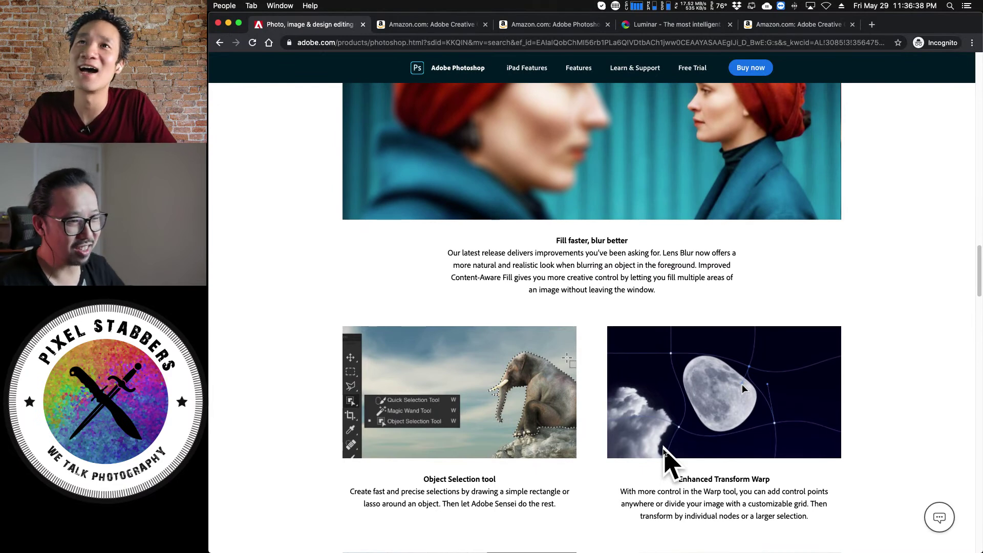
{"action": "scroll", "coordinate": [665, 451], "scroll_direction": "down", "scroll_amount": 1}
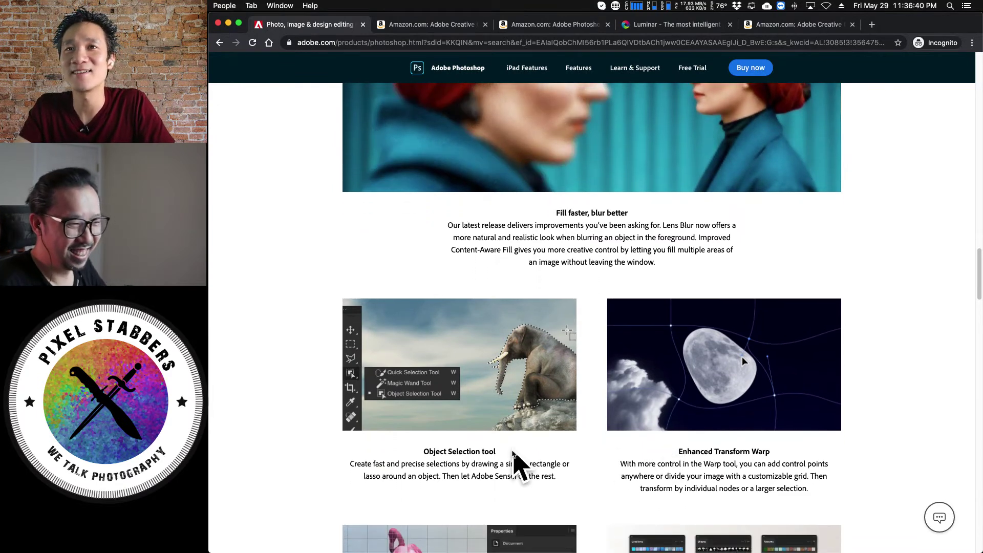
{"action": "scroll", "coordinate": [514, 453], "scroll_direction": "down", "scroll_amount": 1}
{"action": "scroll", "coordinate": [471, 430], "scroll_direction": "down", "scroll_amount": 2}
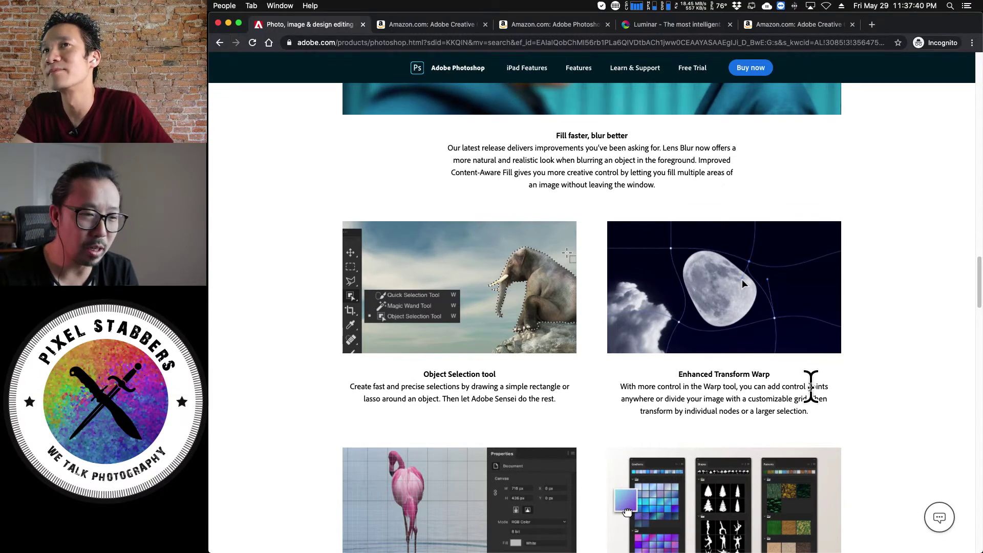
{"action": "scroll", "coordinate": [811, 386], "scroll_direction": "down", "scroll_amount": 1}
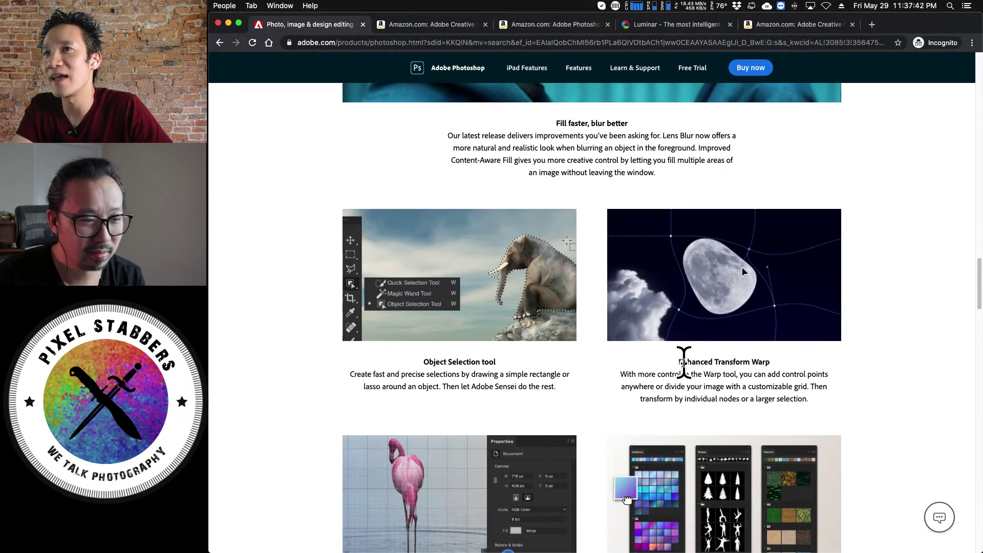
Highlight the "Enhanced Transform Warp" heading, followed by the beginning of its description about adding control points.
{"action": "left_click", "coordinate": [770, 363]}
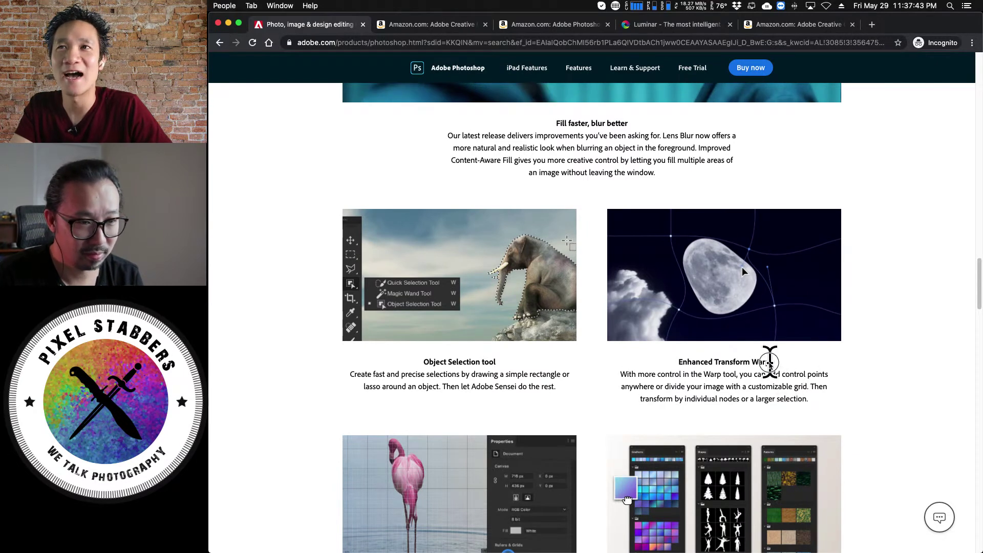
{"action": "left_click_drag", "start_coordinate": [769, 363], "coordinate": [658, 362]}
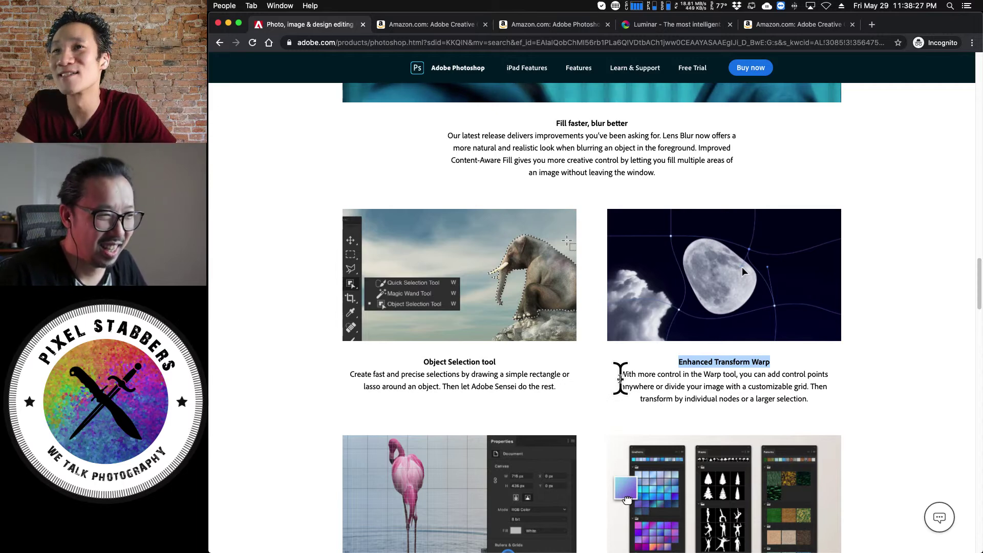
{"action": "left_click_drag", "start_coordinate": [620, 378], "coordinate": [702, 385]}
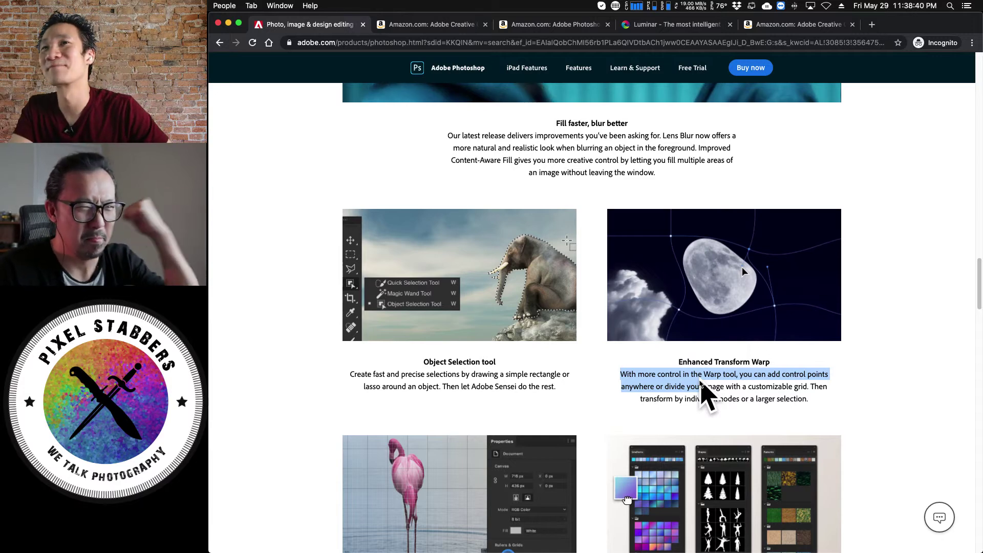
Clear the previous highlight, highlight the "Improved Properties panel" heading with its description, and clear that highlight.
{"action": "left_click", "coordinate": [680, 376]}
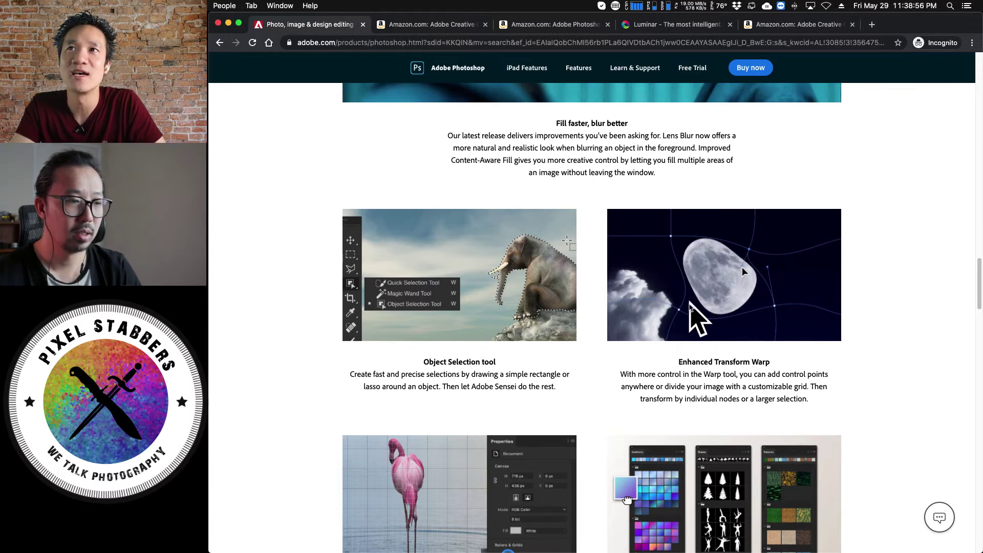
{"action": "scroll", "coordinate": [819, 353], "scroll_direction": "down", "scroll_amount": 1}
{"action": "scroll", "coordinate": [820, 358], "scroll_direction": "down", "scroll_amount": 5}
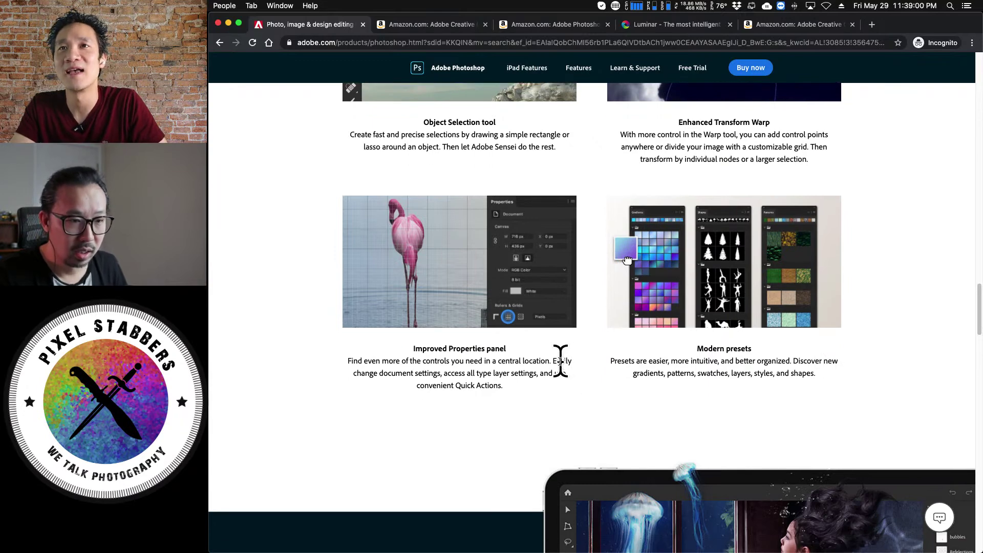
{"action": "scroll", "coordinate": [479, 348], "scroll_direction": "down", "scroll_amount": 1}
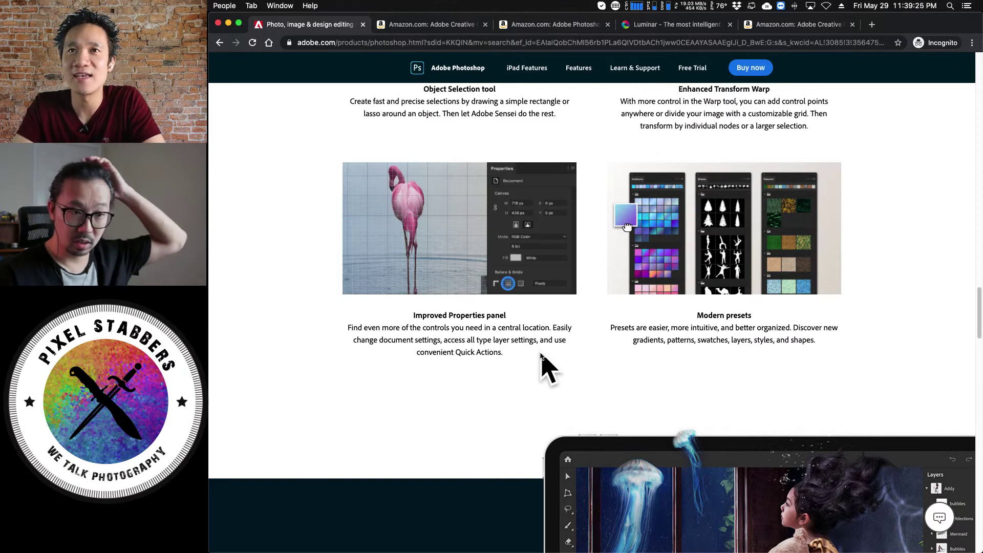
{"action": "left_click_drag", "start_coordinate": [506, 352], "coordinate": [539, 360]}
{"action": "left_click", "coordinate": [404, 320]}
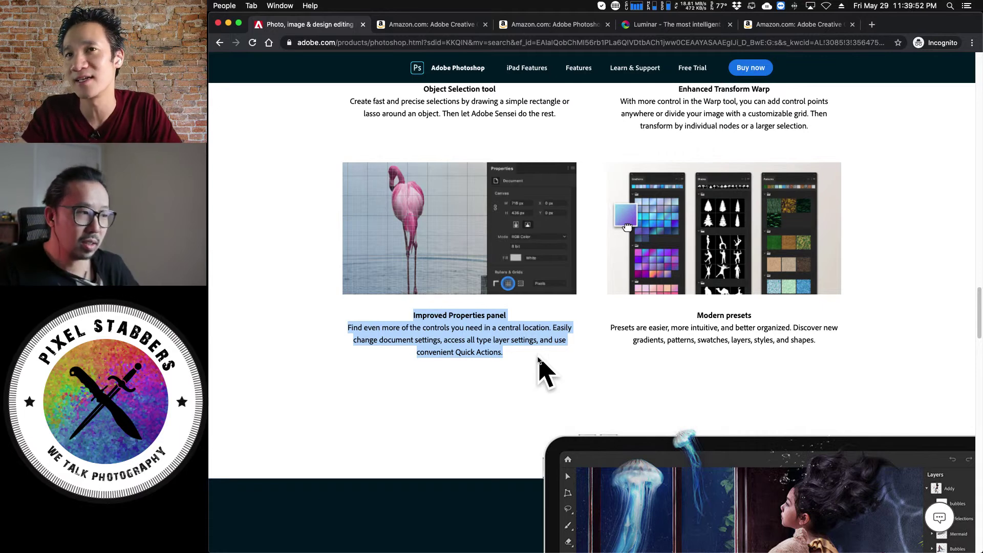
{"action": "left_click", "coordinate": [571, 353]}
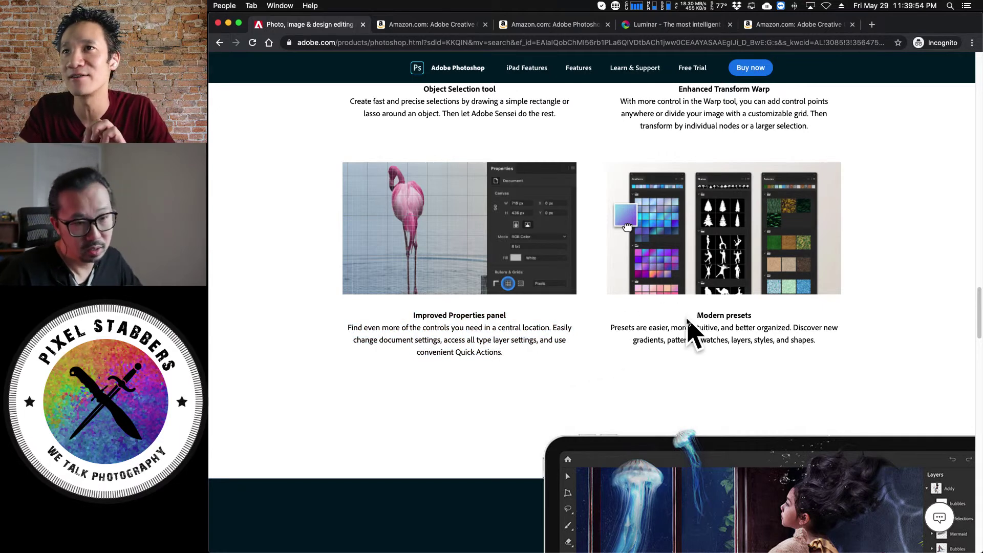
Highlight the "Modern presets" heading, clear the highlight, and highlight the heading again.
{"action": "left_click_drag", "start_coordinate": [693, 315], "coordinate": [753, 314]}
{"action": "left_click", "coordinate": [772, 329]}
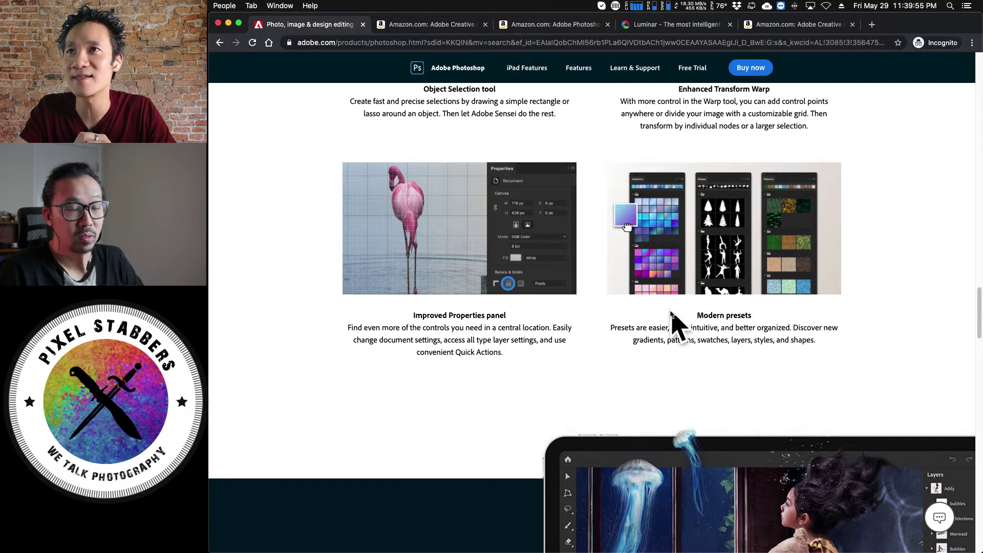
{"action": "left_click_drag", "start_coordinate": [692, 315], "coordinate": [775, 323]}
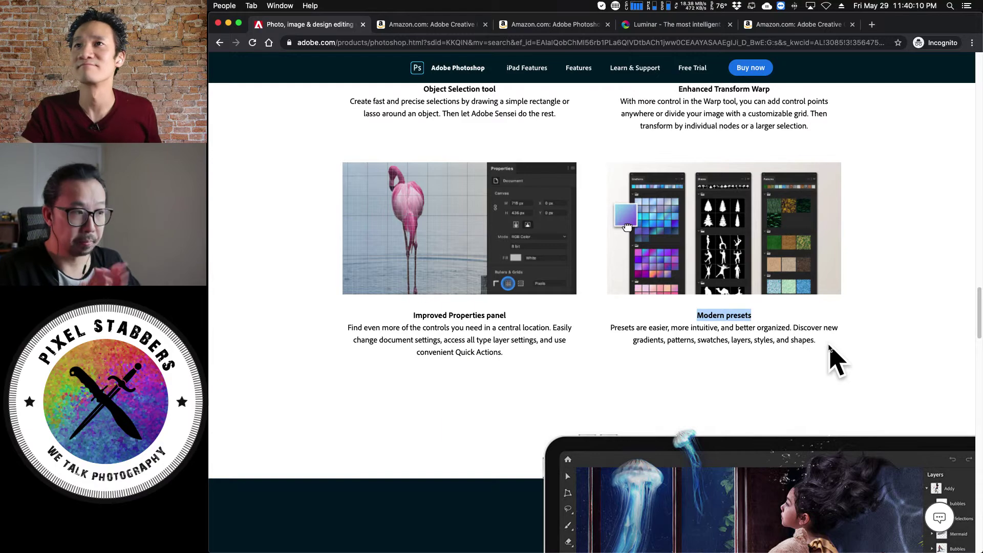
Highlight the "Powerful meets portable." heading, followed by its paragraph from "create sophisticated composites" to "months ahead", clearing each highlight.
{"action": "scroll", "coordinate": [830, 348], "scroll_direction": "down", "scroll_amount": 5}
{"action": "scroll", "coordinate": [830, 348], "scroll_direction": "down", "scroll_amount": 3}
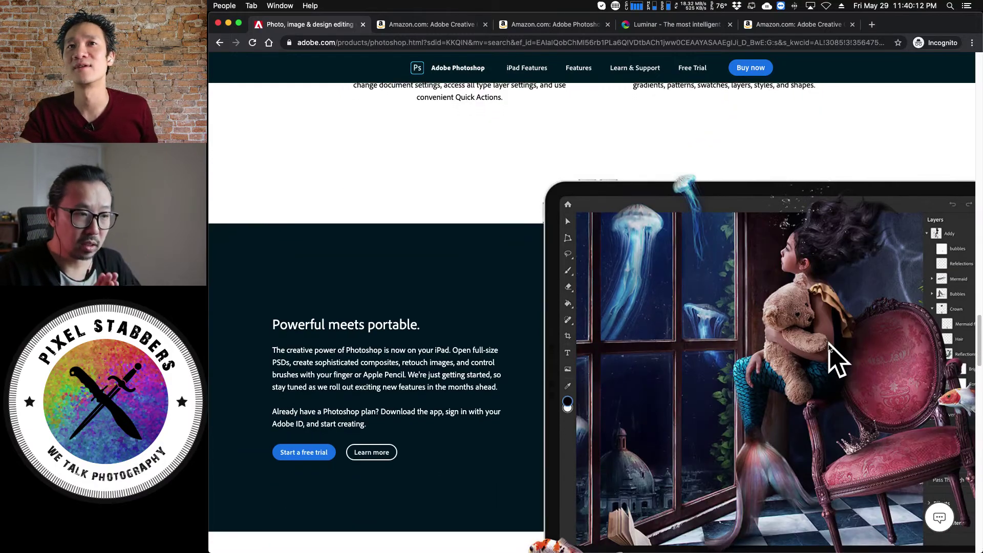
{"action": "scroll", "coordinate": [802, 312], "scroll_direction": "up", "scroll_amount": 2}
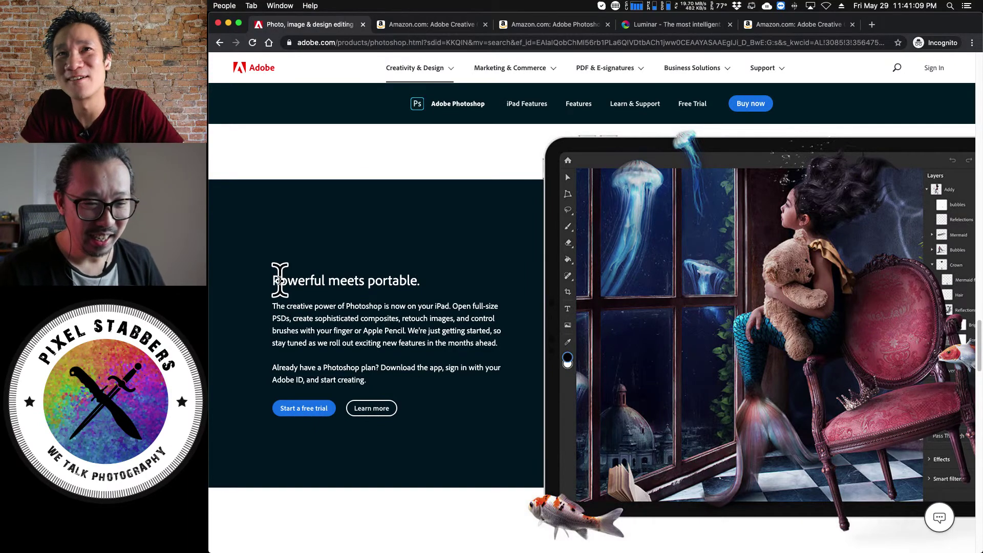
{"action": "left_click_drag", "start_coordinate": [279, 280], "coordinate": [438, 302]}
{"action": "left_click", "coordinate": [430, 287]}
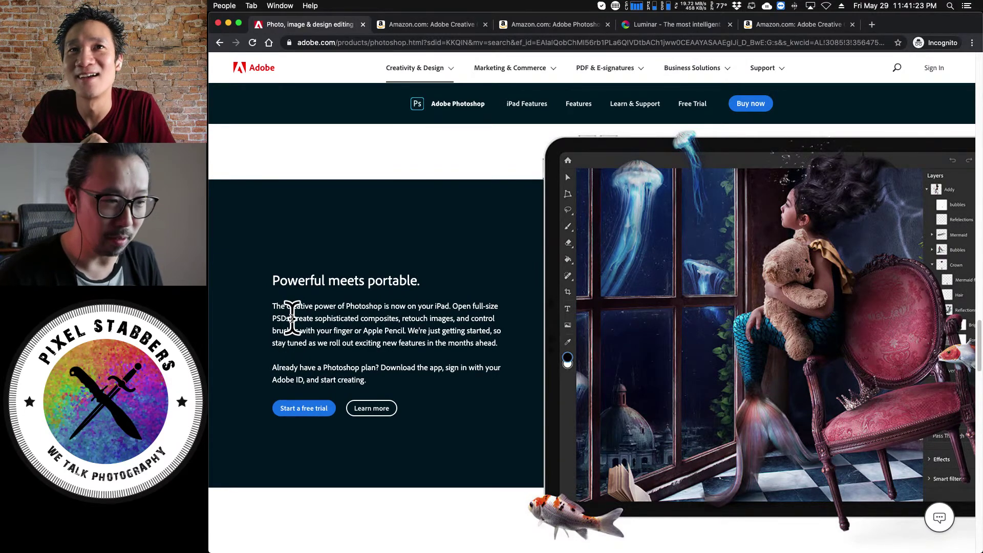
{"action": "mouse_move", "coordinate": [291, 318]}
{"action": "left_mouse_down"}
{"action": "mouse_move", "coordinate": [394, 364]}
{"action": "mouse_move", "coordinate": [502, 358]}
{"action": "mouse_move", "coordinate": [501, 346]}
{"action": "left_mouse_up"}
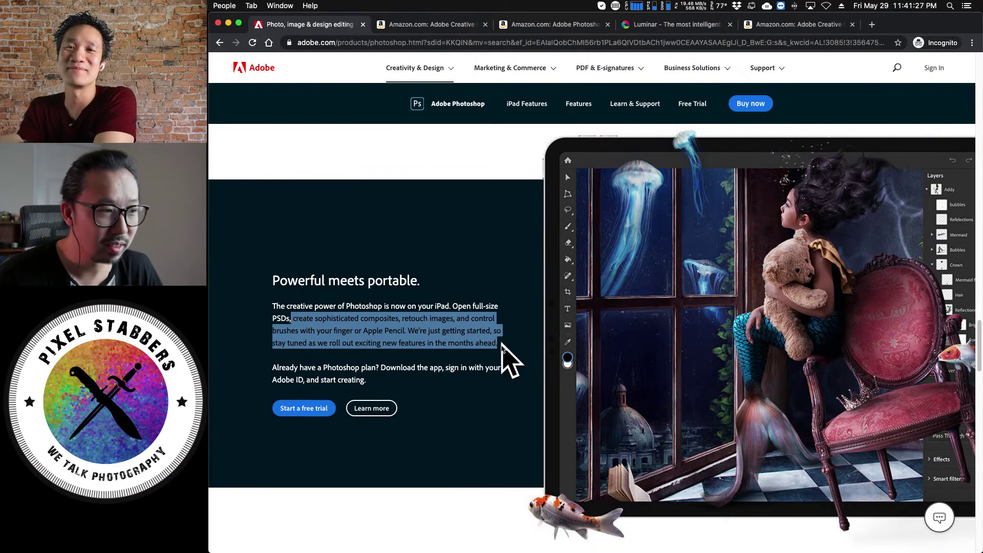
{"action": "left_click", "coordinate": [501, 345]}
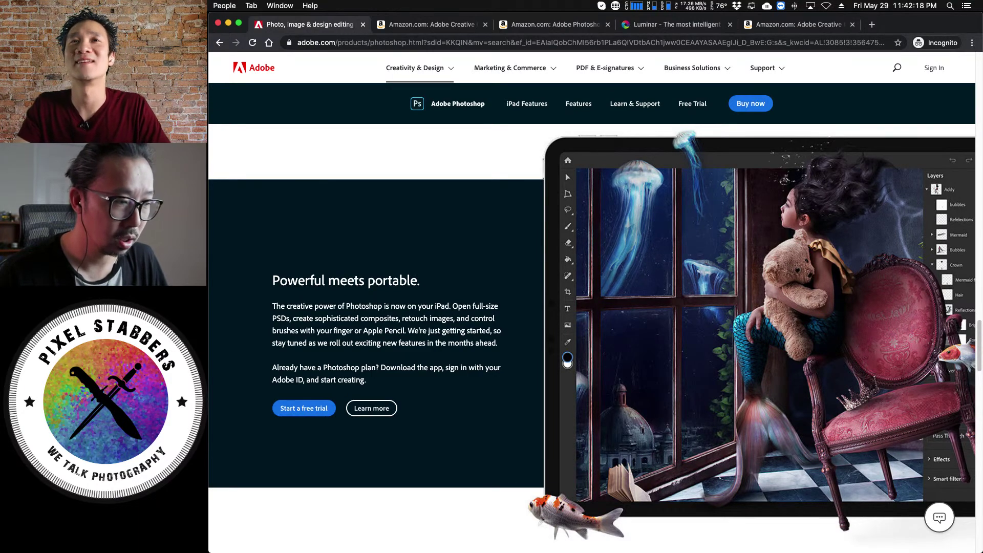
Switch to the Photoshop screen shared in Skype, collapse the Selective Color properties, and show only the Background layer.
{"action": "key", "text": "super+Tab"}
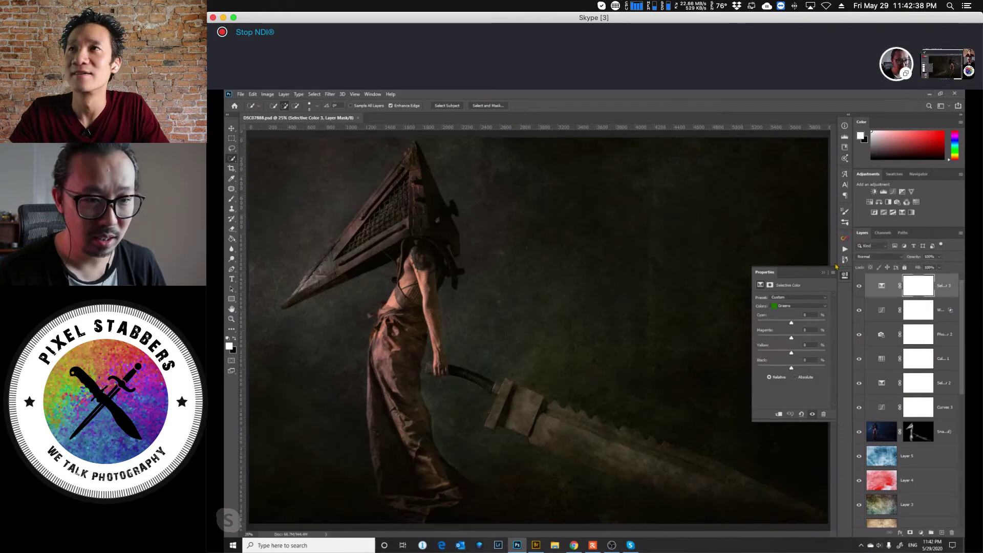
{"action": "left_click", "coordinate": [845, 275]}
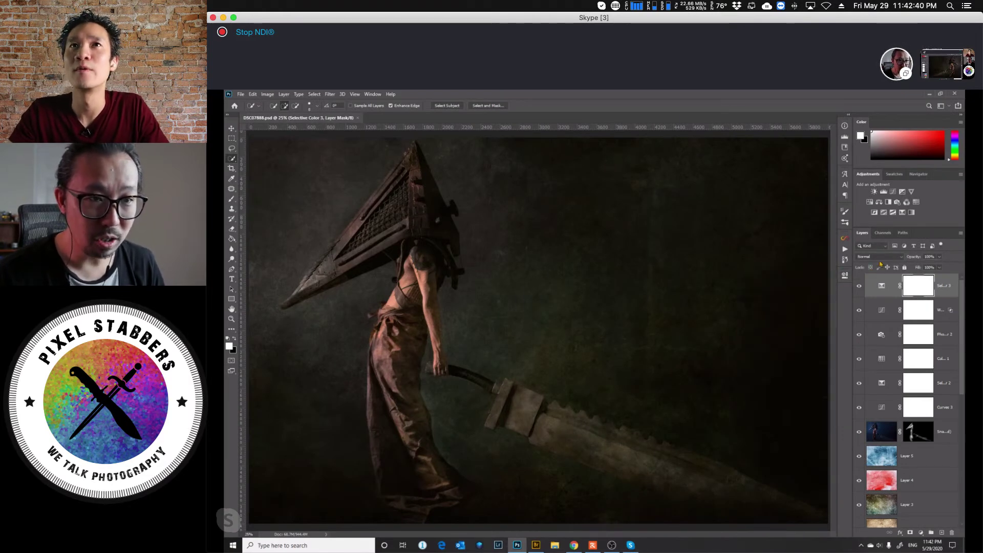
{"action": "left_click_drag", "start_coordinate": [962, 304], "coordinate": [956, 486]}
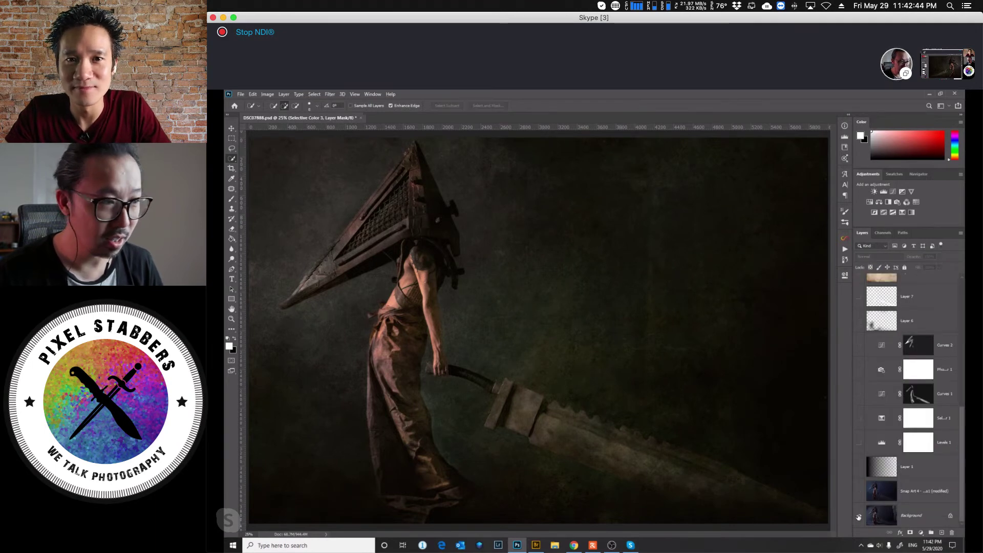
{"action": "left_click", "coordinate": [859, 515], "text": "alt"}
Toggle the Snap Art layer above the Background on and off for comparison, leaving it visible.
{"action": "left_click", "coordinate": [859, 492]}
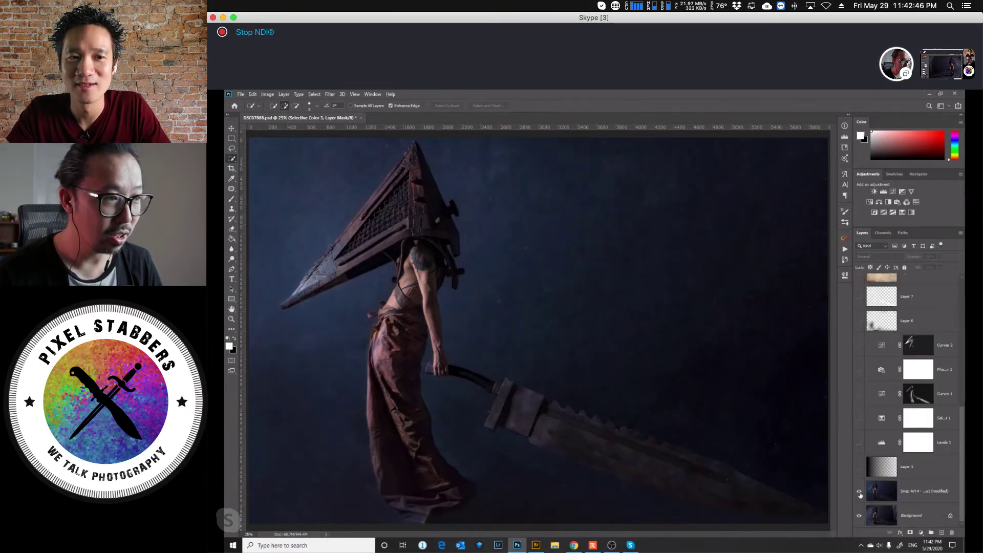
{"action": "left_click", "coordinate": [859, 493]}
{"action": "left_click", "coordinate": [860, 492]}
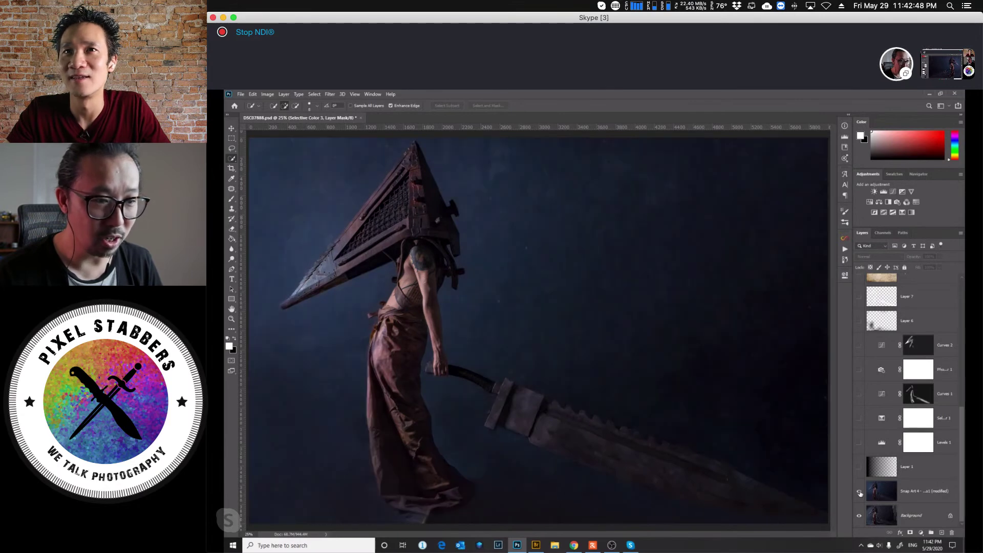
Make Layer 1, the adjustment layers from Levels 1 up to the masked Curves 2, and Layer 6 visible.
{"action": "left_click", "coordinate": [859, 443]}
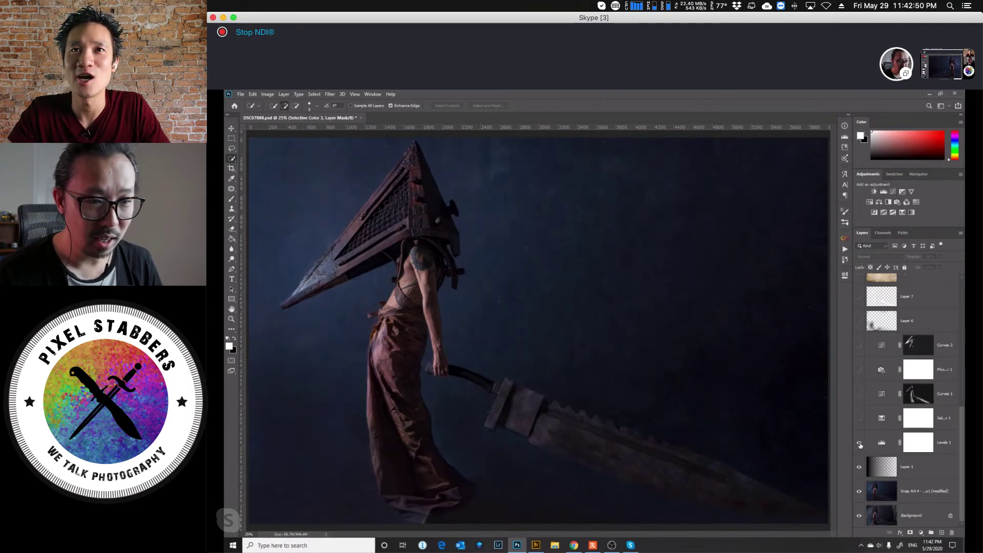
{"action": "left_click", "coordinate": [860, 418]}
{"action": "left_click", "coordinate": [860, 394]}
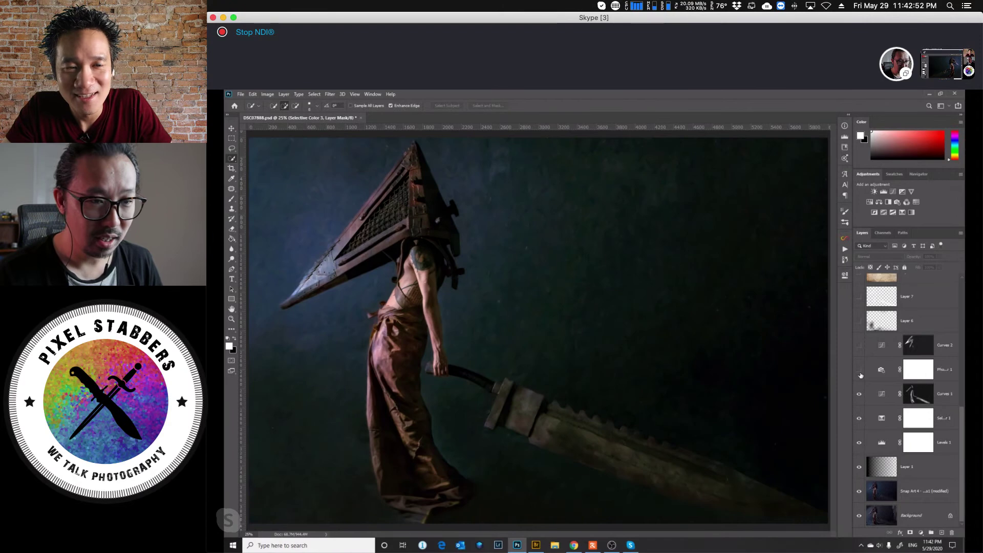
{"action": "left_click", "coordinate": [860, 346]}
{"action": "left_click", "coordinate": [859, 321]}
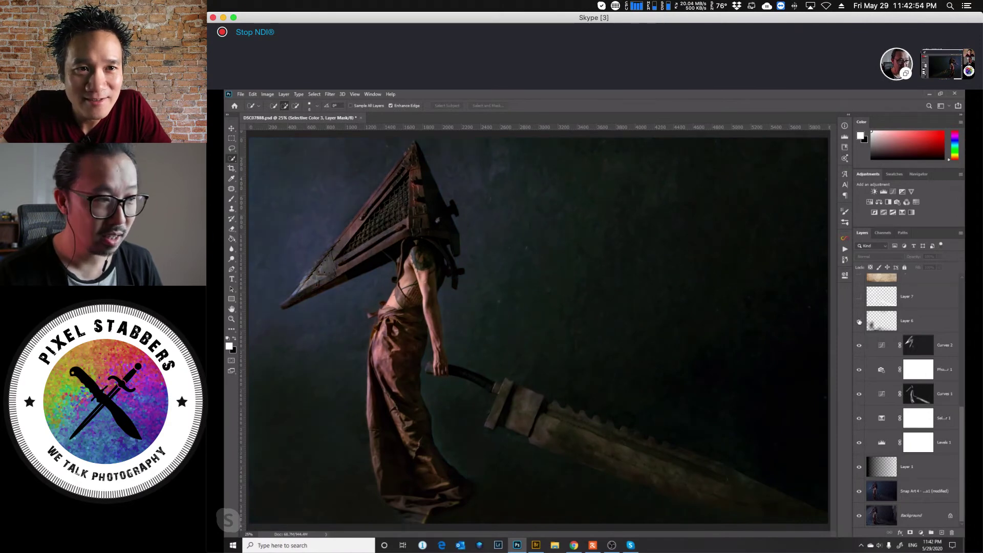
Make Layer 7 and the texture layers Layer 2, Layer 2 copy and Layer 3 visible.
{"action": "scroll", "coordinate": [886, 360], "scroll_direction": "up", "scroll_amount": 1}
{"action": "left_click", "coordinate": [860, 321]}
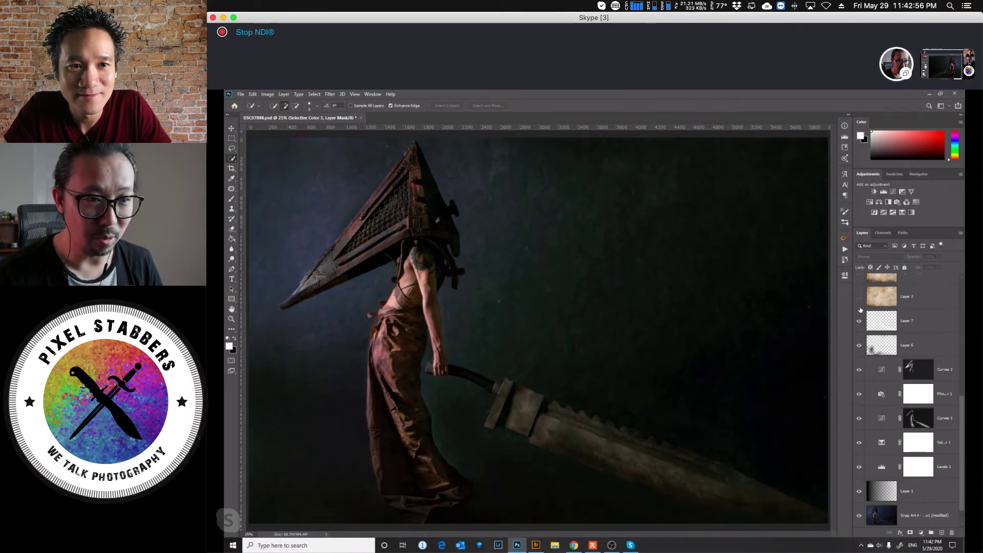
{"action": "left_click", "coordinate": [859, 298]}
{"action": "scroll", "coordinate": [861, 312], "scroll_direction": "up", "scroll_amount": 2}
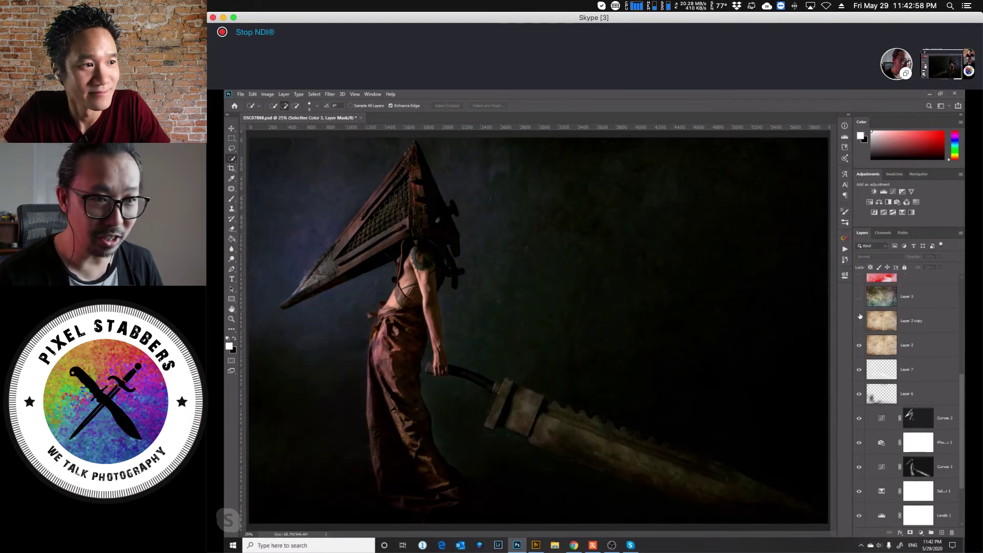
{"action": "left_click", "coordinate": [859, 321]}
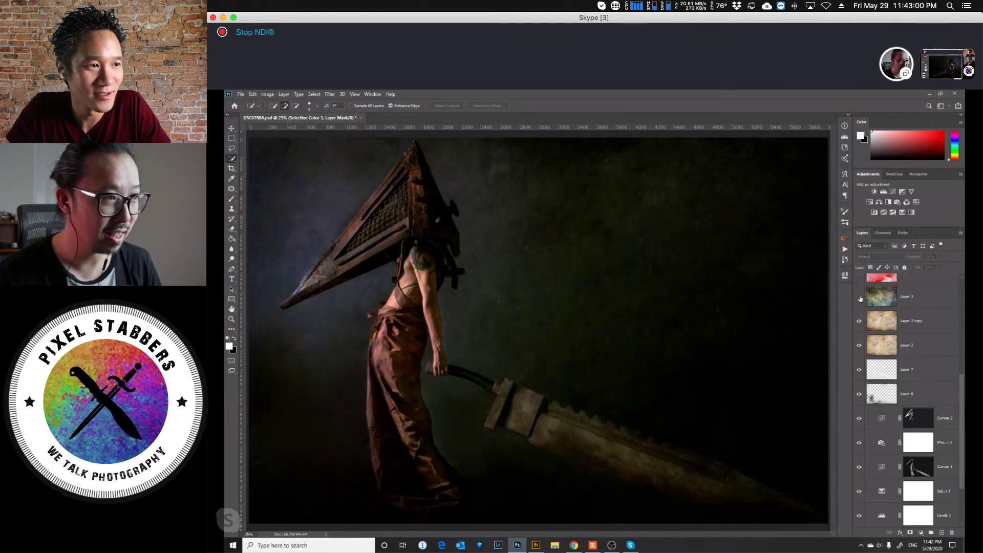
{"action": "left_click", "coordinate": [859, 297]}
Make the red Layer 4, the blue Layer 5 and the masked figure layer above them visible.
{"action": "scroll", "coordinate": [867, 306], "scroll_direction": "up", "scroll_amount": 2}
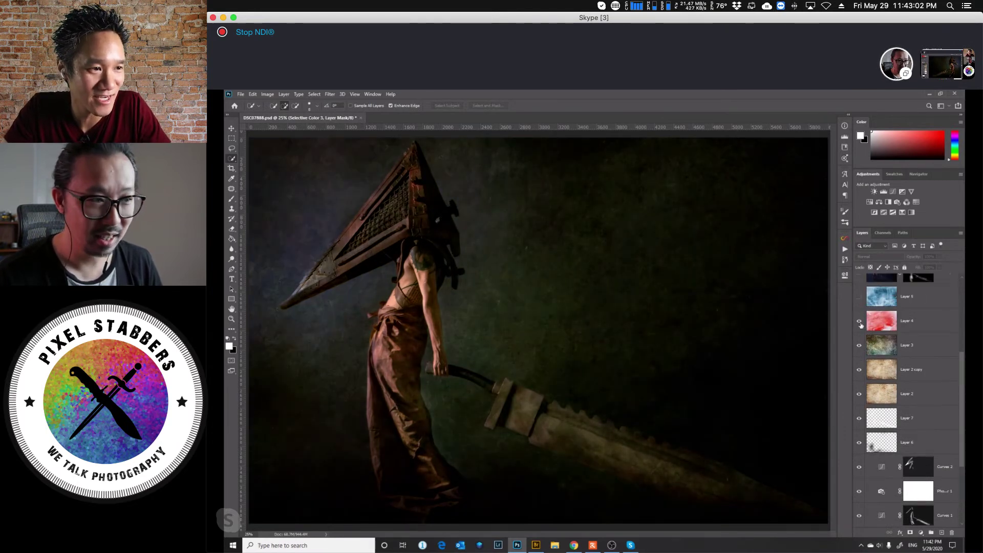
{"action": "left_click", "coordinate": [860, 298]}
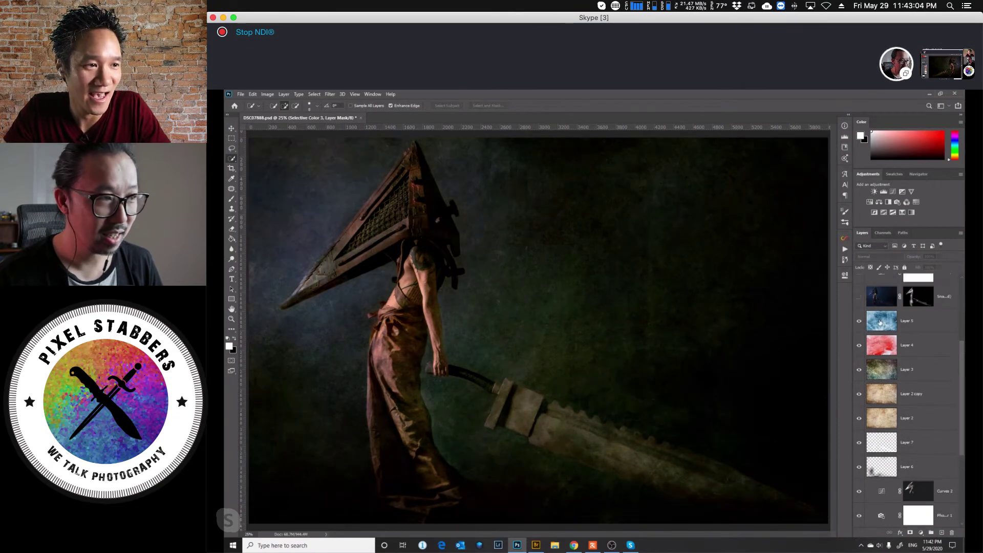
{"action": "scroll", "coordinate": [871, 327], "scroll_direction": "up", "scroll_amount": 2}
{"action": "left_click", "coordinate": [860, 320]}
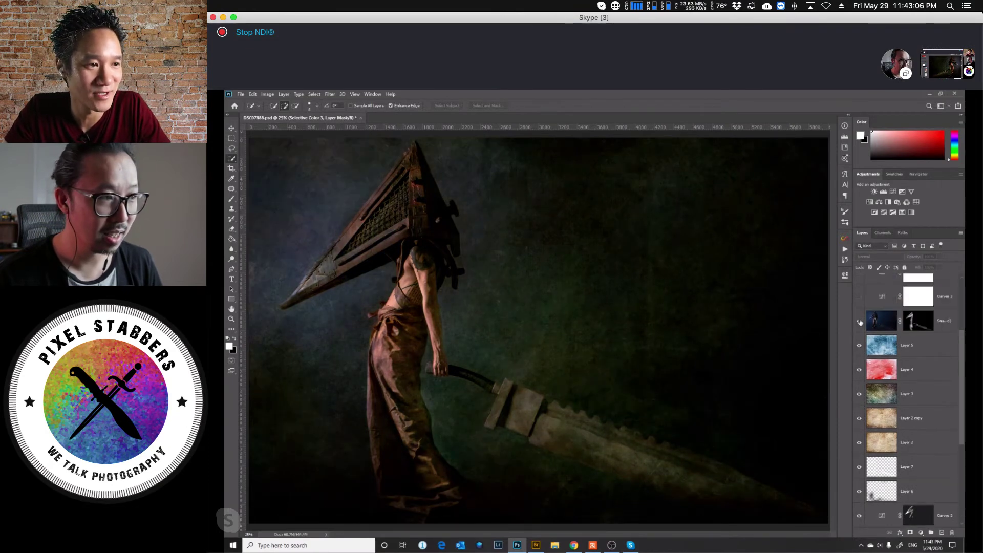
Make the remaining adjustment layers visible, from Curves 3 up to Selective Color 3 at the top of the stack.
{"action": "scroll", "coordinate": [873, 338], "scroll_direction": "up", "scroll_amount": 3}
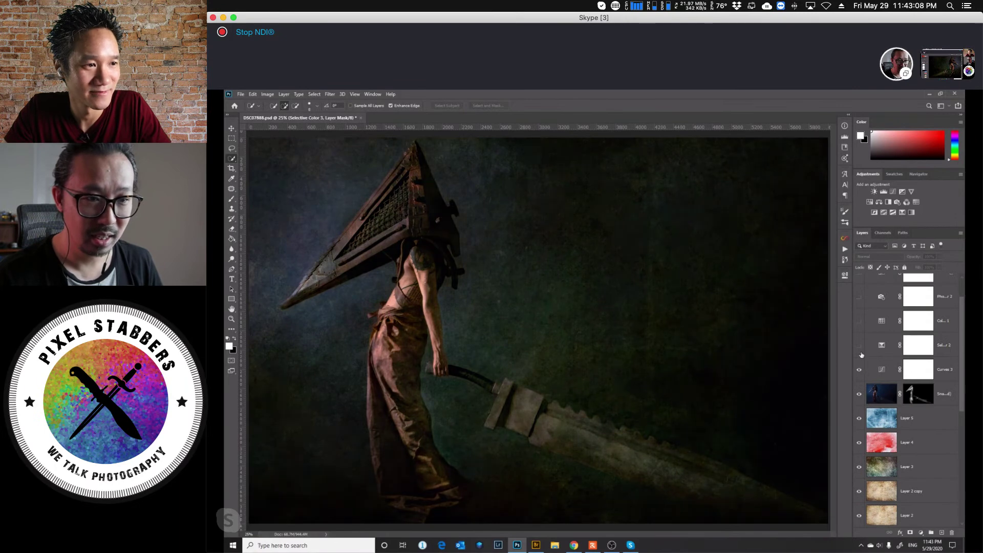
{"action": "left_click", "coordinate": [860, 298]}
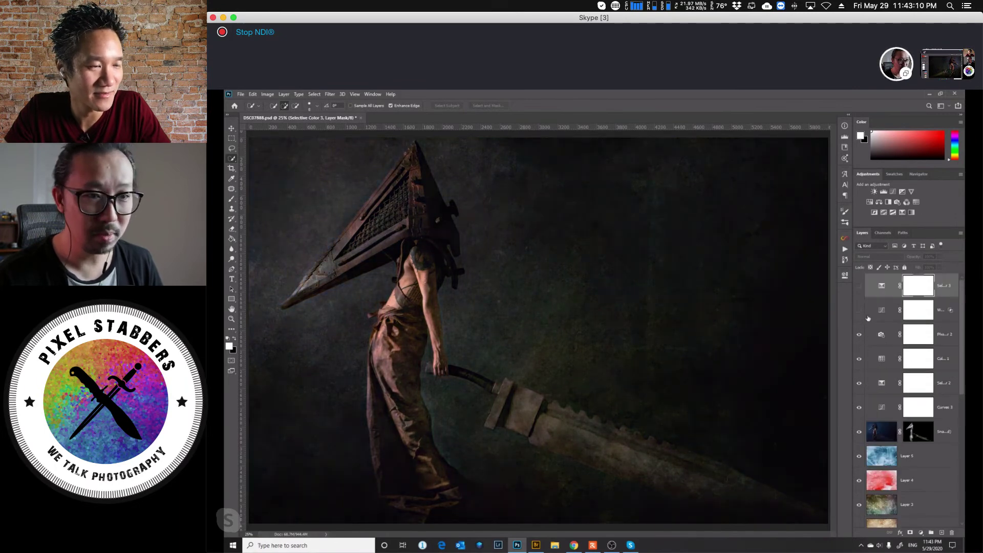
{"action": "scroll", "coordinate": [865, 315], "scroll_direction": "up", "scroll_amount": 2}
{"action": "left_click", "coordinate": [860, 290]}
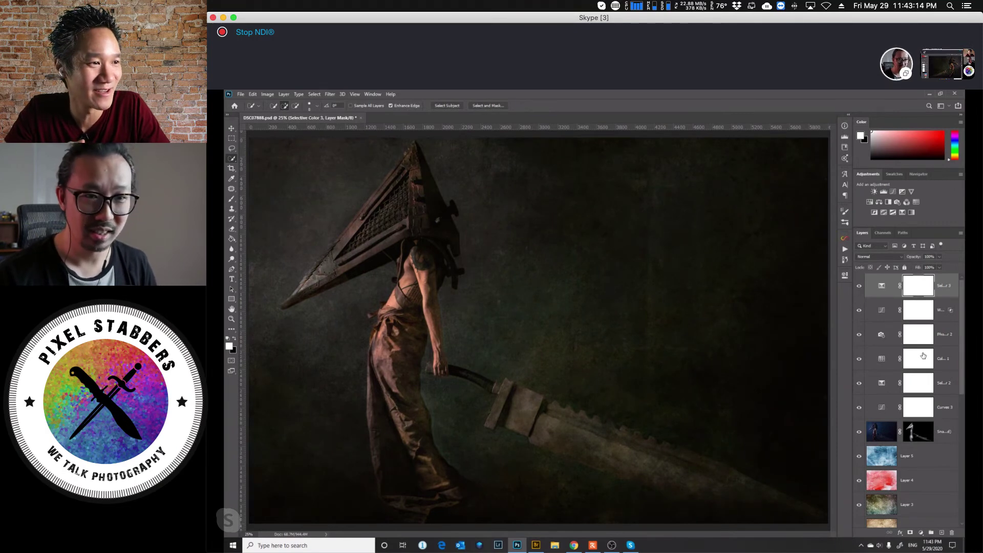
Review the complete layer stack and examine the finished composite both up close and zoomed out.
{"action": "scroll", "coordinate": [911, 409], "scroll_direction": "down", "scroll_amount": 10}
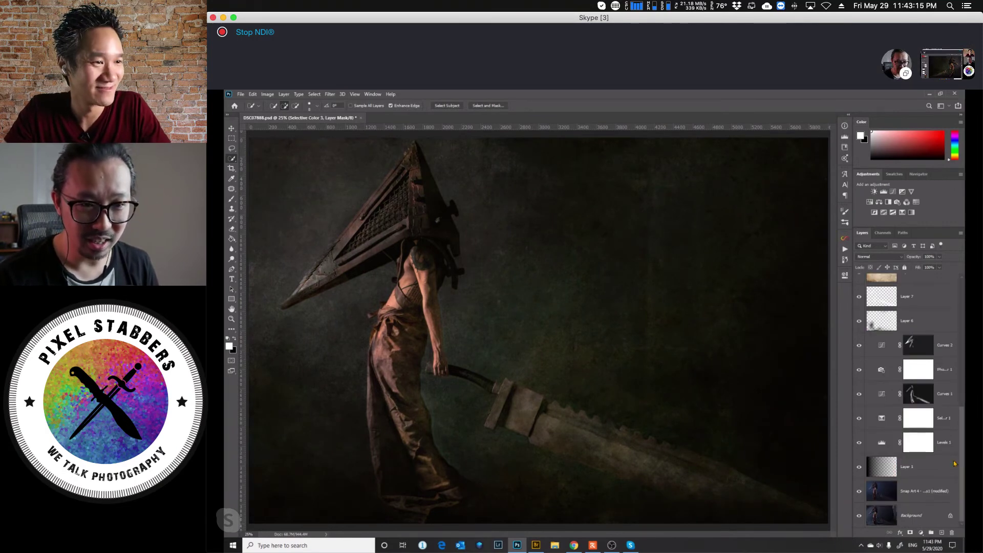
{"action": "scroll", "coordinate": [957, 504], "scroll_direction": "up", "scroll_amount": 8}
{"action": "scroll", "coordinate": [961, 499], "scroll_direction": "down", "scroll_amount": 8}
{"action": "scroll", "coordinate": [962, 498], "scroll_direction": "up", "scroll_amount": 10}
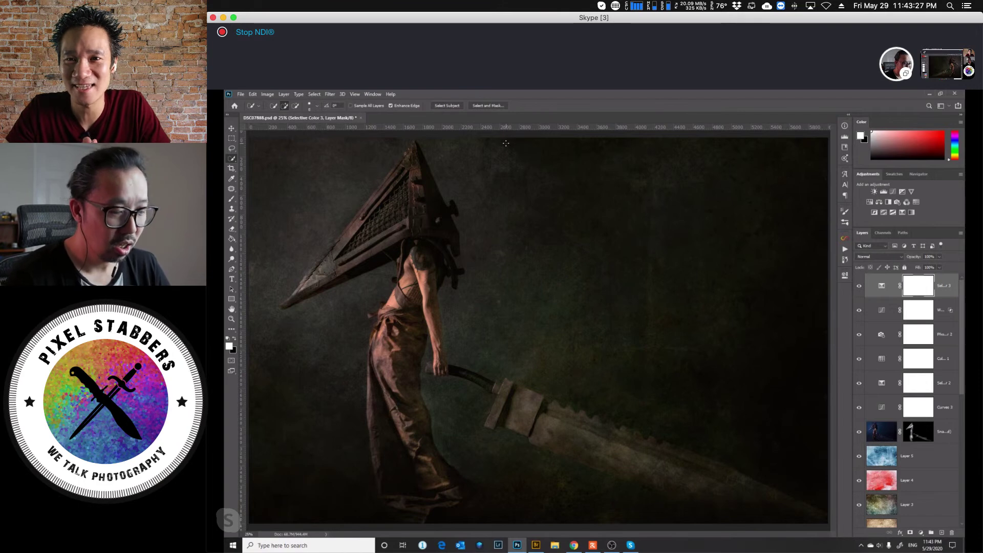
{"action": "key", "text": "ctrl+plus"}
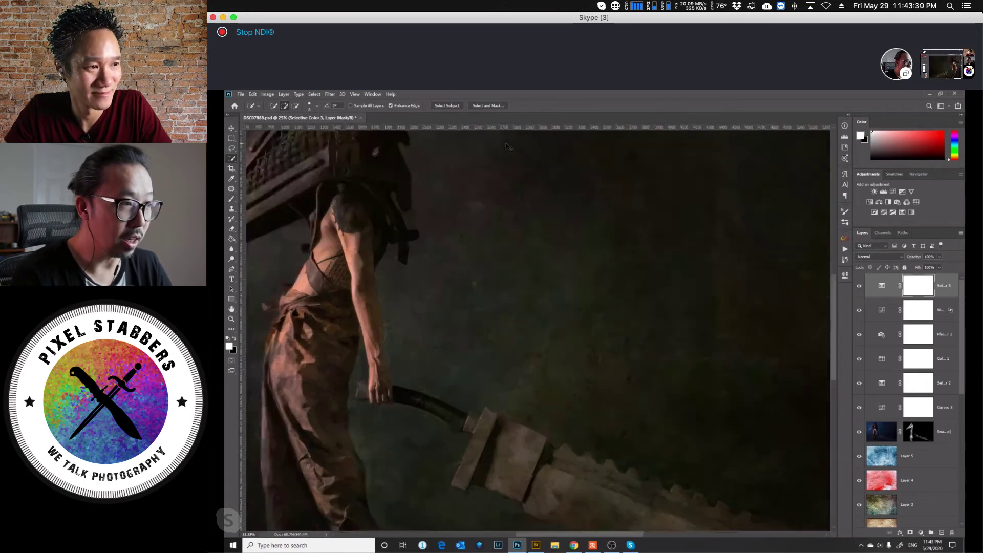
{"action": "key", "text": "ctrl+minus"}
{"action": "key", "text": "ctrl+minus"}
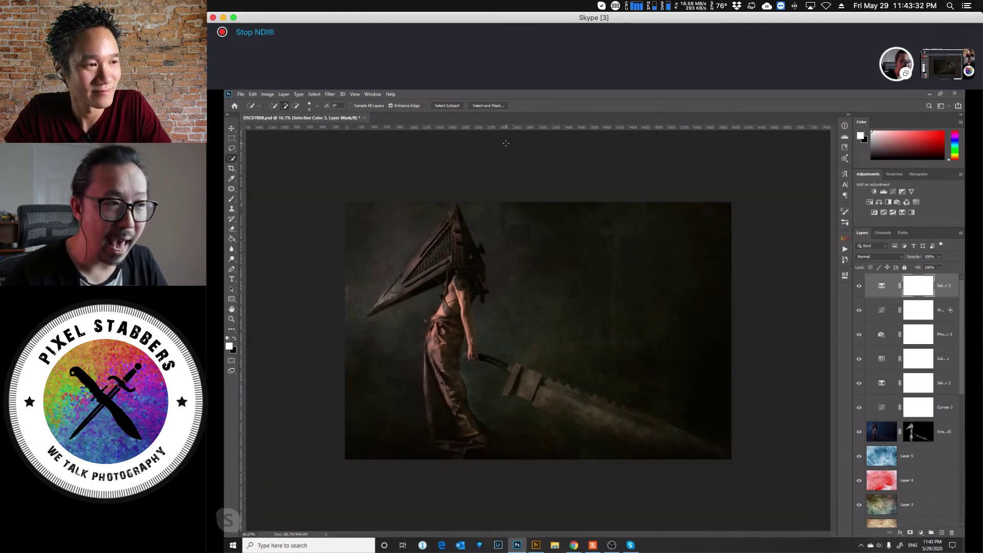
Close DSC07888.psd without saving the changes.
{"action": "left_click", "coordinate": [365, 119]}
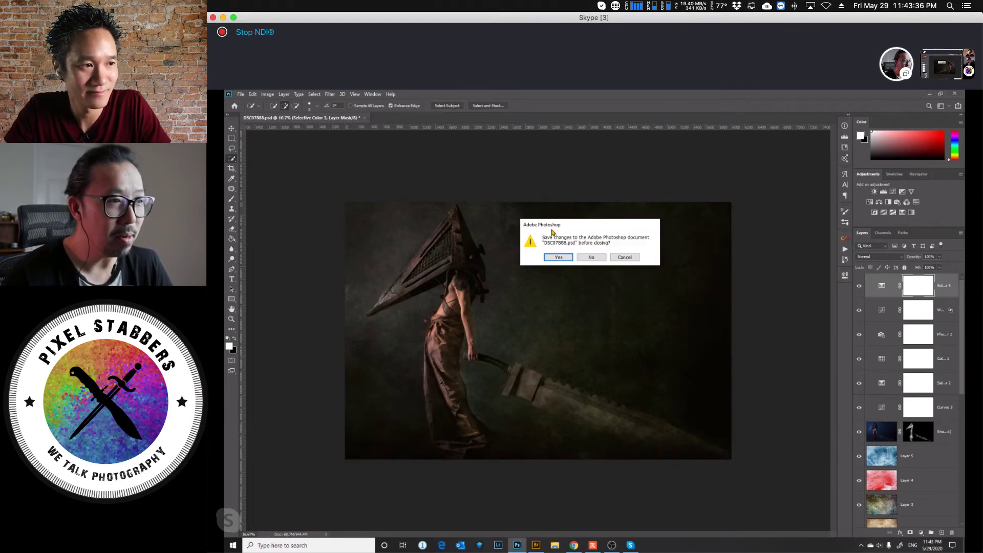
{"action": "left_click", "coordinate": [590, 257]}
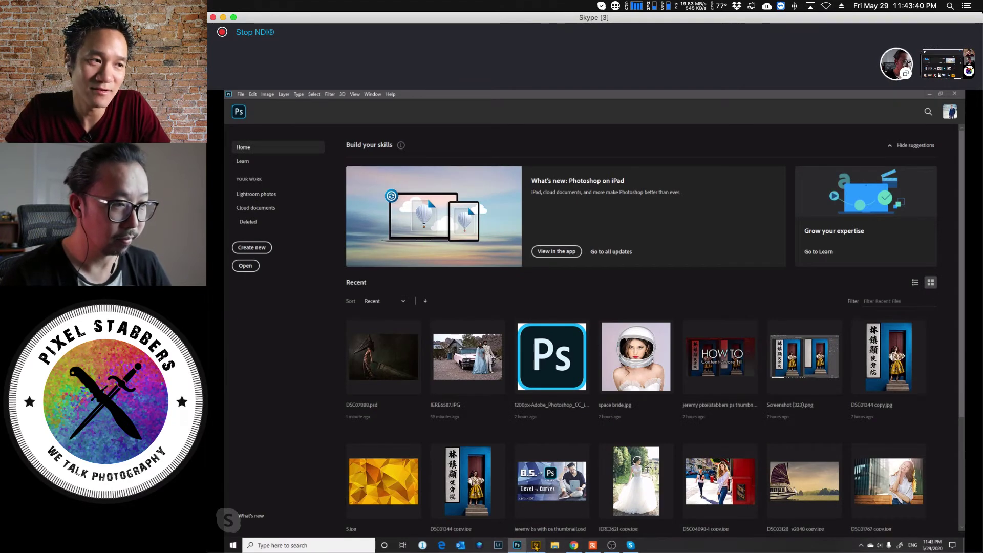
Switch to Adobe Bridge and open the "photo to demo" folder under pixelstabbers > Amazon live.
{"action": "left_click", "coordinate": [536, 545]}
{"action": "left_click", "coordinate": [552, 431]}
{"action": "scroll", "coordinate": [337, 289], "scroll_direction": "down", "scroll_amount": 5}
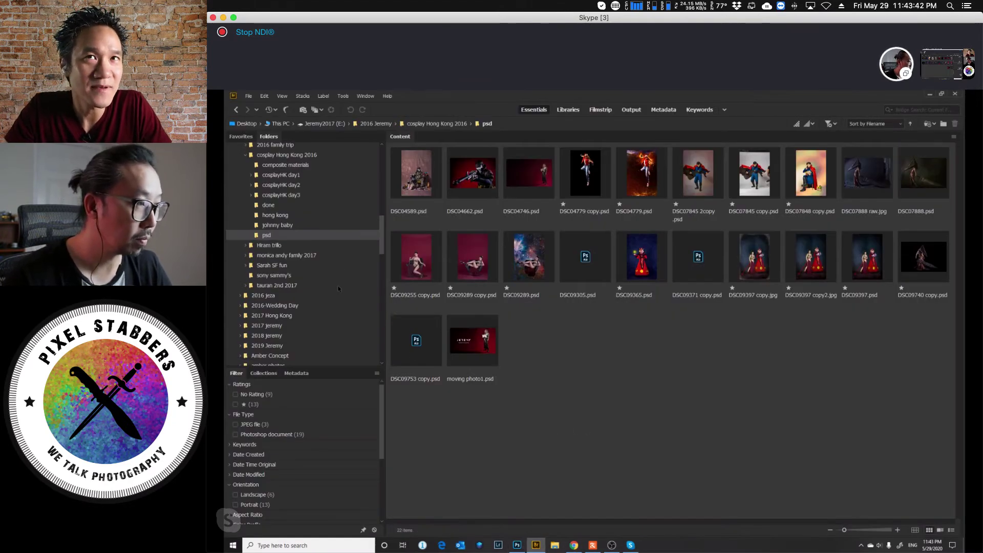
{"action": "scroll", "coordinate": [337, 288], "scroll_direction": "down", "scroll_amount": 10}
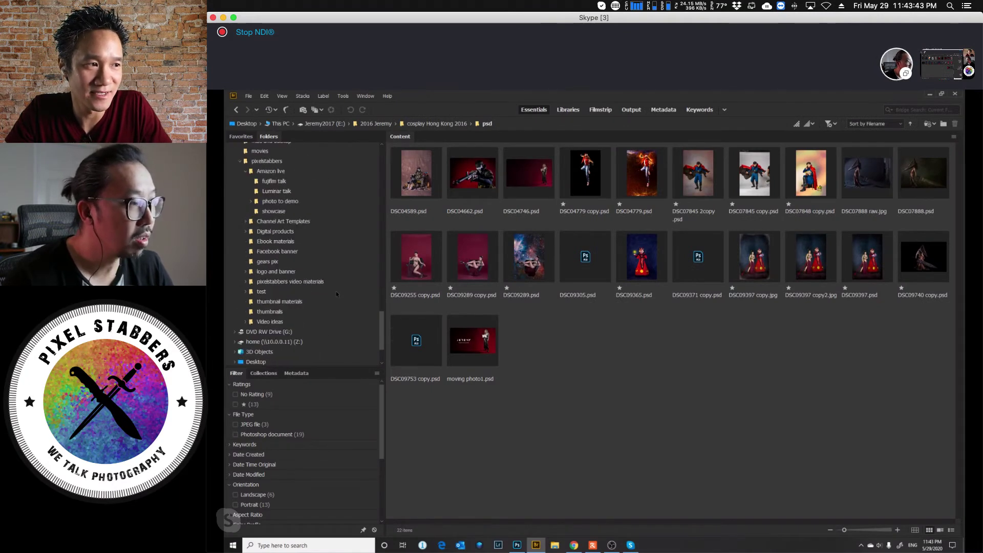
{"action": "left_click", "coordinate": [281, 204]}
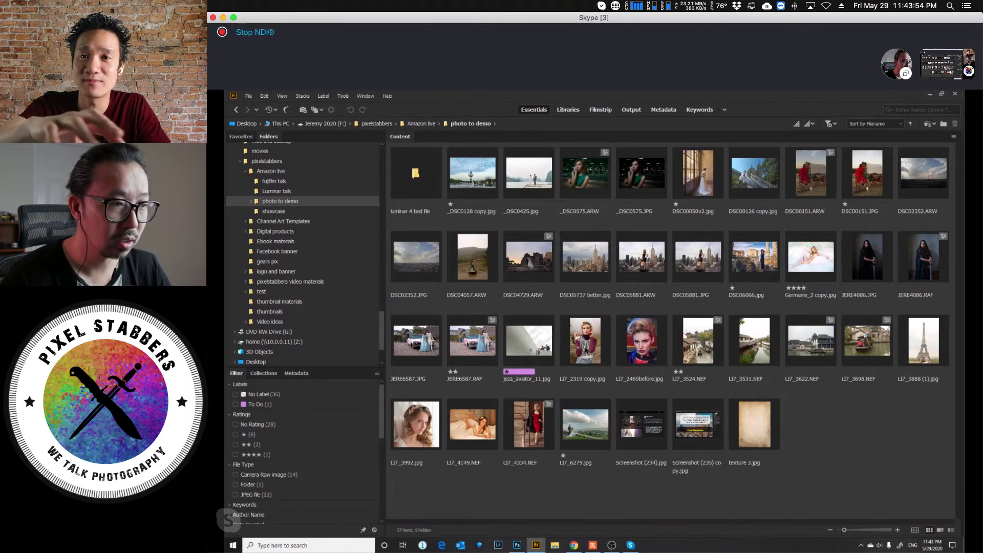
Preview the portrait LI7_2319 copy.jpg at full size and open it in Photoshop.
{"action": "left_click", "coordinate": [586, 339]}
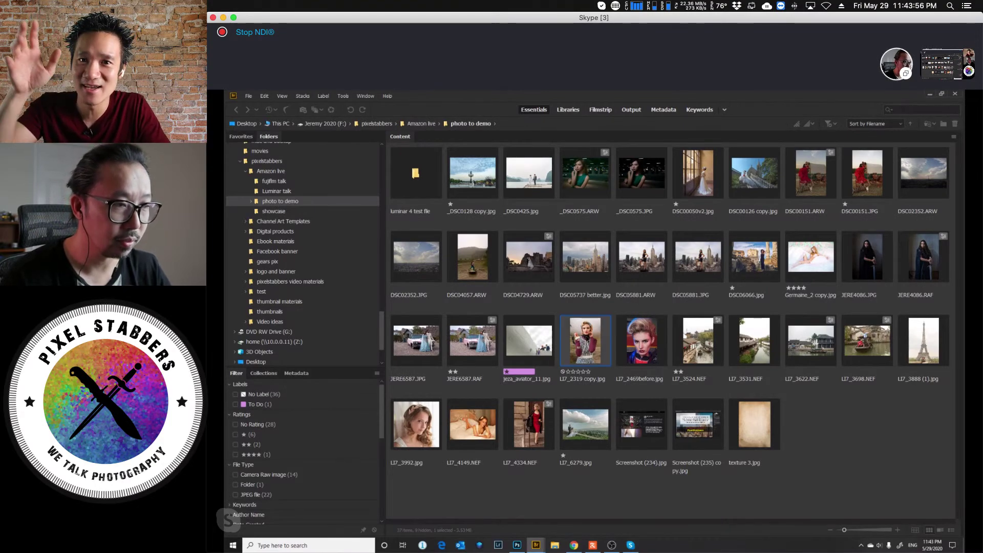
{"action": "key", "text": "space"}
{"action": "key", "text": "space"}
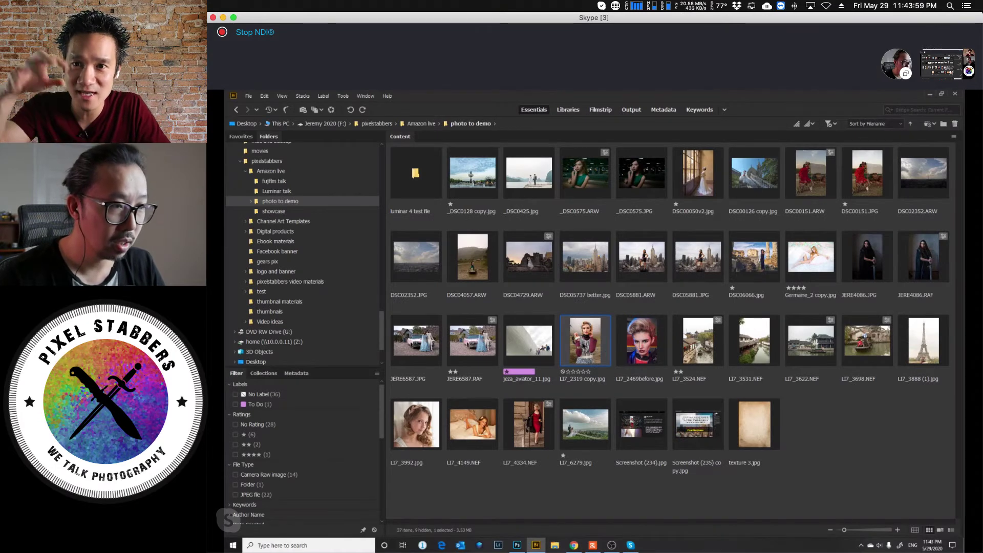
{"action": "key", "text": "Return"}
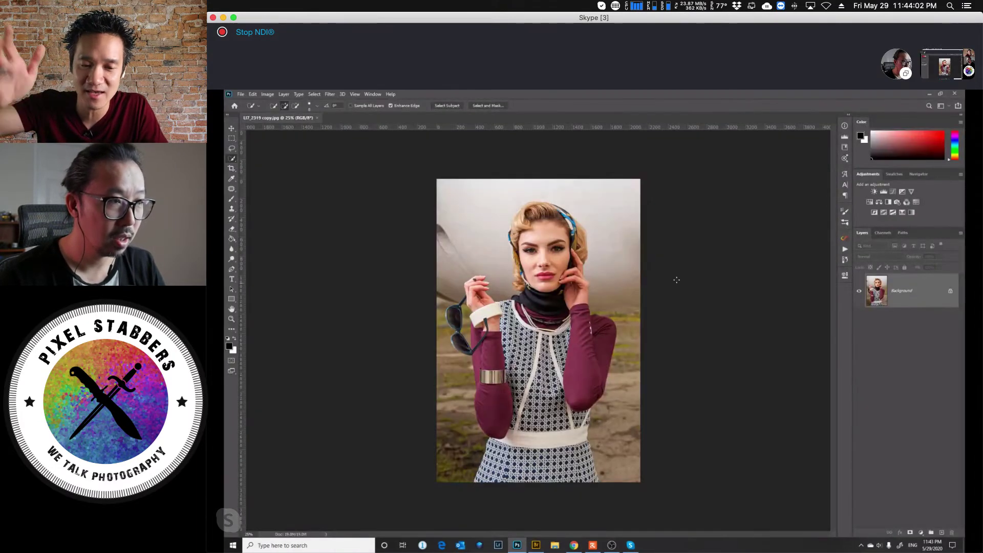
Open the Liquify filter on the portrait and choose Face #1 for the Face-Aware adjustments.
{"action": "key", "text": "ctrl+plus"}
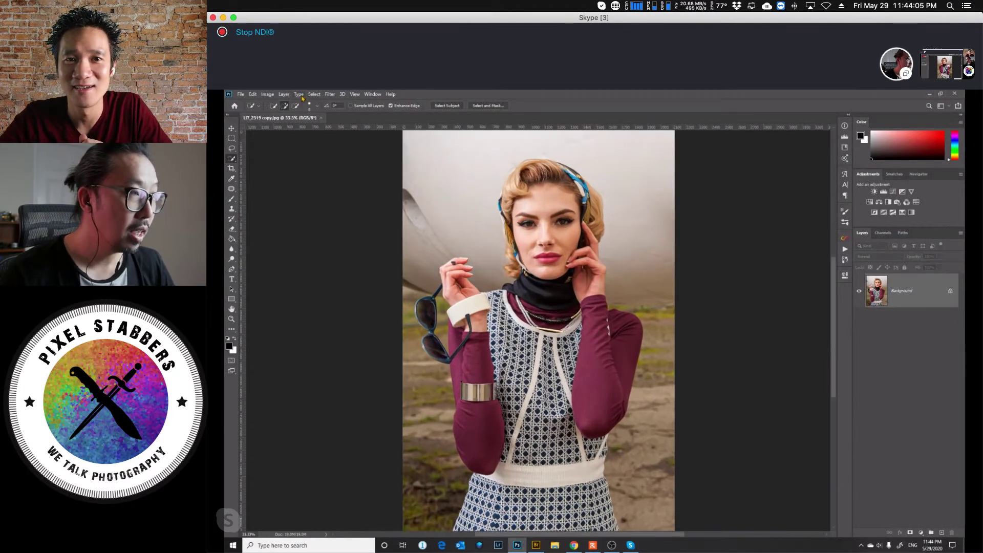
{"action": "left_click", "coordinate": [329, 95]}
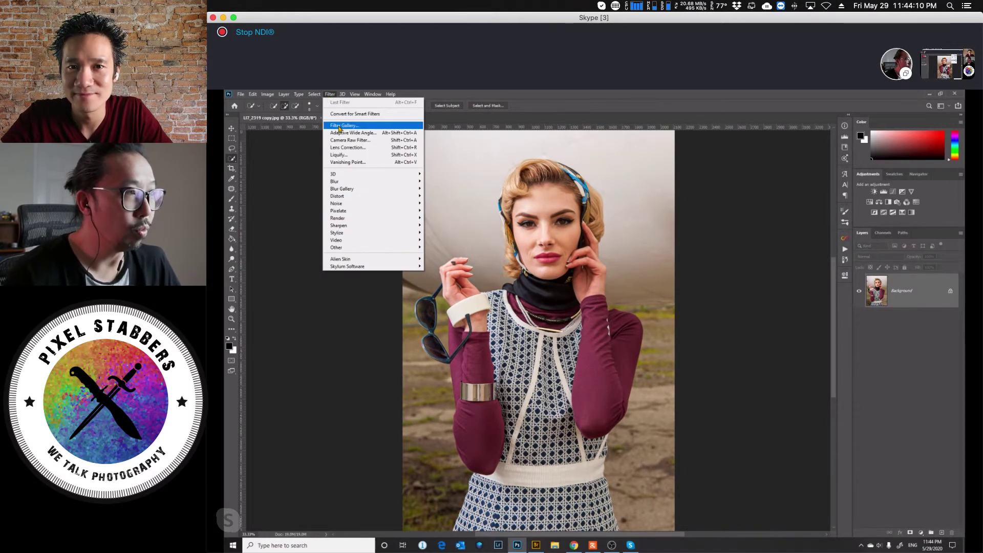
{"action": "left_click", "coordinate": [342, 156]}
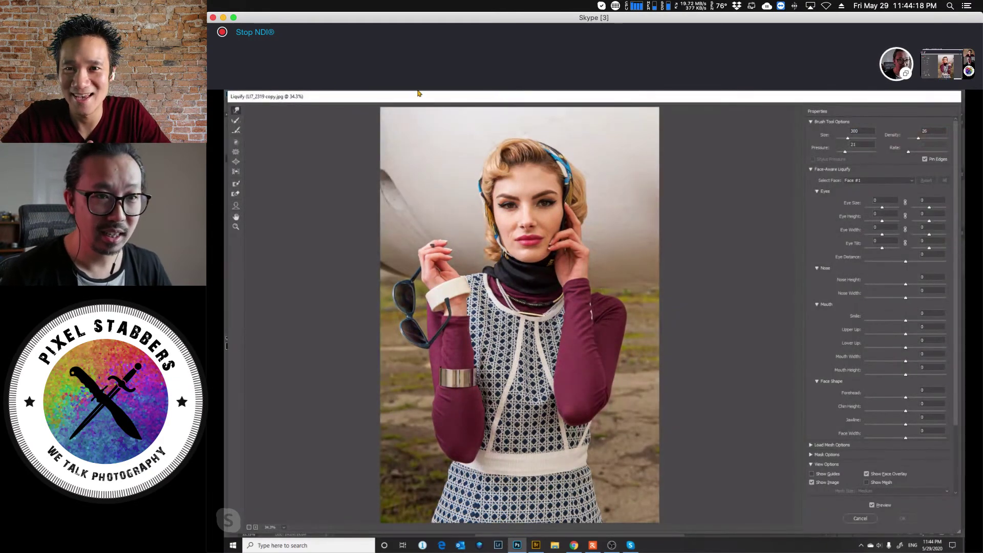
{"action": "left_click", "coordinate": [911, 181]}
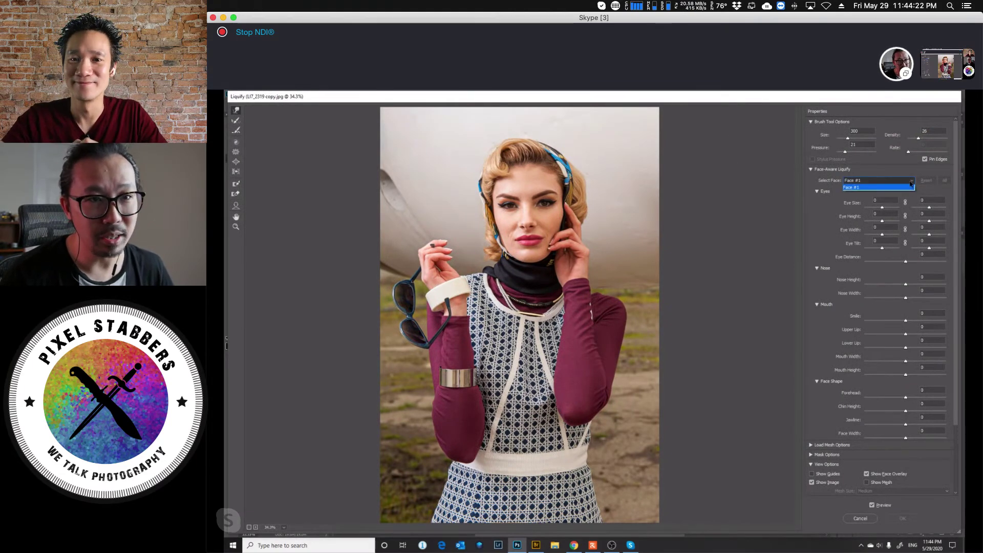
{"action": "left_click", "coordinate": [911, 187]}
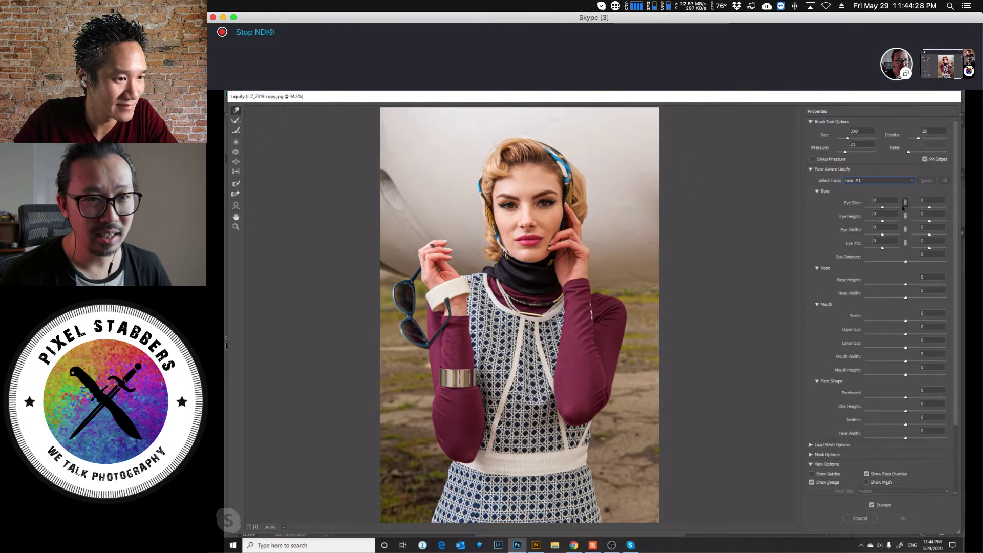
Link the eye values and try different Eye Size amounts on both eyes, ending at 54, with Eye Height at 1.
{"action": "left_click_drag", "start_coordinate": [882, 207], "coordinate": [905, 216]}
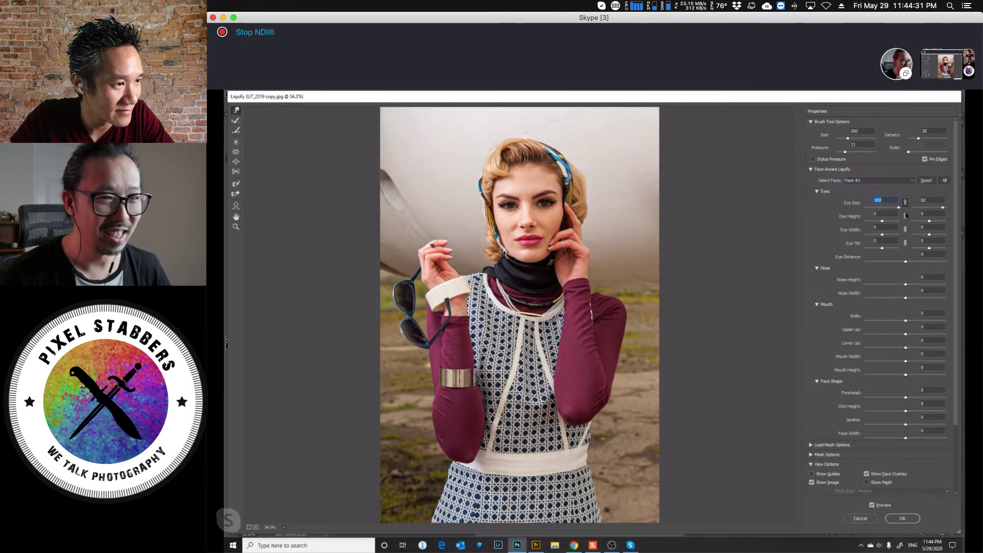
{"action": "left_click", "coordinate": [888, 209]}
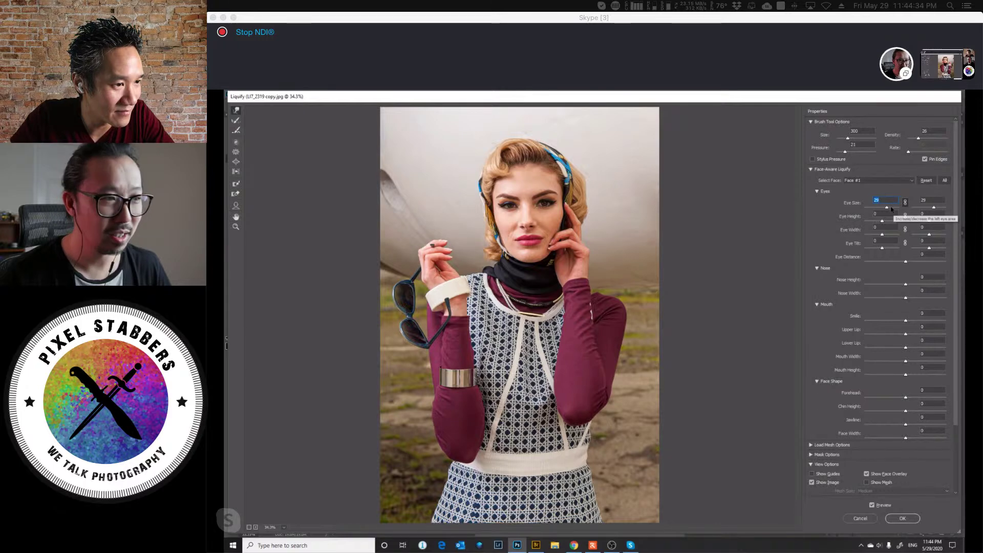
{"action": "mouse_move", "coordinate": [887, 209]}
{"action": "left_mouse_down"}
{"action": "mouse_move", "coordinate": [877, 213]}
{"action": "mouse_move", "coordinate": [899, 214]}
{"action": "mouse_move", "coordinate": [885, 214]}
{"action": "left_mouse_up"}
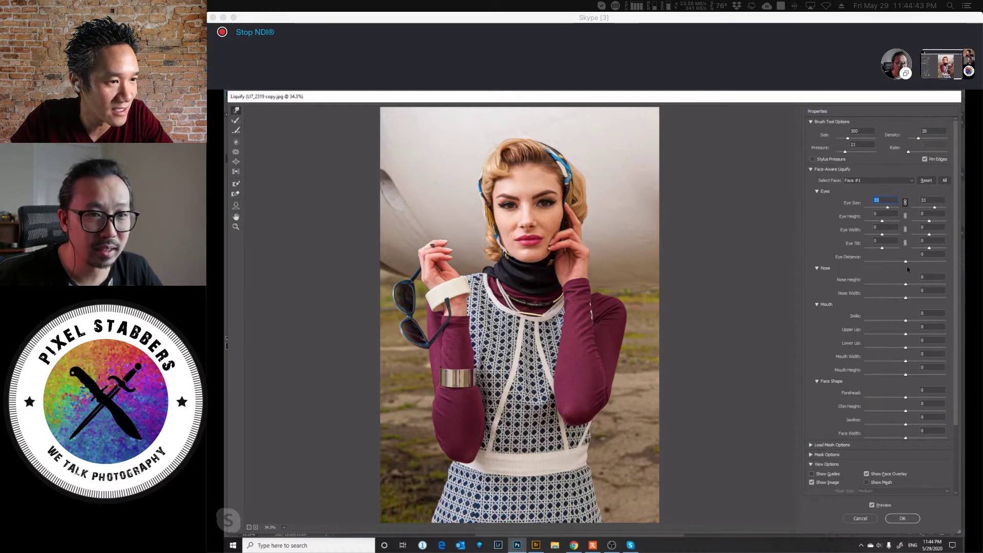
{"action": "mouse_move", "coordinate": [889, 207]}
{"action": "left_mouse_down"}
{"action": "mouse_move", "coordinate": [864, 207]}
{"action": "mouse_move", "coordinate": [906, 206]}
{"action": "left_mouse_up"}
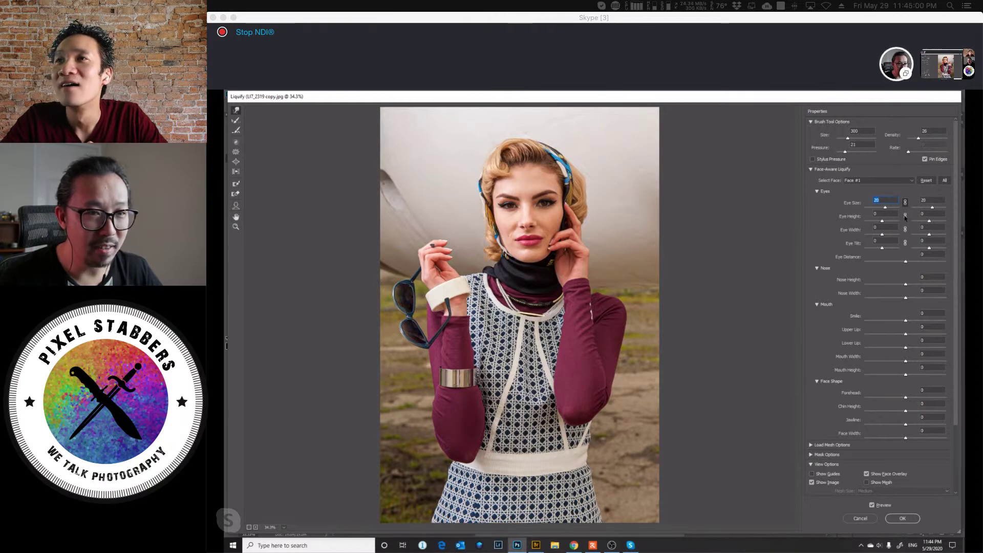
{"action": "key", "text": "Tab"}
{"action": "key", "text": "Up"}
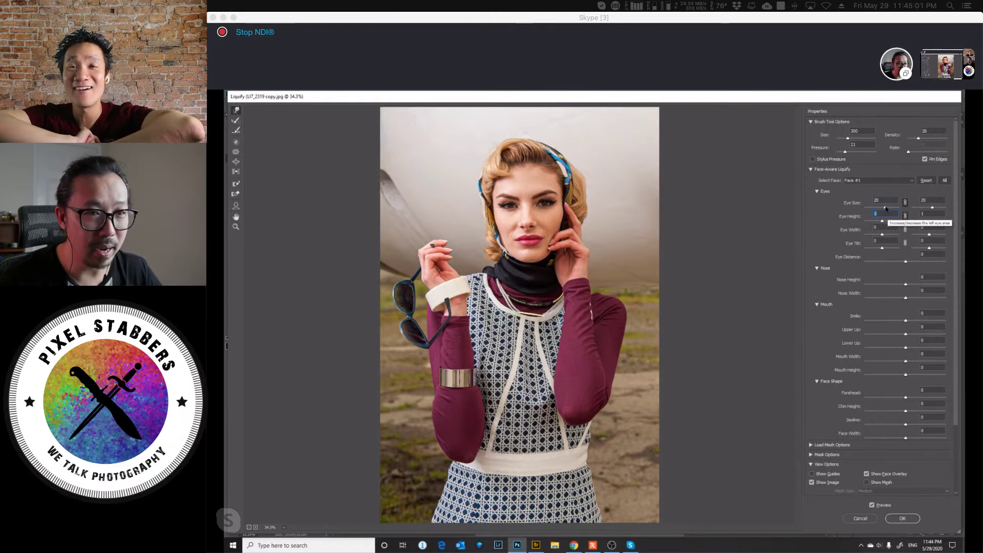
{"action": "left_click_drag", "start_coordinate": [886, 208], "coordinate": [892, 208]}
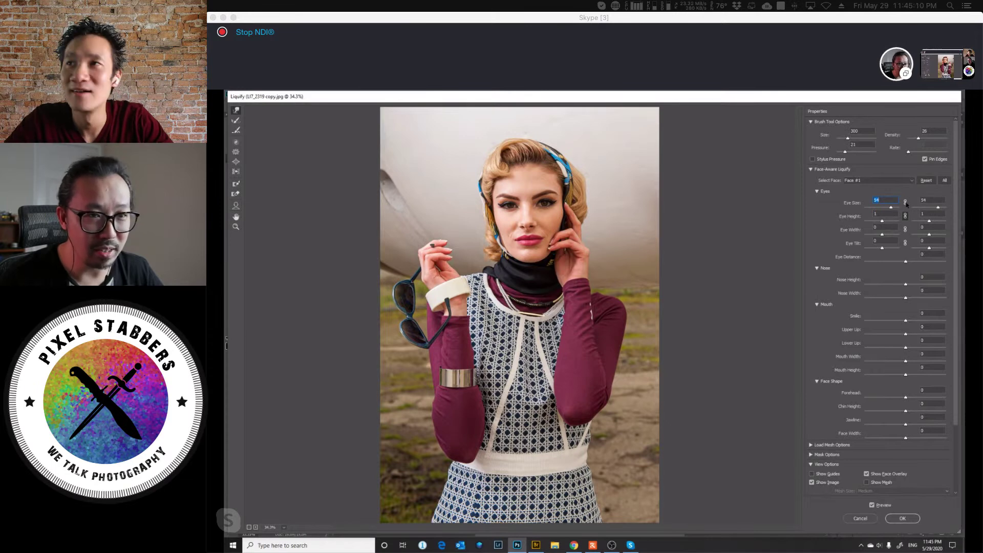
Unlink the Eye Size values and enlarge the eyes unequally, setting the left to 89 and the right to 31.
{"action": "type", "text": "66"}
{"action": "key", "text": "Return"}
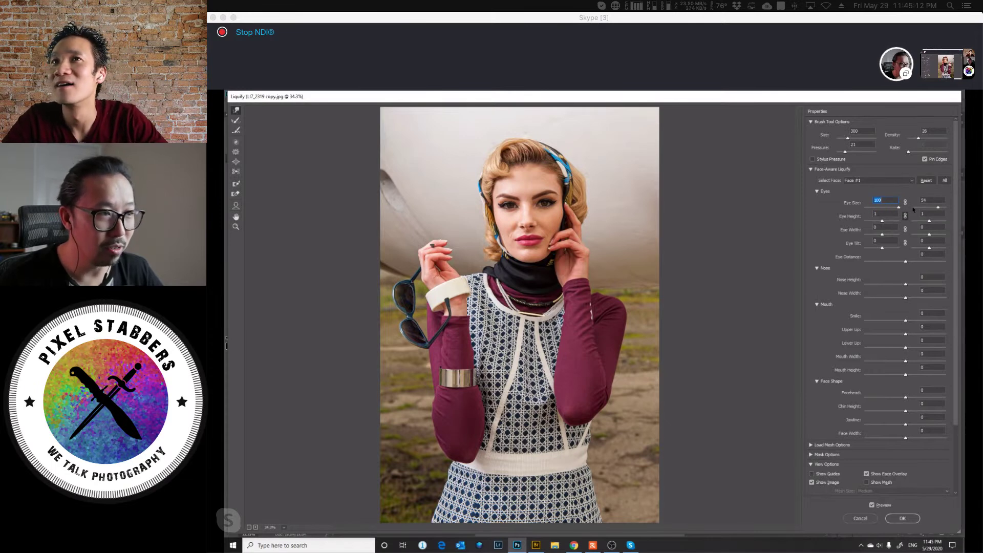
{"action": "left_click_drag", "start_coordinate": [899, 207], "coordinate": [939, 212]}
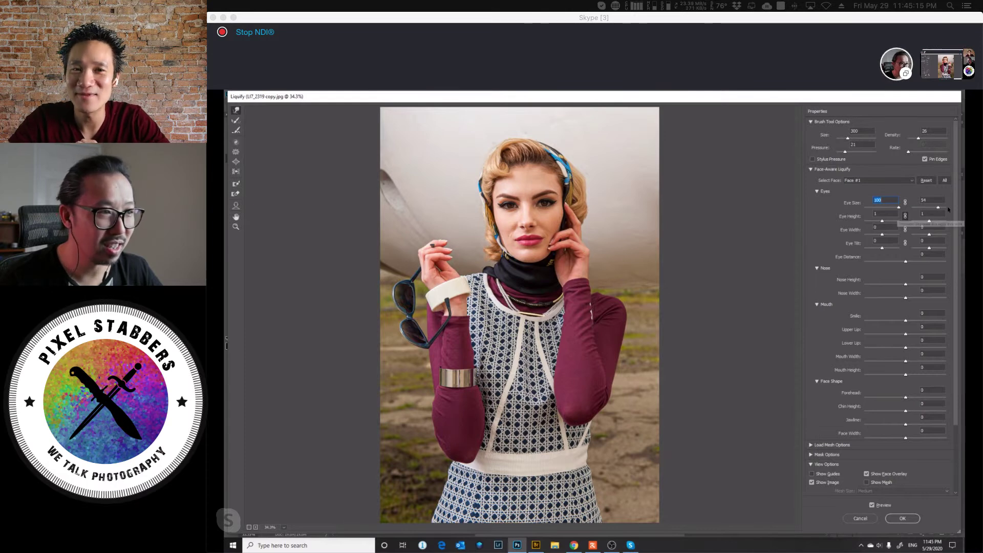
{"action": "left_click_drag", "start_coordinate": [936, 208], "coordinate": [891, 212]}
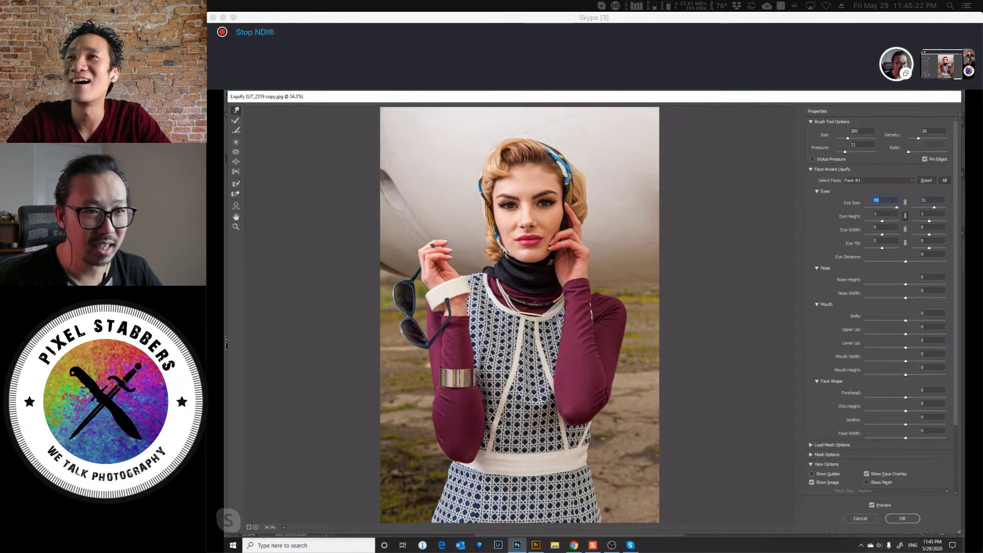
Try changes to the eye height, width, tilt and distance, and reset the face's adjustments.
{"action": "left_click_drag", "start_coordinate": [882, 221], "coordinate": [870, 222]}
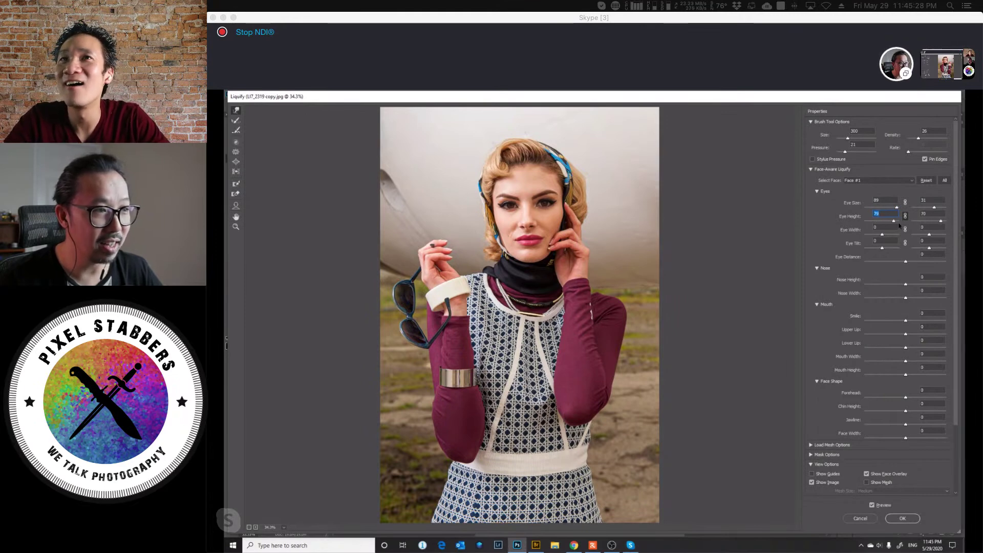
{"action": "mouse_move", "coordinate": [894, 221]}
{"action": "left_mouse_down"}
{"action": "mouse_move", "coordinate": [882, 222]}
{"action": "mouse_move", "coordinate": [903, 235]}
{"action": "left_mouse_up"}
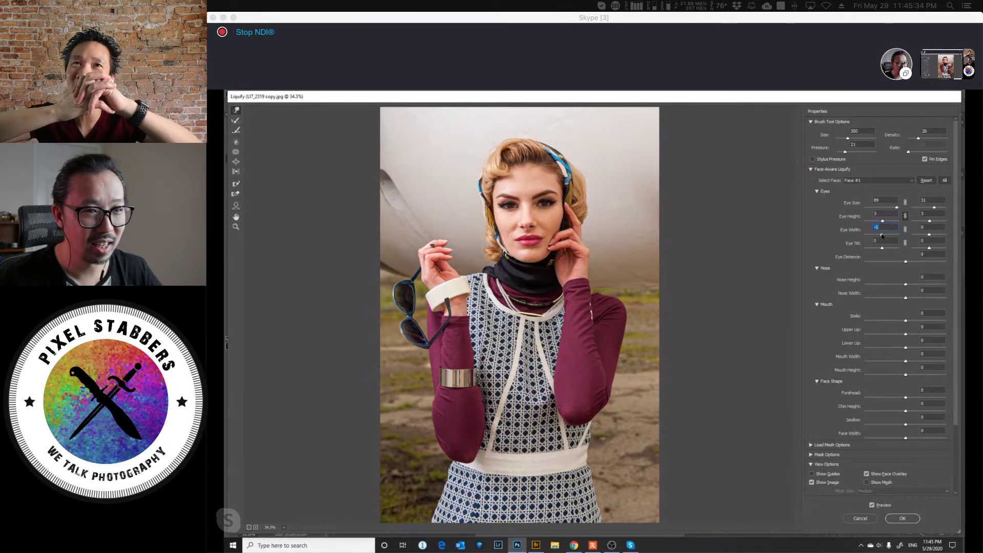
{"action": "left_click_drag", "start_coordinate": [904, 234], "coordinate": [890, 259]}
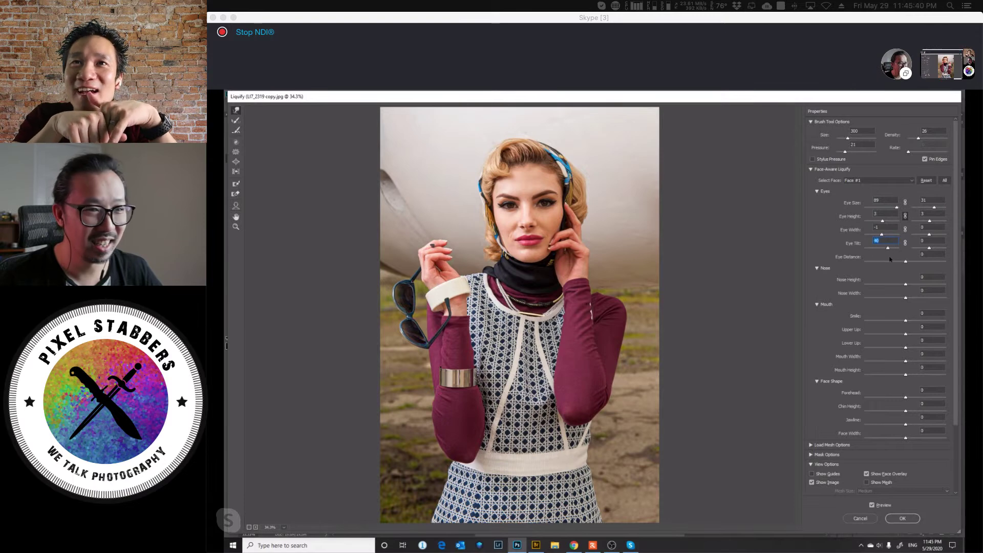
{"action": "left_click", "coordinate": [927, 180]}
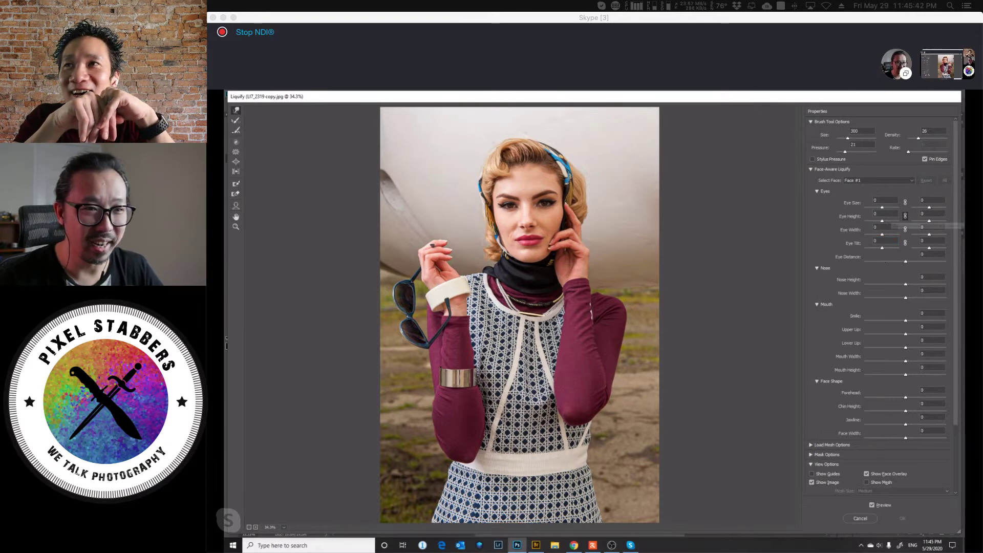
{"action": "left_click_drag", "start_coordinate": [909, 265], "coordinate": [928, 265]}
{"action": "left_click", "coordinate": [926, 180]}
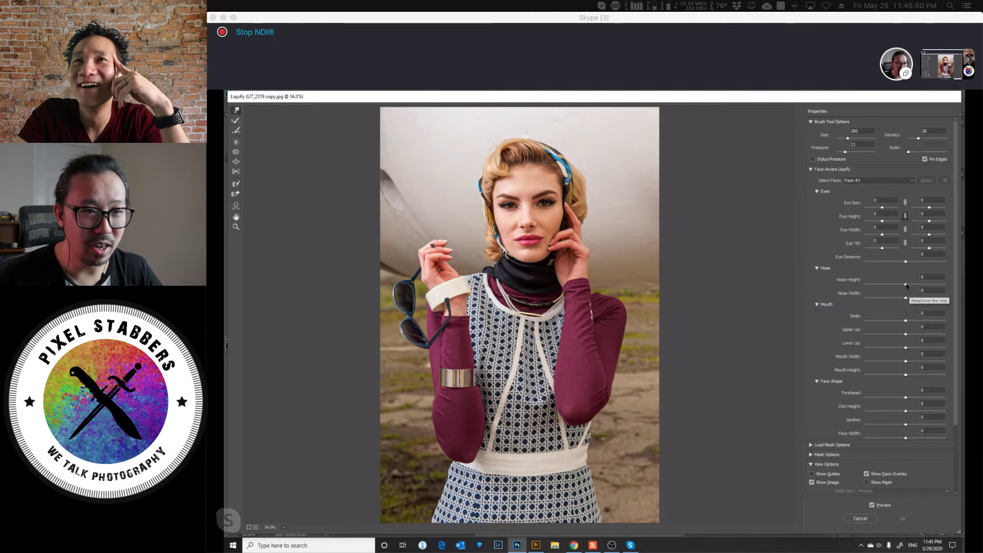
Try a Nose Height of -2 and several narrower Nose Width values on the face, and reset the face's adjustments.
{"action": "mouse_move", "coordinate": [906, 285]}
{"action": "left_mouse_down"}
{"action": "mouse_move", "coordinate": [924, 287]}
{"action": "mouse_move", "coordinate": [902, 288]}
{"action": "left_mouse_up"}
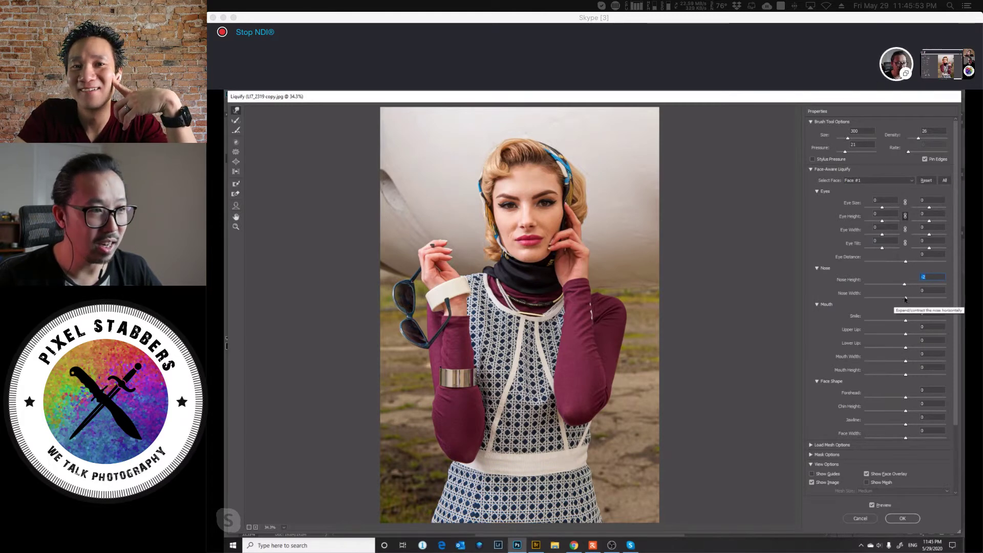
{"action": "mouse_move", "coordinate": [908, 298]}
{"action": "left_mouse_down"}
{"action": "mouse_move", "coordinate": [867, 300]}
{"action": "mouse_move", "coordinate": [897, 301]}
{"action": "left_mouse_up"}
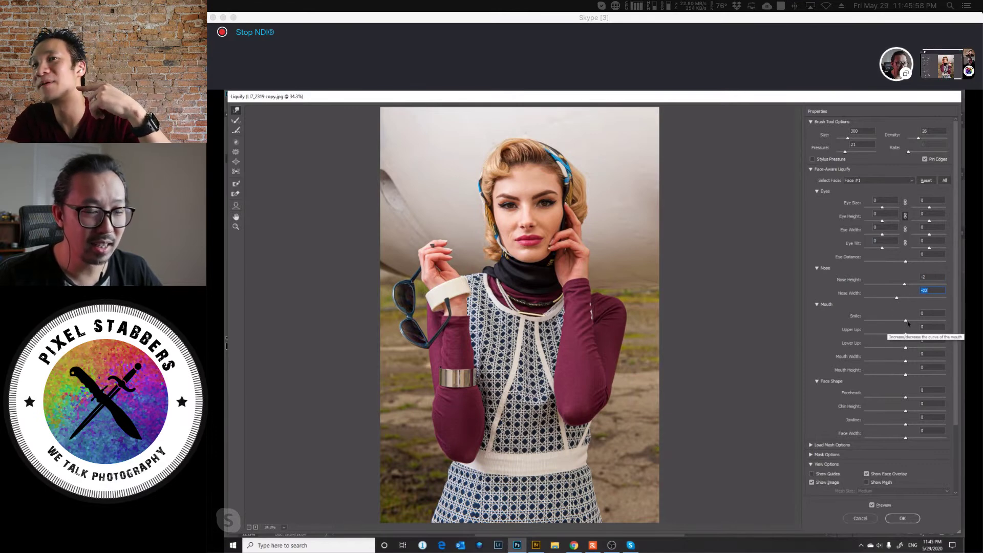
{"action": "key", "text": "ctrl+space"}
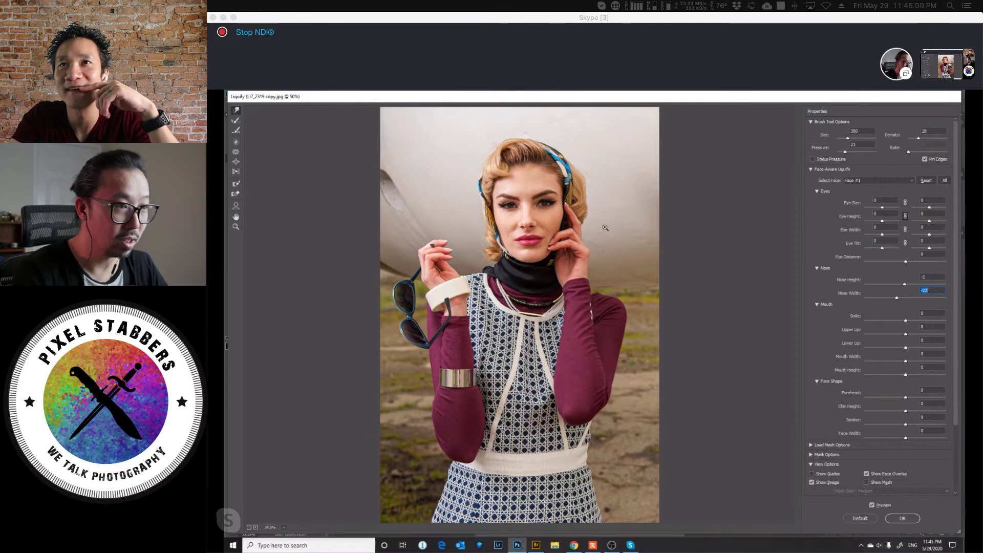
{"action": "left_click", "coordinate": [605, 227]}
{"action": "left_click", "coordinate": [605, 228]}
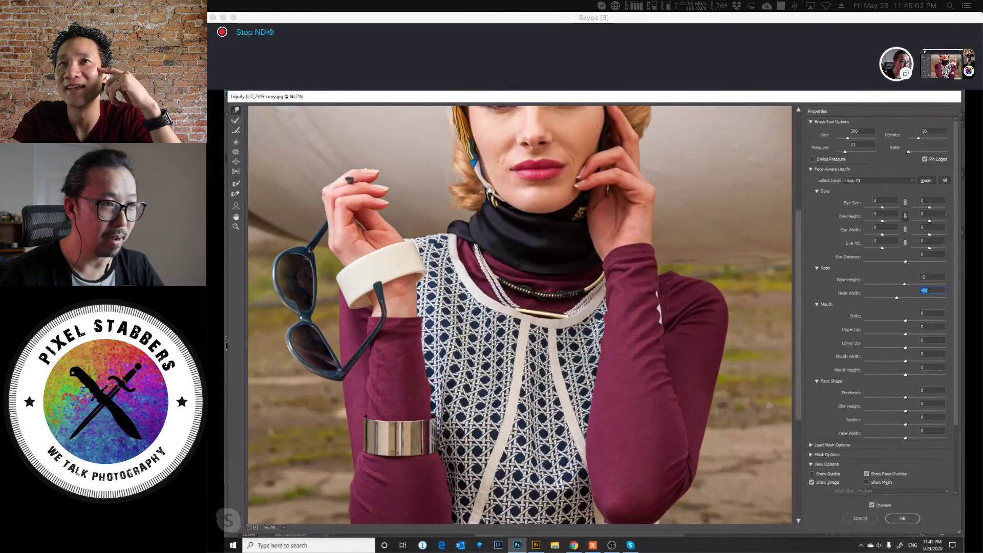
{"action": "scroll", "coordinate": [519, 315], "scroll_direction": "up", "scroll_amount": 5}
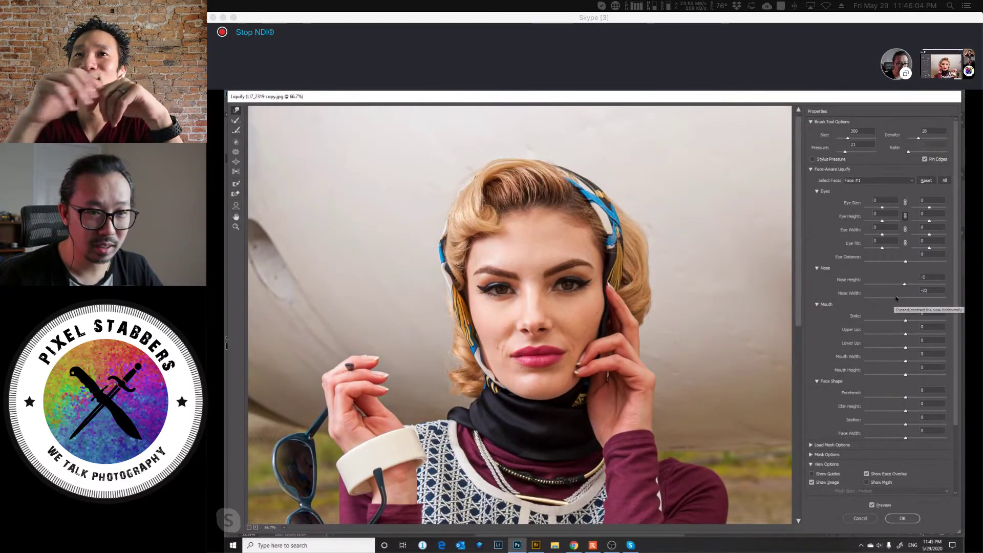
{"action": "left_click_drag", "start_coordinate": [896, 298], "coordinate": [876, 299]}
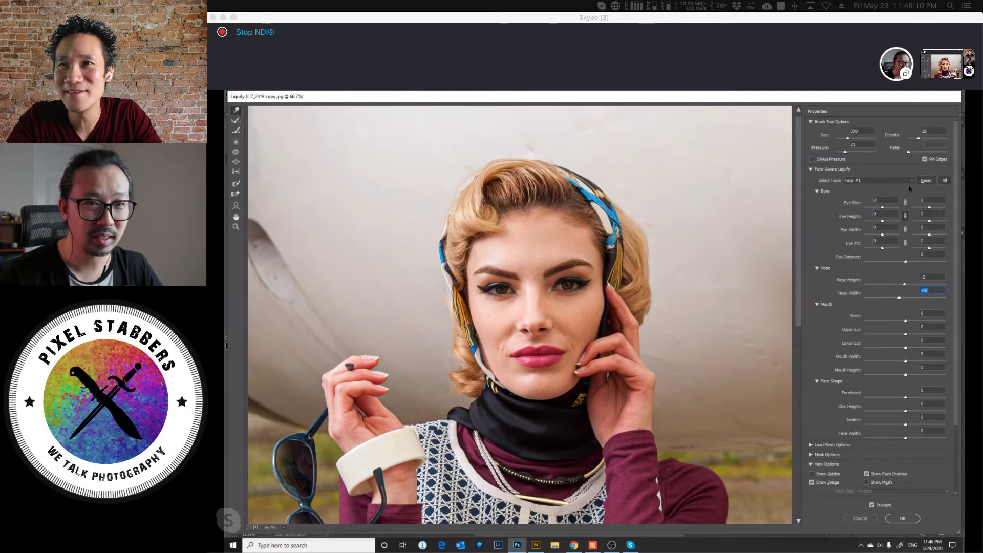
{"action": "left_click", "coordinate": [927, 182]}
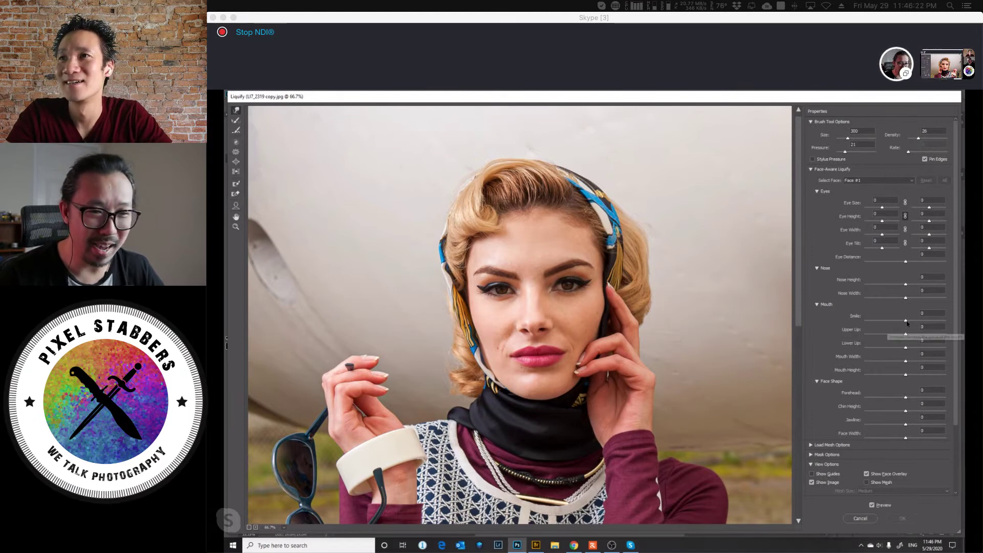
Try a Smile of 100 on the portrait's mouth and a range of lower and negative Smile amounts.
{"action": "left_click_drag", "start_coordinate": [906, 321], "coordinate": [944, 318]}
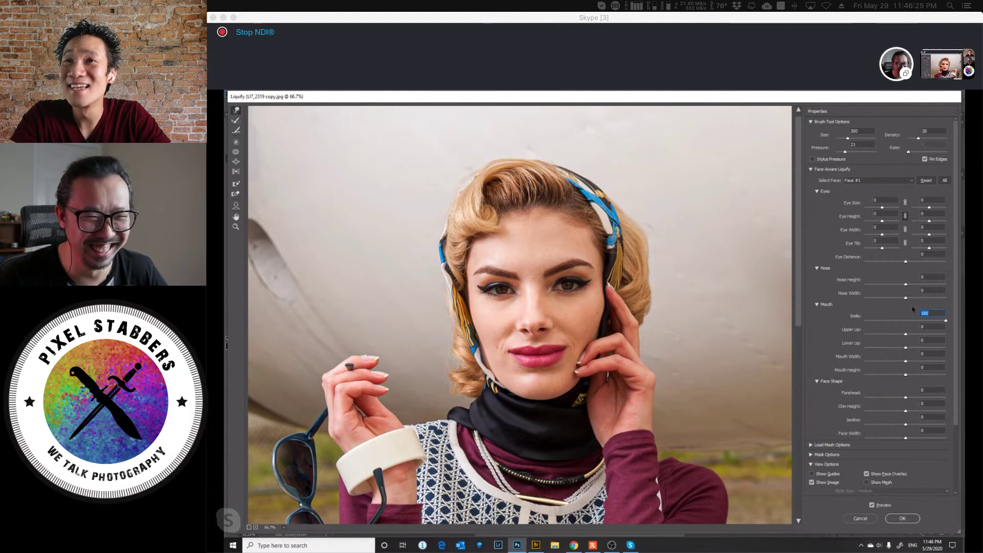
{"action": "mouse_move", "coordinate": [946, 320]}
{"action": "left_mouse_down"}
{"action": "mouse_move", "coordinate": [938, 320]}
{"action": "mouse_move", "coordinate": [949, 318]}
{"action": "left_mouse_up"}
{"action": "key", "text": "Down"}
{"action": "key", "text": "Down"}
{"action": "key", "text": "Down"}
{"action": "key", "text": "Down"}
{"action": "key", "text": "Down"}
{"action": "key", "text": "Down"}
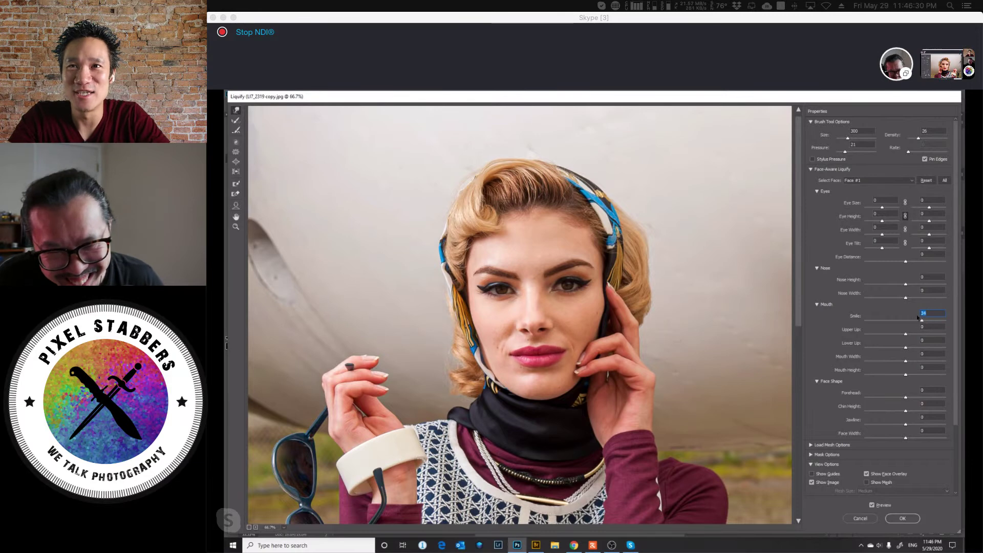
{"action": "key", "text": "Up"}
{"action": "key", "text": "Up"}
{"action": "key", "text": "Up"}
{"action": "key", "text": "Up"}
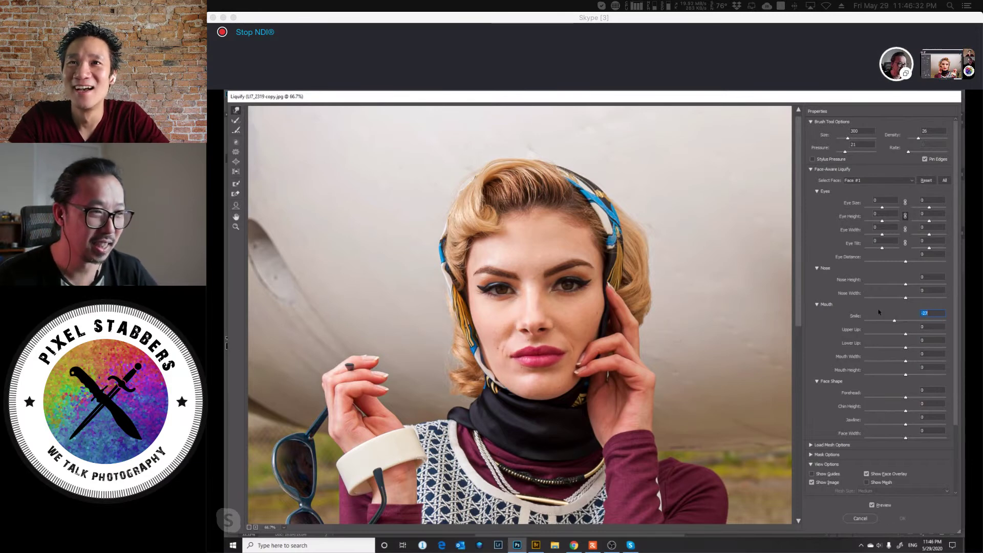
Try a Smile of -16, Upper Lip 12, Lower Lip -2, Mouth Width -18 and Mouth Height -40 on the portrait.
{"action": "left_click_drag", "start_coordinate": [928, 320], "coordinate": [889, 337]}
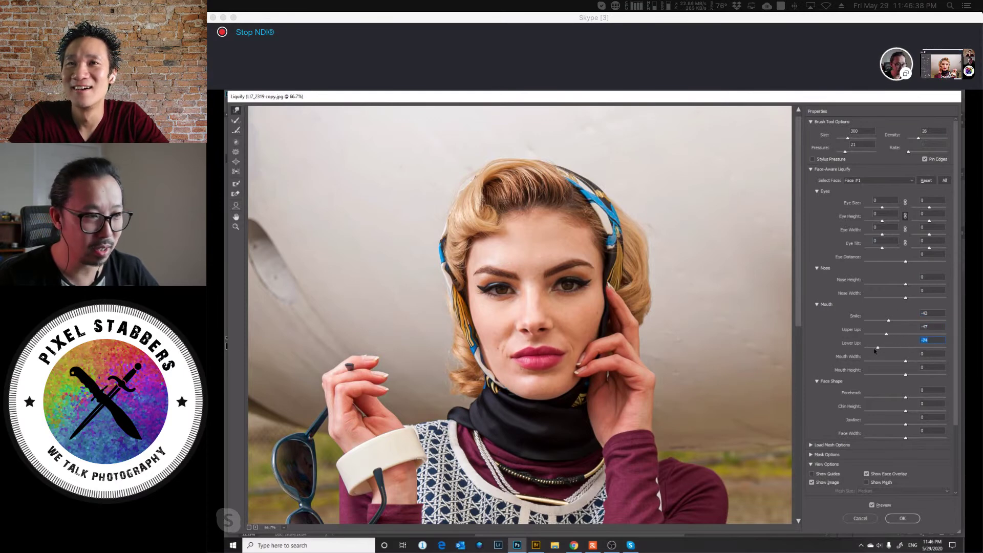
{"action": "left_click_drag", "start_coordinate": [906, 348], "coordinate": [871, 360]}
{"action": "left_click", "coordinate": [938, 321]}
{"action": "left_click", "coordinate": [904, 347]}
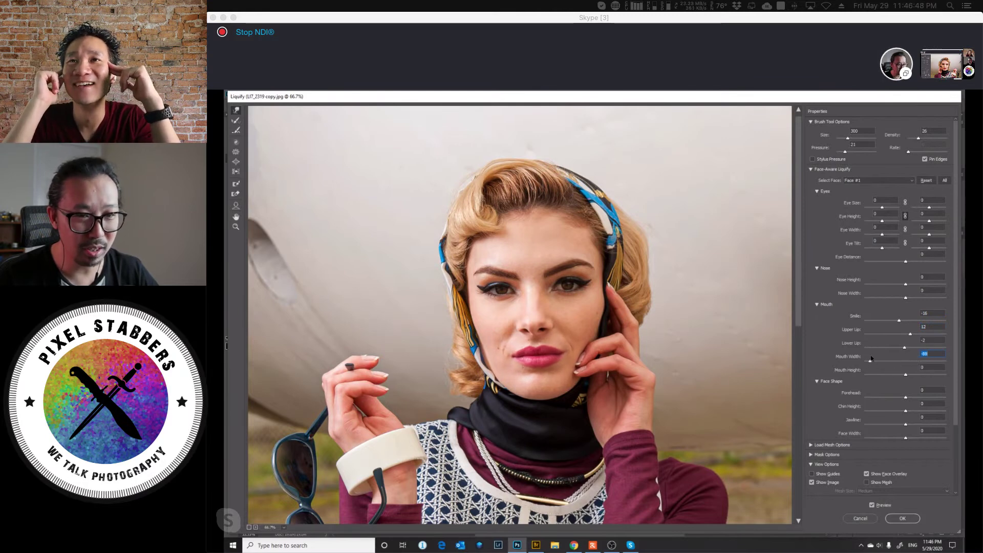
{"action": "left_click", "coordinate": [898, 360]}
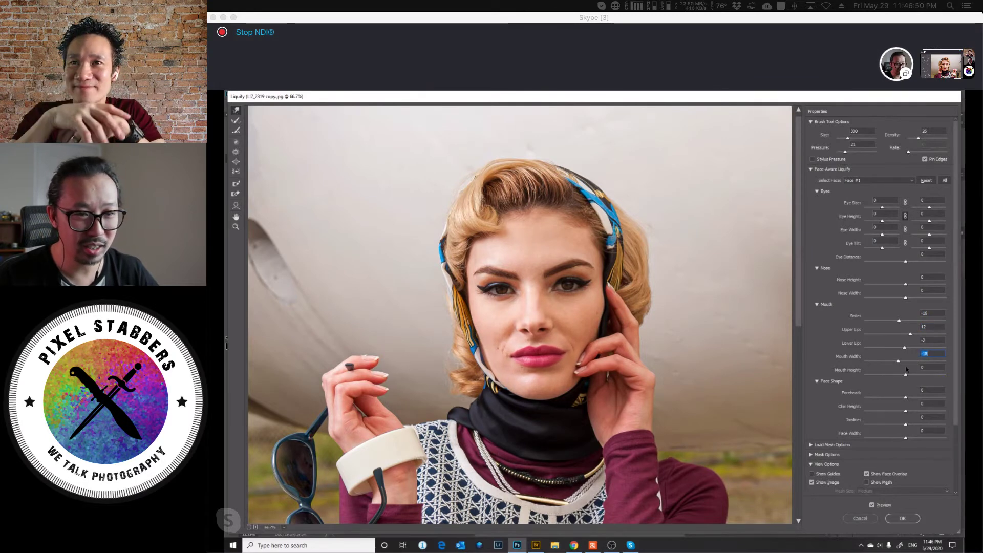
{"action": "left_click_drag", "start_coordinate": [906, 374], "coordinate": [891, 374]}
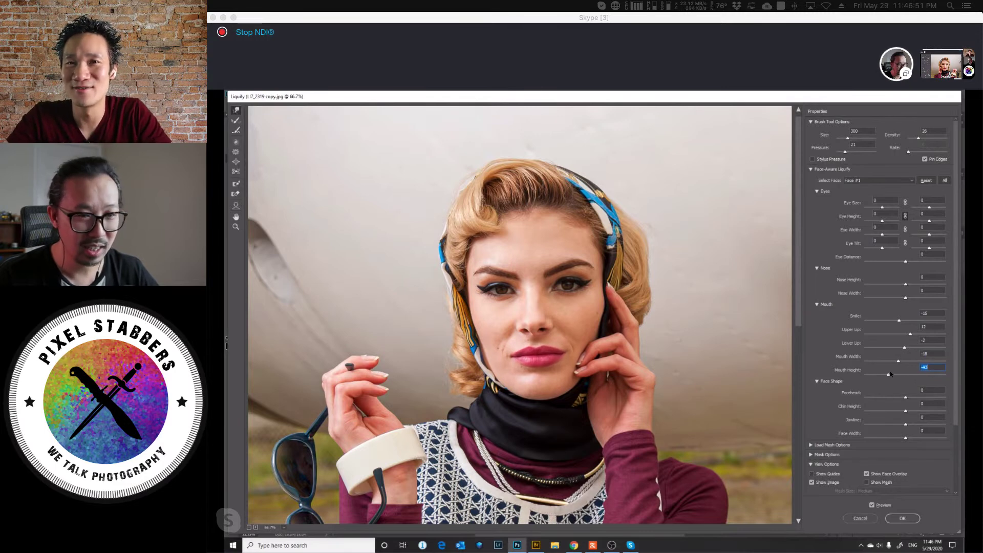
Try a face shape with Forehead -9, Chin Height -43, Jawline 27 and Face Width 28.
{"action": "scroll", "coordinate": [912, 312], "scroll_direction": "down", "scroll_amount": 4}
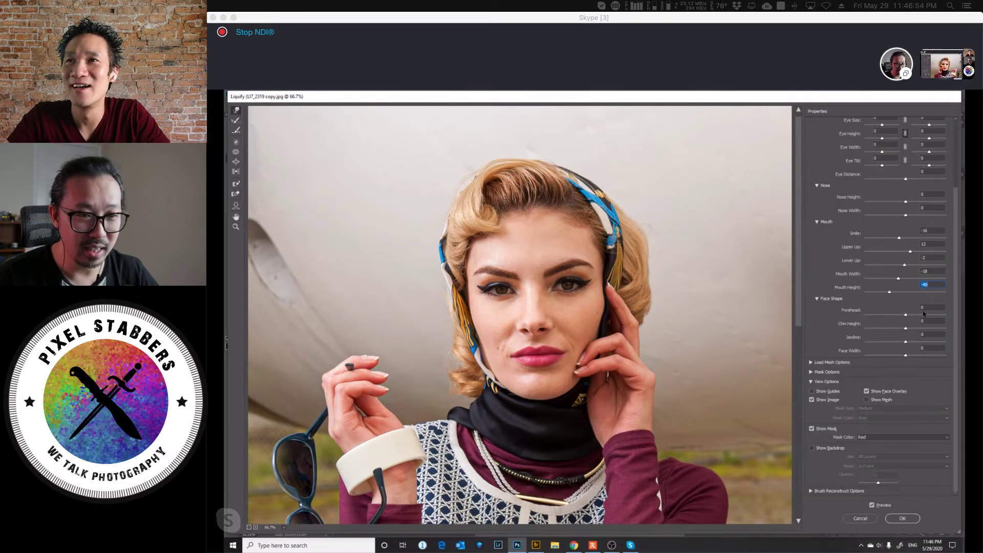
{"action": "left_click_drag", "start_coordinate": [905, 314], "coordinate": [913, 355]}
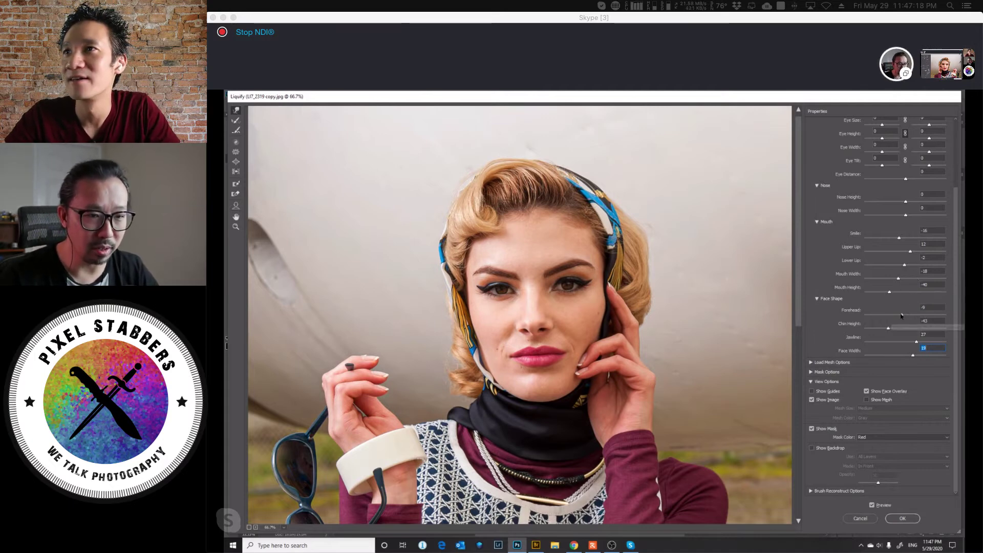
{"action": "left_click_drag", "start_coordinate": [910, 356], "coordinate": [916, 355]}
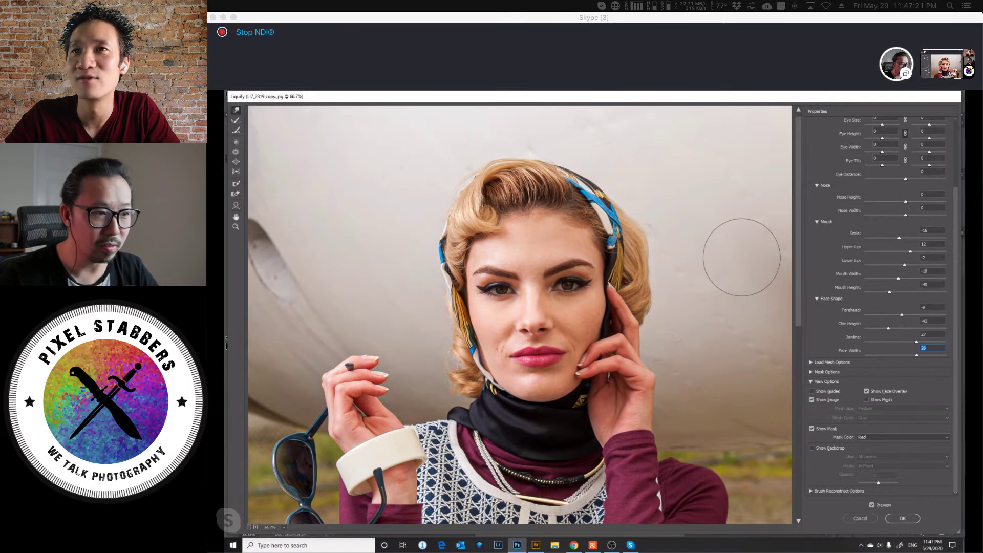
Check which faces can be selected for Face-Aware Liquify and leave the filter without applying the changes.
{"action": "scroll", "coordinate": [876, 208], "scroll_direction": "up", "scroll_amount": 5}
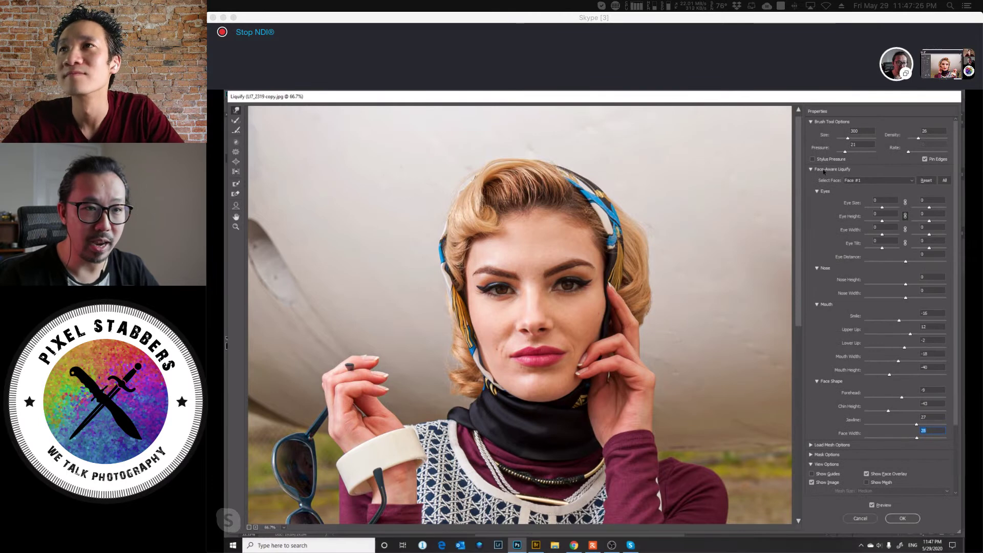
{"action": "left_click", "coordinate": [899, 181]}
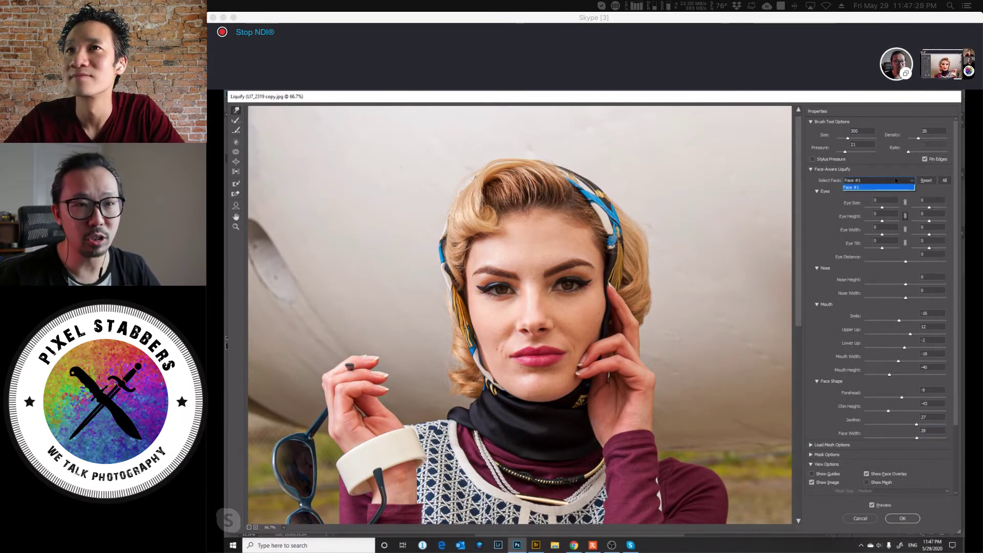
{"action": "left_click", "coordinate": [896, 180]}
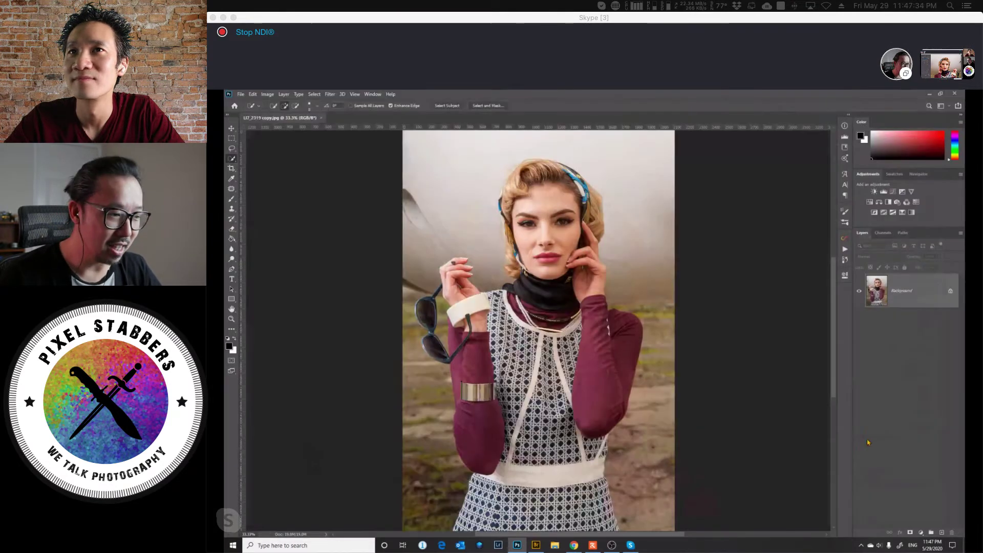
{"action": "left_click", "coordinate": [869, 520]}
Switch to Adobe Bridge and open the couple photo JERE6587.JPG in Photoshop.
{"action": "left_click", "coordinate": [536, 545]}
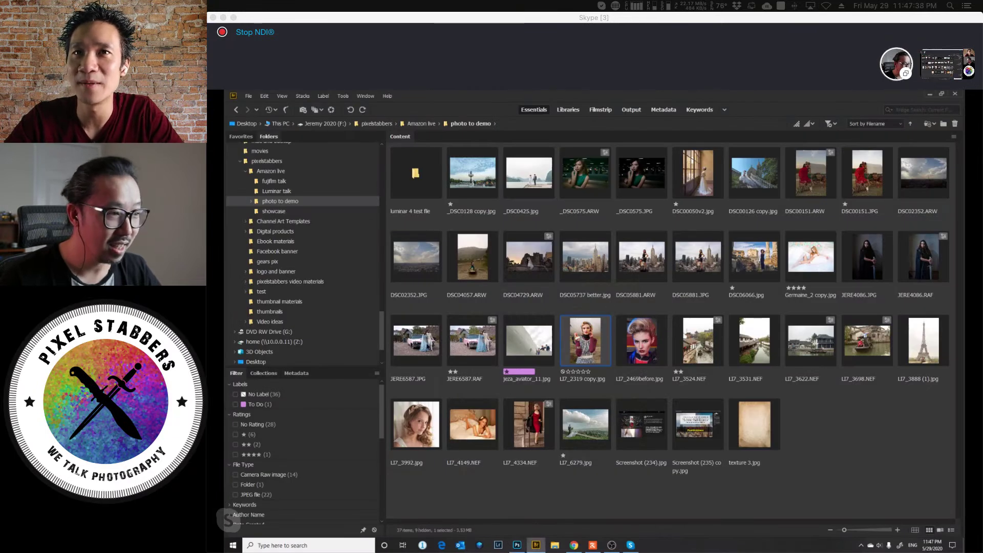
{"action": "left_click", "coordinate": [425, 351]}
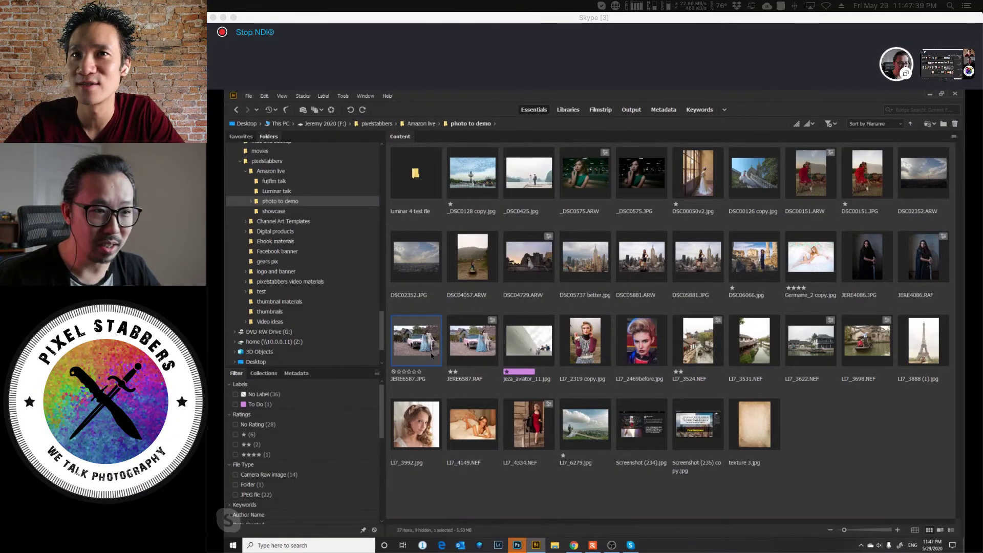
{"action": "double_click", "coordinate": [432, 356]}
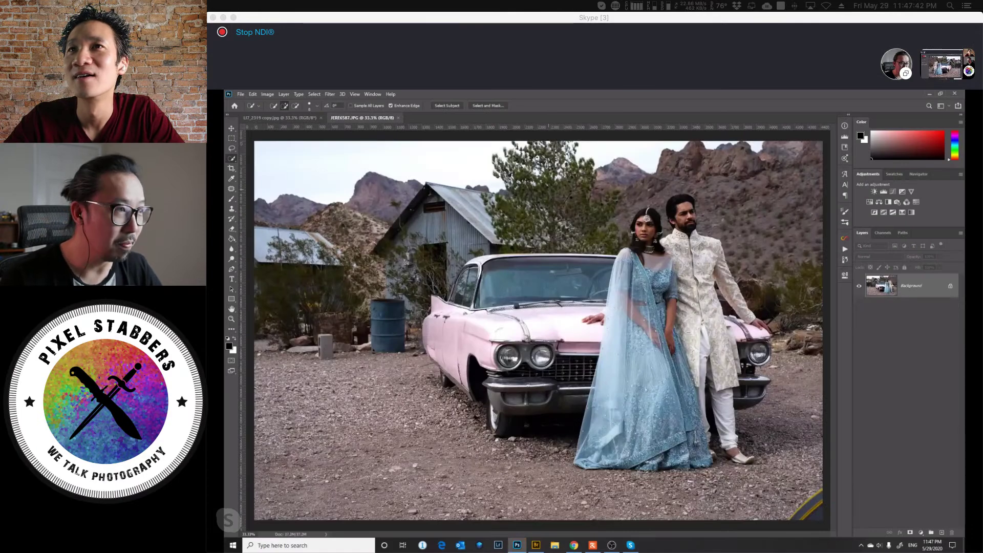
Open the couple photo in the Liquify filter and try a left Eye Size of 40 on Face #1.
{"action": "left_click", "coordinate": [330, 94]}
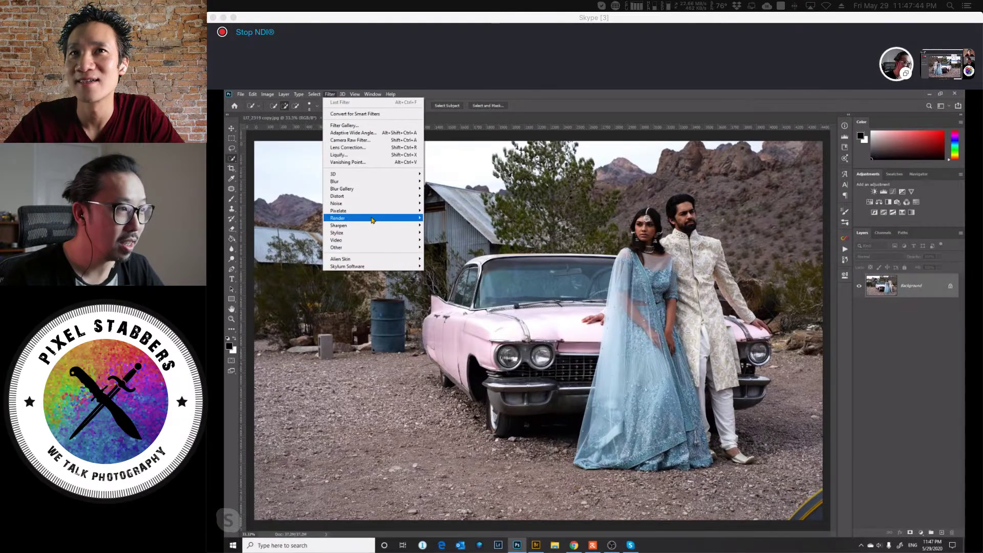
{"action": "left_click", "coordinate": [384, 155]}
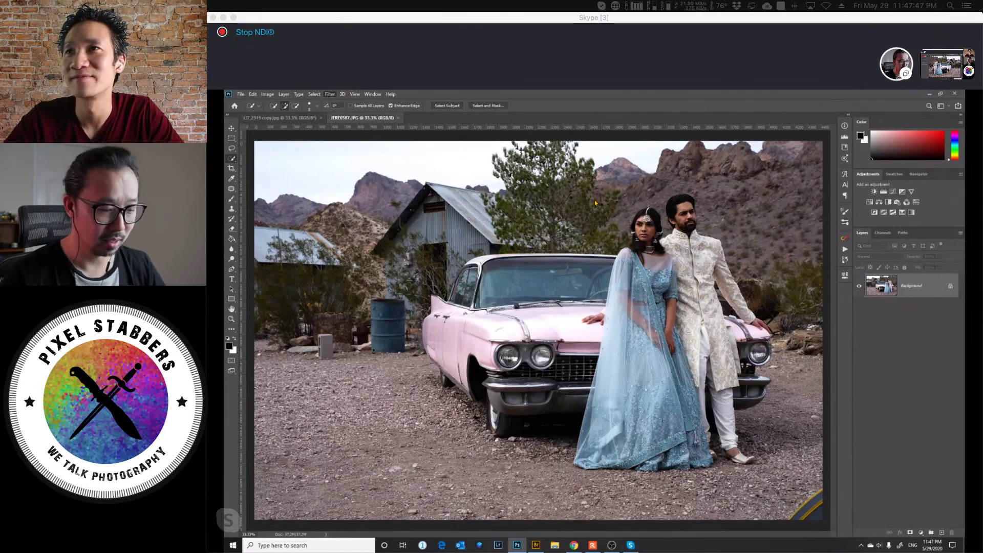
{"action": "key", "text": "ctrl+plus"}
{"action": "key", "text": "ctrl+plus"}
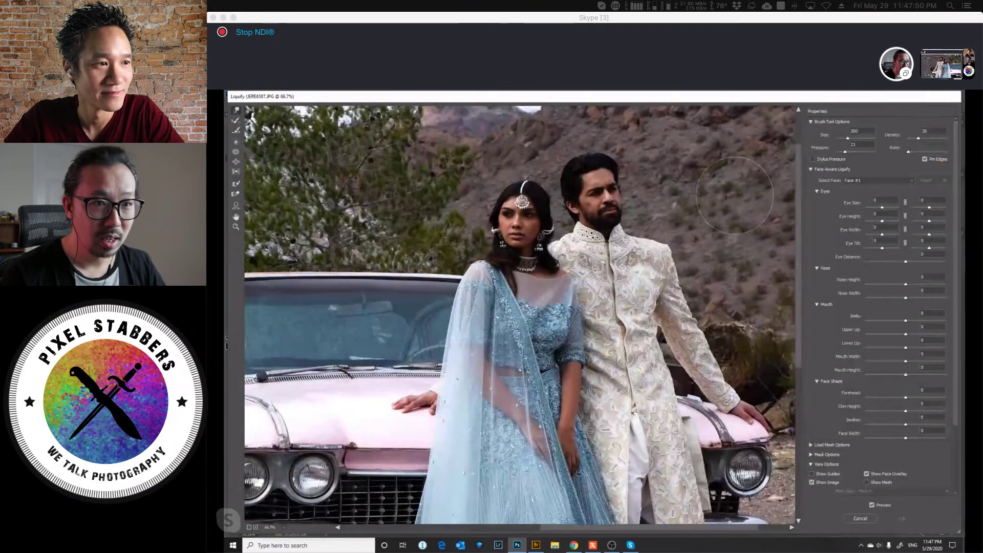
{"action": "left_click", "coordinate": [869, 181]}
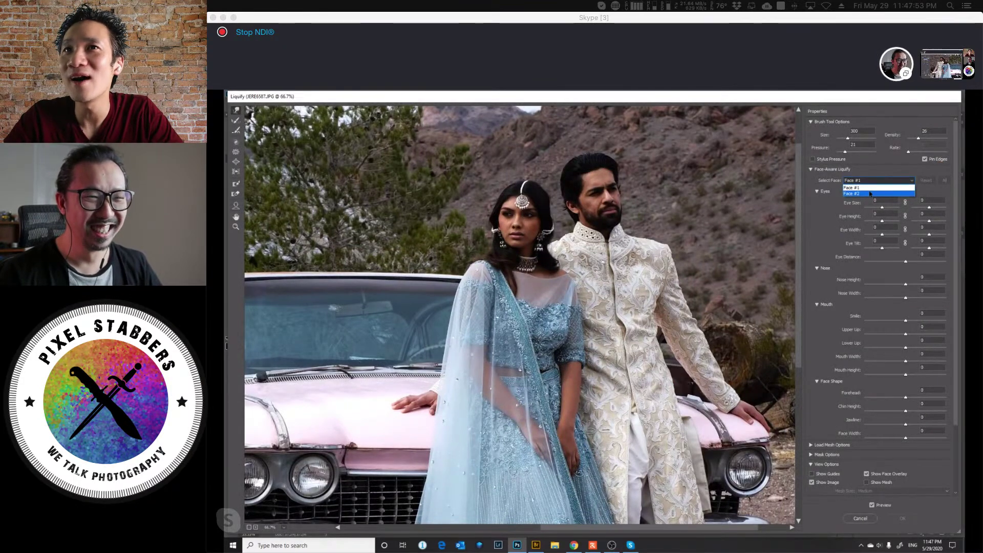
{"action": "left_click", "coordinate": [871, 188]}
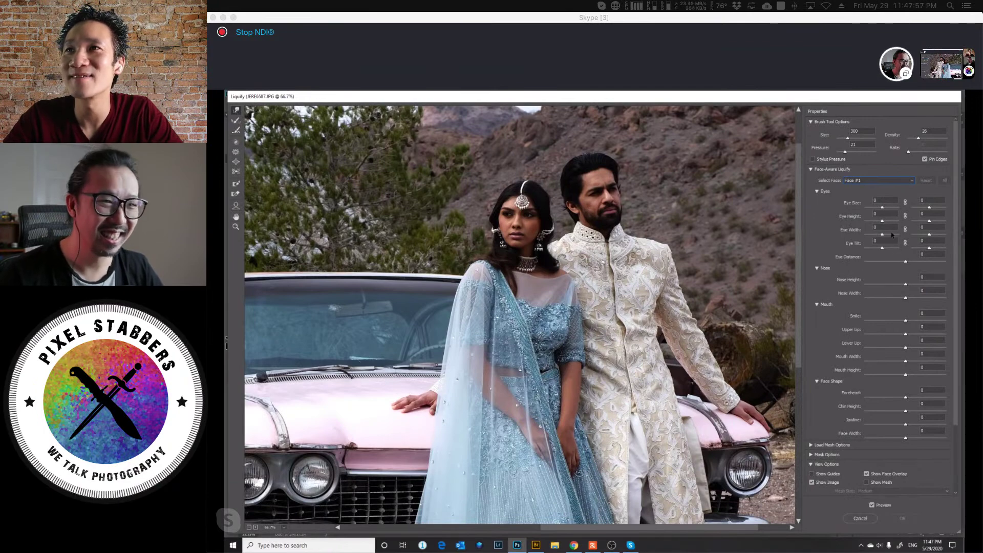
{"action": "left_click_drag", "start_coordinate": [882, 208], "coordinate": [891, 207]}
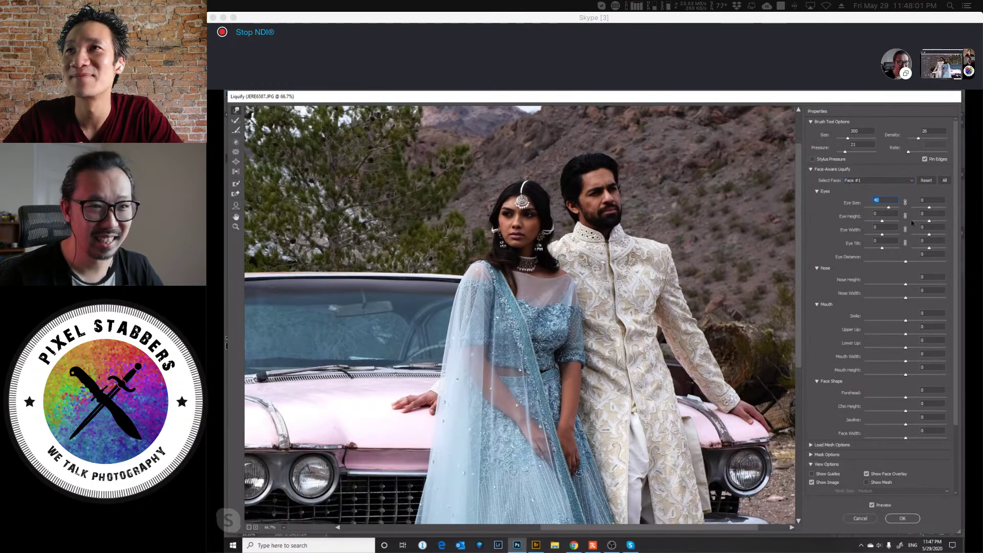
Select Face #2 and try a Nose Height of 4, a narrower Nose Width and a Smile of 100.
{"action": "left_click", "coordinate": [878, 180]}
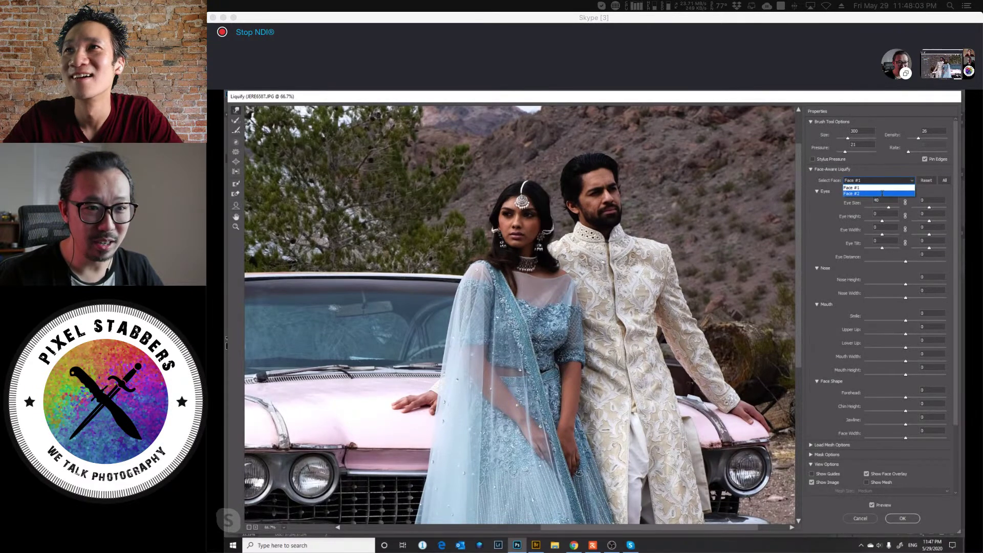
{"action": "left_click", "coordinate": [881, 193]}
{"action": "left_click_drag", "start_coordinate": [906, 284], "coordinate": [935, 285]}
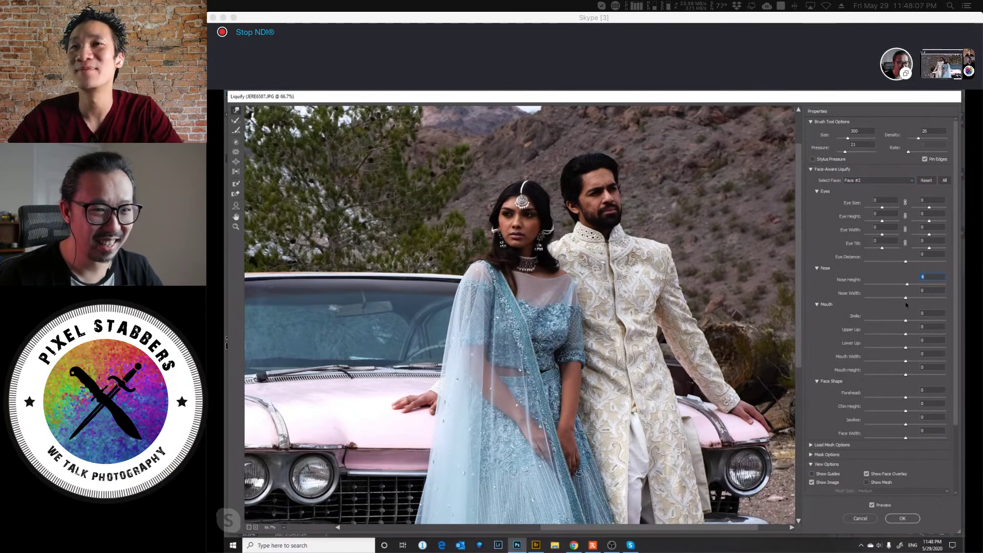
{"action": "left_click_drag", "start_coordinate": [906, 298], "coordinate": [865, 299]}
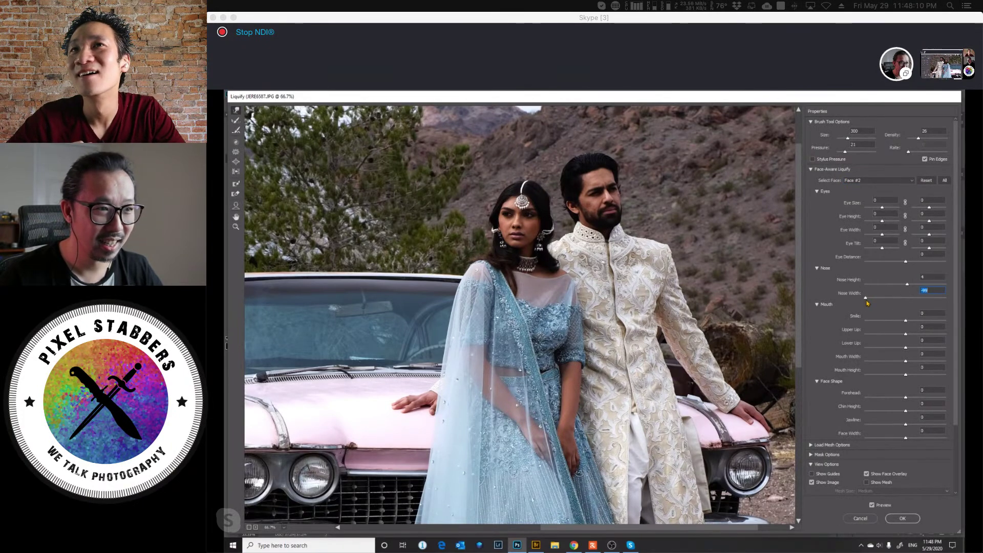
{"action": "left_click_drag", "start_coordinate": [909, 305], "coordinate": [867, 320]}
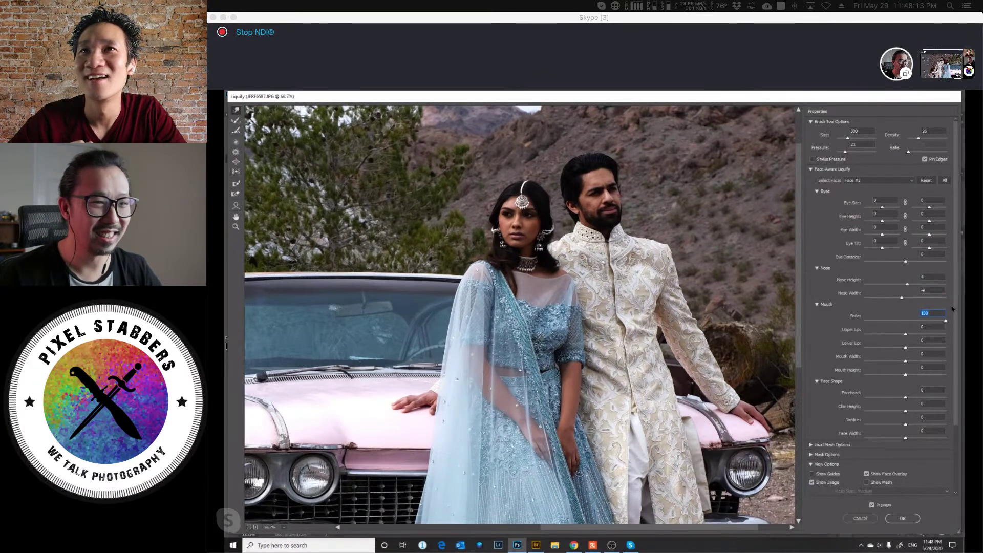
Return to Face #1, try a Smile of 93, and leave Liquify without applying the changes.
{"action": "left_click", "coordinate": [890, 180]}
{"action": "left_click", "coordinate": [889, 188]}
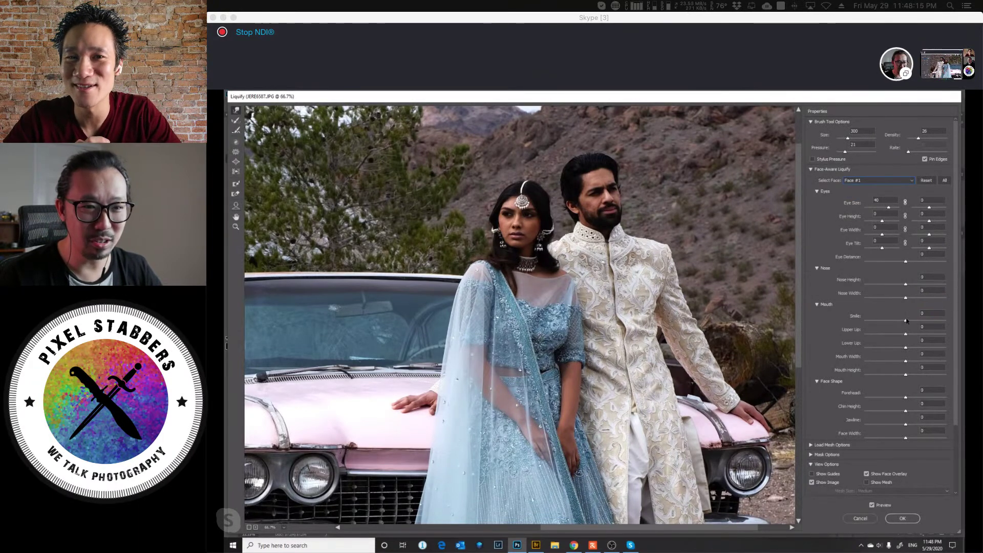
{"action": "left_click_drag", "start_coordinate": [907, 321], "coordinate": [945, 318]}
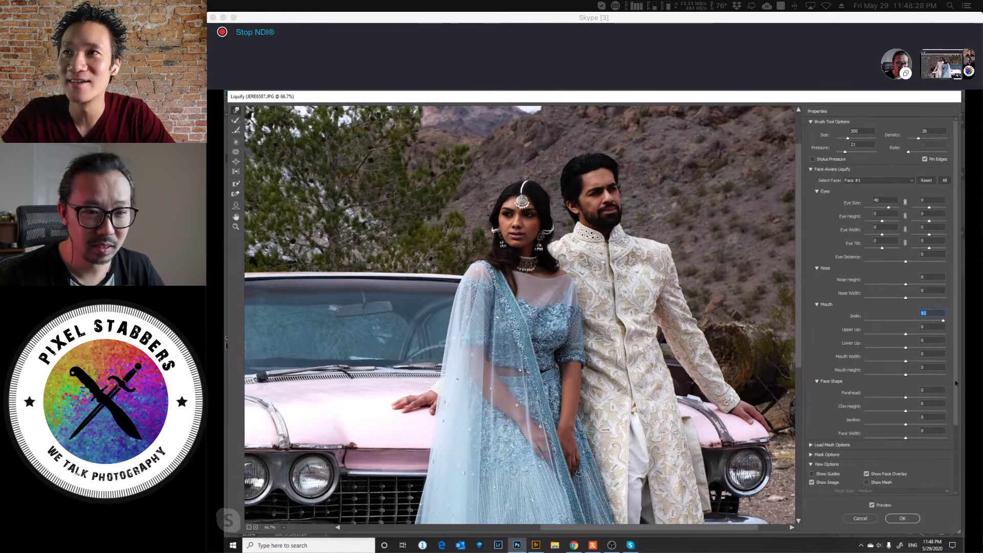
{"action": "mouse_move", "coordinate": [955, 383]}
{"action": "left_mouse_down"}
{"action": "mouse_move", "coordinate": [953, 455]}
{"action": "mouse_move", "coordinate": [956, 343]}
{"action": "left_mouse_up"}
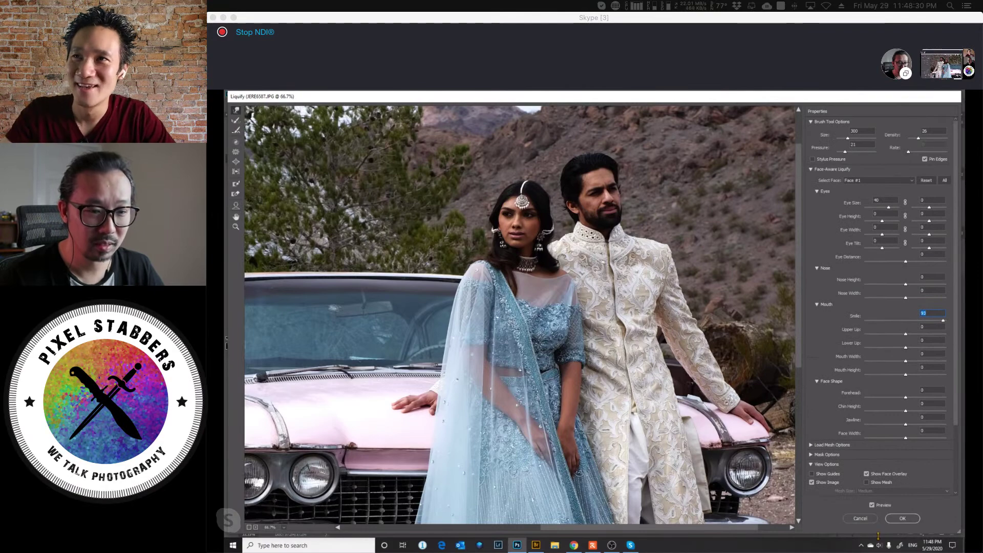
{"action": "left_click", "coordinate": [870, 520]}
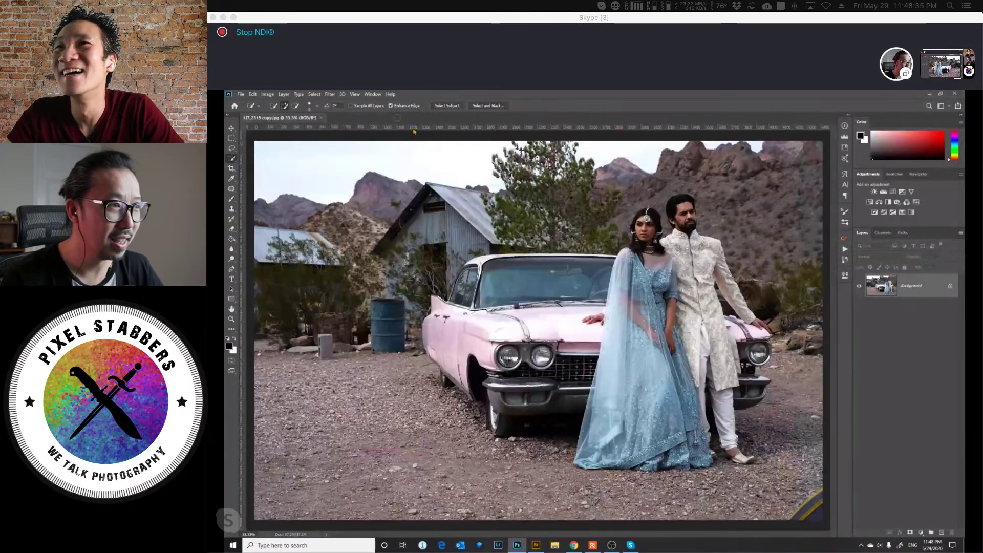
Close the couple photo and the portrait.
{"action": "left_click", "coordinate": [397, 118]}
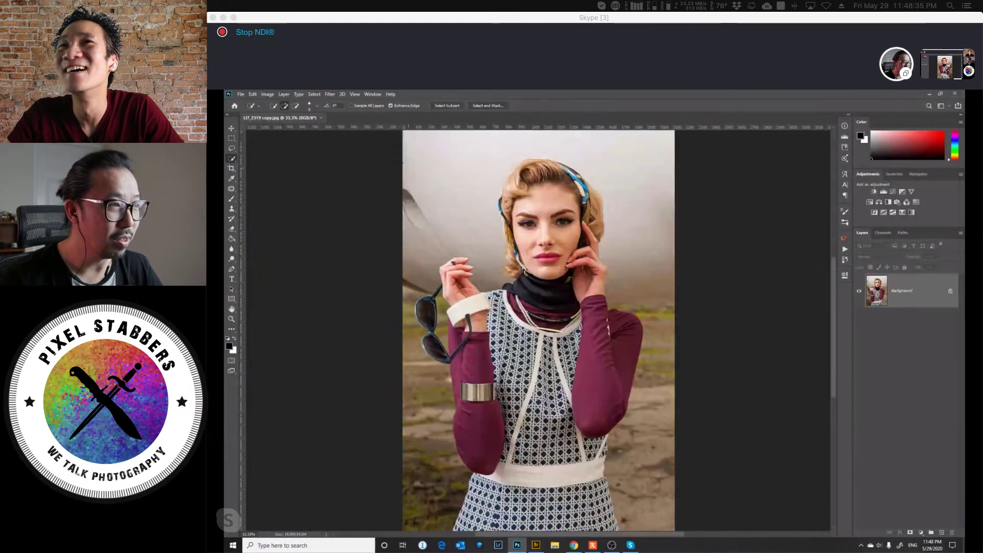
{"action": "left_click", "coordinate": [320, 118]}
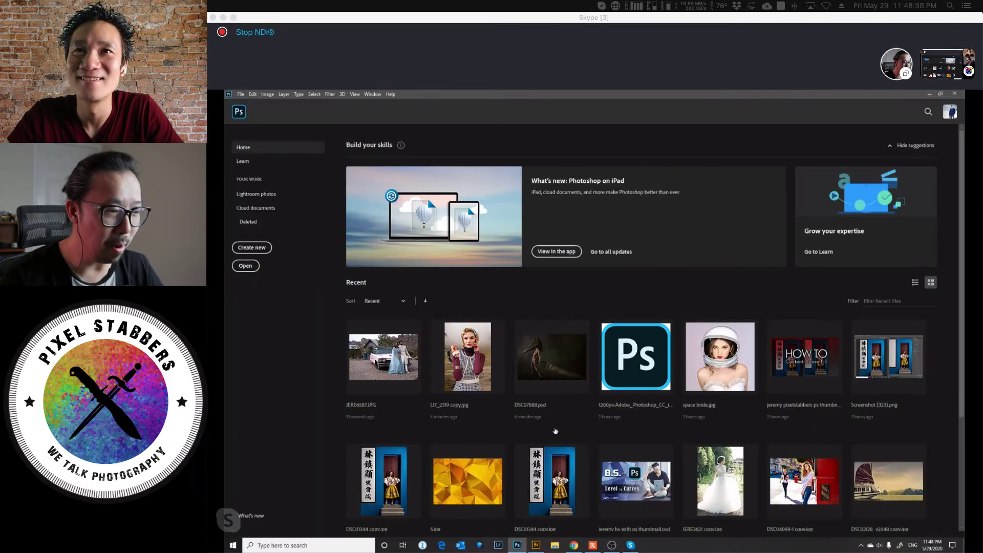
Switch to Bridge, open JERE6587.RAF in Camera Raw, and apply the automatic tone adjustments.
{"action": "left_click", "coordinate": [537, 546]}
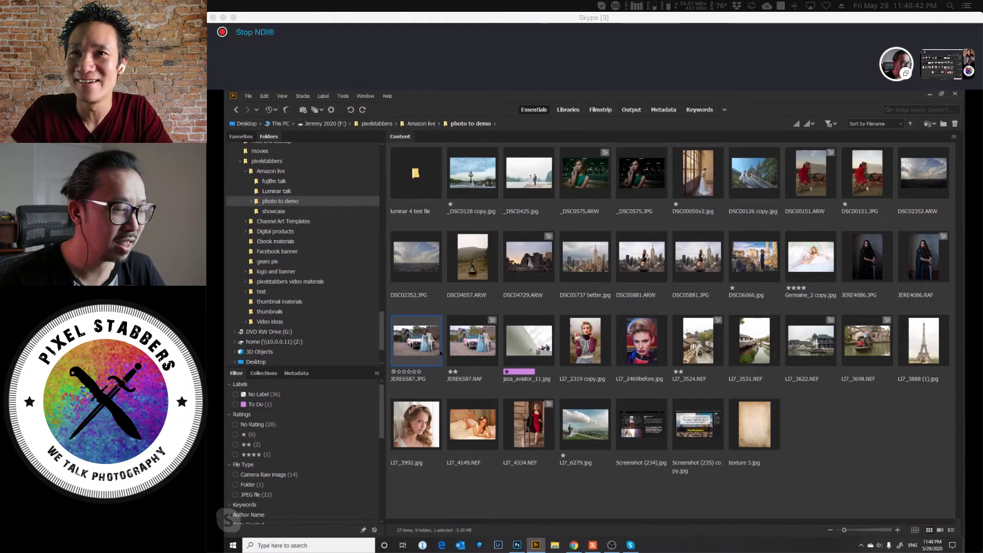
{"action": "double_click", "coordinate": [479, 348]}
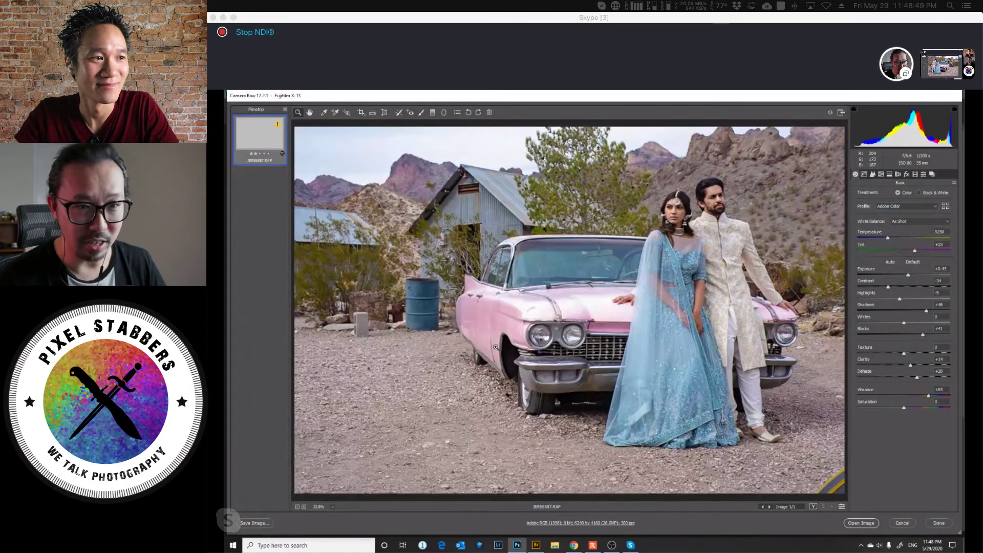
{"action": "left_click", "coordinate": [915, 262]}
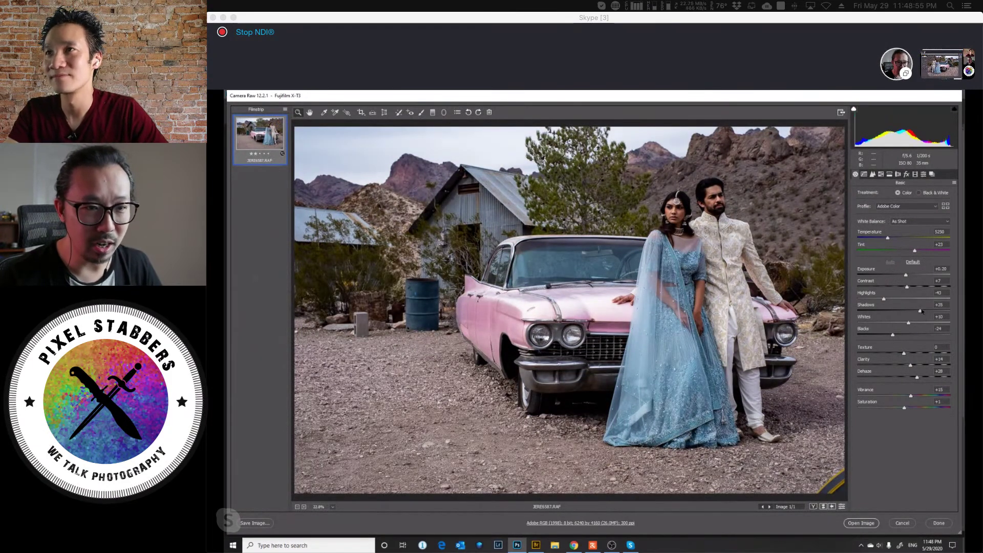
Set Shadows to +63 and Blacks to -4, and check the effect on the couple's faces up close.
{"action": "left_click_drag", "start_coordinate": [920, 308], "coordinate": [903, 332]}
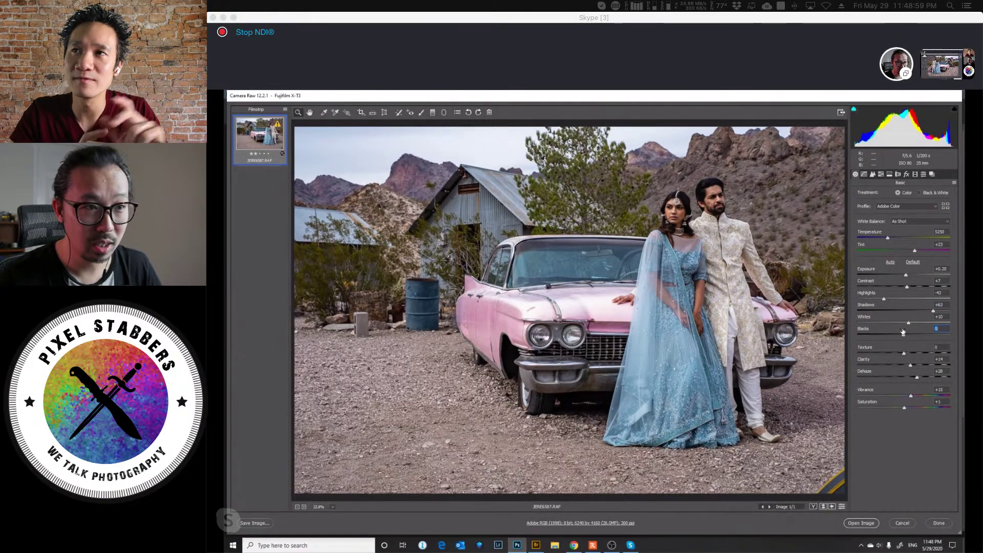
{"action": "left_click", "coordinate": [696, 215]}
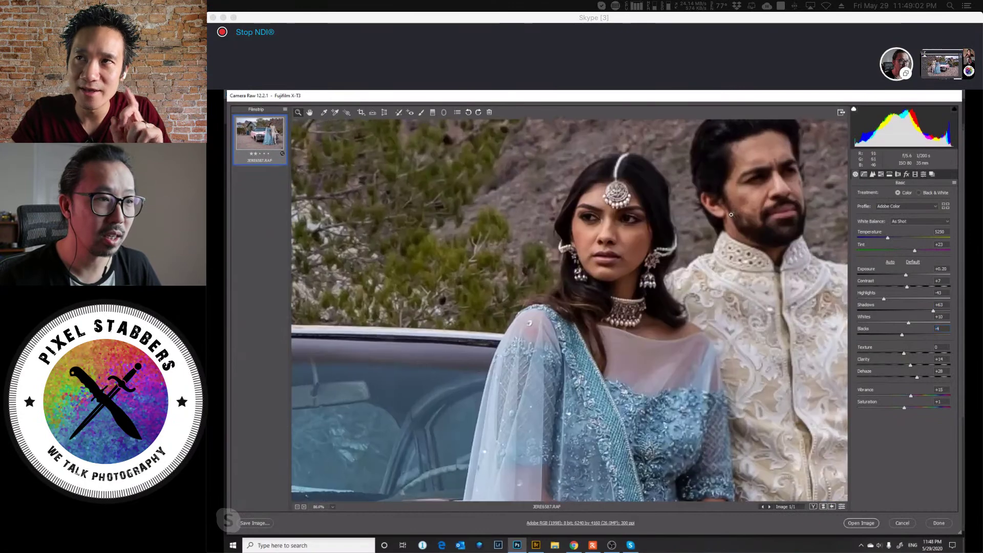
{"action": "left_click_drag", "start_coordinate": [740, 266], "coordinate": [686, 260]}
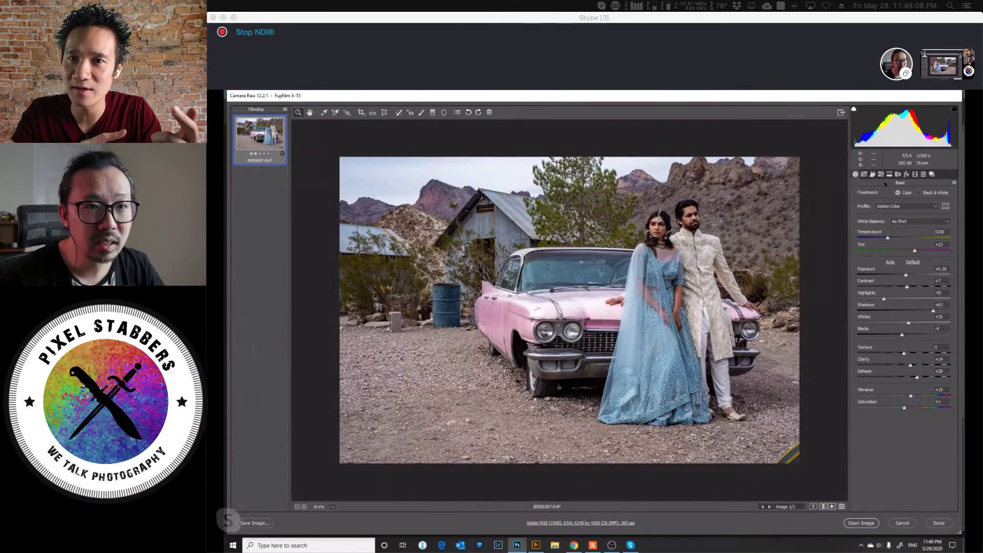
Review the Effects settings and the HSL luminance adjustments.
{"action": "left_click", "coordinate": [906, 174]}
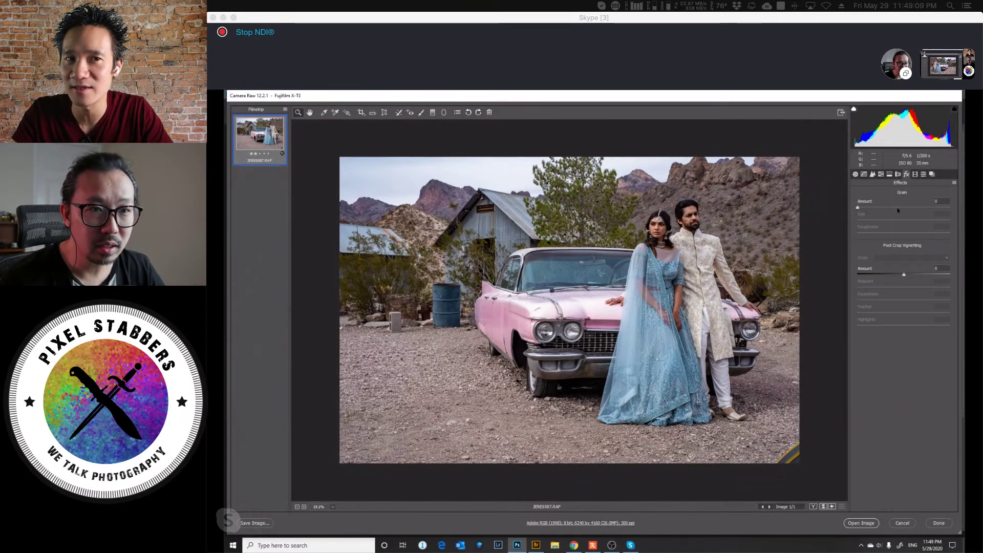
{"action": "left_click", "coordinate": [880, 174]}
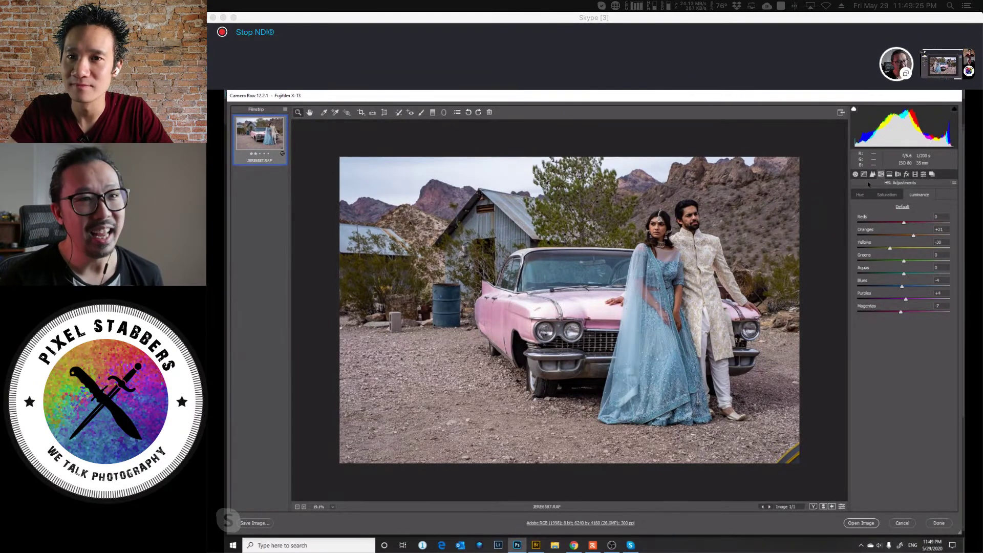
In the Basic adjustments, set Contrast to -39, Blacks to +19, Exposure to -0.25 and Vibrance to +50.
{"action": "left_click", "coordinate": [855, 174]}
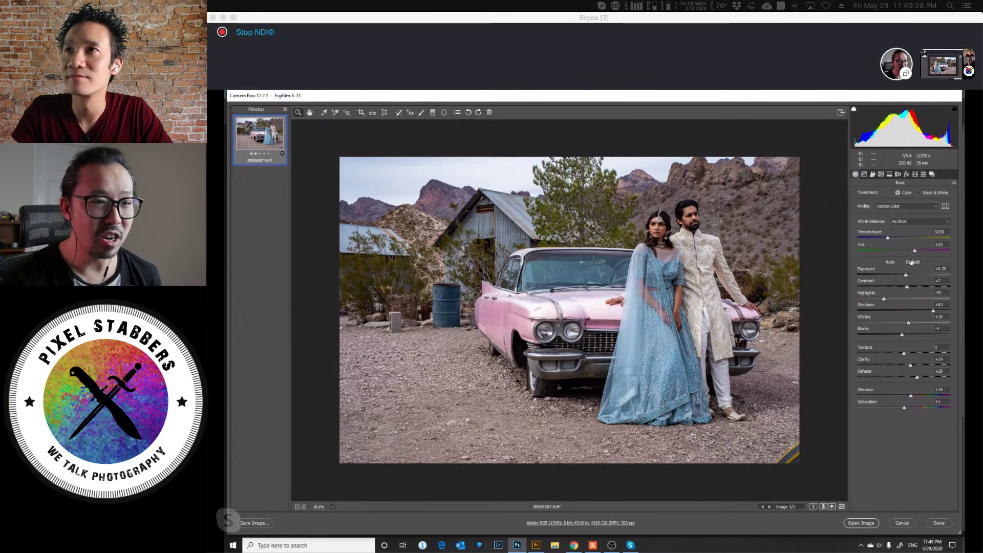
{"action": "mouse_move", "coordinate": [885, 298]}
{"action": "left_mouse_down"}
{"action": "mouse_move", "coordinate": [907, 274]}
{"action": "mouse_move", "coordinate": [886, 288]}
{"action": "left_mouse_up"}
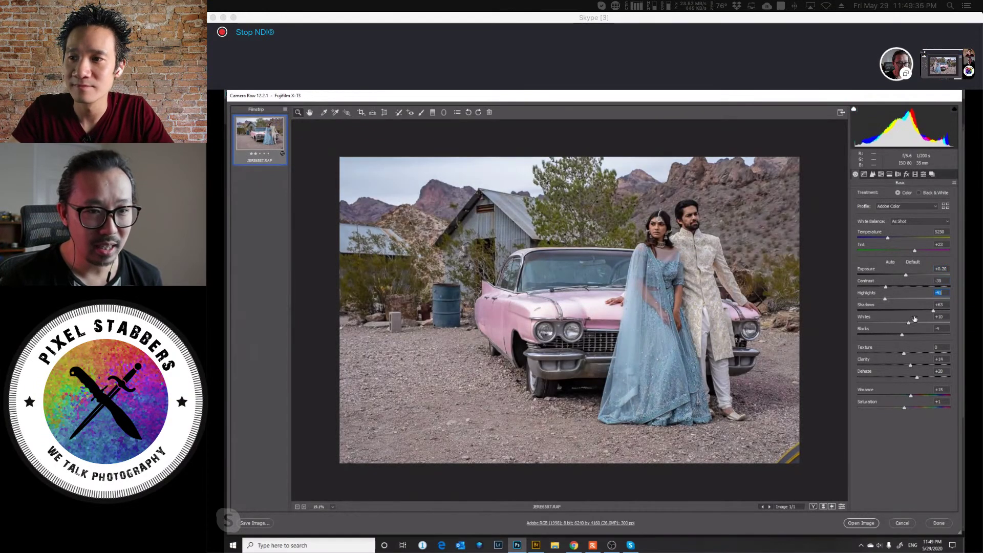
{"action": "left_click_drag", "start_coordinate": [901, 334], "coordinate": [912, 333]}
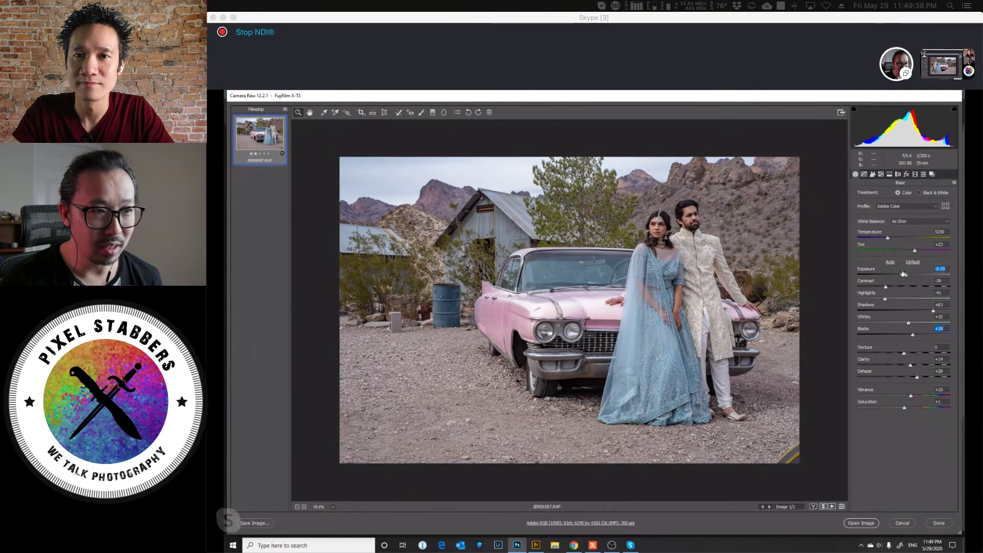
{"action": "left_click_drag", "start_coordinate": [903, 274], "coordinate": [906, 273]}
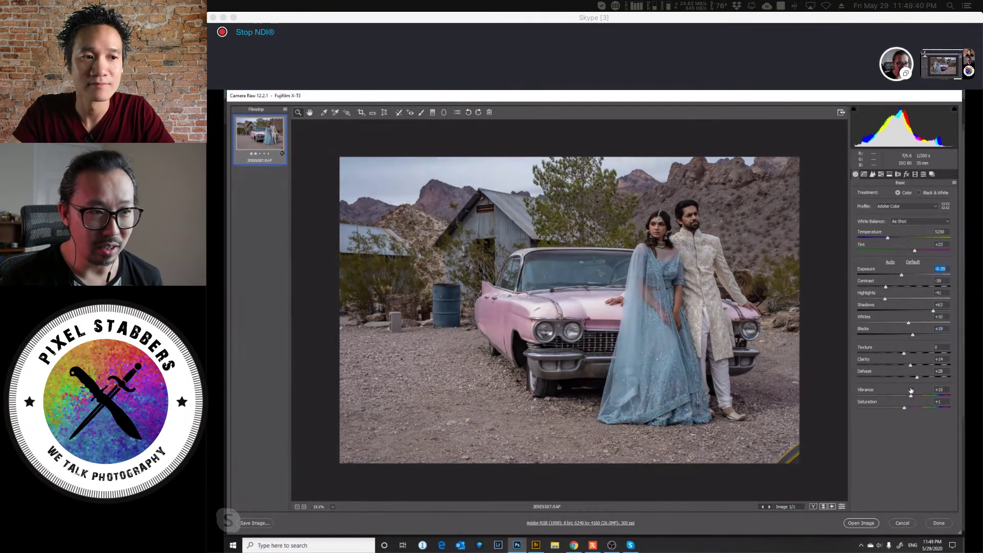
{"action": "left_click_drag", "start_coordinate": [911, 390], "coordinate": [924, 390]}
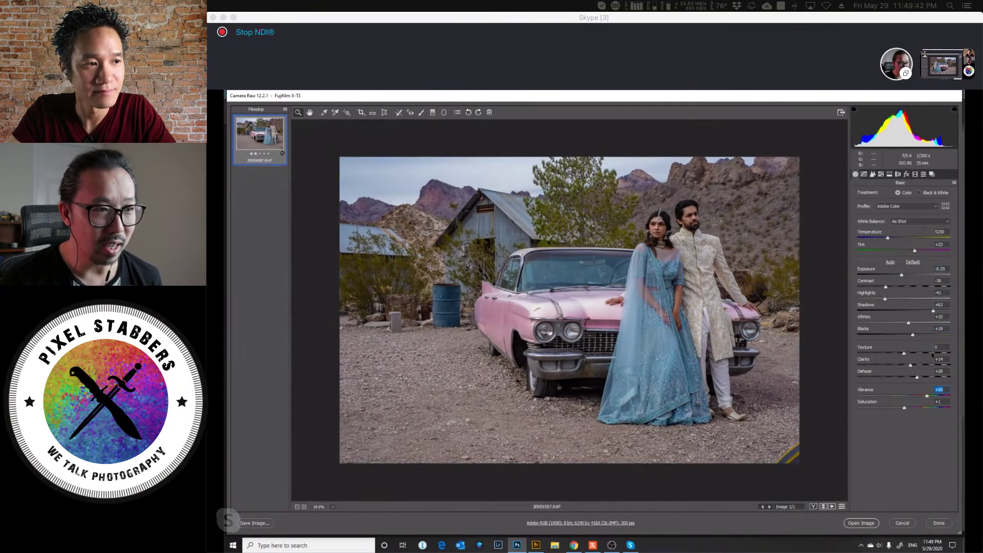
Open the Transform settings and try the Vertical Upright correction on the car photo.
{"action": "left_click", "coordinate": [384, 116]}
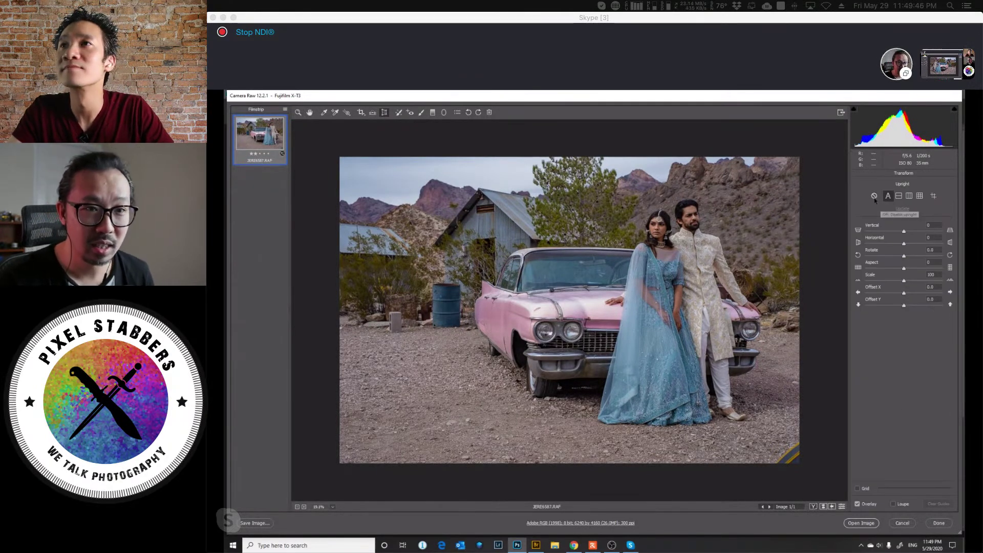
{"action": "left_click", "coordinate": [891, 198]}
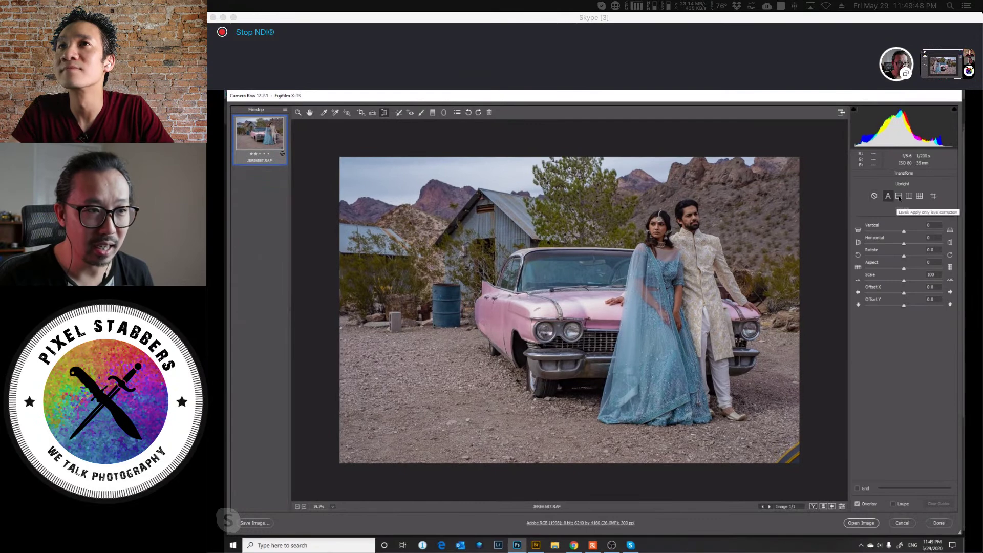
{"action": "left_click", "coordinate": [909, 197]}
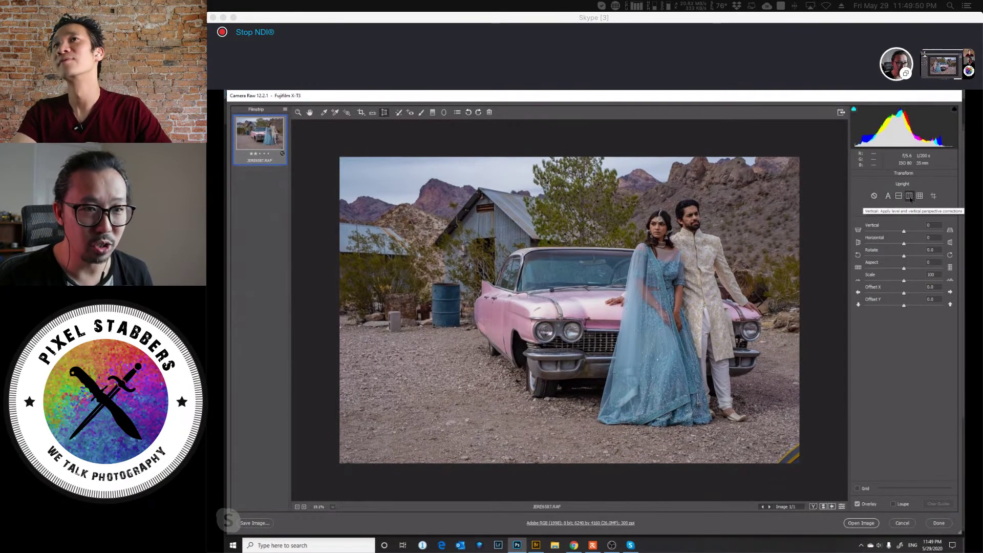
Try a Vertical transform of +28 and an Aspect of +23, returning Vertical to 0 and Aspect to near zero.
{"action": "mouse_move", "coordinate": [927, 233]}
{"action": "left_mouse_down"}
{"action": "mouse_move", "coordinate": [897, 234]}
{"action": "mouse_move", "coordinate": [913, 234]}
{"action": "left_mouse_up"}
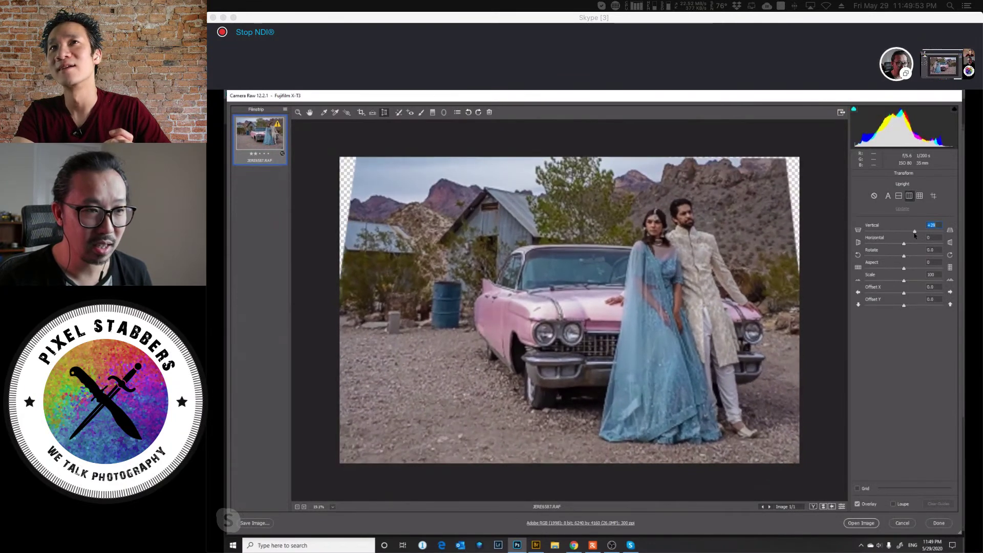
{"action": "type", "text": "0"}
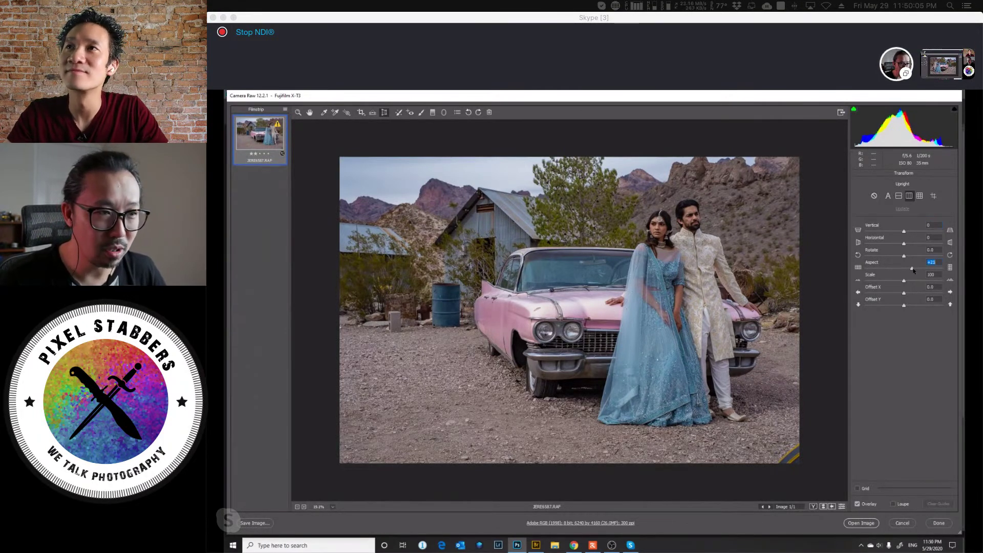
{"action": "left_click_drag", "start_coordinate": [914, 270], "coordinate": [905, 276]}
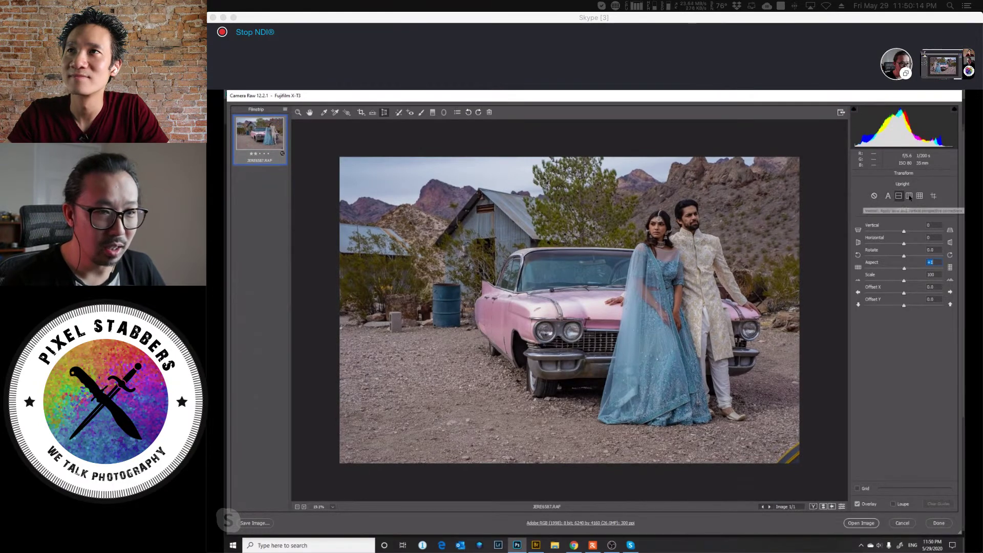
Apply the Auto Upright correction, comparing the photo with the correction off and on.
{"action": "left_click", "coordinate": [888, 197]}
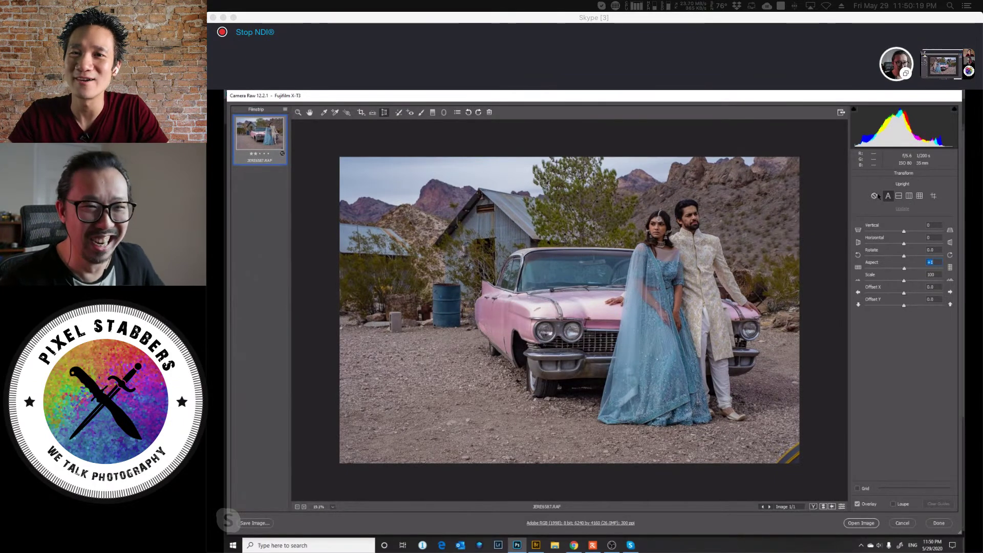
{"action": "left_click", "coordinate": [874, 197]}
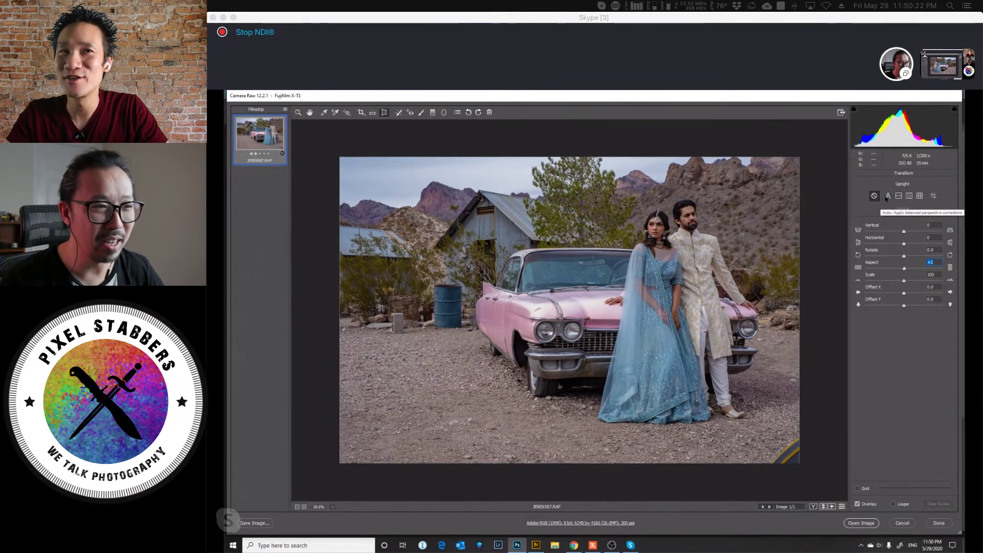
{"action": "left_click", "coordinate": [887, 197]}
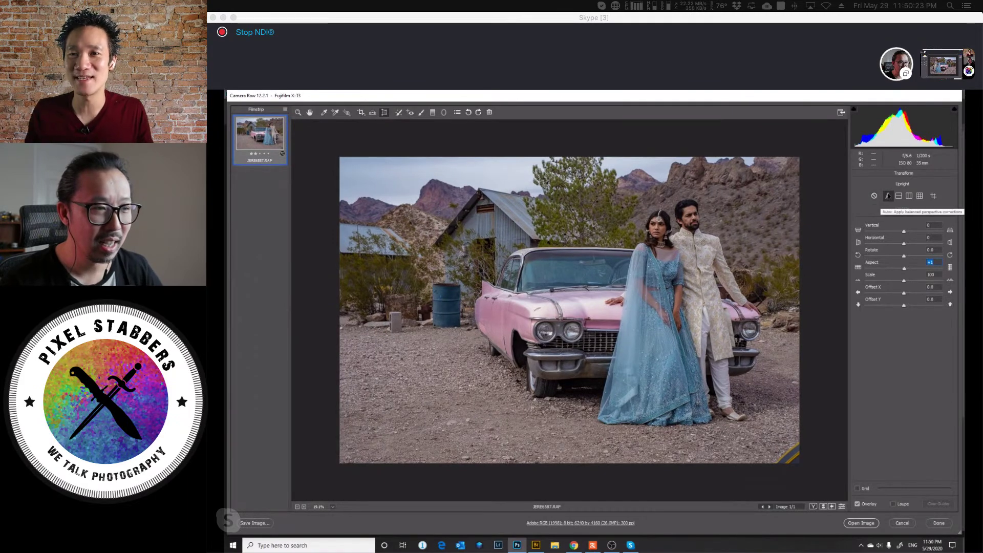
{"action": "left_click", "coordinate": [874, 198]}
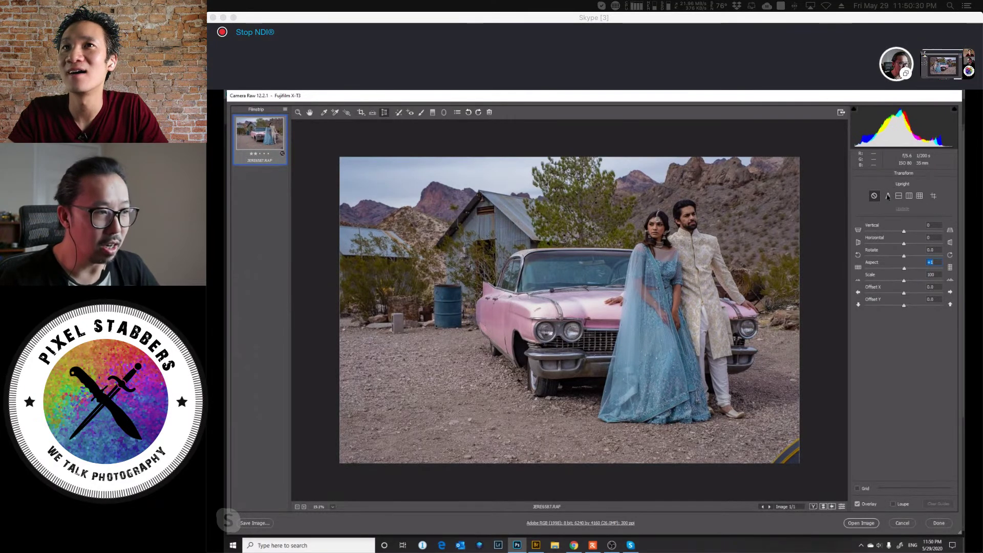
{"action": "left_click", "coordinate": [889, 196]}
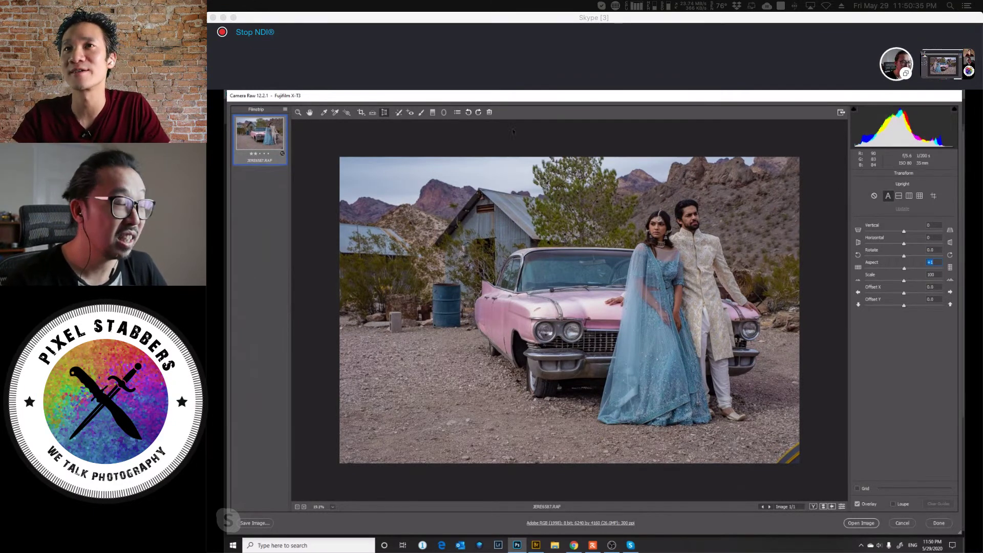
Adjust the HSL luminance, setting Oranges to about +46 and Yellows to -14.
{"action": "left_click", "coordinate": [298, 113]}
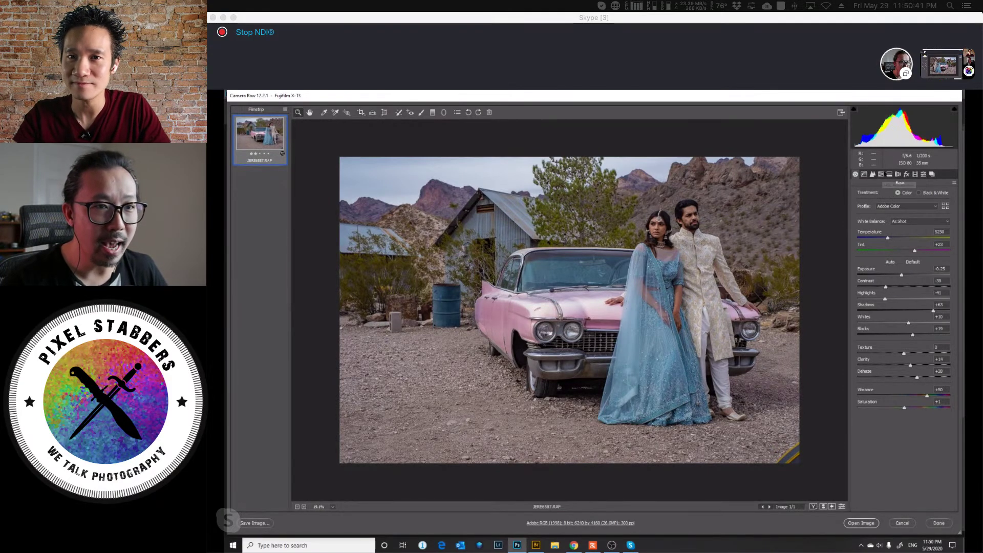
{"action": "left_click", "coordinate": [881, 174]}
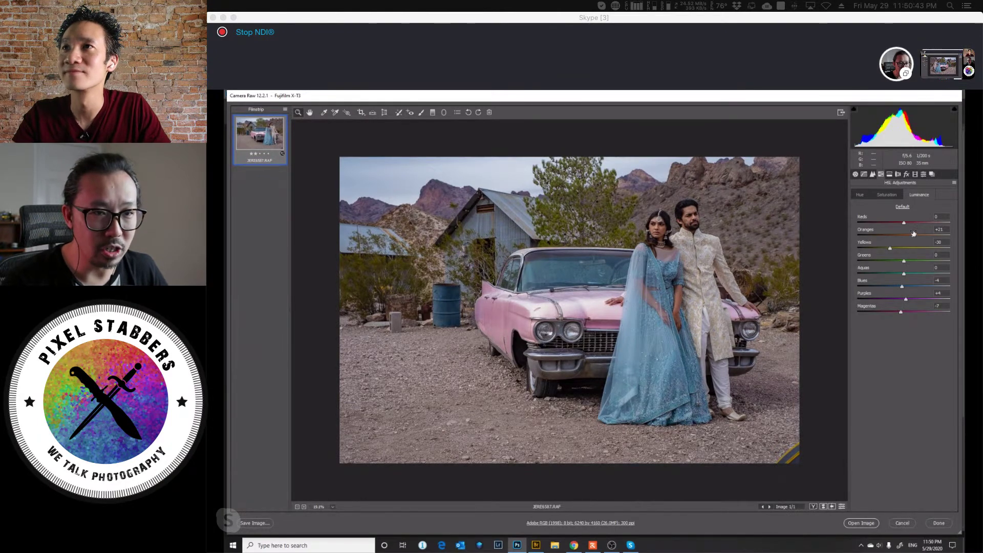
{"action": "left_click_drag", "start_coordinate": [914, 233], "coordinate": [925, 234]}
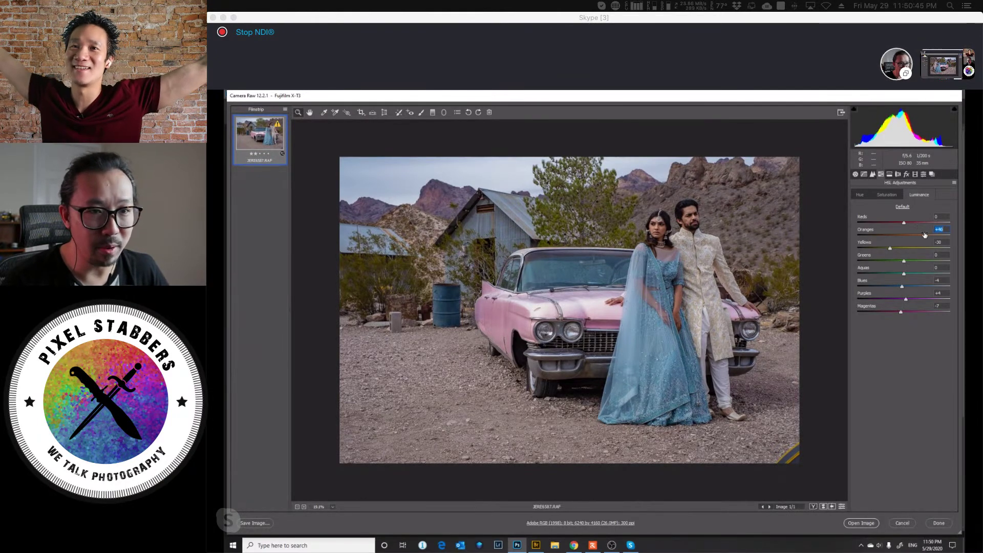
{"action": "left_click_drag", "start_coordinate": [925, 235], "coordinate": [910, 247]}
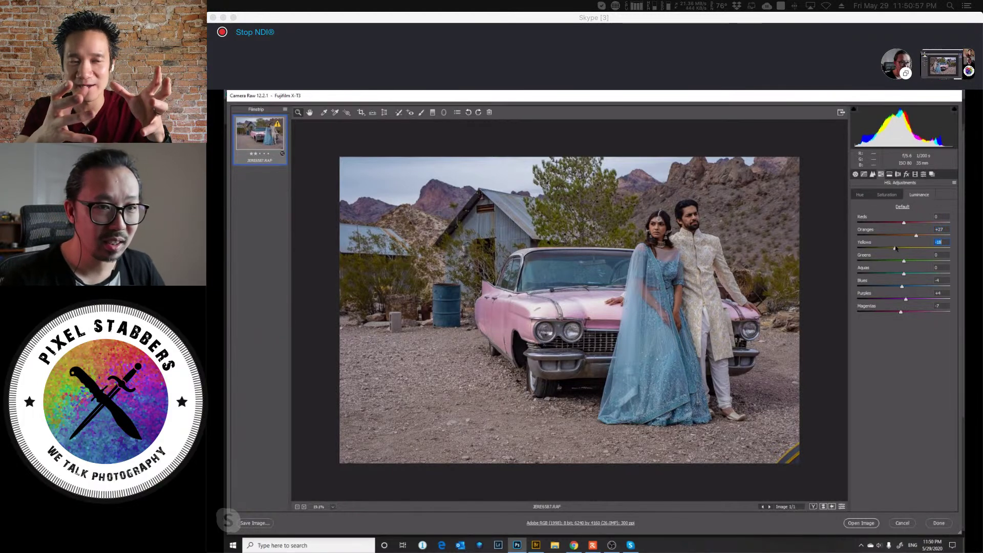
{"action": "left_click", "coordinate": [898, 175]}
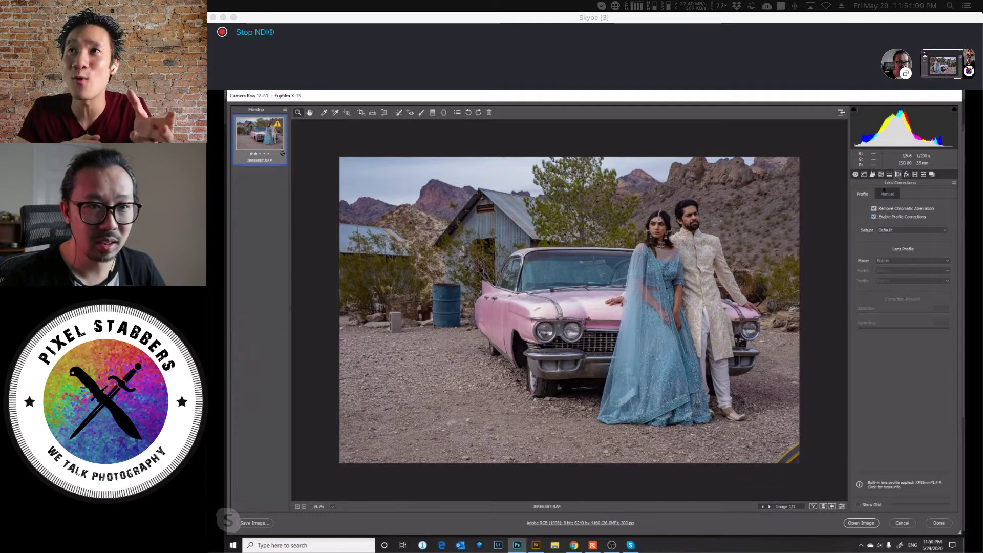
{"action": "left_click", "coordinate": [889, 175]}
{"action": "left_click_drag", "start_coordinate": [917, 235], "coordinate": [925, 235]}
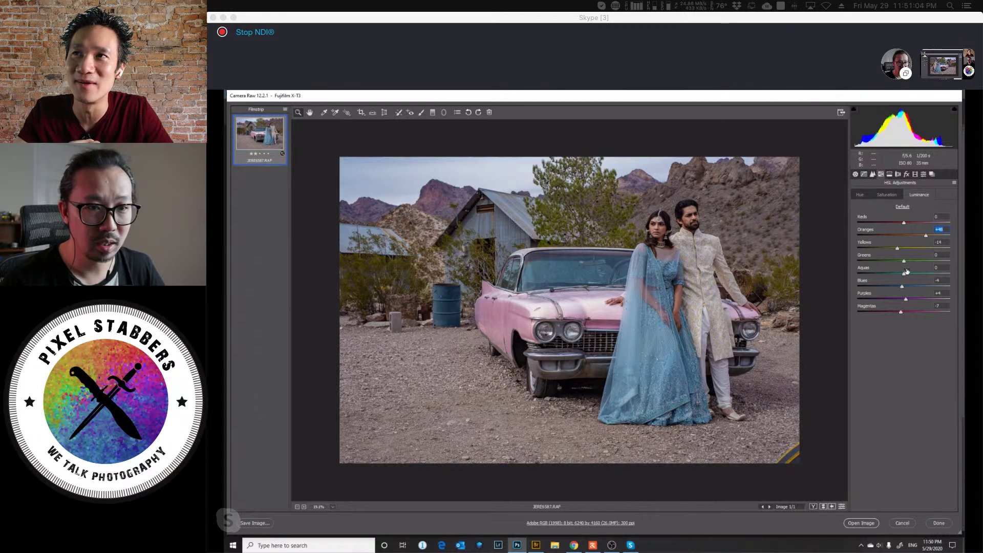
Set the luminance of Aquas to +18 and Purples to +3, and the saturation of Yellows to +10.
{"action": "left_click_drag", "start_coordinate": [906, 271], "coordinate": [887, 279]}
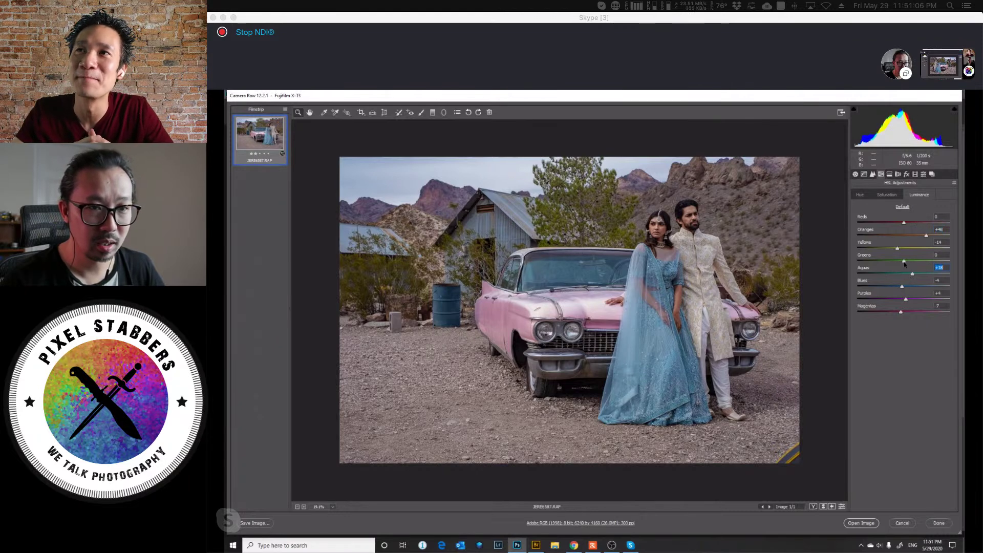
{"action": "left_click", "coordinate": [905, 300]}
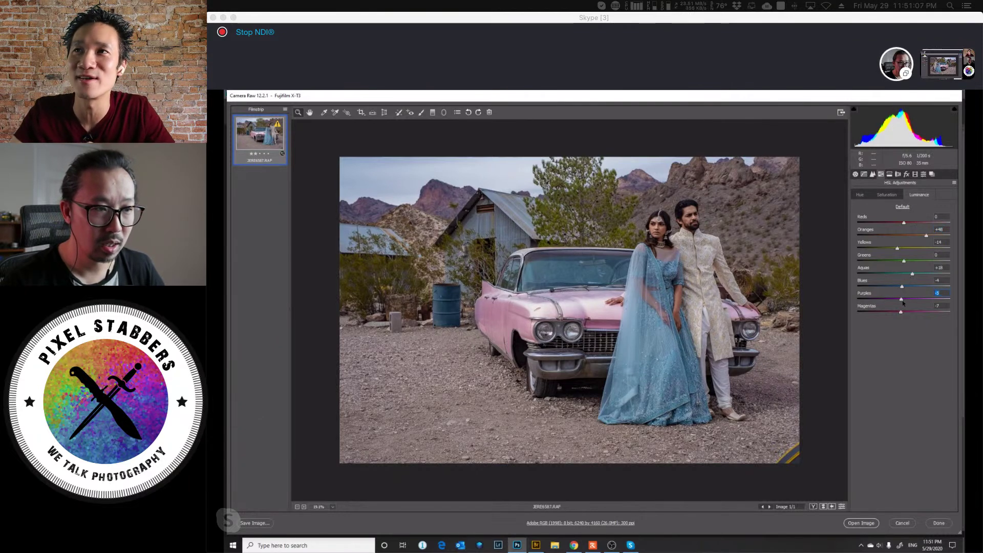
{"action": "left_click_drag", "start_coordinate": [904, 303], "coordinate": [905, 301]}
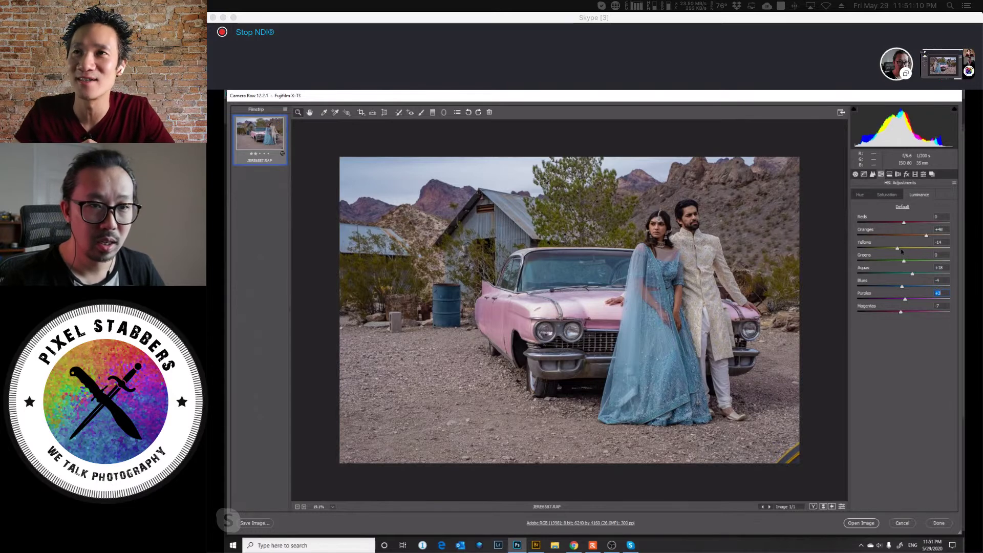
{"action": "left_click", "coordinate": [888, 195]}
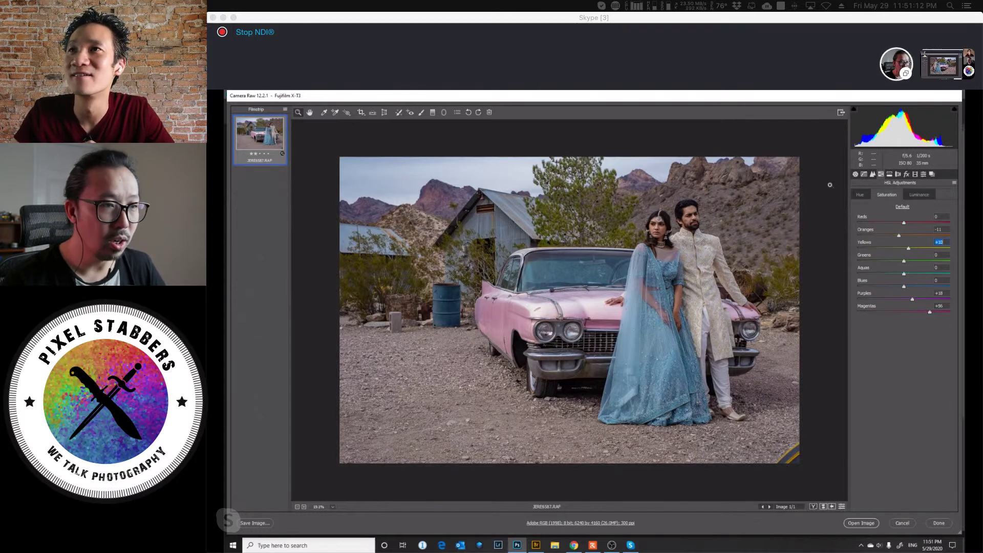
Set the sharpening Amount to about 105, judging the effect on the couple at 100% zoom with the grayscale preview.
{"action": "left_click", "coordinate": [684, 220]}
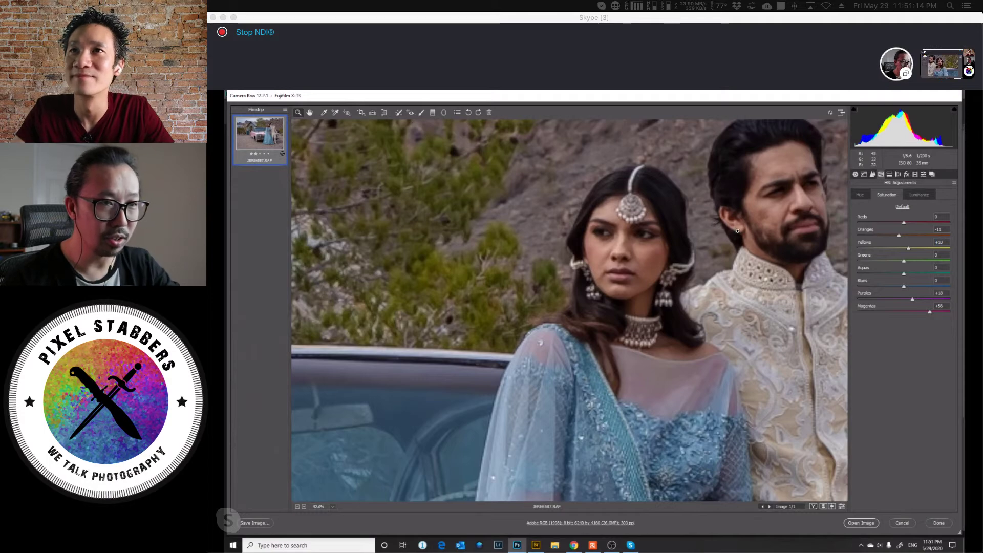
{"action": "right_click", "coordinate": [738, 226]}
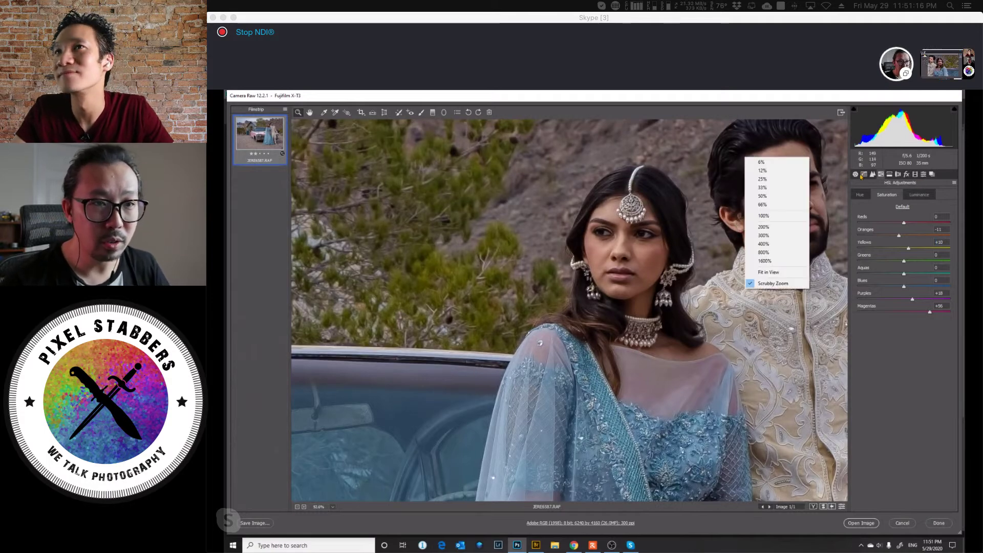
{"action": "left_click", "coordinate": [755, 243]}
{"action": "left_click_drag", "start_coordinate": [833, 175], "coordinate": [758, 214]}
{"action": "left_click", "coordinate": [873, 174]}
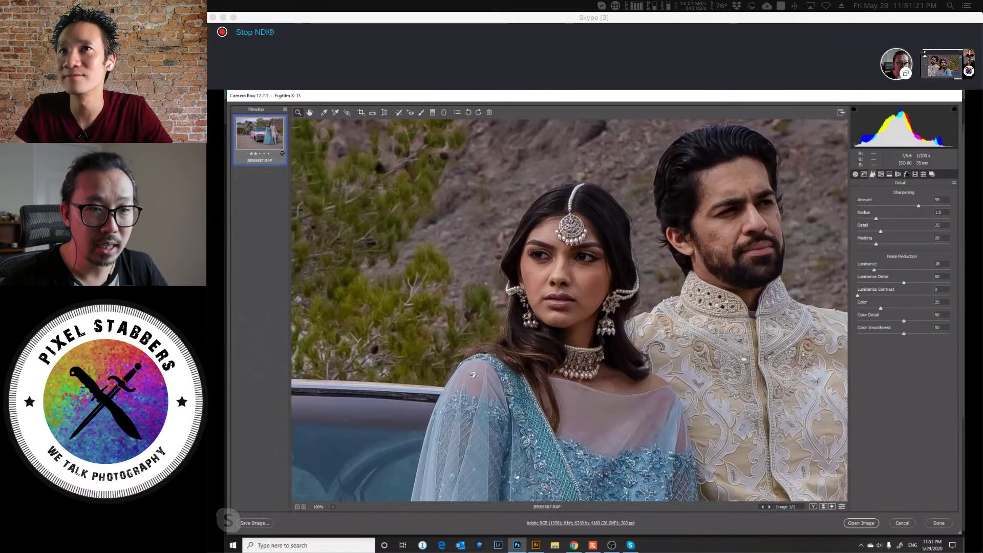
{"action": "left_click", "coordinate": [919, 206]}
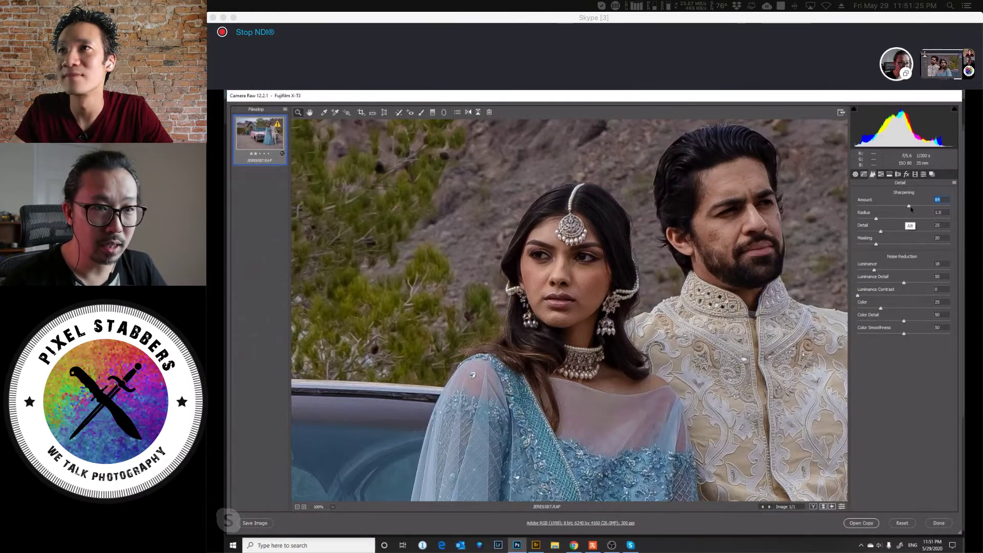
{"action": "mouse_move", "coordinate": [912, 207]}
{"action": "left_mouse_down"}
{"action": "mouse_move", "coordinate": [933, 209]}
{"action": "mouse_move", "coordinate": [880, 207]}
{"action": "mouse_move", "coordinate": [929, 211]}
{"action": "mouse_move", "coordinate": [911, 210]}
{"action": "left_mouse_up"}
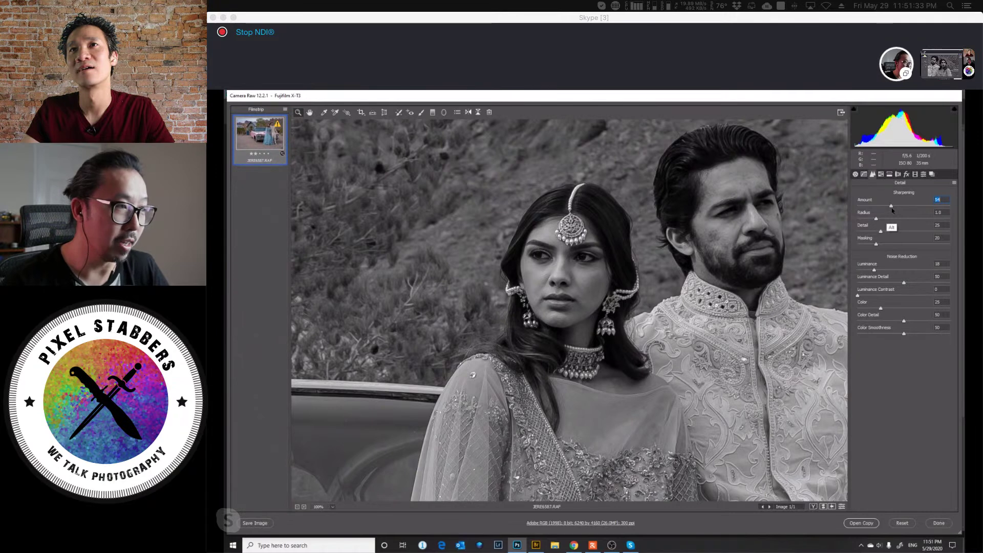
{"action": "left_click_drag", "start_coordinate": [892, 210], "coordinate": [904, 210]}
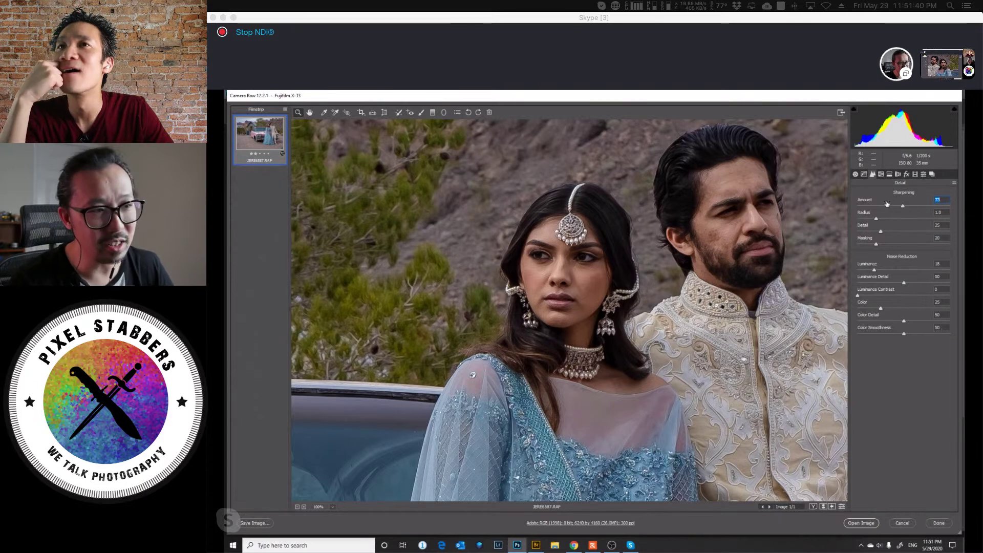
{"action": "key", "text": "alt"}
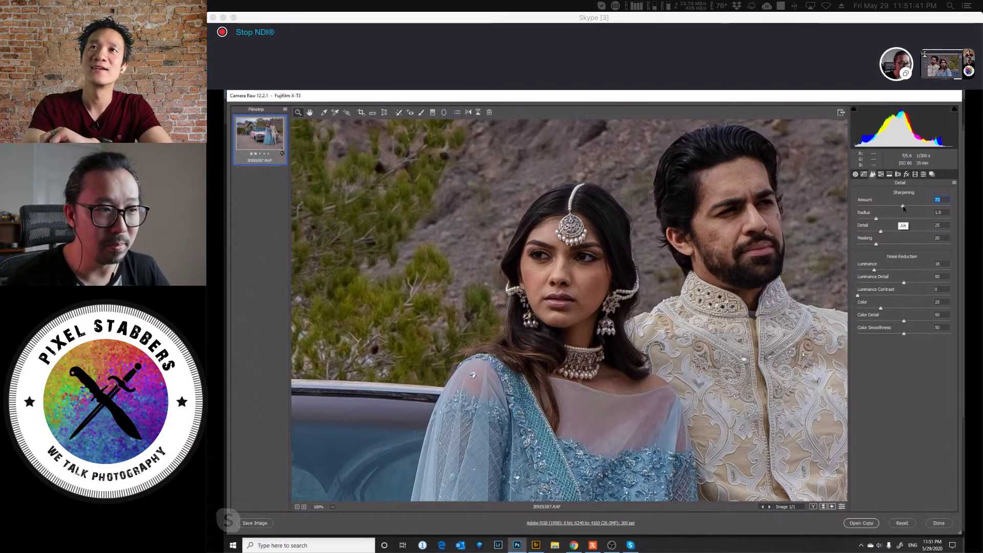
{"action": "left_click", "coordinate": [906, 207]}
{"action": "mouse_move", "coordinate": [905, 208]}
{"action": "left_mouse_down"}
{"action": "mouse_move", "coordinate": [885, 209]}
{"action": "mouse_move", "coordinate": [919, 209]}
{"action": "left_mouse_up"}
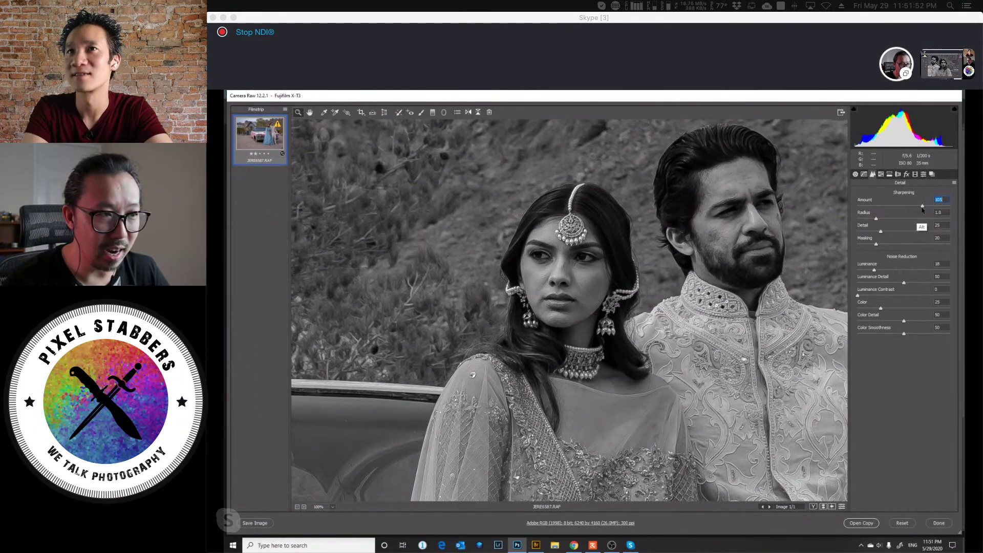
{"action": "left_click_drag", "start_coordinate": [922, 209], "coordinate": [922, 209]}
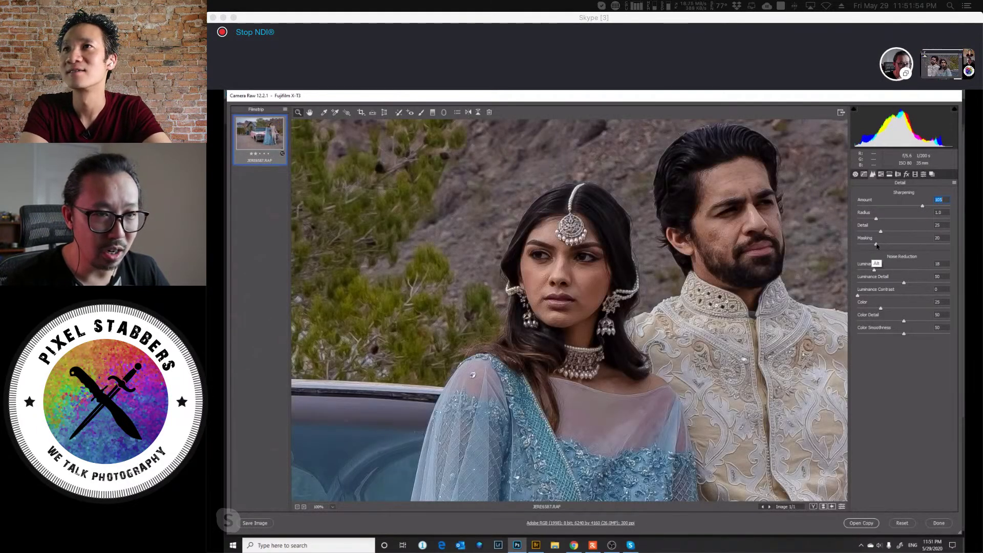
Set the sharpening Masking to about 85 and the noise reduction to Luminance 23 with Luminance Contrast 13.
{"action": "left_click", "coordinate": [877, 245]}
{"action": "left_click_drag", "start_coordinate": [904, 246], "coordinate": [938, 251]}
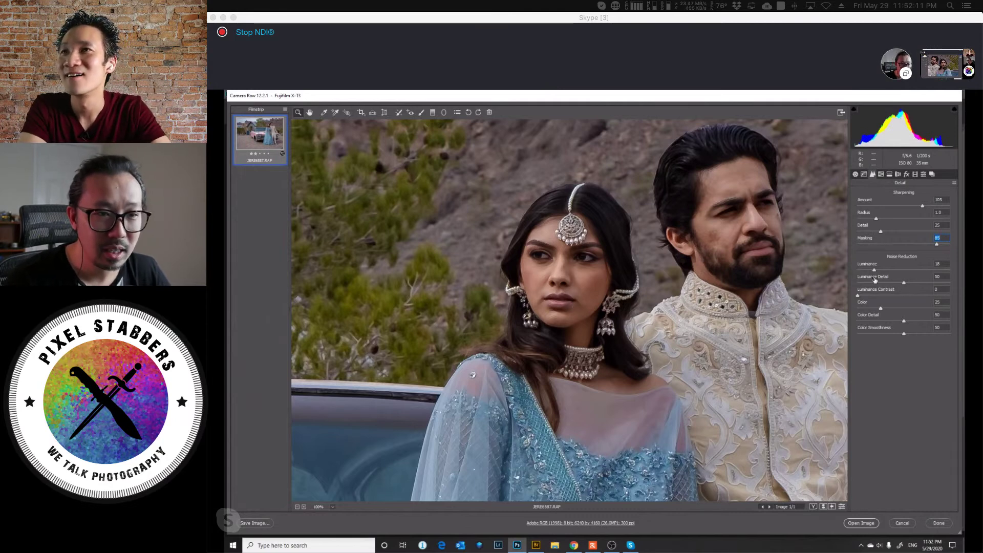
{"action": "left_click_drag", "start_coordinate": [858, 295], "coordinate": [878, 272]}
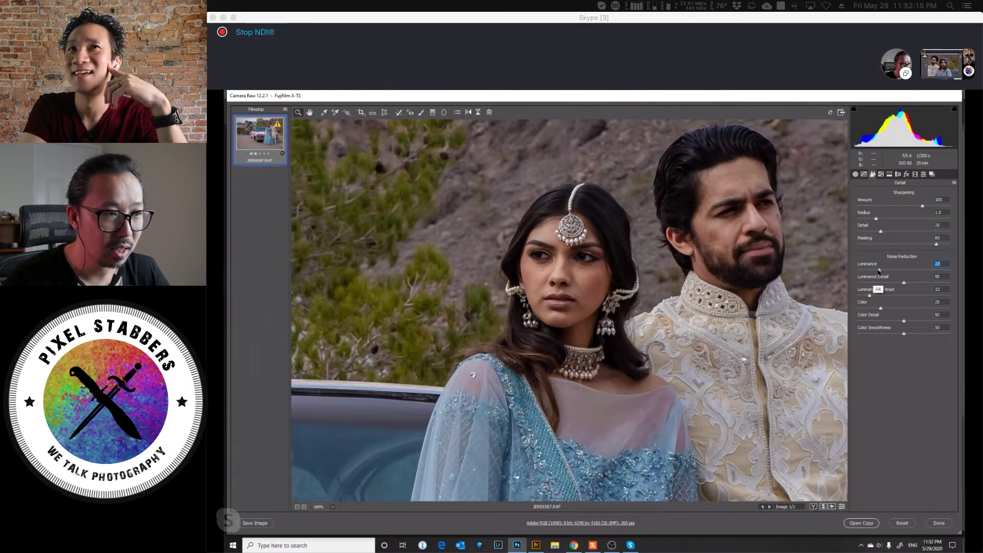
Raise the Blacks of the couple photo to +62 in the basic tone adjustments.
{"action": "key", "text": "ctrl+minus"}
{"action": "key", "text": "ctrl+minus"}
{"action": "key", "text": "ctrl+minus"}
{"action": "key", "text": "ctrl+minus"}
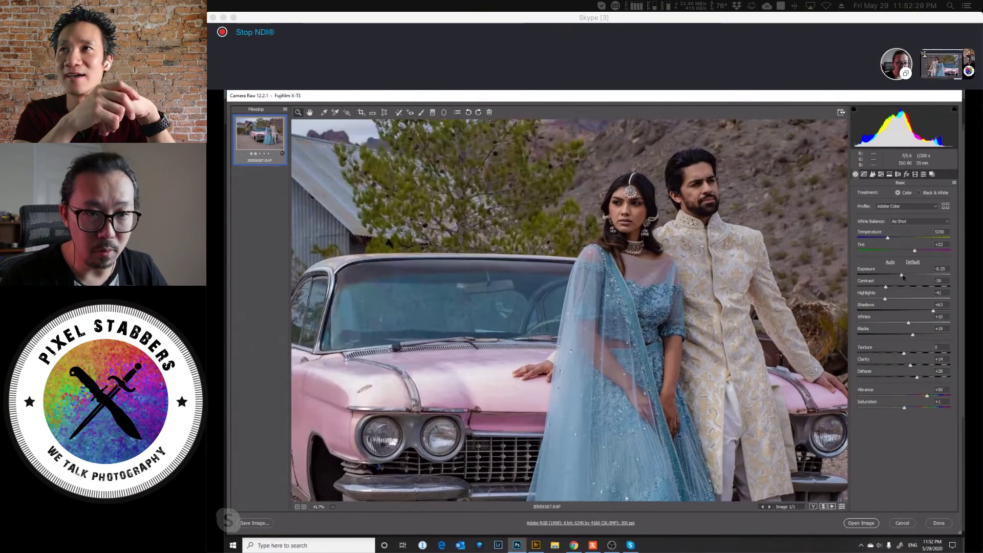
{"action": "left_click_drag", "start_coordinate": [914, 333], "coordinate": [923, 333]}
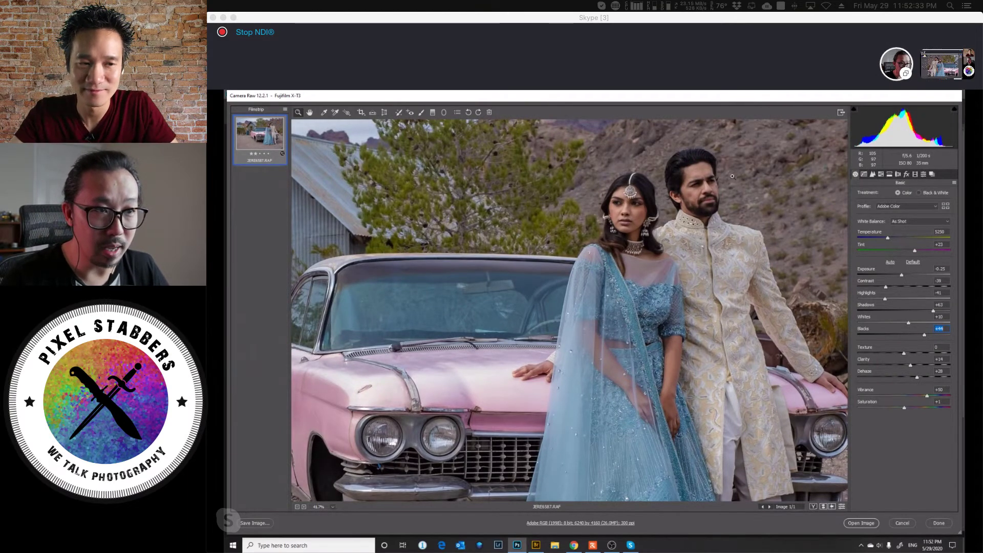
{"action": "left_click_drag", "start_coordinate": [926, 336], "coordinate": [932, 334]}
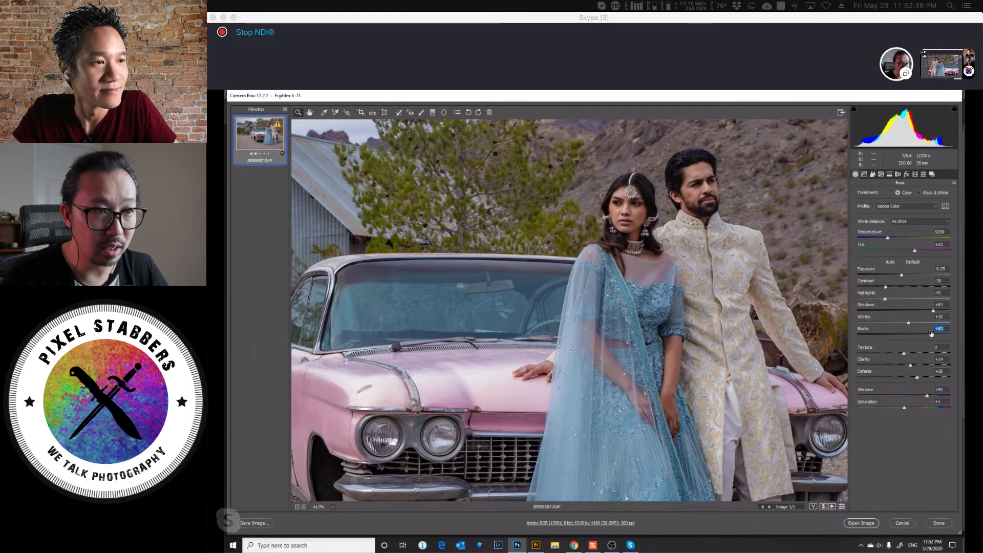
Set the photo's Texture to about +23 and leave Vibrance at +50.
{"action": "key", "text": "ctrl+0"}
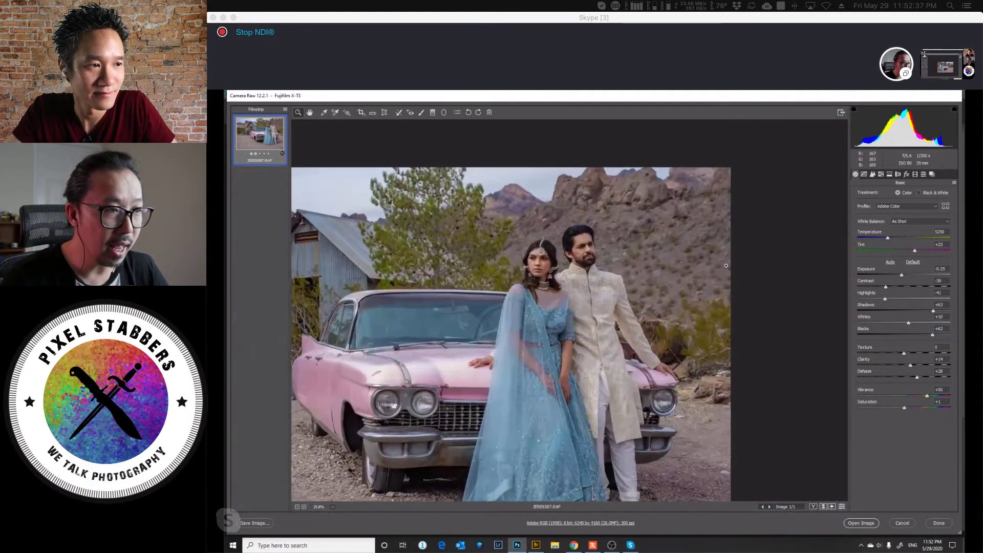
{"action": "key", "text": "ctrl+minus"}
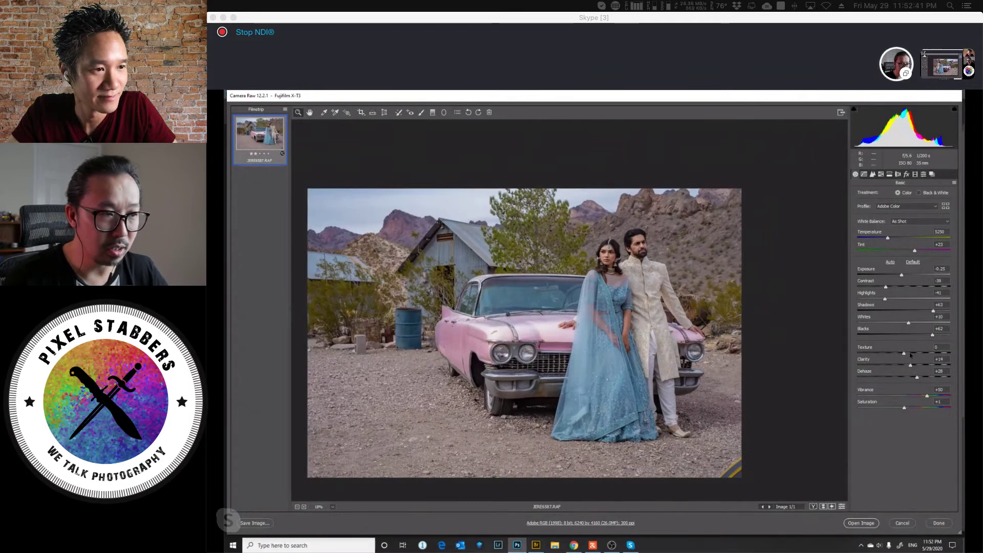
{"action": "mouse_move", "coordinate": [905, 353]}
{"action": "left_mouse_down"}
{"action": "mouse_move", "coordinate": [942, 352]}
{"action": "mouse_move", "coordinate": [914, 349]}
{"action": "left_mouse_up"}
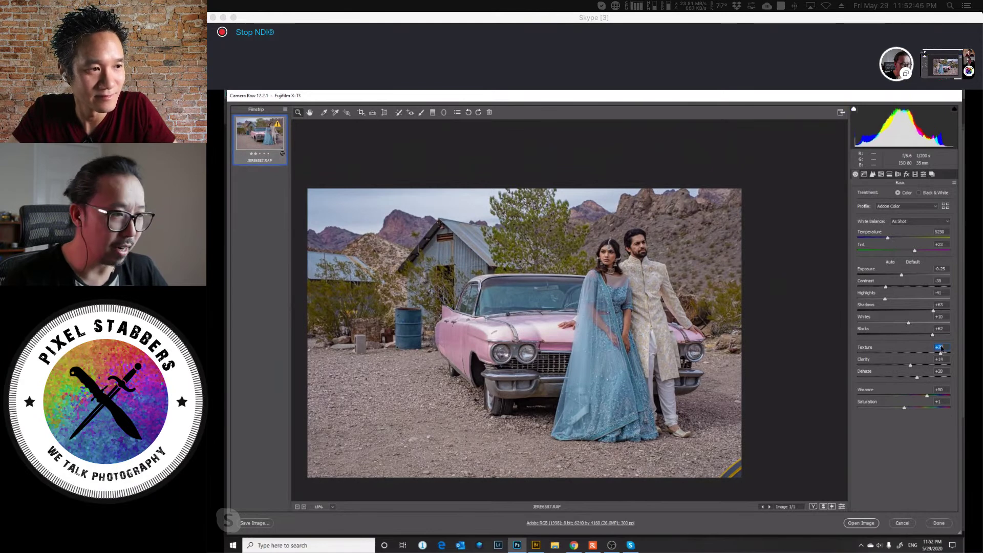
{"action": "left_click", "coordinate": [927, 396]}
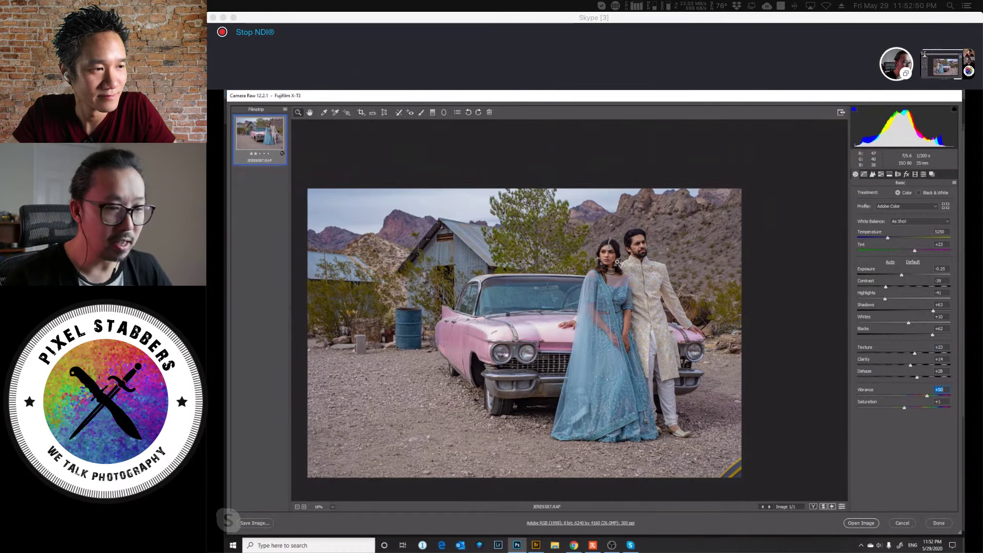
Open the developed raw photo as a document in the main Photoshop workspace.
{"action": "left_click", "coordinate": [861, 523]}
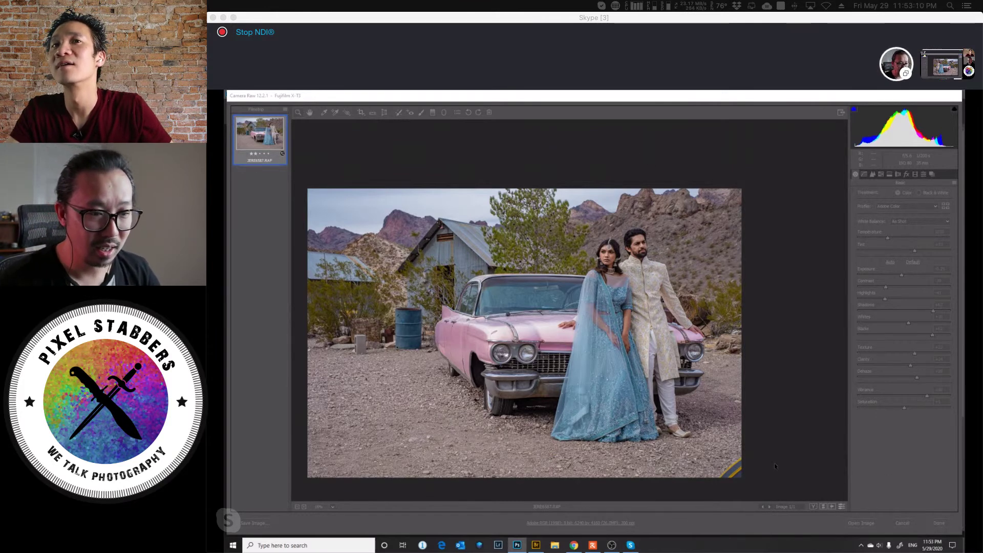
{"action": "scroll", "coordinate": [775, 466], "scroll_direction": "up", "scroll_amount": 3}
{"action": "scroll", "coordinate": [753, 438], "scroll_direction": "down", "scroll_amount": 5}
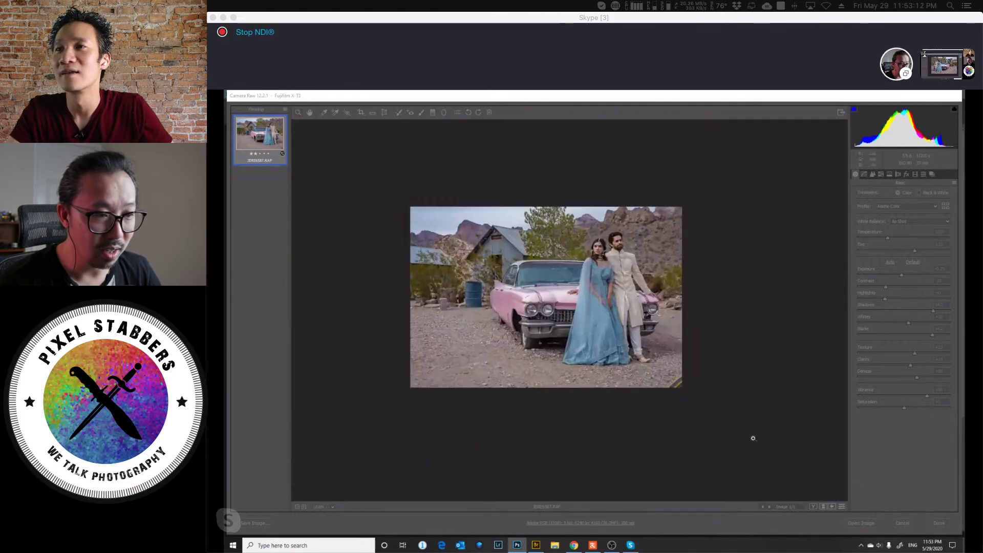
{"action": "scroll", "coordinate": [758, 438], "scroll_direction": "up", "scroll_amount": 3}
{"action": "scroll", "coordinate": [731, 432], "scroll_direction": "down", "scroll_amount": 5}
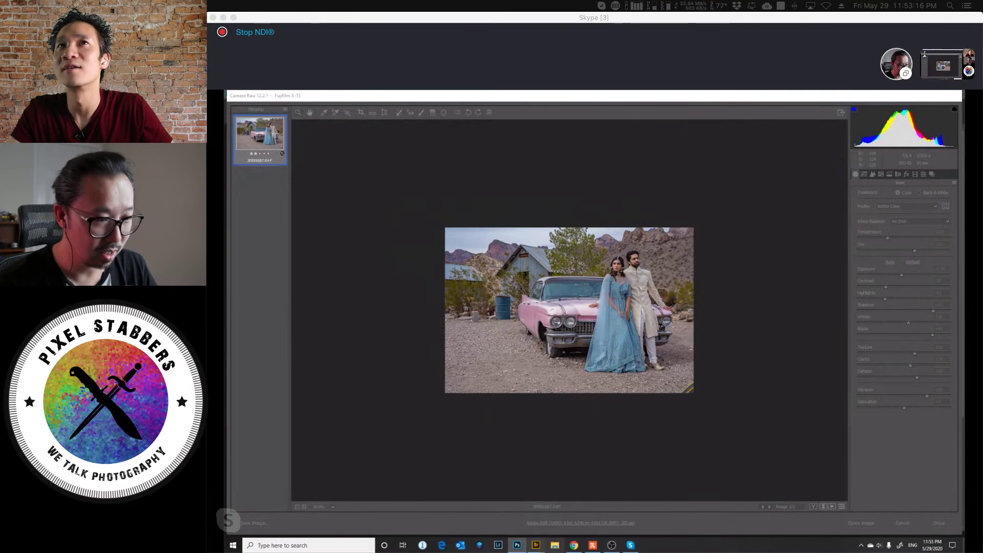
{"action": "left_click", "coordinate": [538, 547]}
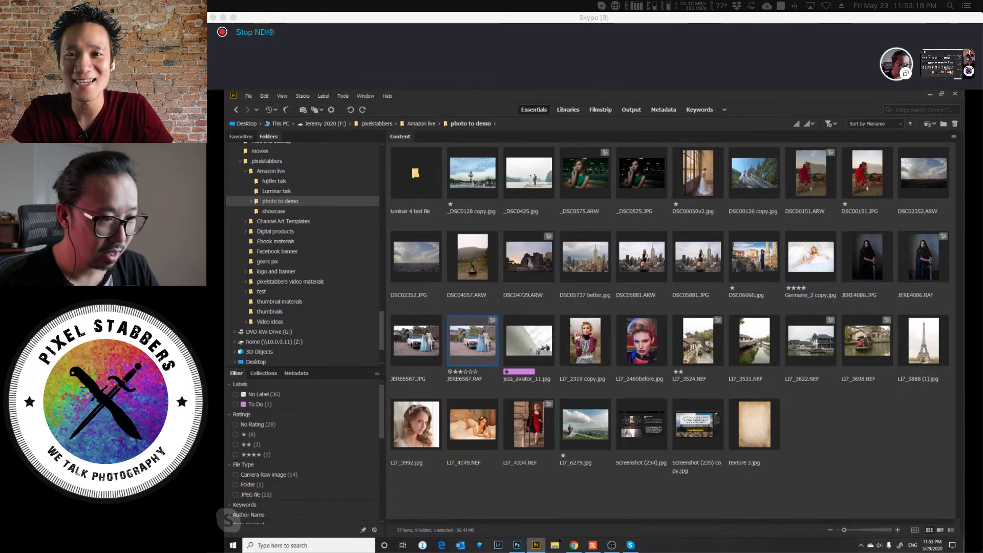
{"action": "left_click", "coordinate": [517, 544]}
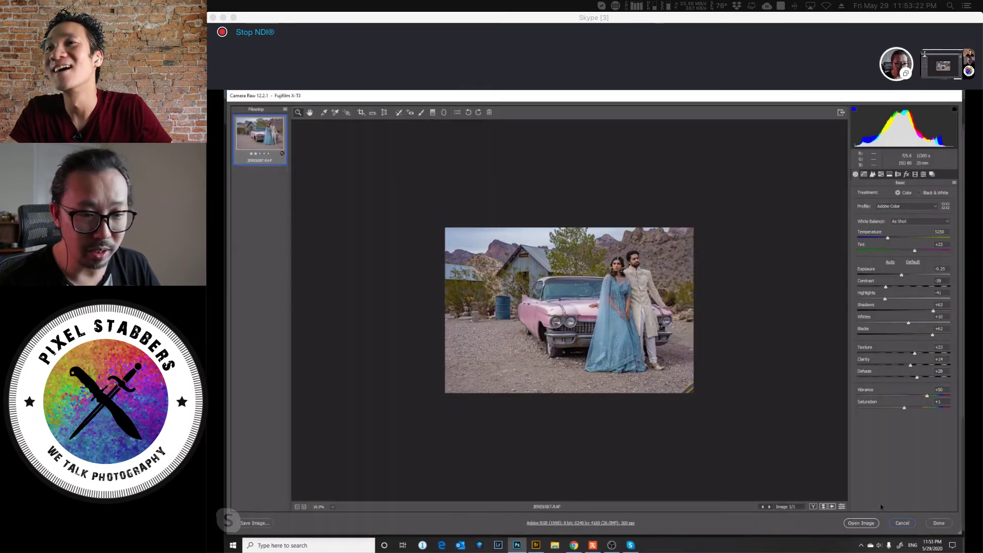
{"action": "left_click", "coordinate": [861, 523]}
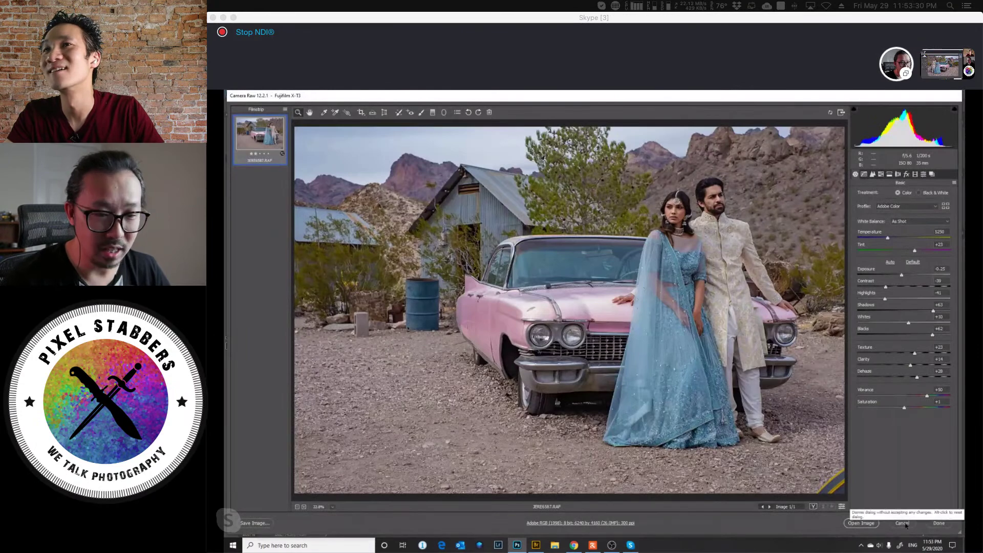
{"action": "left_click", "coordinate": [903, 524]}
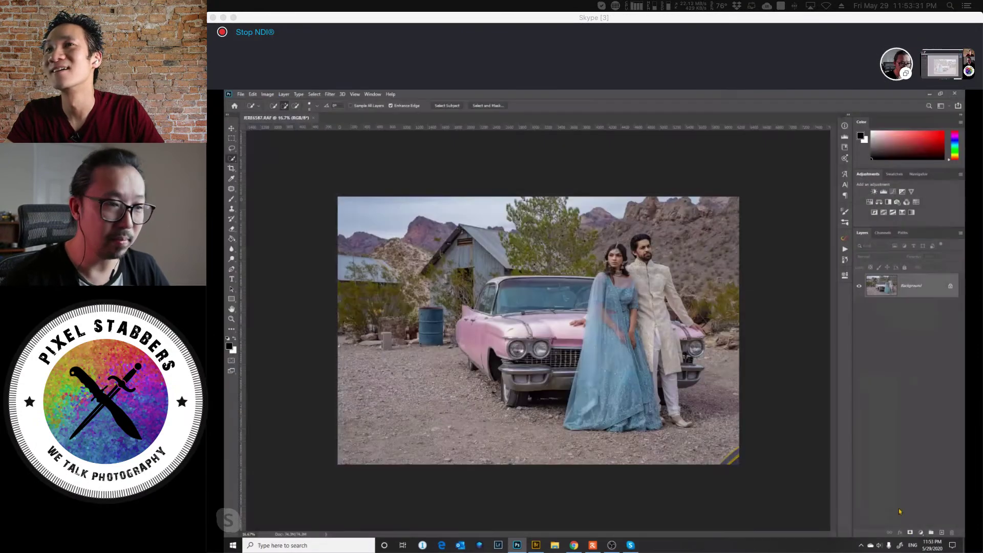
Duplicate the background layer and open the Camera Raw Filter on the copy.
{"action": "left_click", "coordinate": [232, 129]}
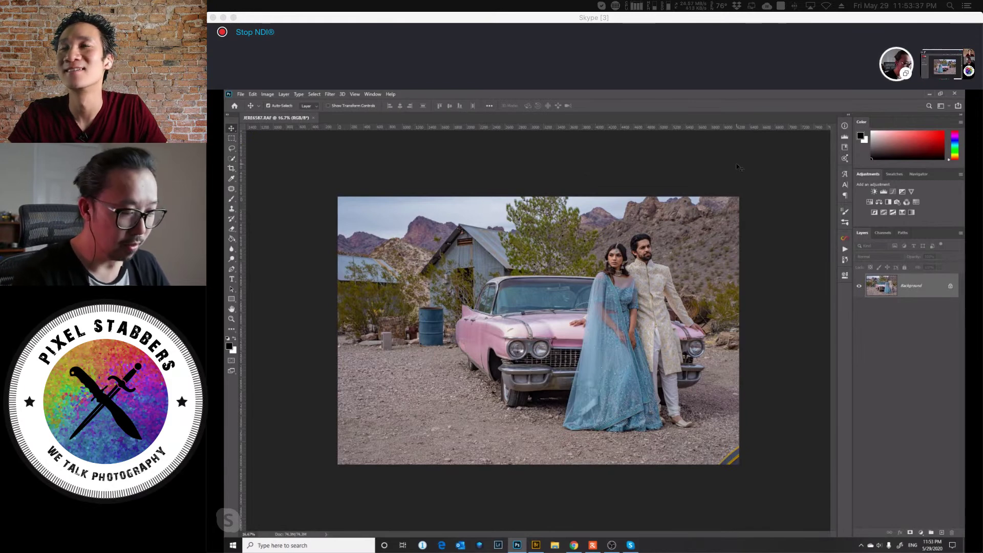
{"action": "key", "text": "ctrl+j"}
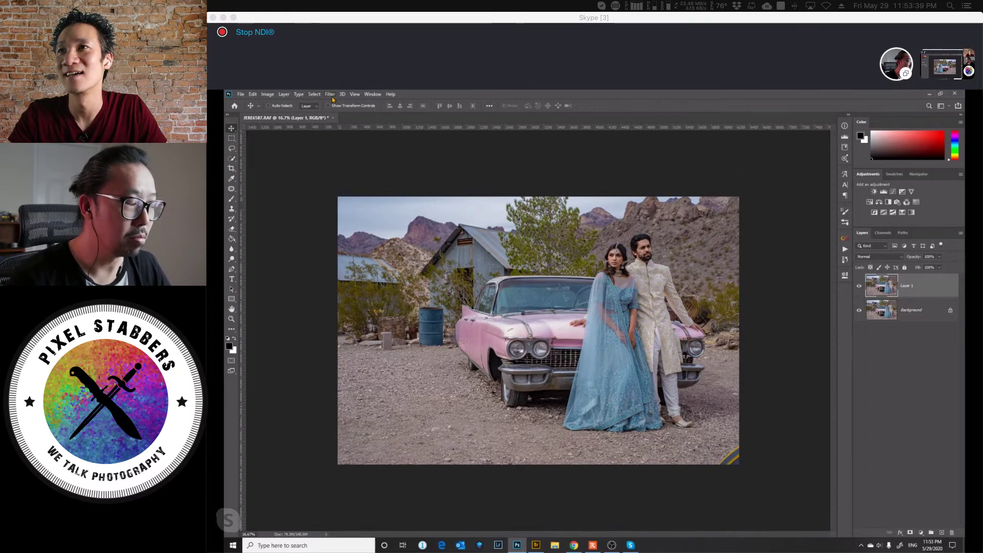
{"action": "left_click", "coordinate": [329, 95]}
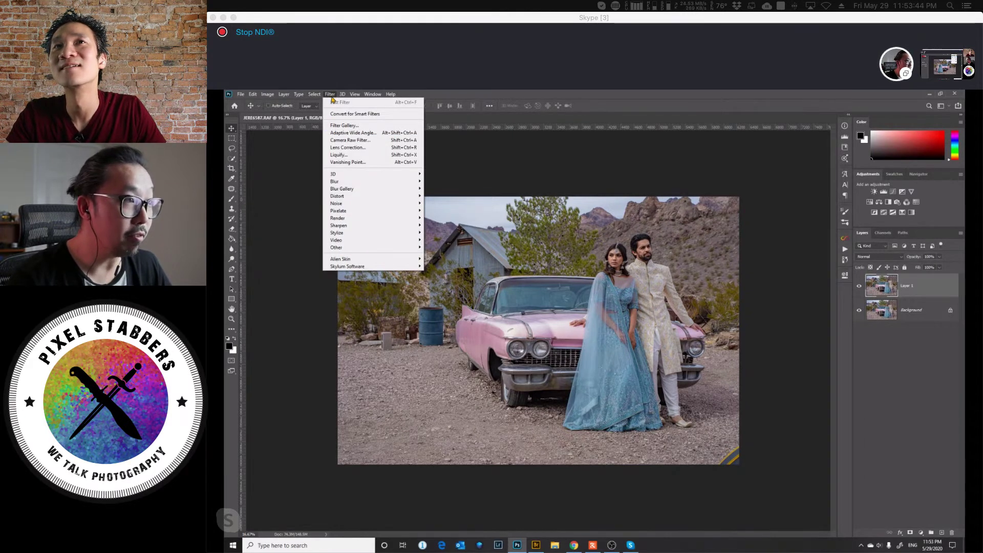
{"action": "left_click", "coordinate": [347, 141]}
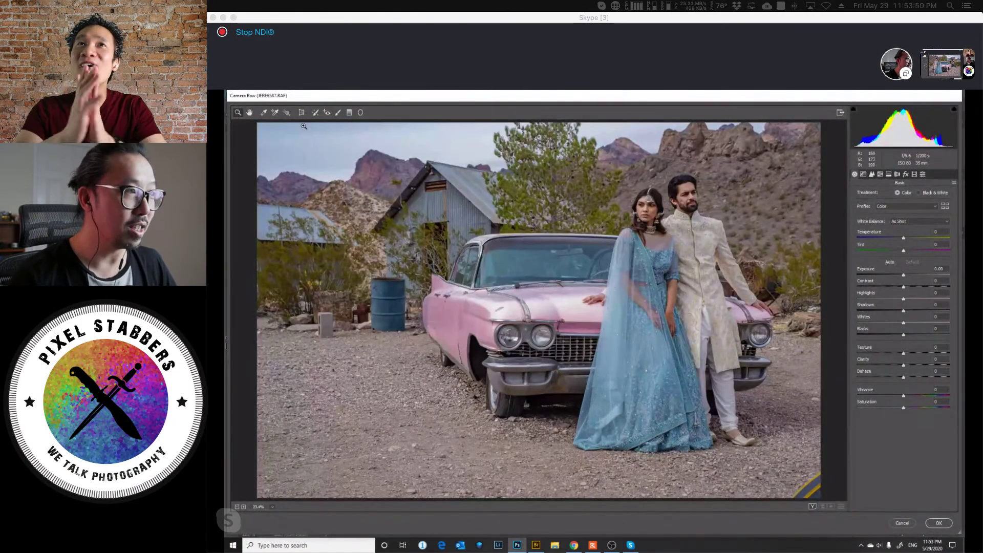
Set the Oranges saturation to about +9, raise the Oranges luminance slightly, and apply the filter to the duplicate layer.
{"action": "left_click", "coordinate": [880, 175]}
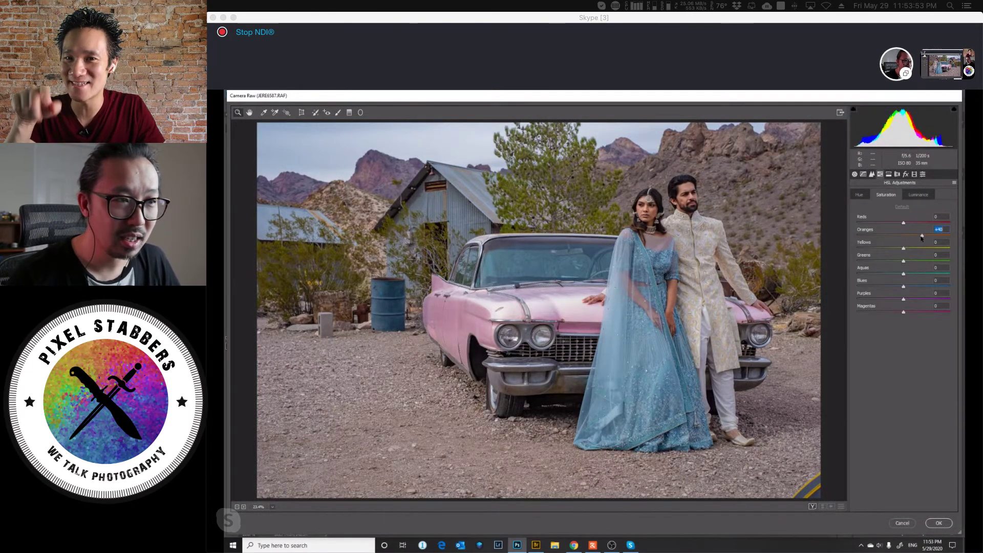
{"action": "left_click_drag", "start_coordinate": [904, 236], "coordinate": [906, 236]}
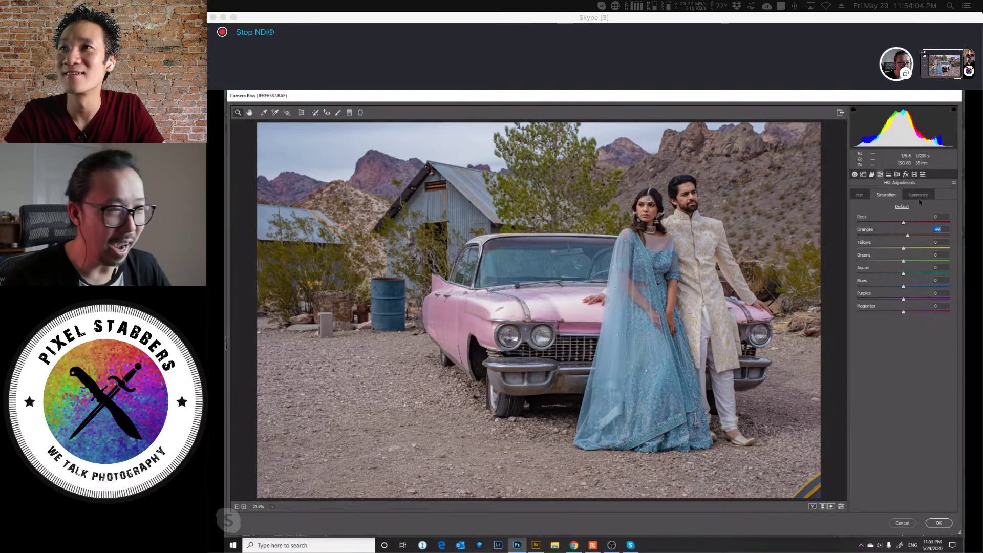
{"action": "left_click", "coordinate": [921, 197]}
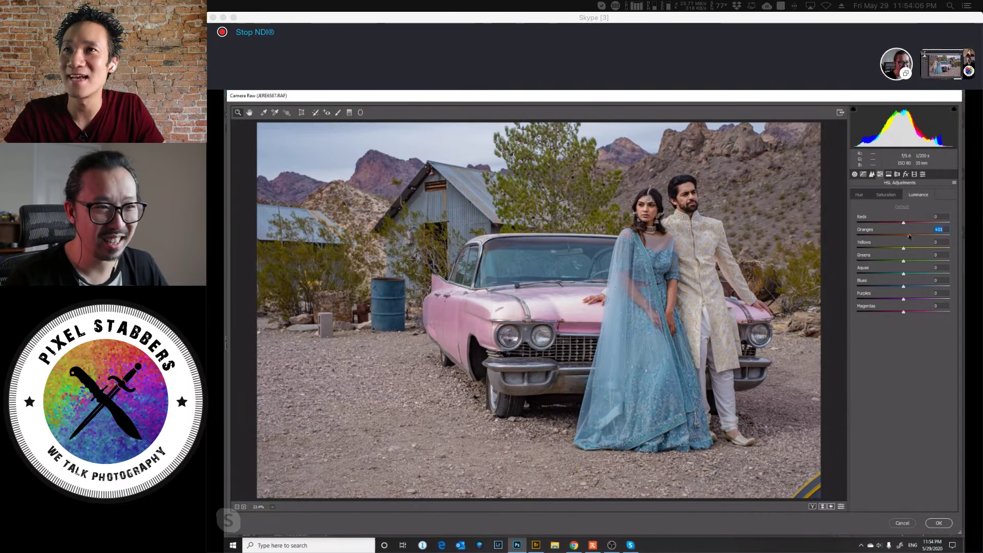
{"action": "left_click_drag", "start_coordinate": [906, 235], "coordinate": [907, 237]}
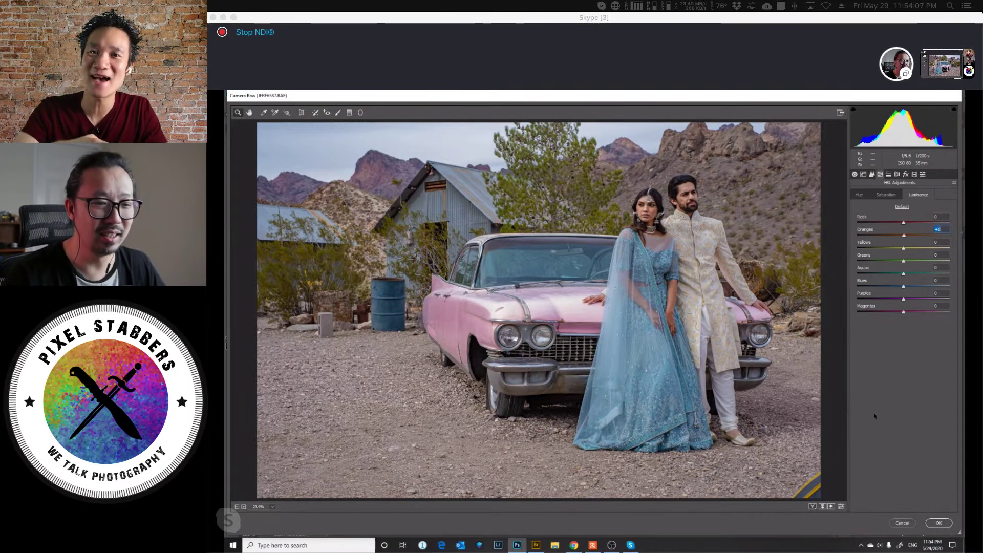
{"action": "key", "text": "Return"}
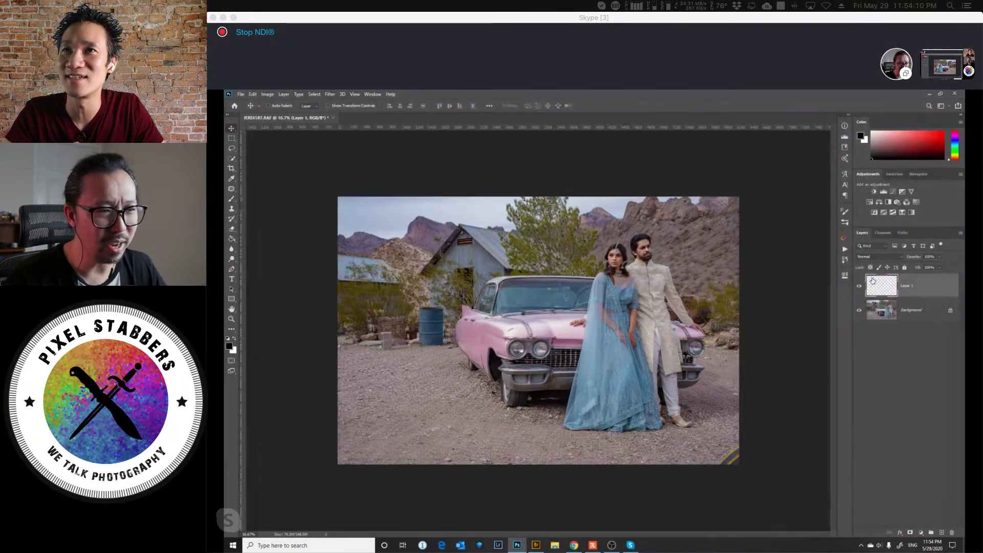
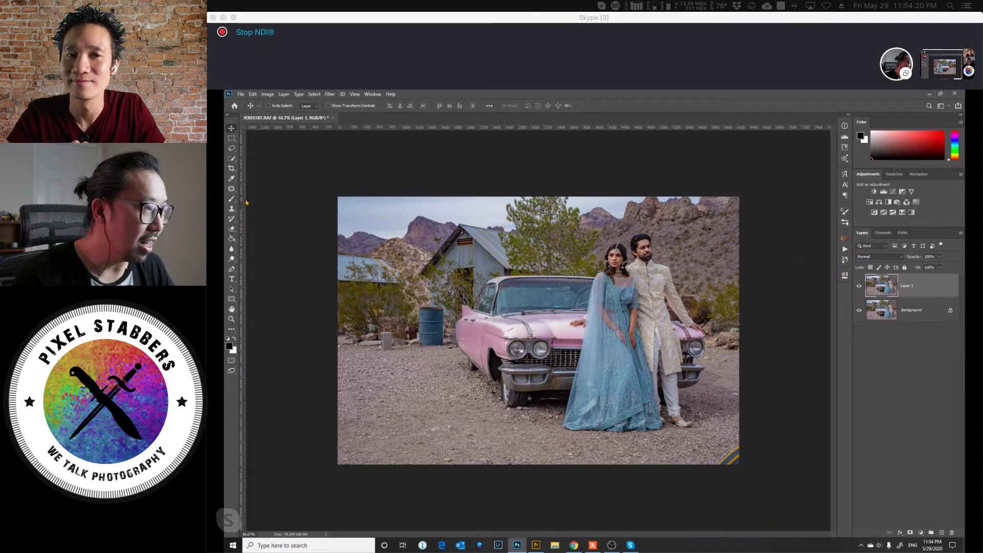
Select the pink car body, including the fender beyond the couple, with the Quick Selection tool.
{"action": "left_click", "coordinate": [231, 158]}
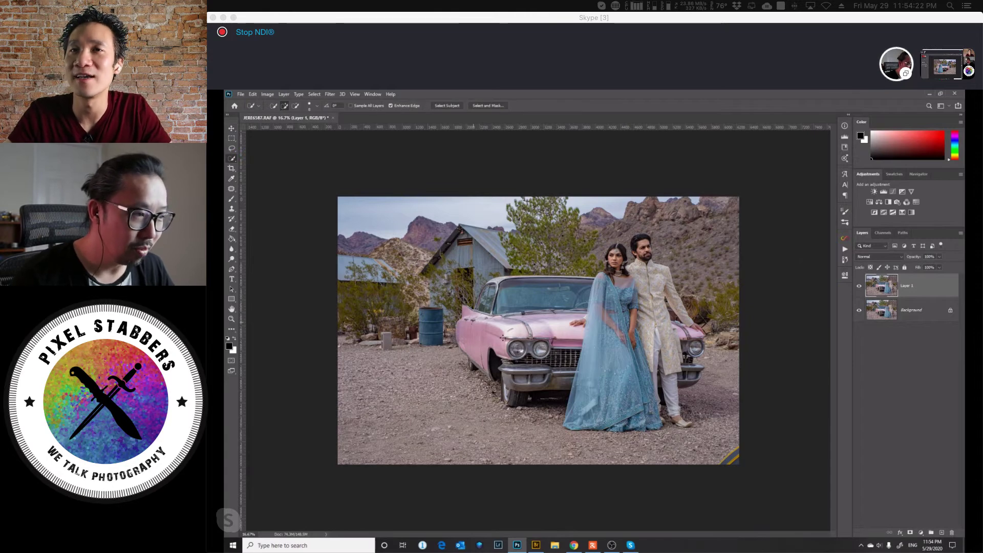
{"action": "mouse_move", "coordinate": [520, 335]}
{"action": "left_mouse_down"}
{"action": "mouse_move", "coordinate": [555, 333]}
{"action": "mouse_move", "coordinate": [563, 361]}
{"action": "left_mouse_up"}
{"action": "mouse_move", "coordinate": [664, 329]}
{"action": "left_mouse_down"}
{"action": "mouse_move", "coordinate": [691, 347]}
{"action": "mouse_move", "coordinate": [677, 331]}
{"action": "left_mouse_up"}
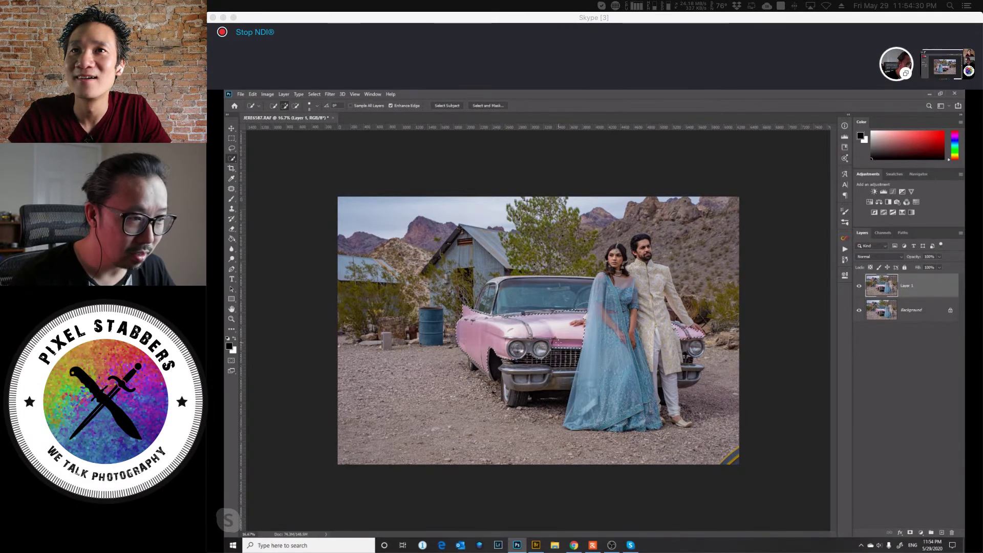
Add a green (#20b783) Solid Color fill layer over the selected car body and set its blend mode to Multiply.
{"action": "left_click", "coordinate": [921, 532]}
{"action": "left_click", "coordinate": [919, 396]}
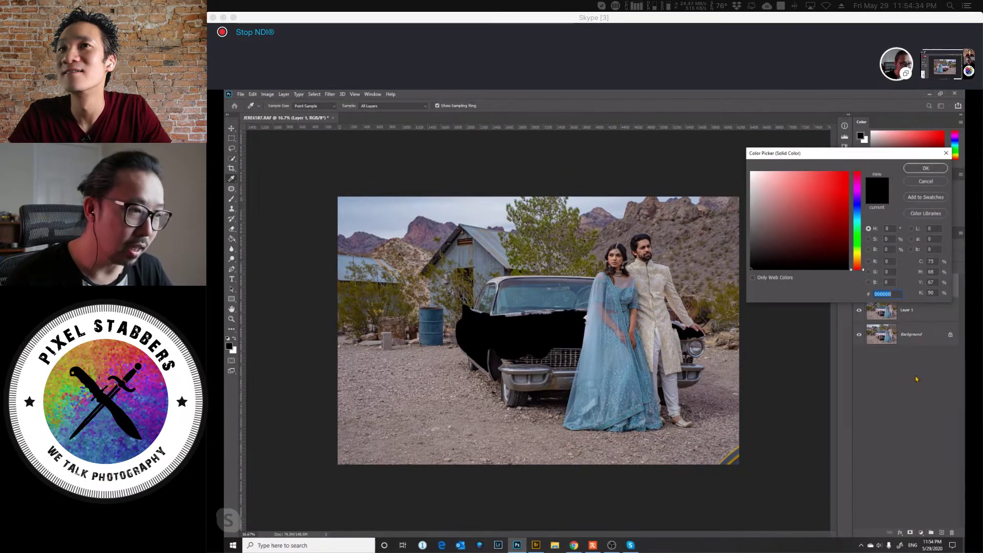
{"action": "left_click", "coordinate": [832, 200]}
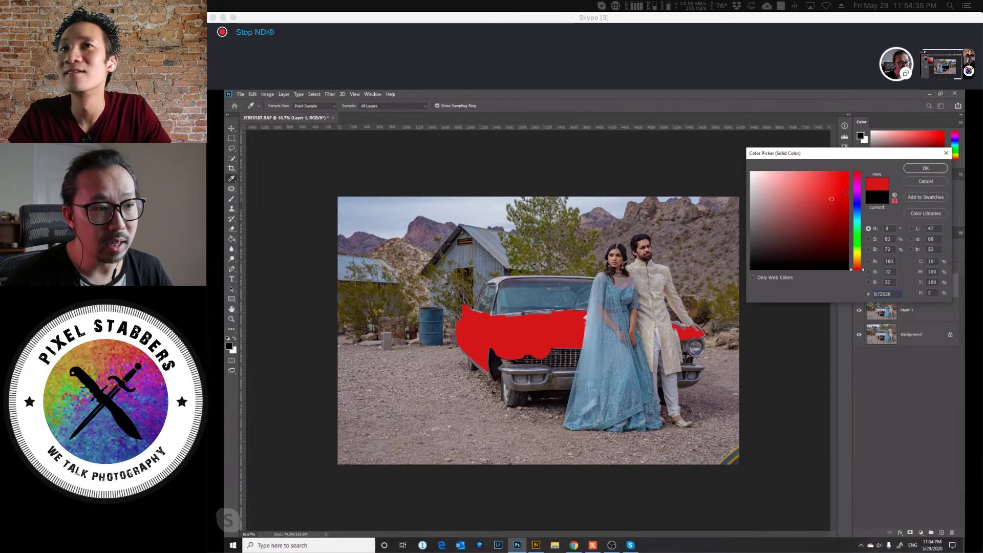
{"action": "left_click", "coordinate": [858, 226]}
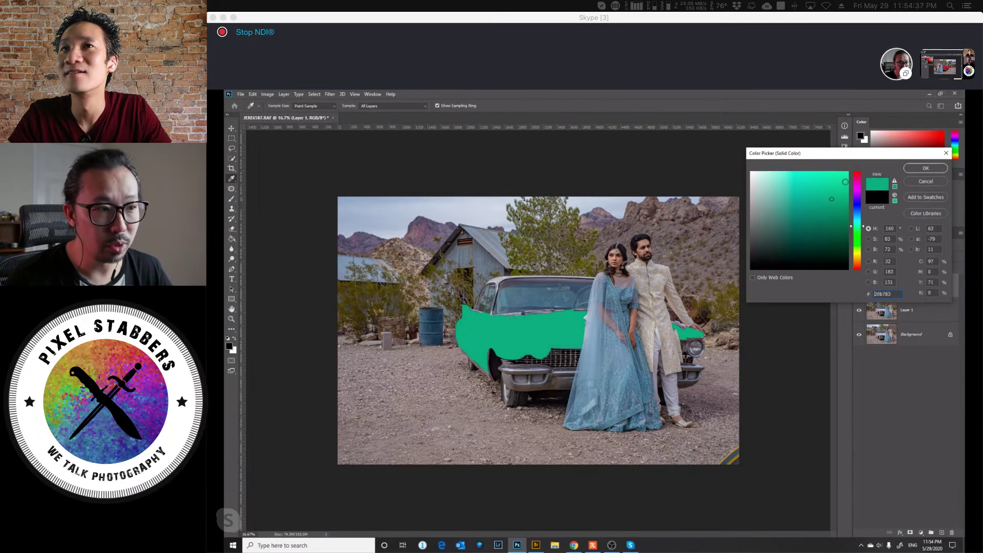
{"action": "left_click", "coordinate": [918, 171]}
{"action": "left_click", "coordinate": [879, 256]}
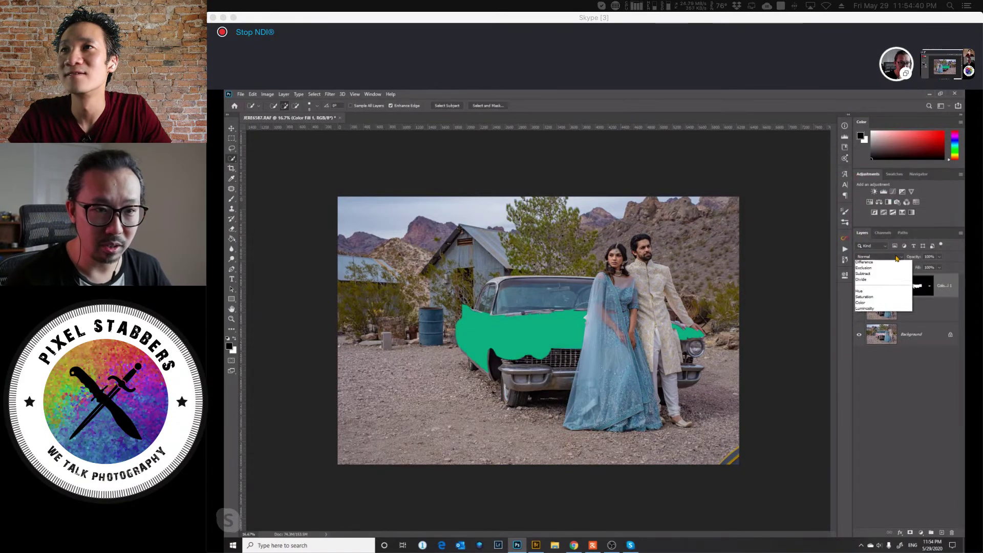
{"action": "left_click", "coordinate": [876, 287]}
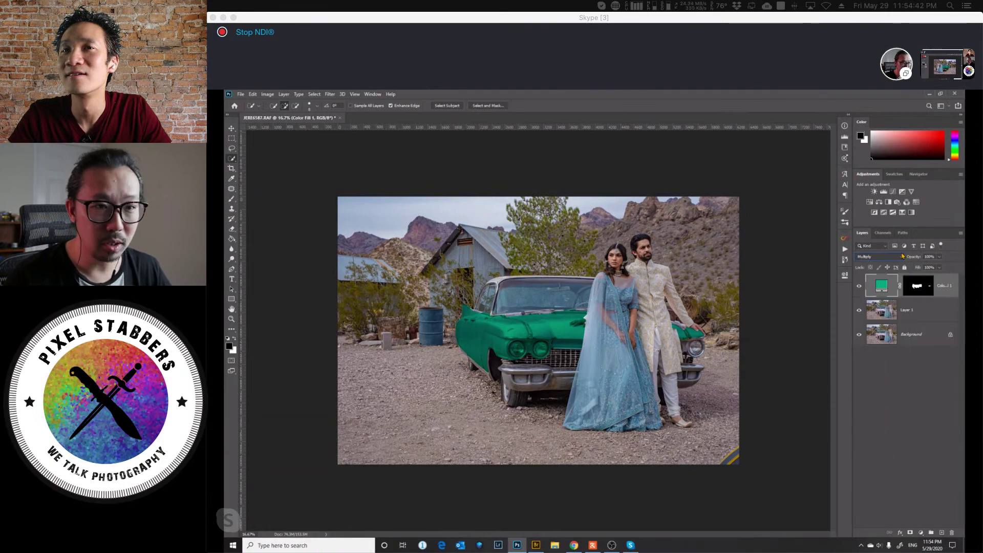
Add a Curves adjustment layer above the green fill and clip it to the fill layer.
{"action": "left_click", "coordinate": [893, 192]}
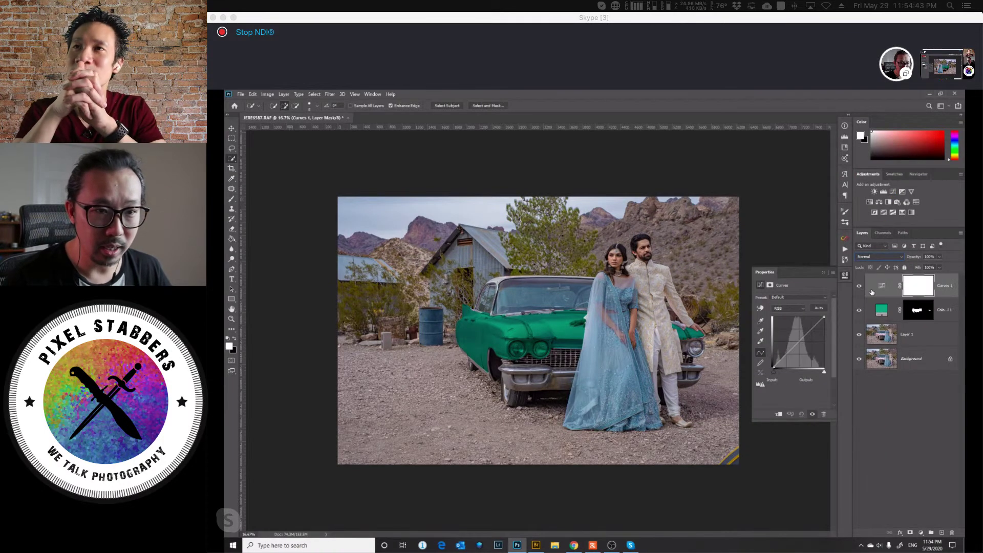
{"action": "left_click", "coordinate": [884, 302], "text": "alt"}
{"action": "scroll", "coordinate": [611, 337], "scroll_direction": "up", "scroll_amount": 3}
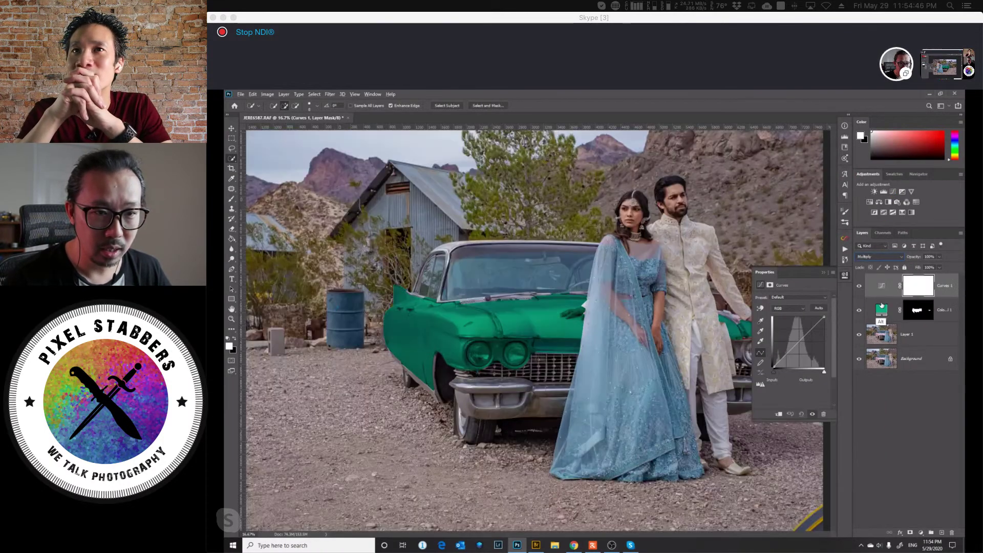
{"action": "left_click", "coordinate": [881, 310]}
{"action": "left_click", "coordinate": [882, 289]}
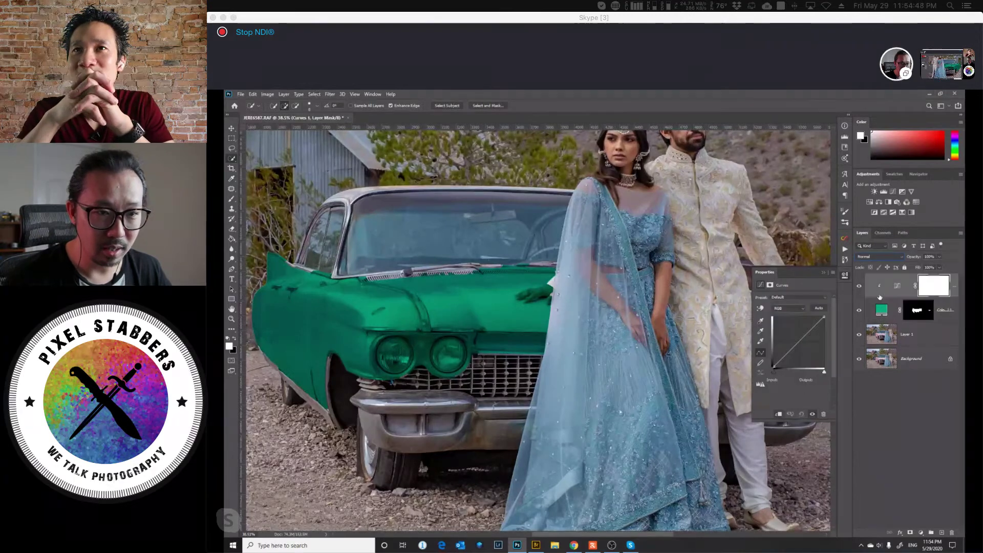
Darken the car colour with the clipped Curves by pulling the midtones down, lowering the white end slightly and adding a shadow point.
{"action": "left_click_drag", "start_coordinate": [802, 340], "coordinate": [800, 345]}
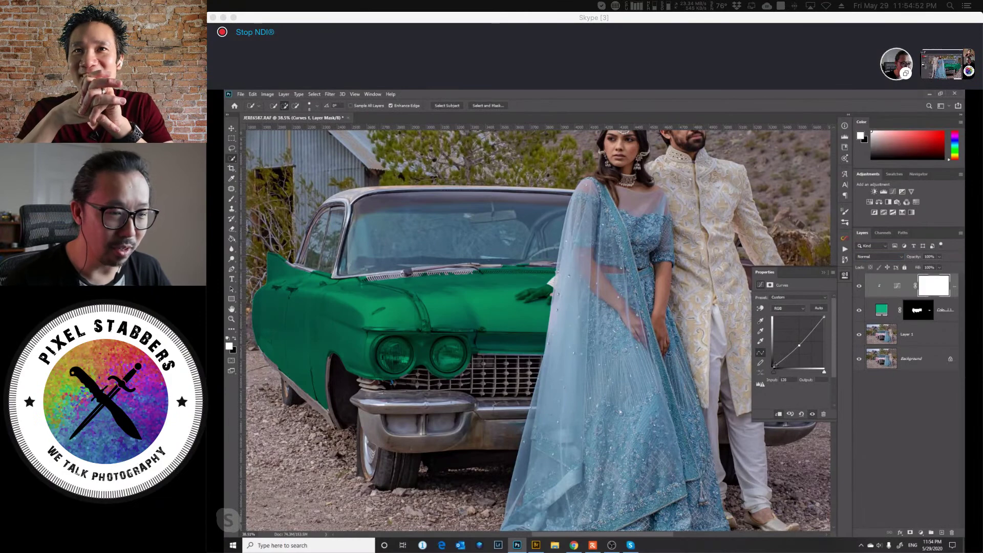
{"action": "left_click_drag", "start_coordinate": [799, 345], "coordinate": [795, 353]}
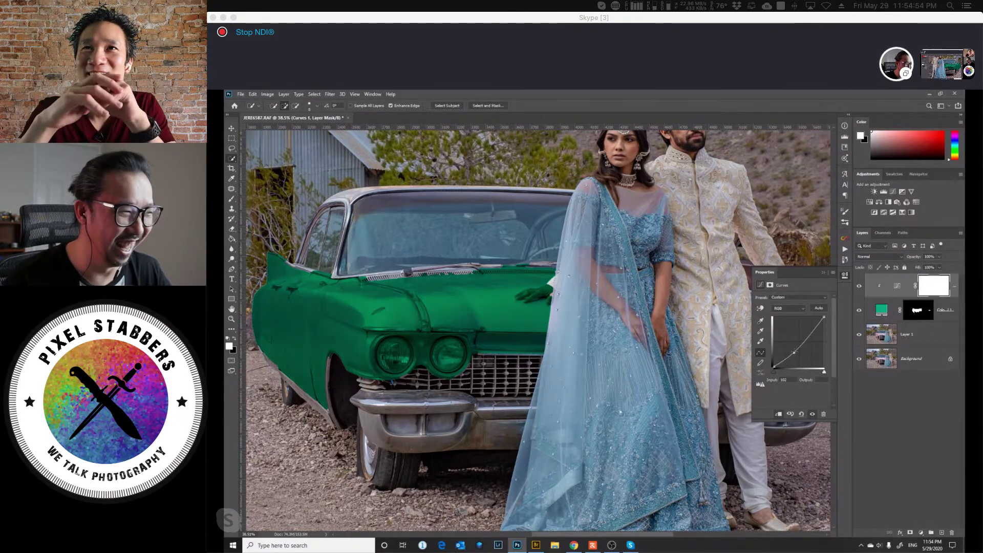
{"action": "key", "text": "ctrl+minus"}
{"action": "key", "text": "ctrl+minus"}
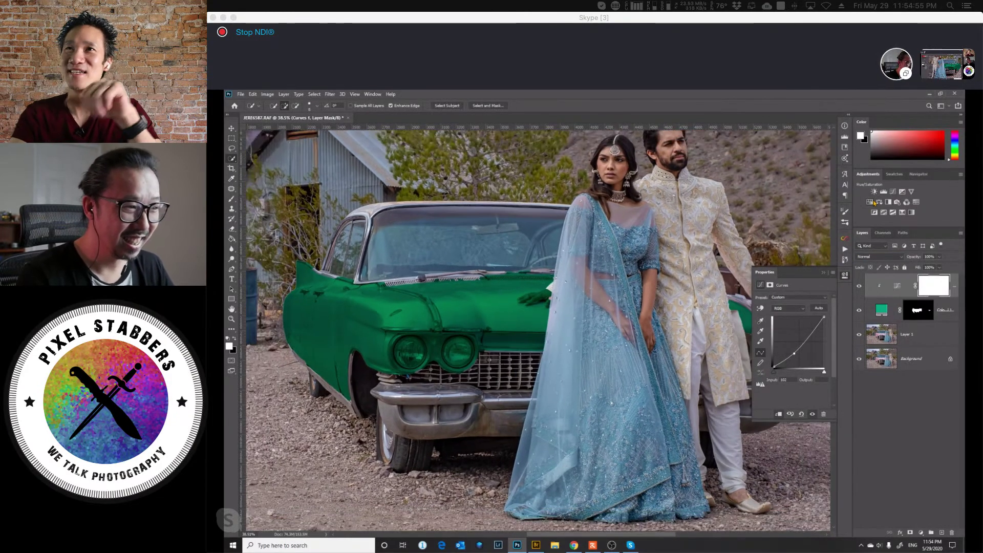
{"action": "key", "text": "ctrl+minus"}
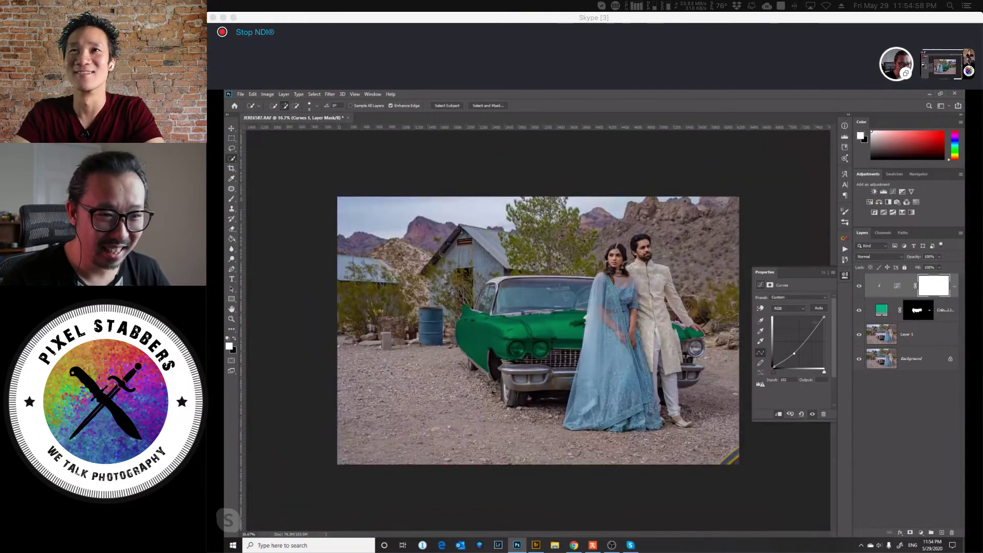
{"action": "left_click_drag", "start_coordinate": [824, 317], "coordinate": [824, 324]}
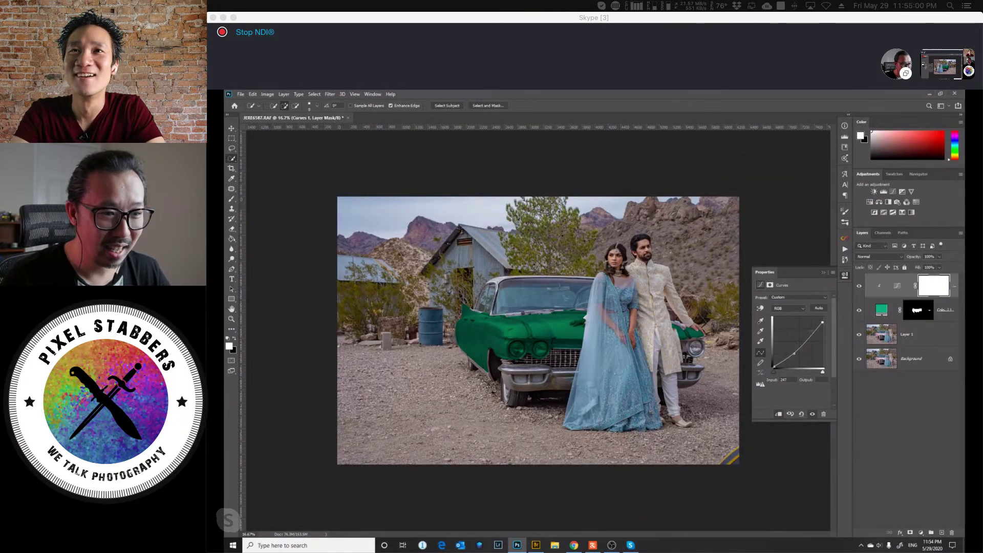
{"action": "mouse_move", "coordinate": [775, 365]}
{"action": "left_mouse_down"}
{"action": "mouse_move", "coordinate": [777, 353]}
{"action": "mouse_move", "coordinate": [776, 366]}
{"action": "left_mouse_up"}
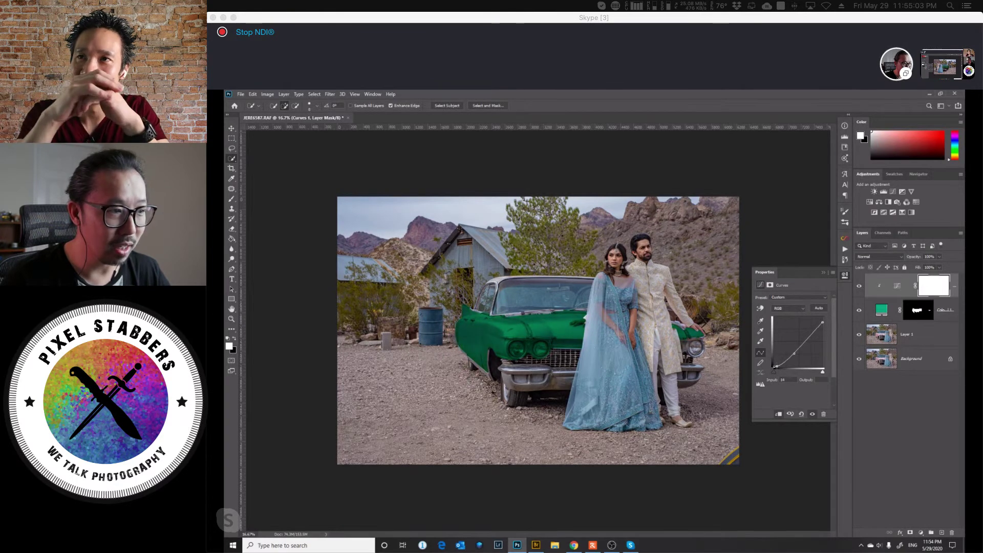
Try a lower opacity on the green fill layer, then reselect the Curves layer.
{"action": "left_click", "coordinate": [882, 310]}
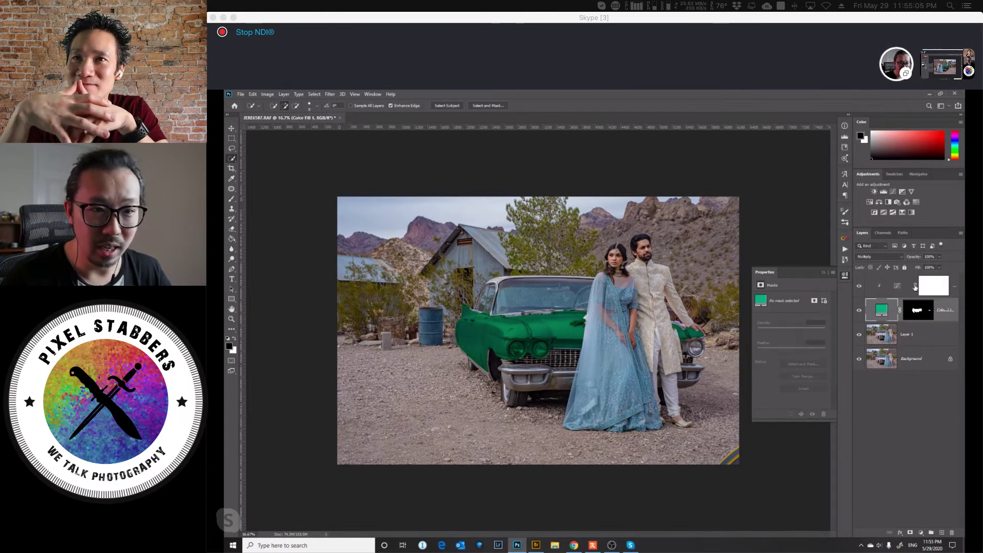
{"action": "left_click", "coordinate": [939, 267]}
{"action": "left_click_drag", "start_coordinate": [934, 268], "coordinate": [938, 267]}
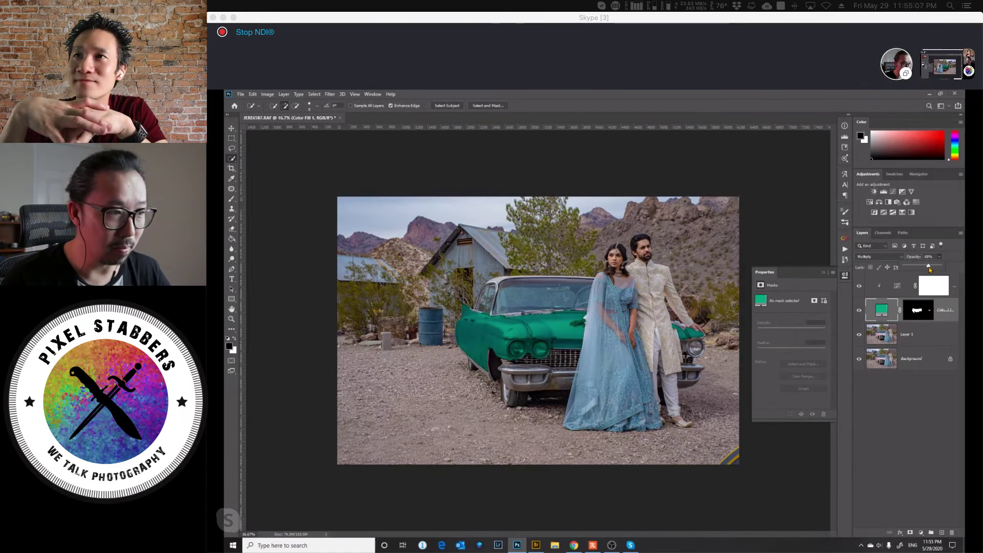
{"action": "left_click", "coordinate": [915, 310]}
{"action": "left_click", "coordinate": [901, 288]}
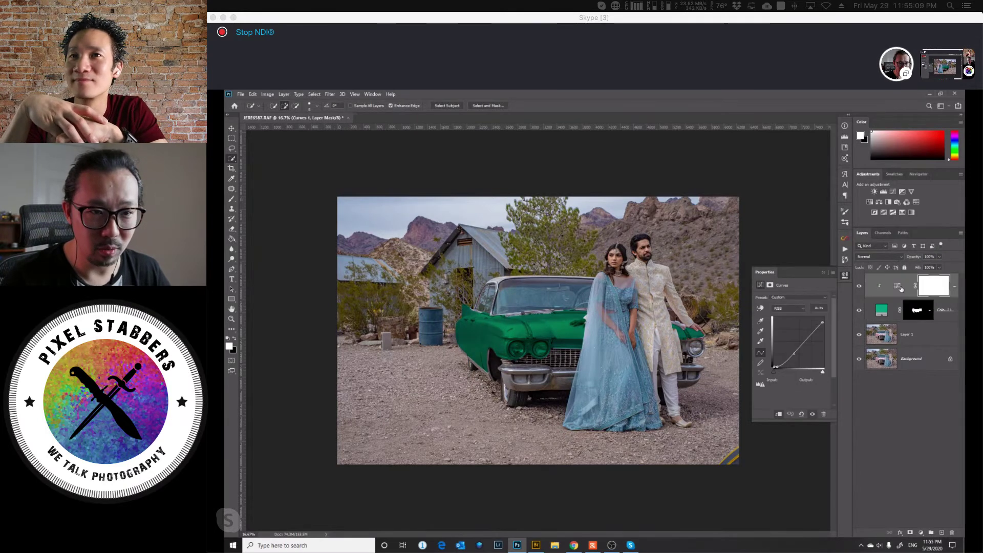
Group the unclipped Curves layer with the green fill layer and move the fill's car mask onto the group.
{"action": "left_click", "coordinate": [886, 290]}
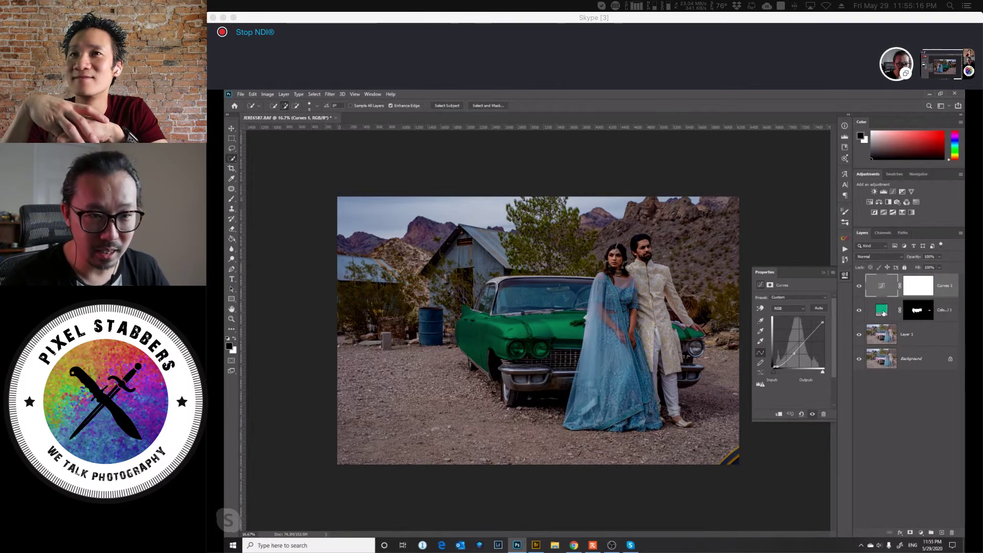
{"action": "left_click", "coordinate": [889, 309], "text": "shift"}
{"action": "key", "text": "ctrl+g"}
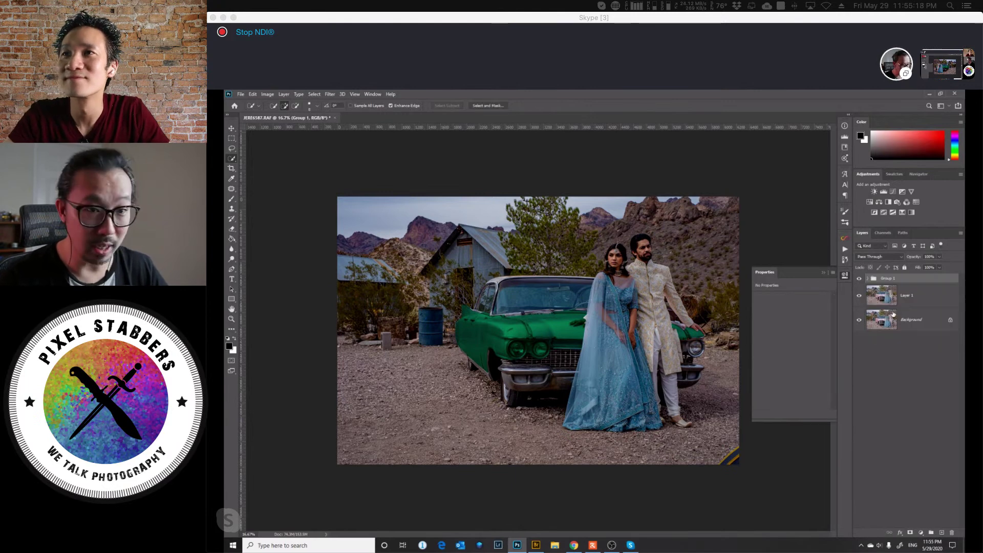
{"action": "left_click", "coordinate": [868, 279]}
{"action": "left_click_drag", "start_coordinate": [929, 322], "coordinate": [920, 284]}
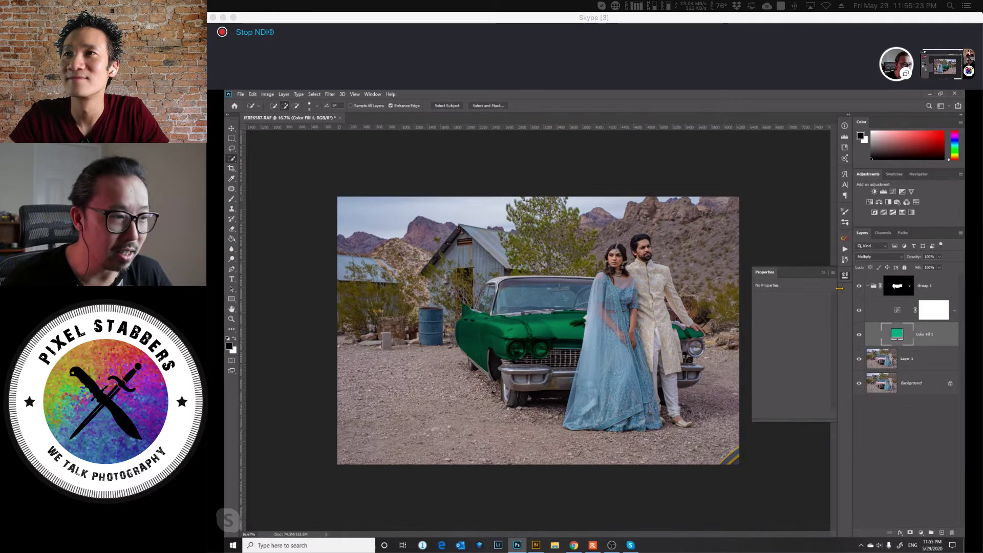
Reshape the grouped Curves adjustment into a smooth curve with its midtone point pulled below the diagonal.
{"action": "left_click", "coordinate": [899, 314]}
{"action": "left_click_drag", "start_coordinate": [777, 365], "coordinate": [800, 349]}
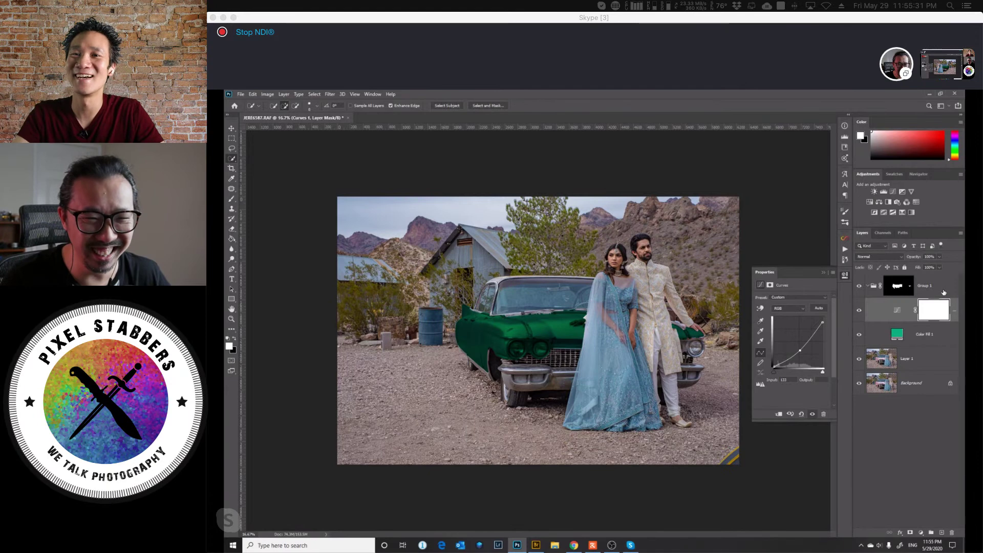
{"action": "left_click", "coordinate": [947, 336]}
{"action": "double_click", "coordinate": [945, 327]}
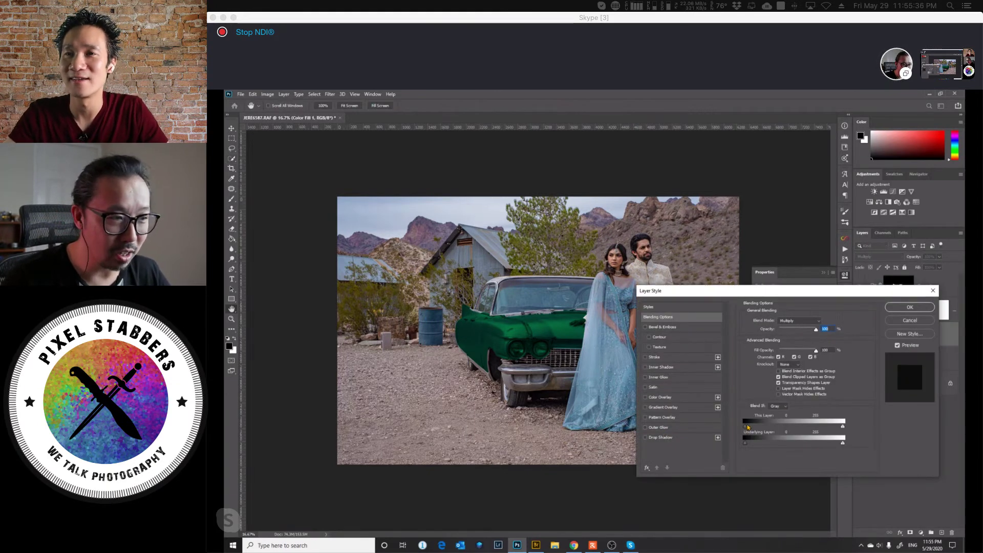
{"action": "mouse_move", "coordinate": [777, 424]}
{"action": "left_mouse_down"}
{"action": "mouse_move", "coordinate": [770, 428]}
{"action": "mouse_move", "coordinate": [782, 429]}
{"action": "left_mouse_up"}
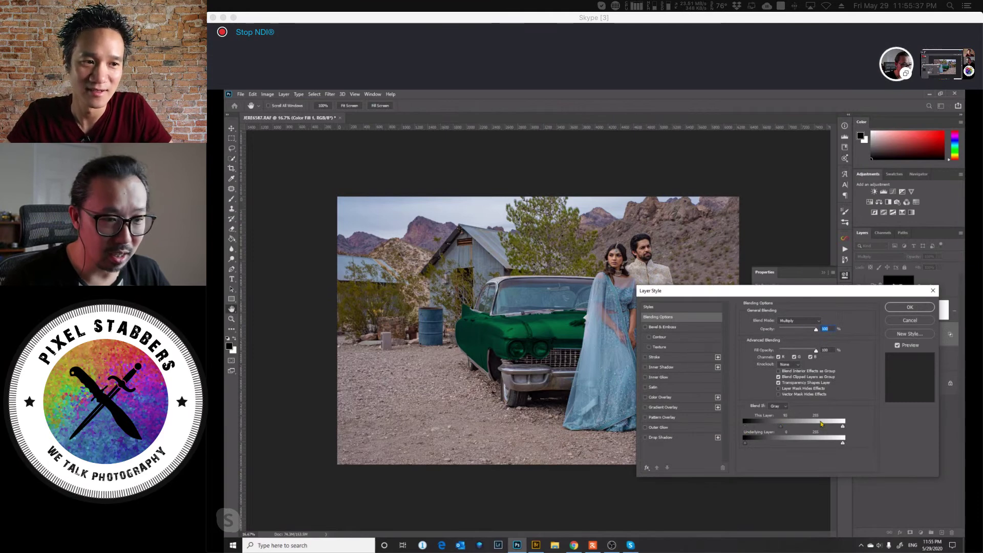
{"action": "left_click_drag", "start_coordinate": [843, 427], "coordinate": [818, 429]}
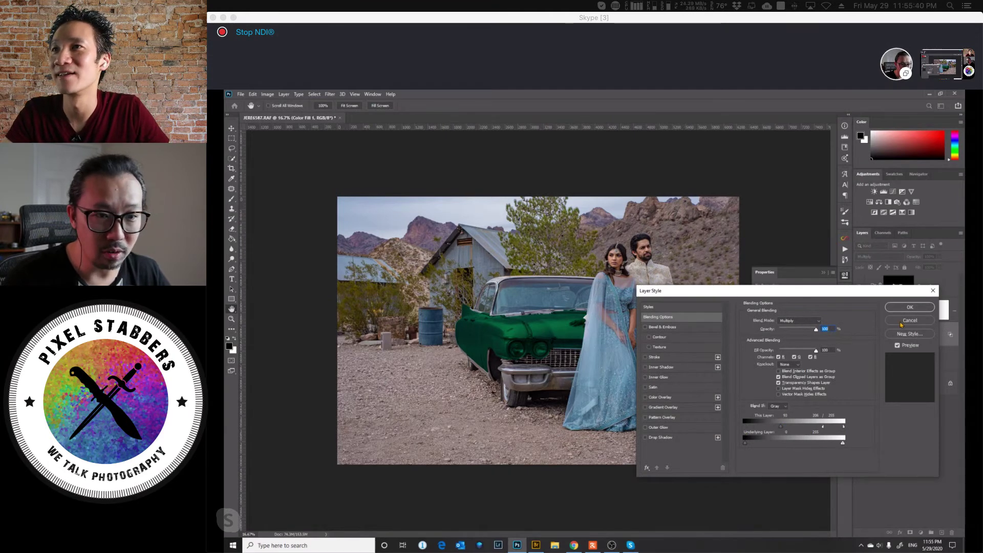
{"action": "left_click", "coordinate": [902, 321]}
Apply Blend If to the Curves layer with This Layer at about 0/21 and 148/205 and Underlying Layer blacks at about 0/36.
{"action": "left_click", "coordinate": [907, 316]}
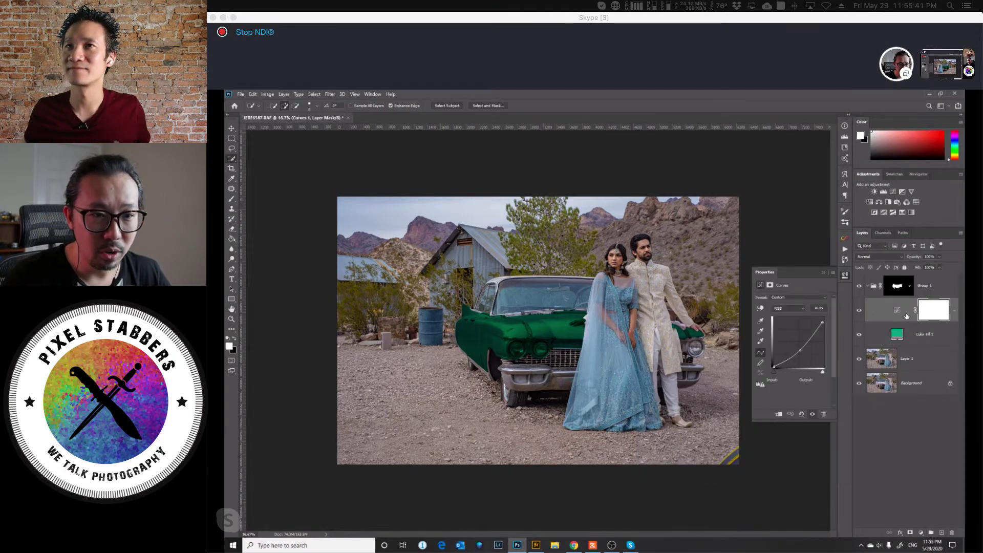
{"action": "left_click", "coordinate": [951, 320]}
{"action": "double_click", "coordinate": [951, 320]}
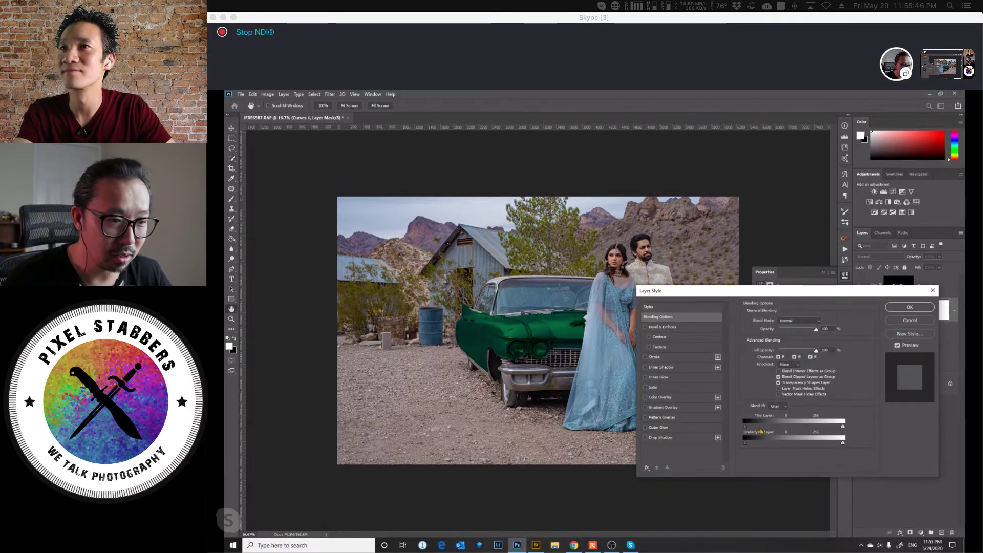
{"action": "mouse_move", "coordinate": [745, 426]}
{"action": "left_mouse_down"}
{"action": "mouse_move", "coordinate": [781, 427]}
{"action": "mouse_move", "coordinate": [741, 431]}
{"action": "mouse_move", "coordinate": [762, 428]}
{"action": "left_mouse_up"}
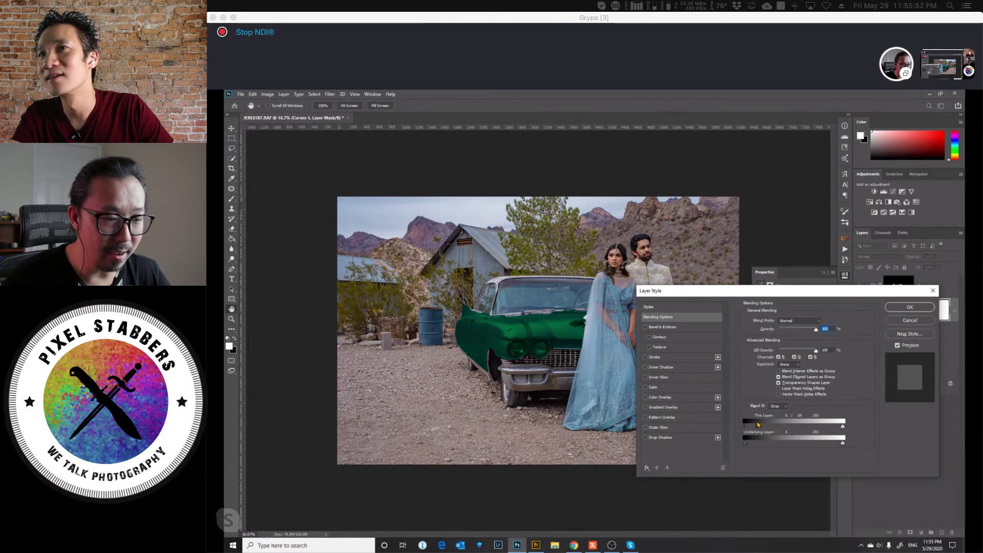
{"action": "left_click_drag", "start_coordinate": [759, 429], "coordinate": [754, 429]}
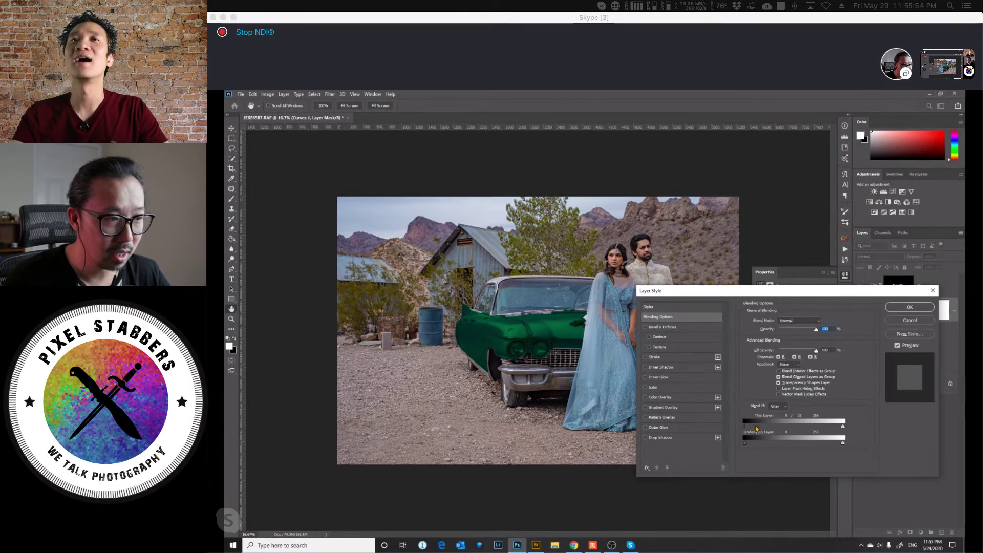
{"action": "mouse_move", "coordinate": [843, 427]}
{"action": "left_mouse_down"}
{"action": "mouse_move", "coordinate": [803, 428]}
{"action": "mouse_move", "coordinate": [832, 428]}
{"action": "mouse_move", "coordinate": [824, 428]}
{"action": "left_mouse_up"}
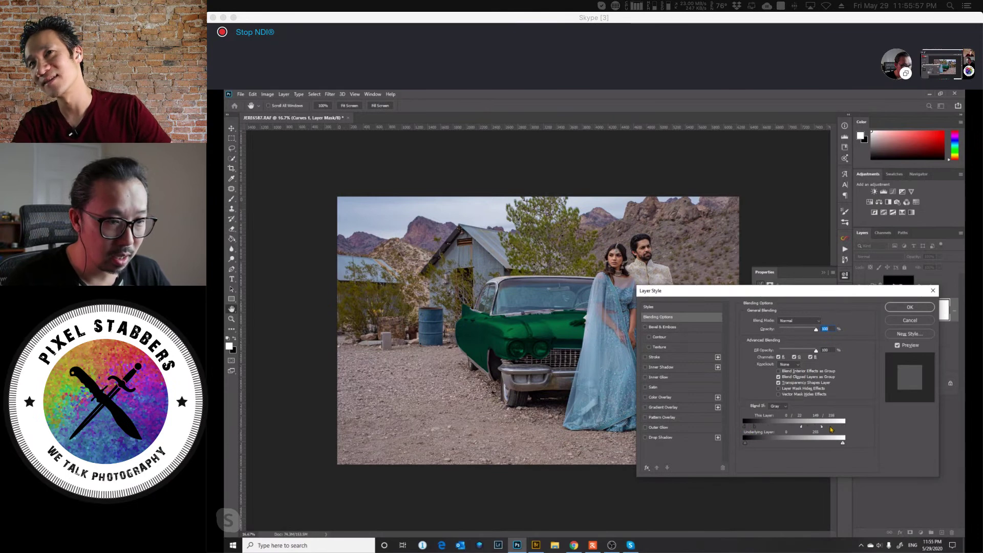
{"action": "left_click_drag", "start_coordinate": [754, 428], "coordinate": [768, 427]}
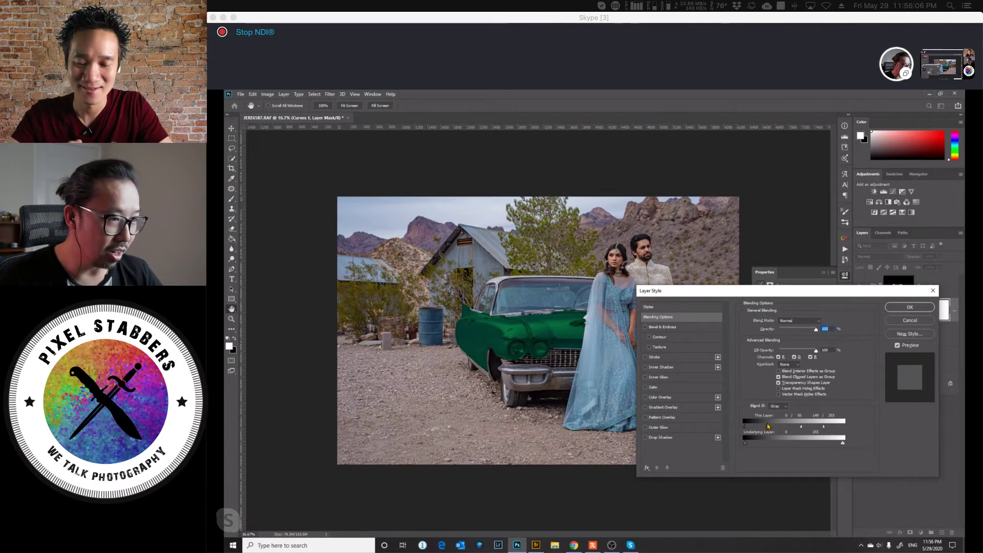
{"action": "left_click_drag", "start_coordinate": [762, 426], "coordinate": [753, 426]}
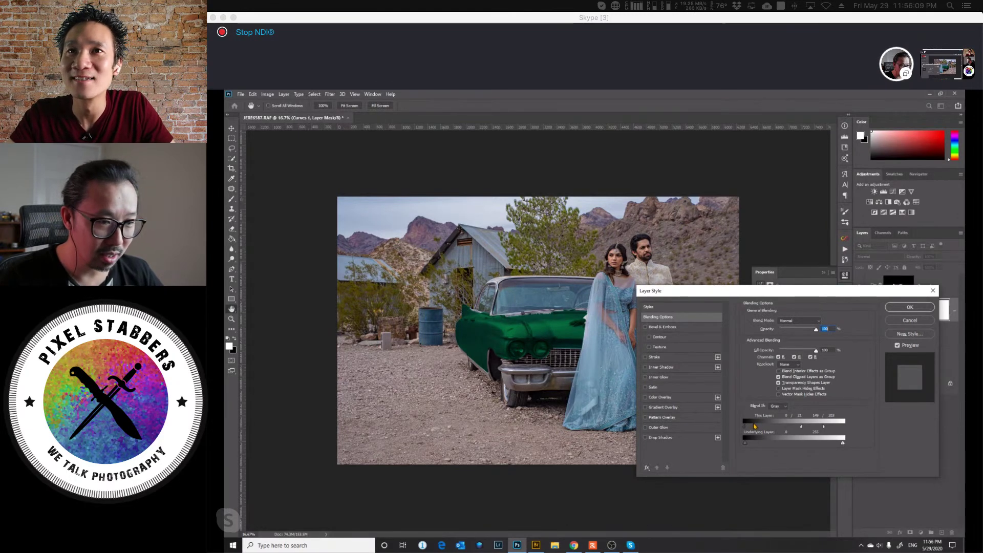
{"action": "left_click_drag", "start_coordinate": [749, 443], "coordinate": [837, 444]}
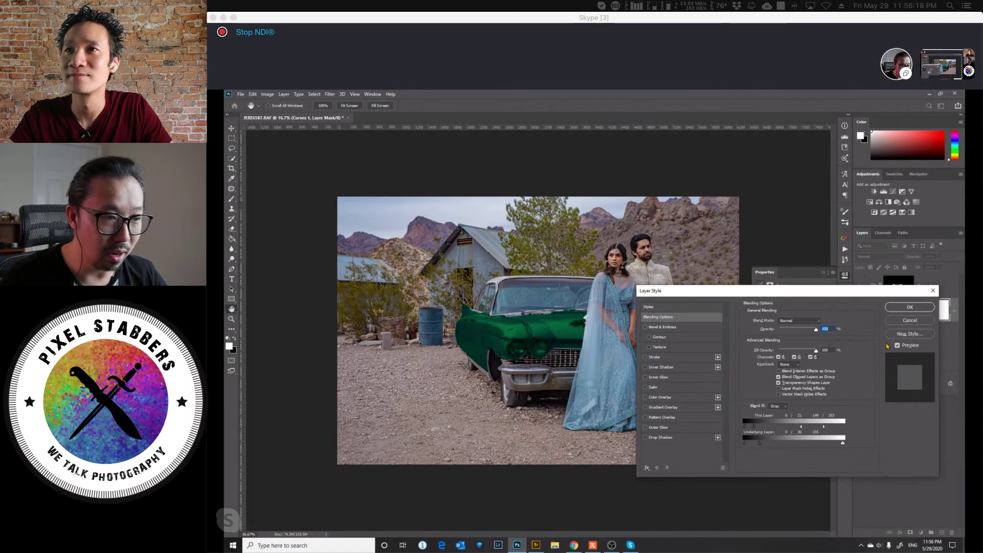
{"action": "left_click", "coordinate": [910, 307]}
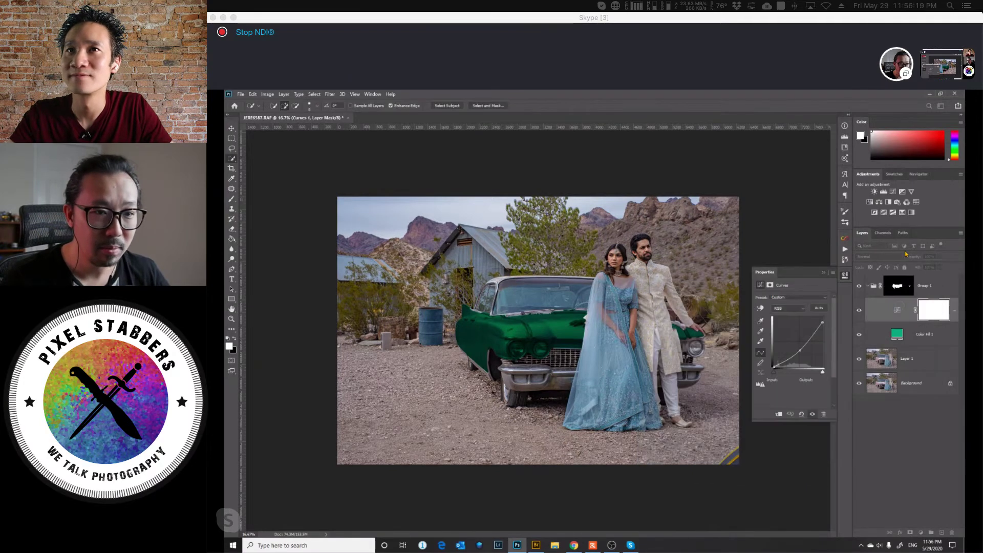
Paint black on the car group's mask over the hand resting on the hood to remove the green from it.
{"action": "left_click", "coordinate": [907, 288]}
{"action": "key", "text": "ctrl+plus"}
{"action": "key", "text": "ctrl+plus"}
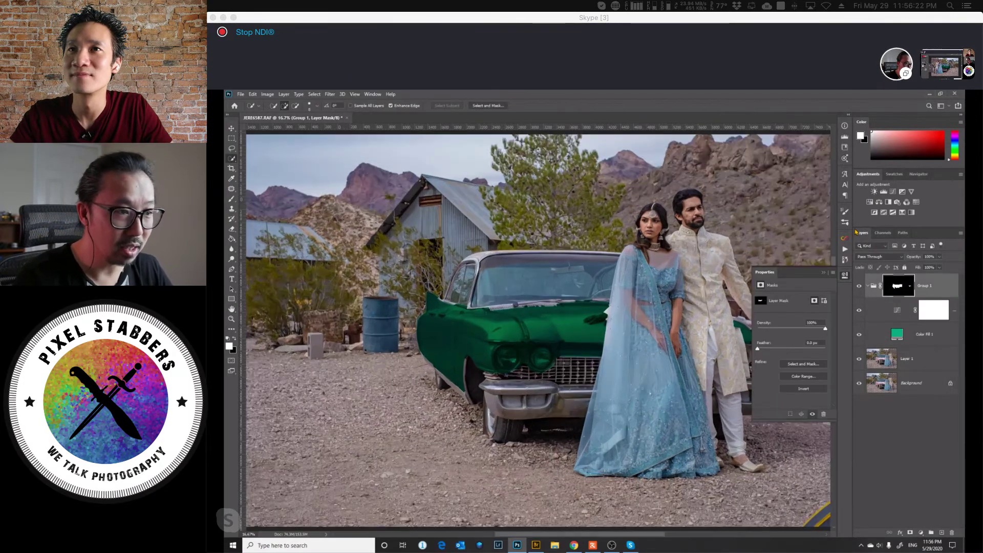
{"action": "key", "text": "b"}
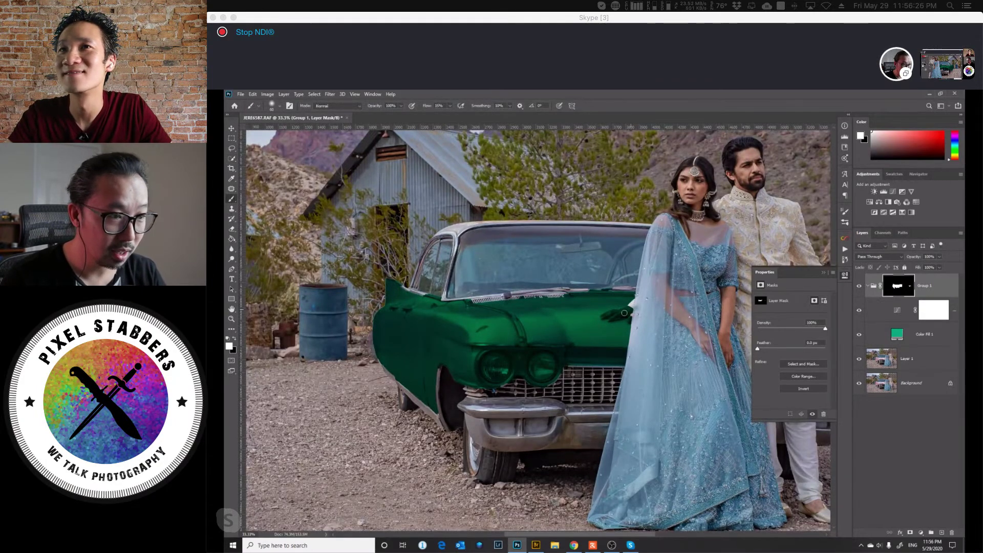
{"action": "key", "text": "x"}
{"action": "left_click_drag", "start_coordinate": [628, 309], "coordinate": [617, 311]}
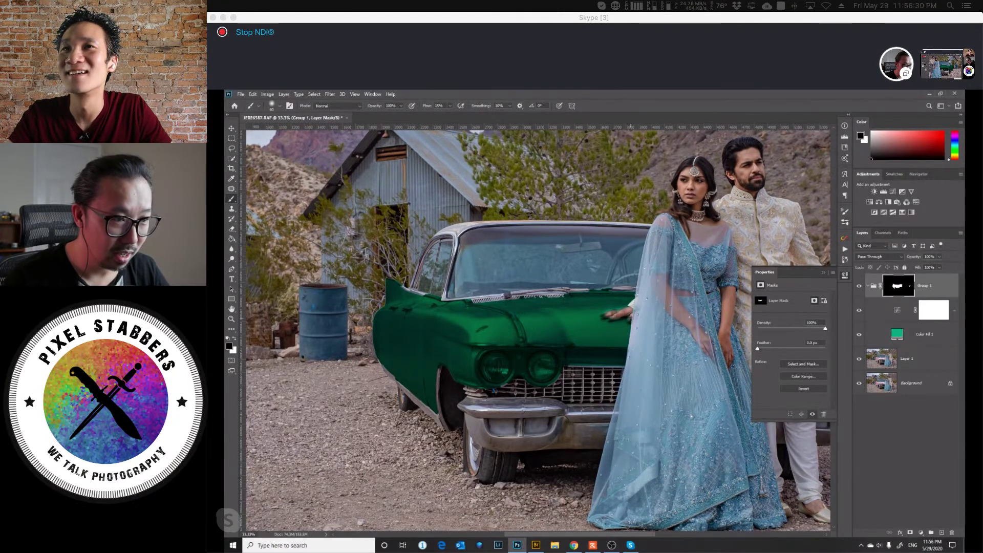
{"action": "mouse_move", "coordinate": [618, 314]}
{"action": "left_mouse_down"}
{"action": "mouse_move", "coordinate": [606, 315]}
{"action": "mouse_move", "coordinate": [629, 312]}
{"action": "left_mouse_up"}
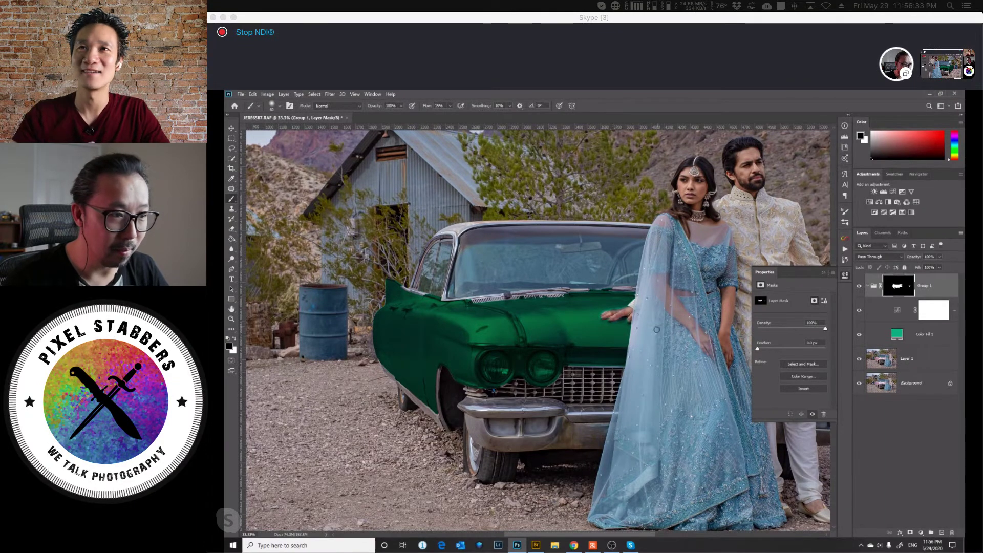
Lower the collapsed car group's opacity to about 59% and paint the two nearest headlights out of its mask in black.
{"action": "left_click", "coordinate": [868, 290]}
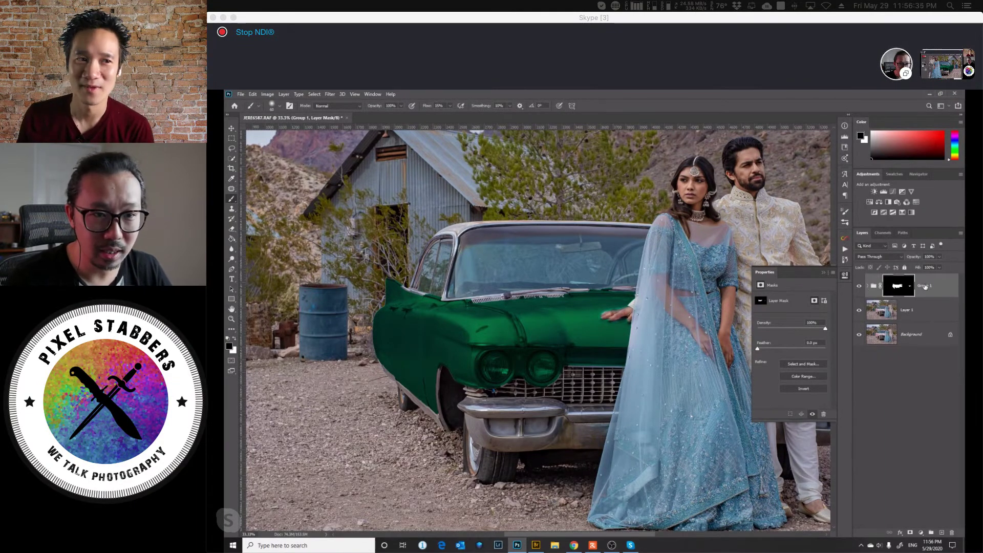
{"action": "left_click", "coordinate": [940, 256]}
{"action": "left_click_drag", "start_coordinate": [942, 266], "coordinate": [925, 268]}
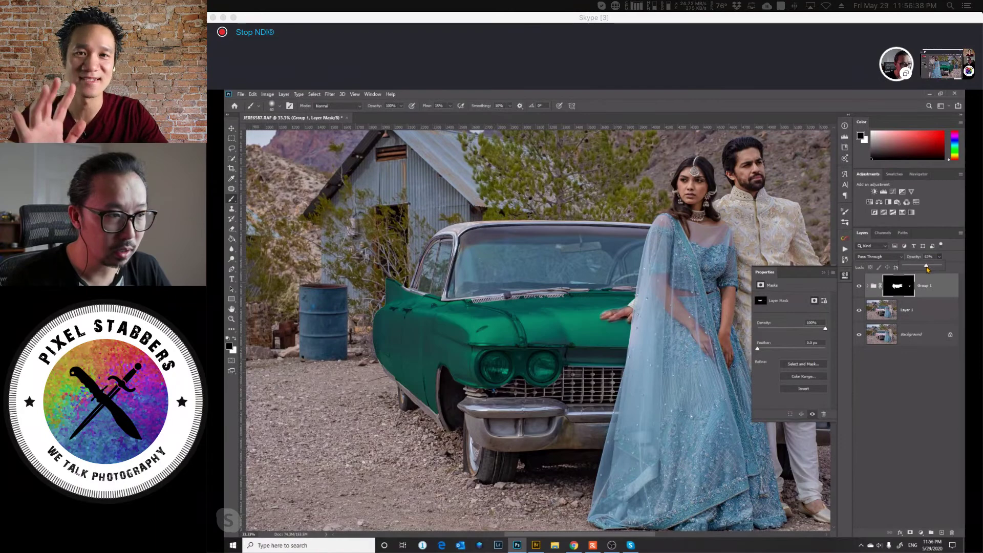
{"action": "left_click", "coordinate": [894, 277]}
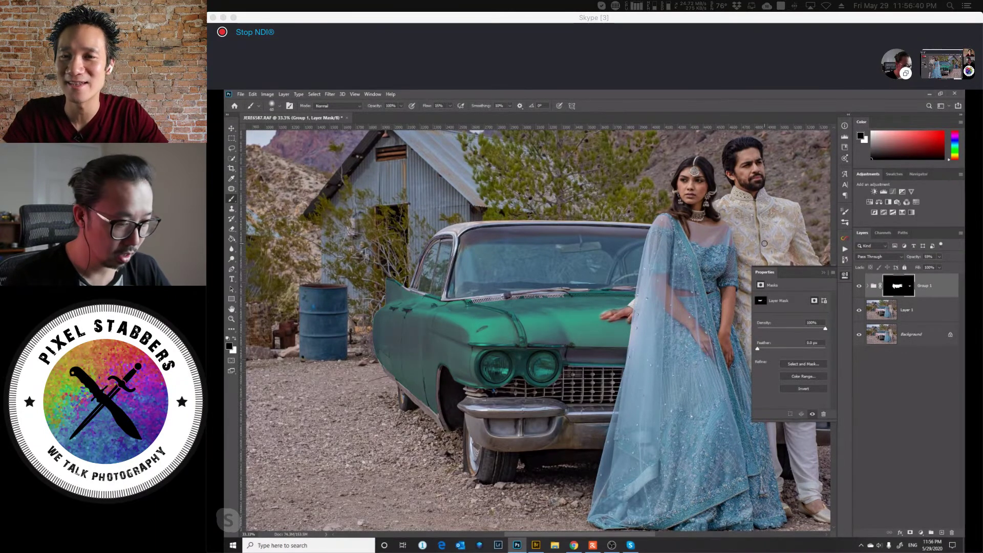
{"action": "mouse_move", "coordinate": [543, 367]}
{"action": "left_mouse_down"}
{"action": "mouse_move", "coordinate": [522, 369]}
{"action": "mouse_move", "coordinate": [484, 372]}
{"action": "left_mouse_up"}
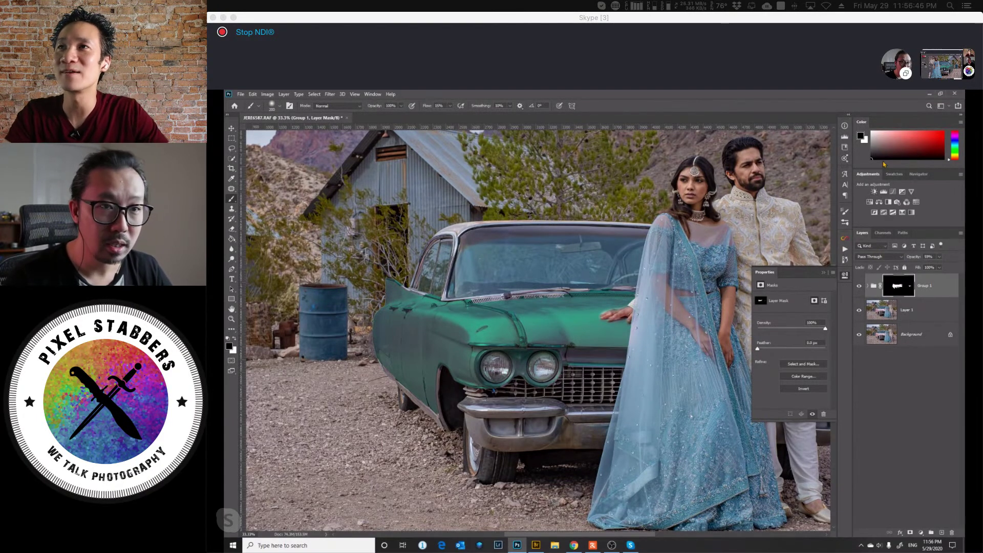
Lower the car group's fill to about 65% and compare the photo with and without the group.
{"action": "key", "text": "ctrl+minus"}
{"action": "key", "text": "ctrl+minus"}
{"action": "key", "text": "ctrl+minus"}
{"action": "key", "text": "ctrl+minus"}
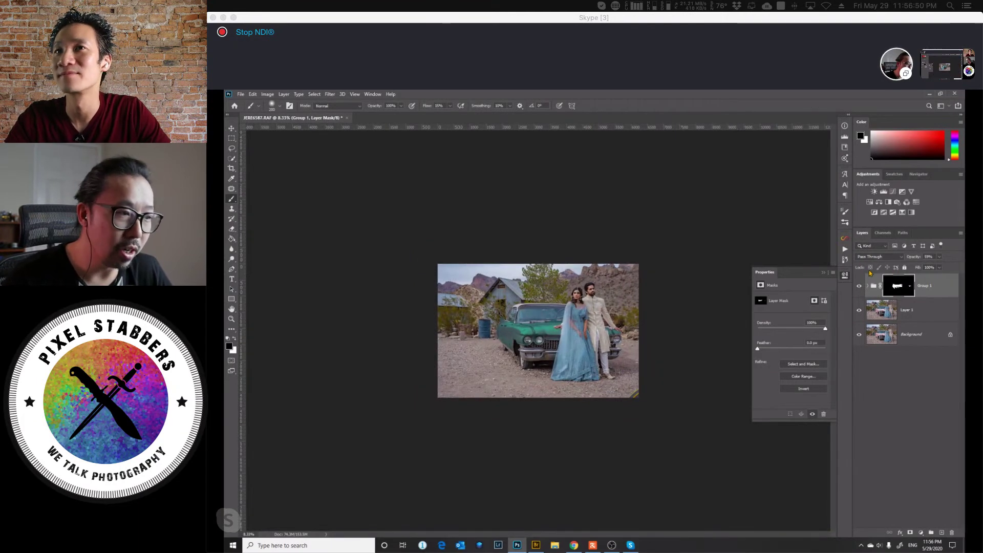
{"action": "left_click", "coordinate": [940, 268]}
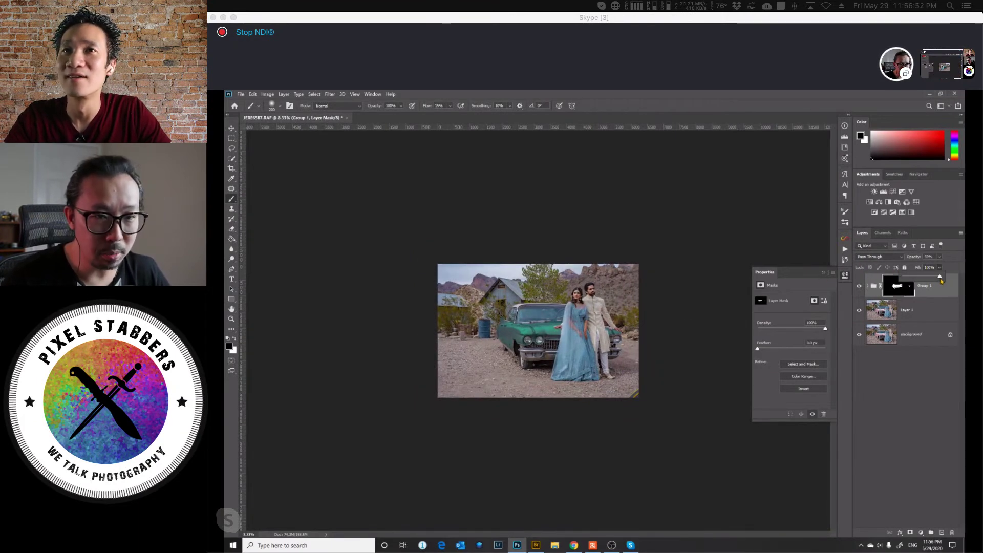
{"action": "left_click_drag", "start_coordinate": [933, 281], "coordinate": [926, 282]}
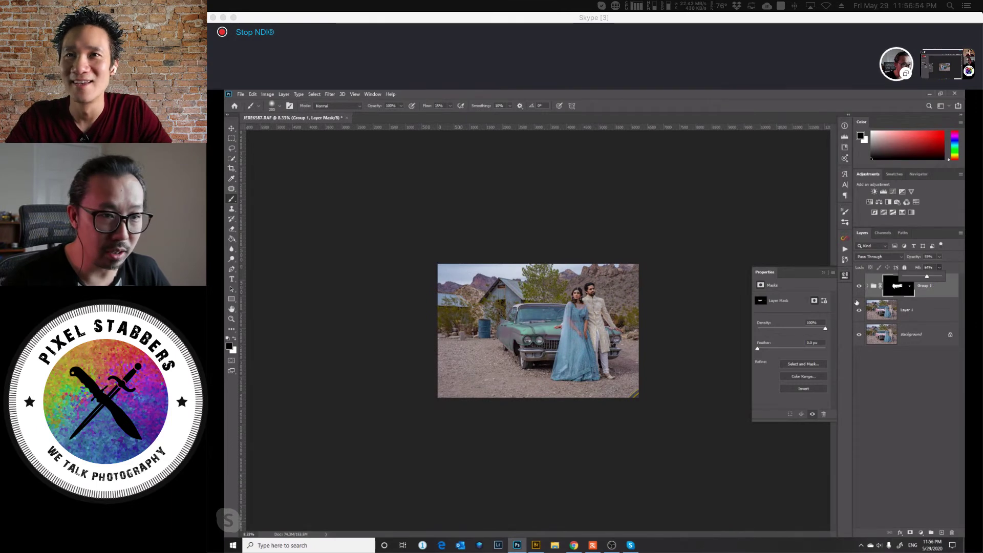
{"action": "left_click", "coordinate": [859, 286]}
{"action": "left_click", "coordinate": [858, 287]}
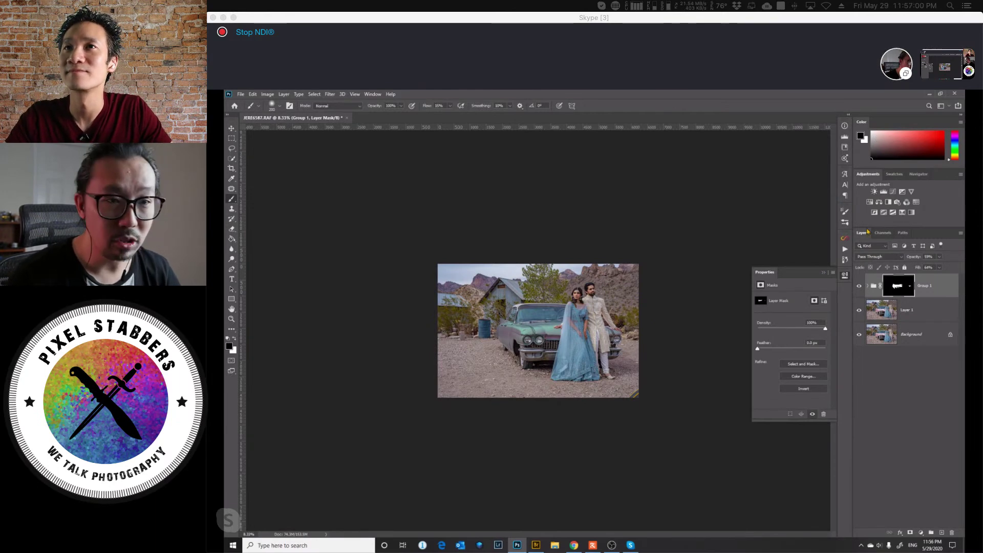
Add a Curves adjustment layer above the car group and pull its midtone point down to darken the photo.
{"action": "left_click", "coordinate": [893, 192]}
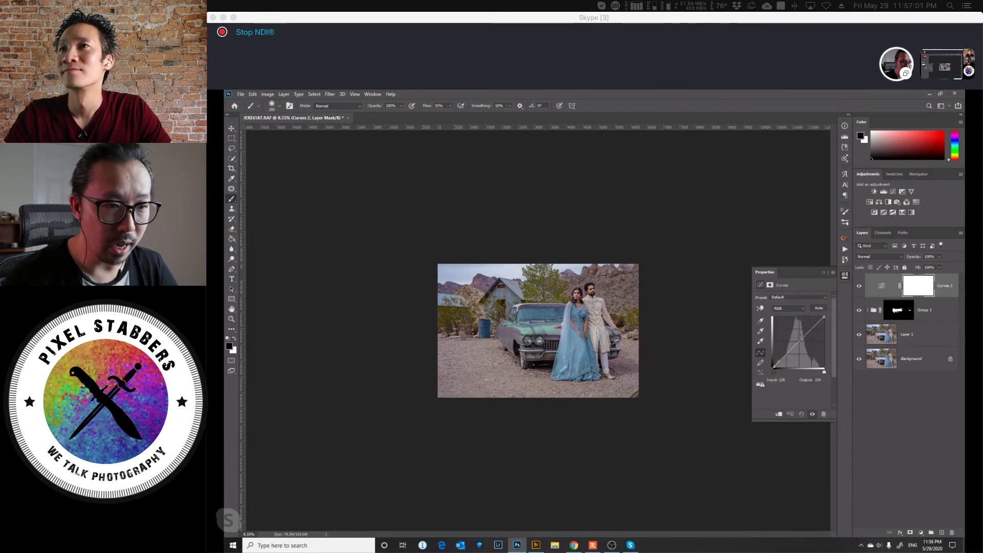
{"action": "left_click_drag", "start_coordinate": [800, 340], "coordinate": [801, 350]}
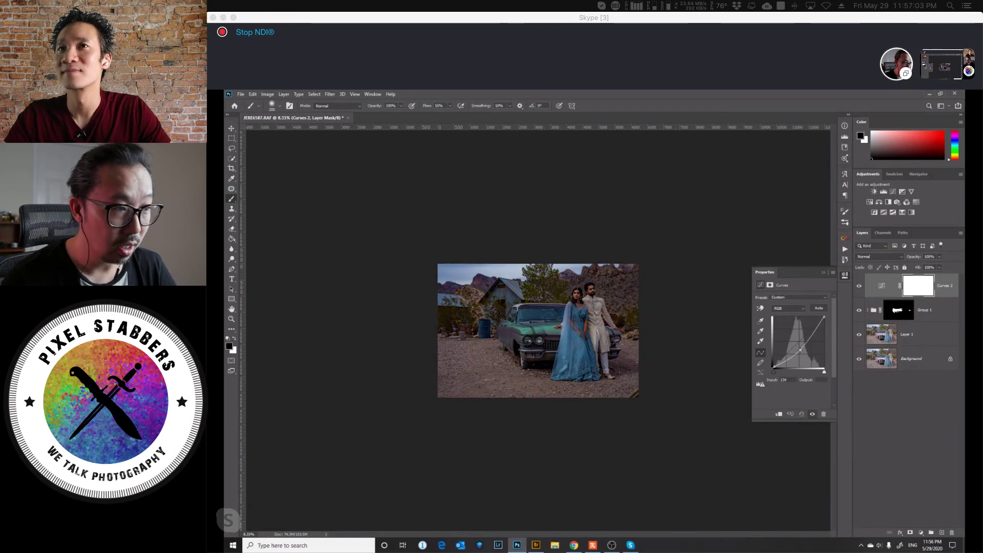
Draw a radial black-to-transparent gradient on the new Curves mask, from the car's hood out past the front bumper.
{"action": "left_click", "coordinate": [916, 289]}
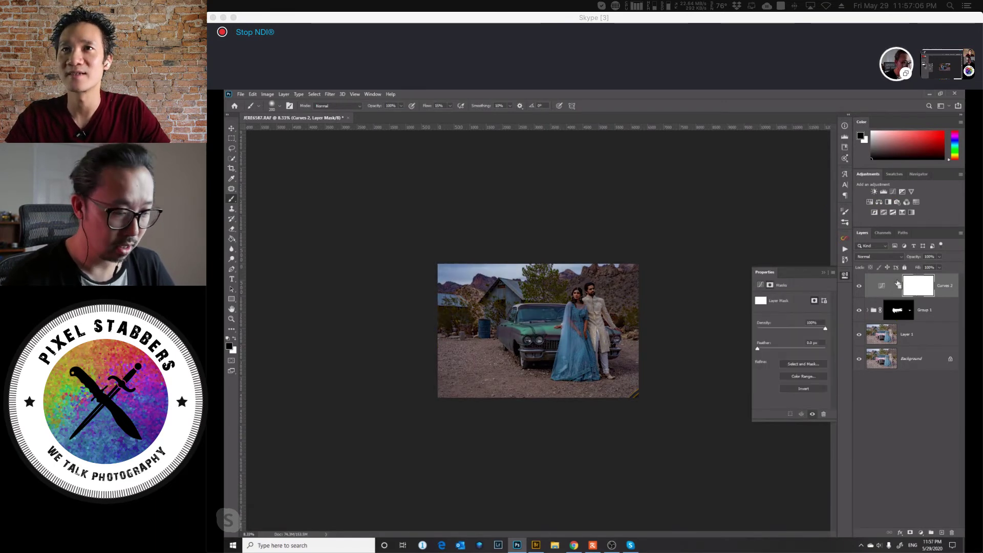
{"action": "key", "text": "ctrl+plus"}
{"action": "key", "text": "ctrl+plus"}
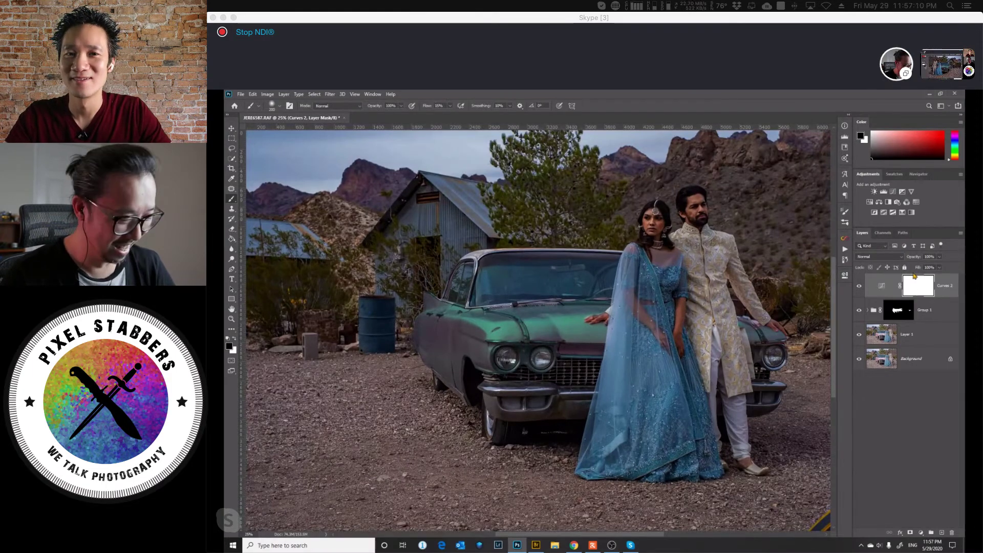
{"action": "left_click", "coordinate": [231, 239]}
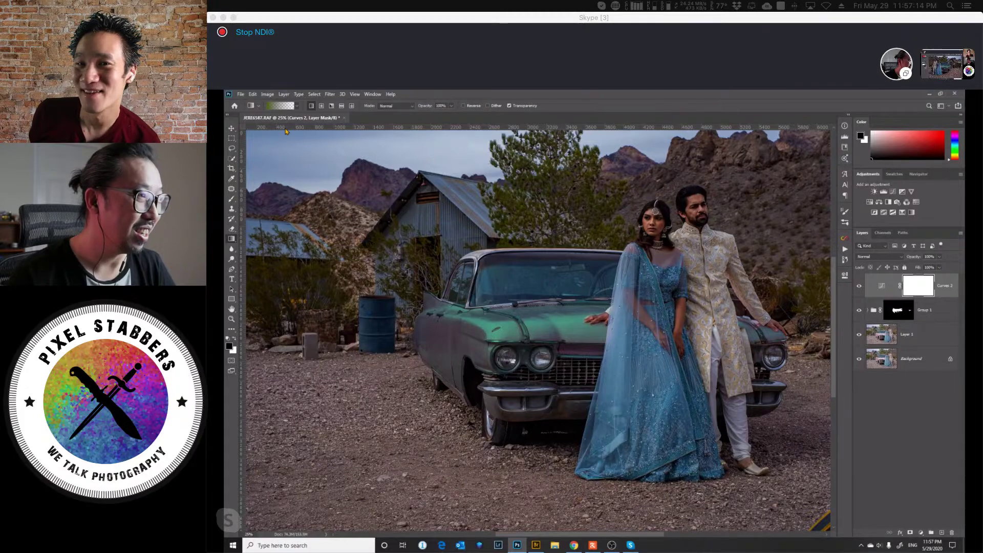
{"action": "key", "text": "x"}
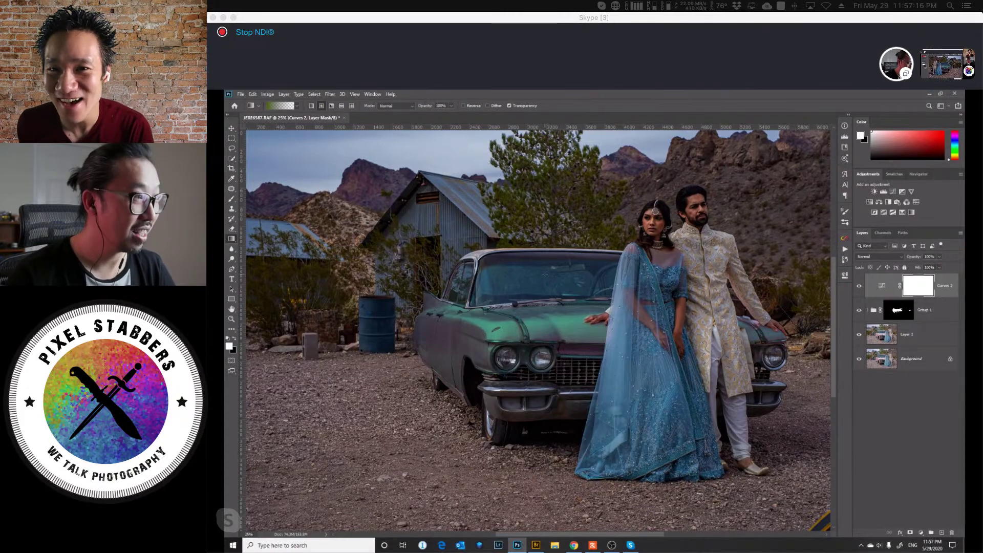
{"action": "key", "text": "x"}
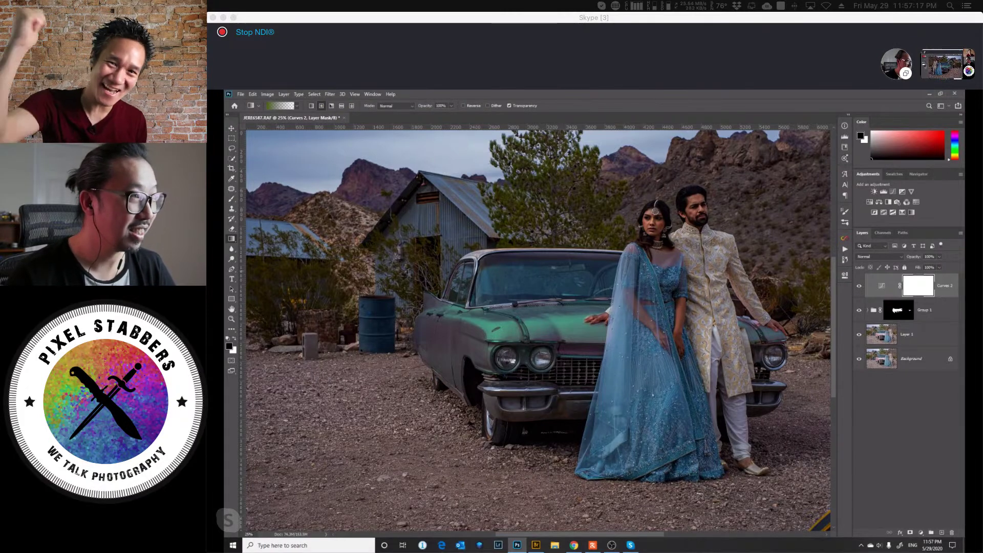
{"action": "left_click", "coordinate": [296, 106]}
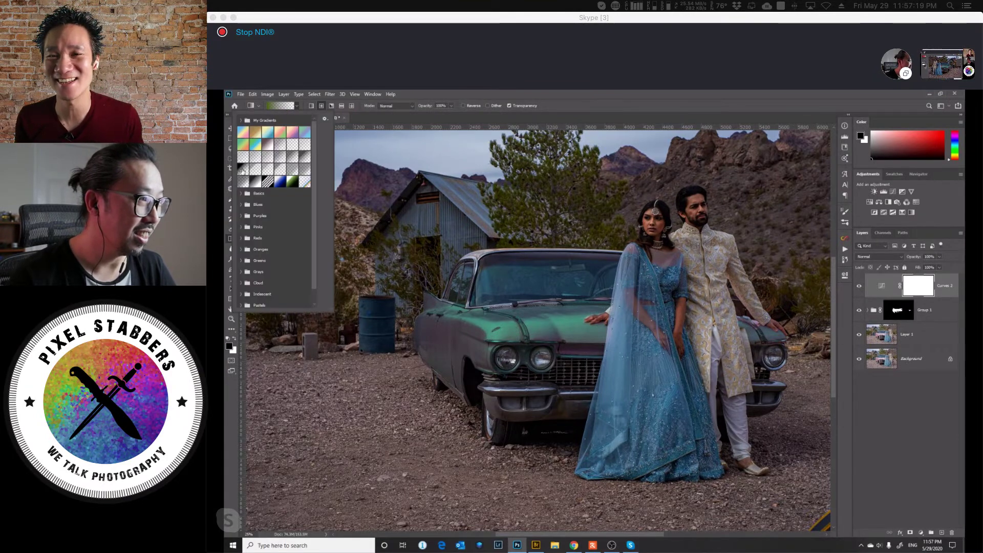
{"action": "left_click", "coordinate": [243, 170]}
{"action": "left_click", "coordinate": [455, 98]}
{"action": "left_click_drag", "start_coordinate": [568, 305], "coordinate": [479, 384]}
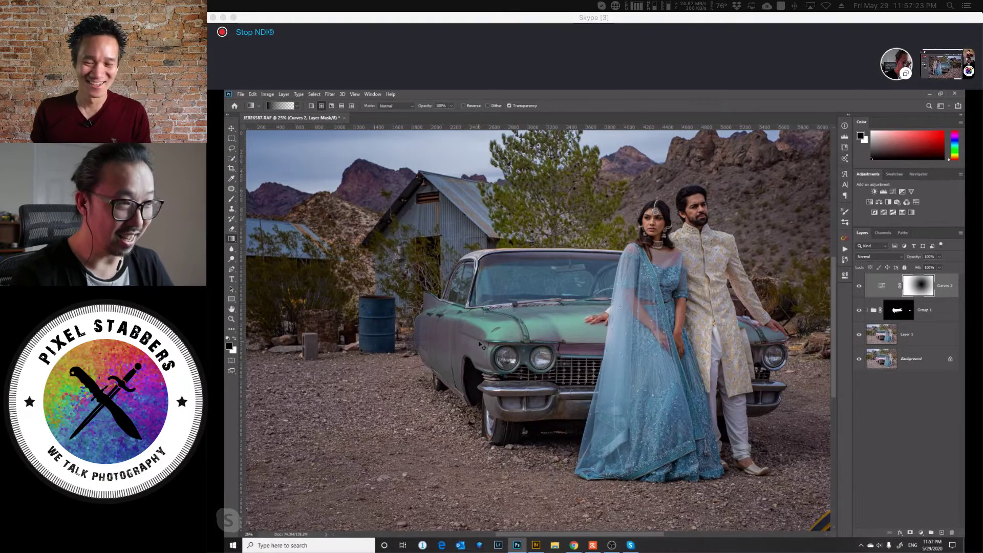
Compare the photo with and without the darkening Curves layer and inspect its radial gradient mask on its own.
{"action": "key", "text": "ctrl+minus"}
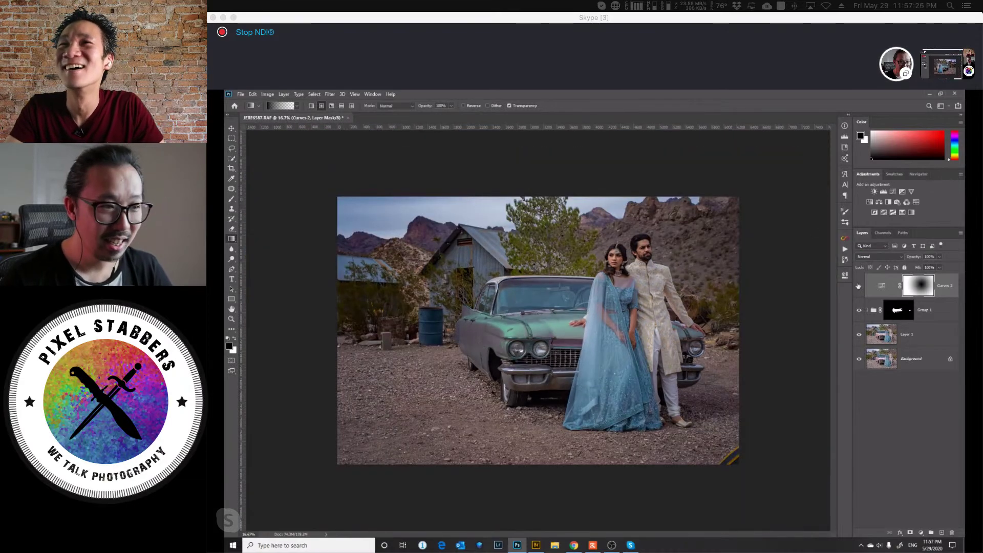
{"action": "left_click", "coordinate": [859, 286]}
{"action": "left_click", "coordinate": [858, 286]}
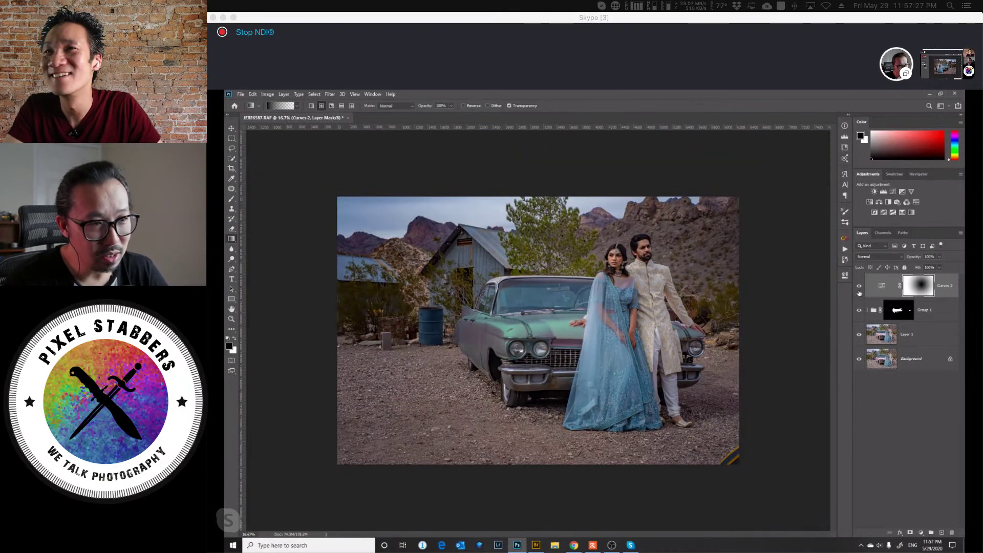
{"action": "left_click", "coordinate": [859, 288]}
{"action": "left_click", "coordinate": [859, 288]}
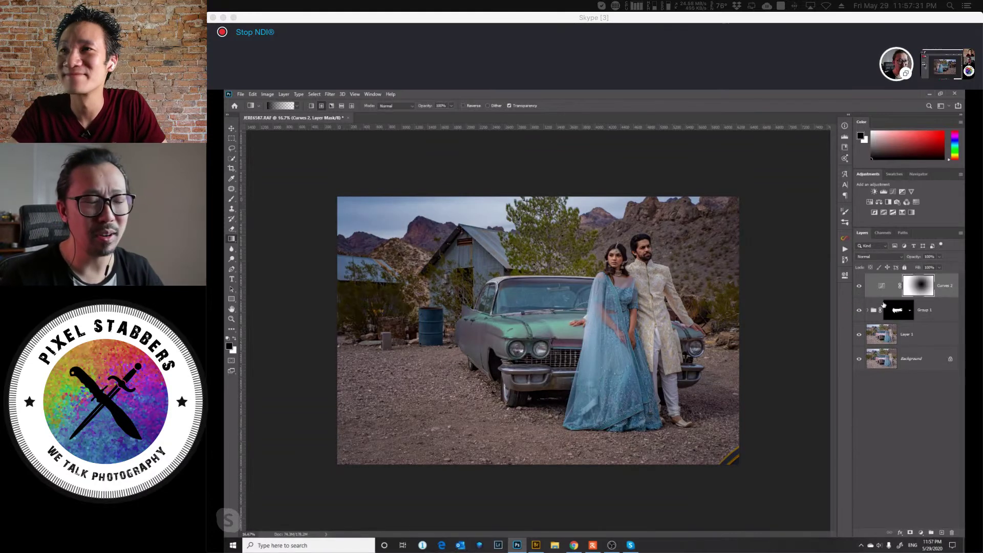
{"action": "left_click", "coordinate": [918, 290], "text": "alt"}
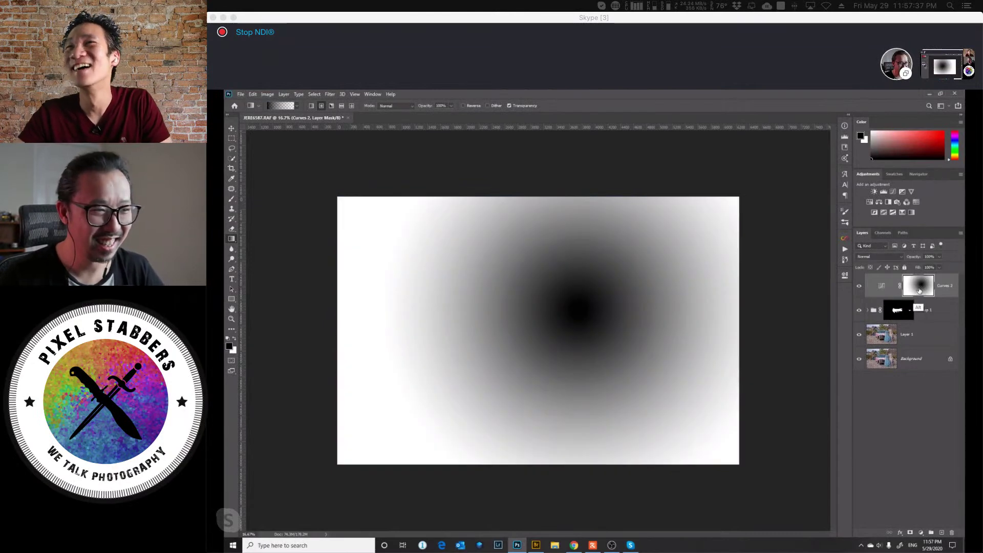
{"action": "left_click", "coordinate": [918, 290], "text": "alt"}
{"action": "left_click", "coordinate": [918, 290], "text": "alt"}
{"action": "left_click", "coordinate": [918, 291], "text": "alt"}
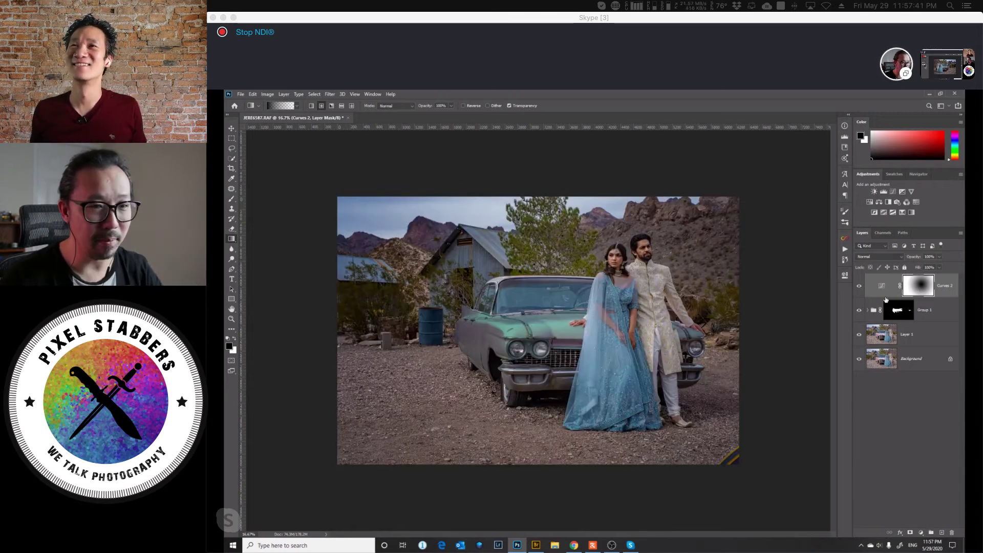
{"action": "left_click", "coordinate": [859, 287]}
{"action": "left_click", "coordinate": [859, 287]}
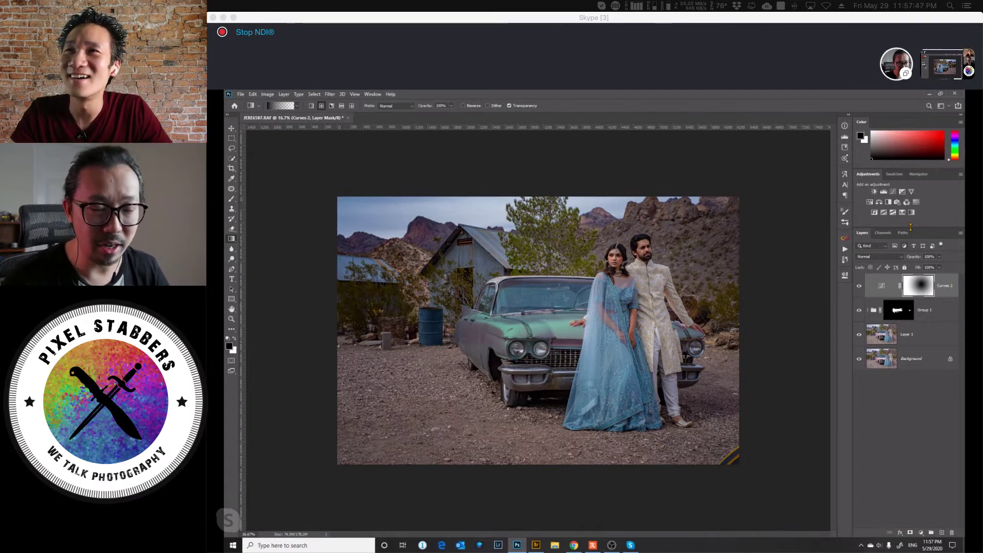
Add a Color Lookup adjustment layer on top and load the FallColors.look 3D LUT.
{"action": "left_click", "coordinate": [917, 202]}
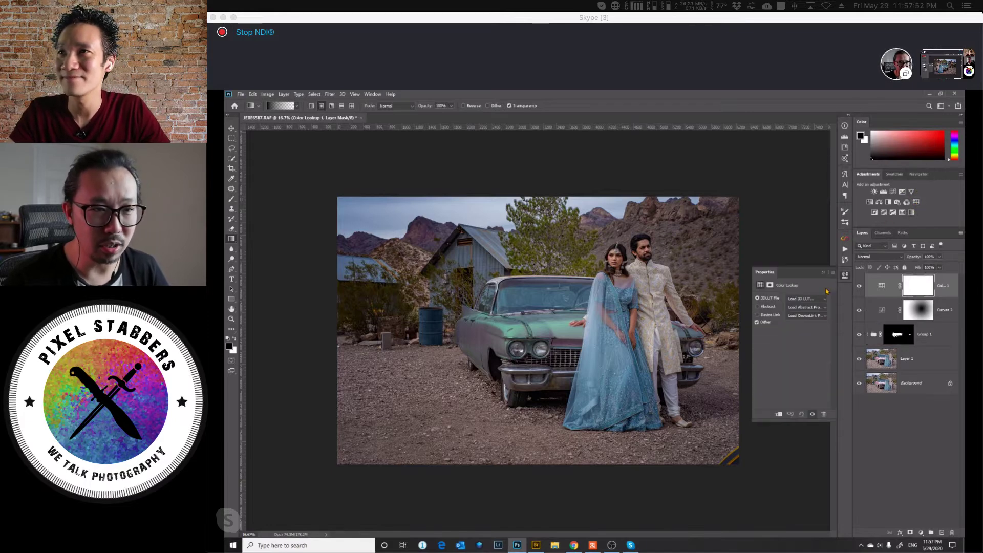
{"action": "left_click", "coordinate": [820, 300]}
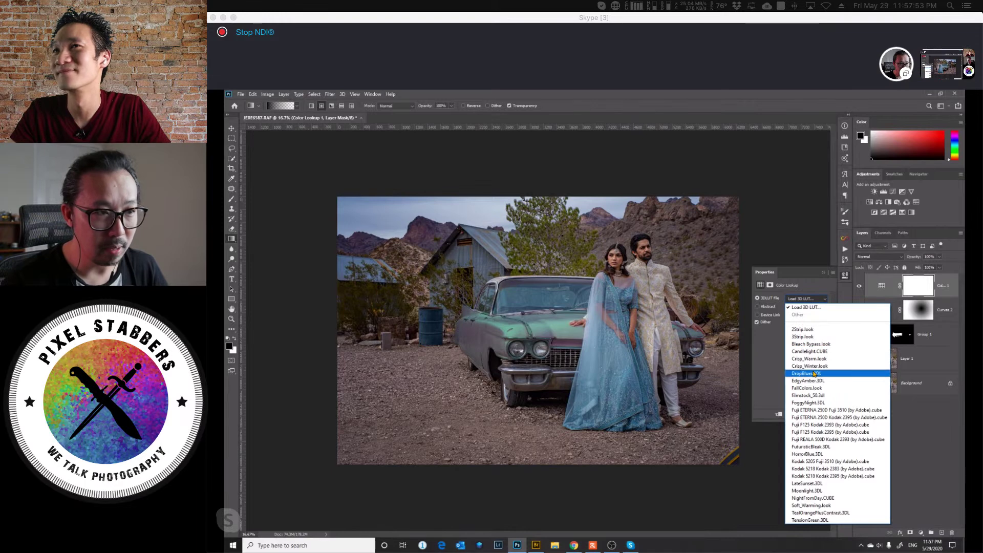
{"action": "left_click", "coordinate": [816, 388]}
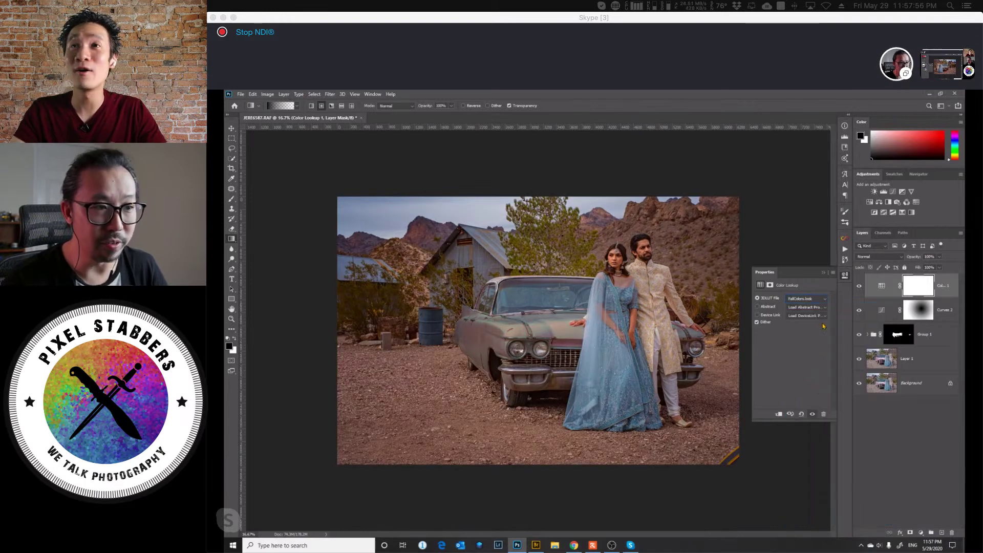
Try the Candlelight, 2Strip, Bleach Bypass and FallColors 3D LUTs on the Color Lookup layer.
{"action": "left_click", "coordinate": [826, 298]}
{"action": "left_click", "coordinate": [818, 352]}
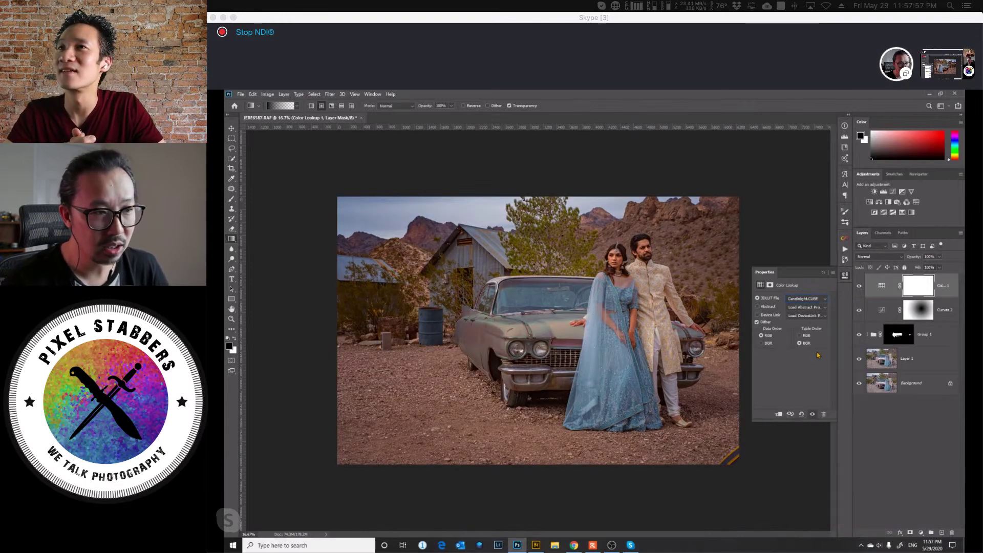
{"action": "left_click", "coordinate": [819, 299]}
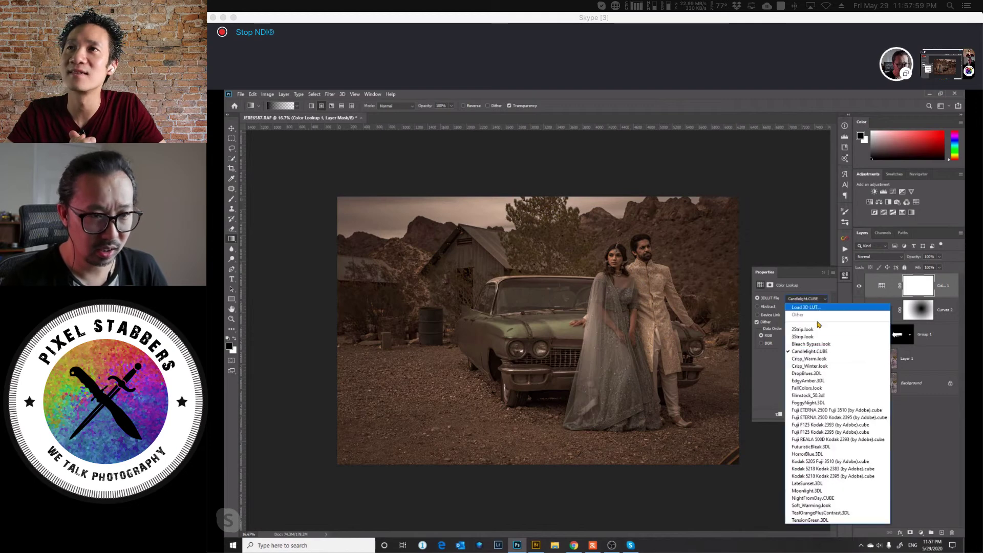
{"action": "left_click", "coordinate": [819, 310]}
{"action": "left_click", "coordinate": [825, 299]}
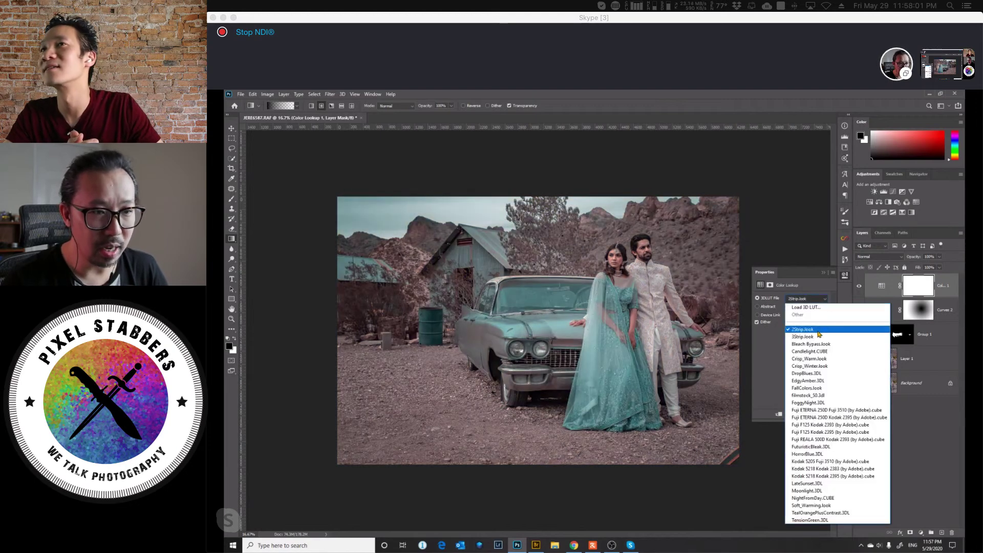
{"action": "left_click", "coordinate": [824, 319]}
{"action": "left_click", "coordinate": [826, 298]}
{"action": "left_click", "coordinate": [817, 341]}
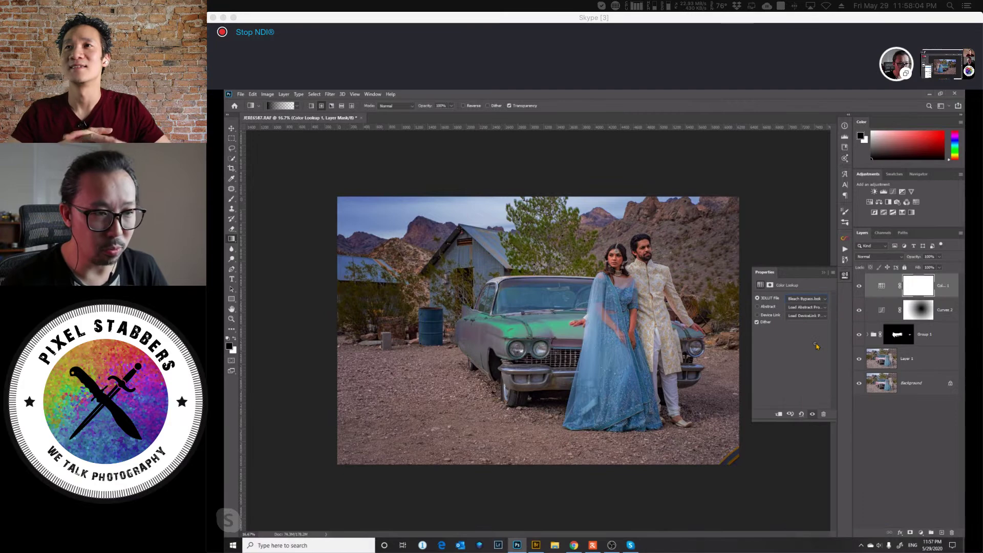
{"action": "left_click", "coordinate": [825, 299]}
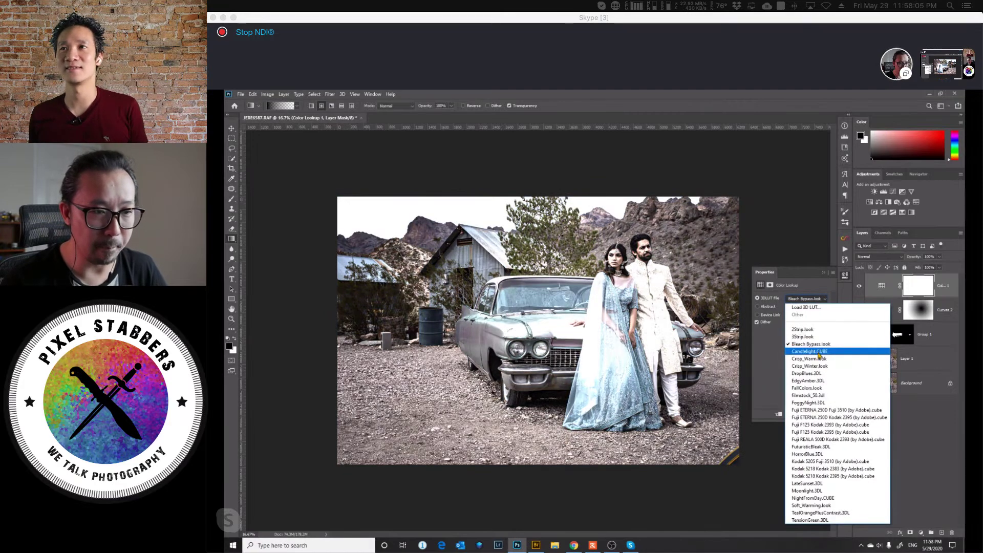
{"action": "left_click", "coordinate": [820, 352]}
{"action": "left_click", "coordinate": [825, 299]}
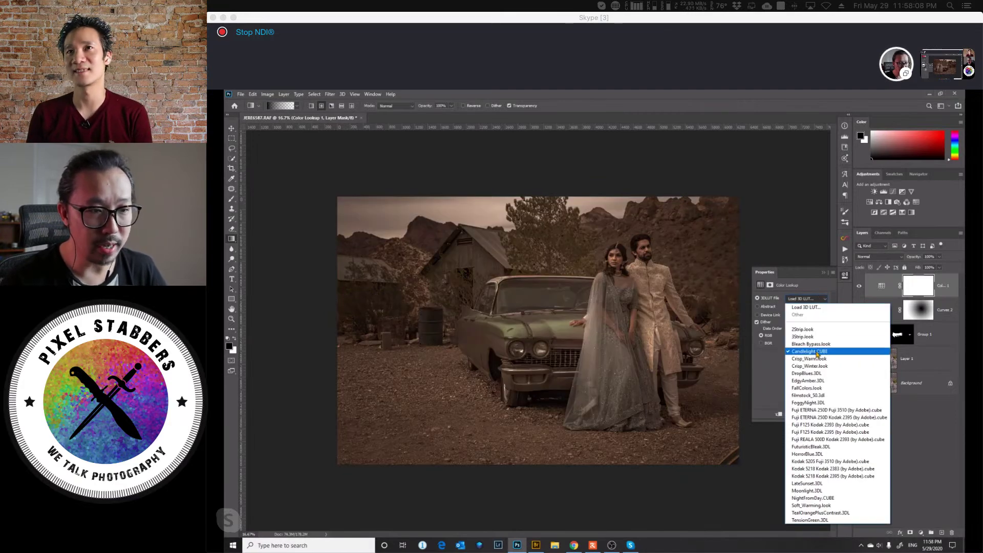
{"action": "left_click", "coordinate": [819, 354]}
{"action": "left_click", "coordinate": [825, 298]}
{"action": "left_click", "coordinate": [820, 355]}
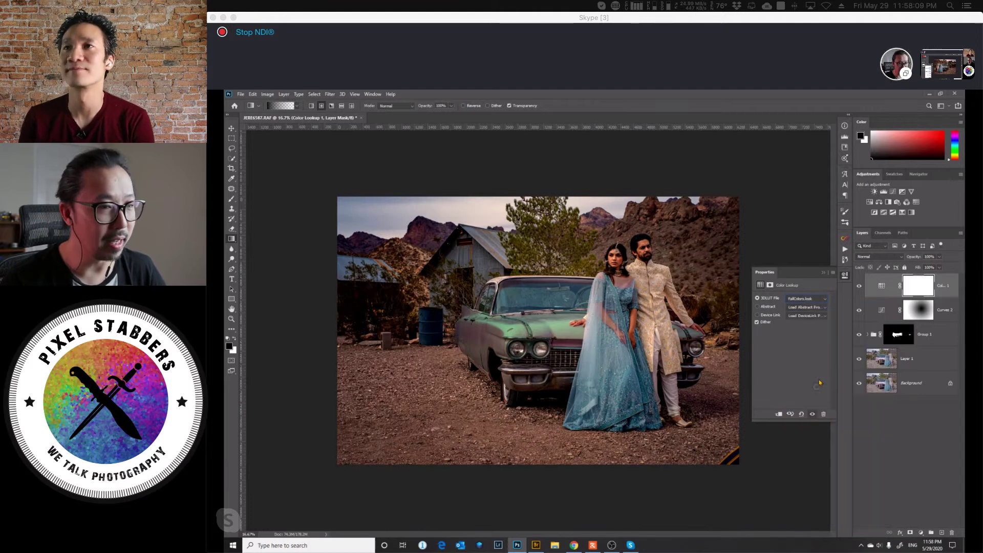
Load a Fuji F125 Kodak 3D LUT into the Color Lookup layer and reduce the layer's fill.
{"action": "left_click", "coordinate": [826, 298]}
{"action": "left_click", "coordinate": [820, 382]}
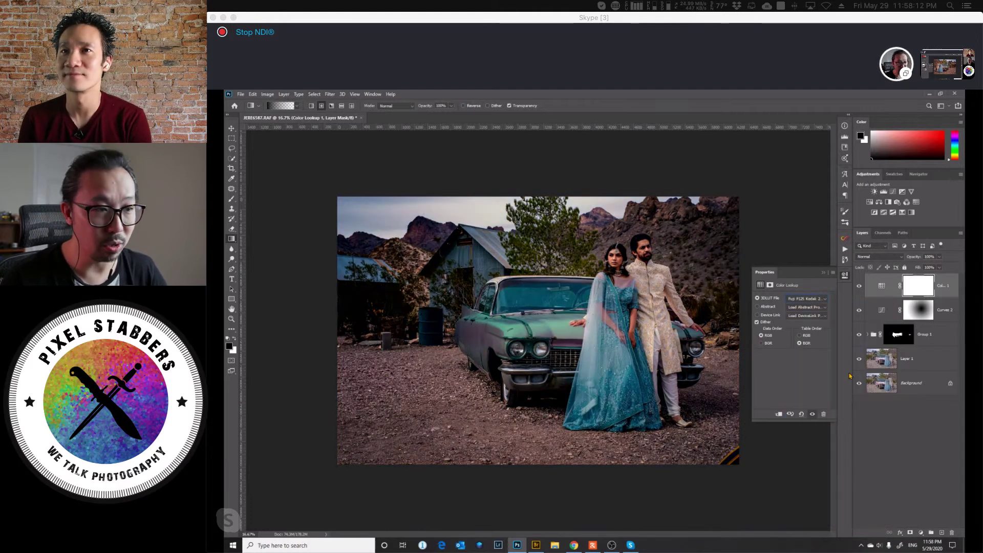
{"action": "left_click", "coordinate": [939, 257]}
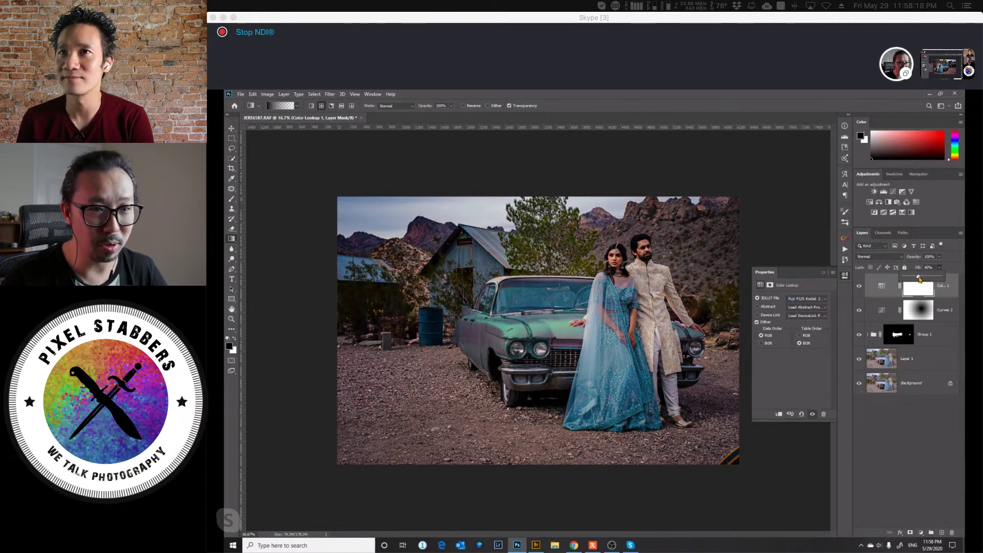
Add a Curves adjustment layer on top, lift its RGB black point and pull down the red channel's shadows.
{"action": "left_click", "coordinate": [893, 192]}
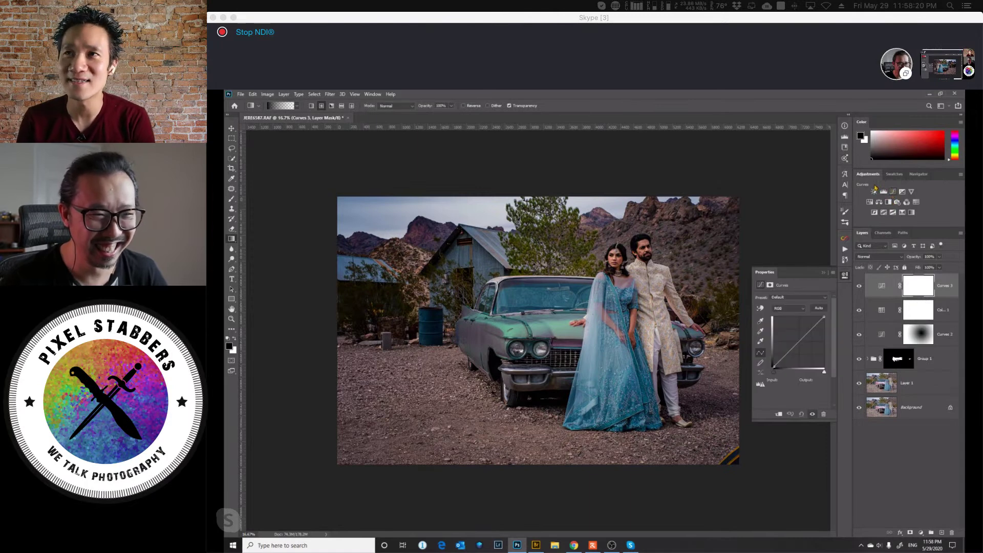
{"action": "left_click_drag", "start_coordinate": [774, 367], "coordinate": [774, 354]}
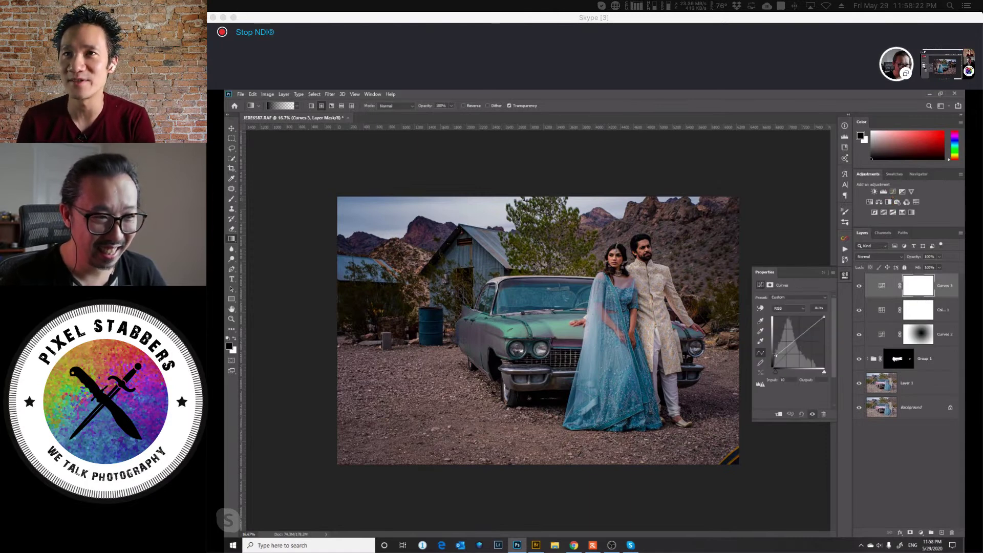
{"action": "left_click", "coordinate": [791, 308]}
{"action": "left_click", "coordinate": [783, 314]}
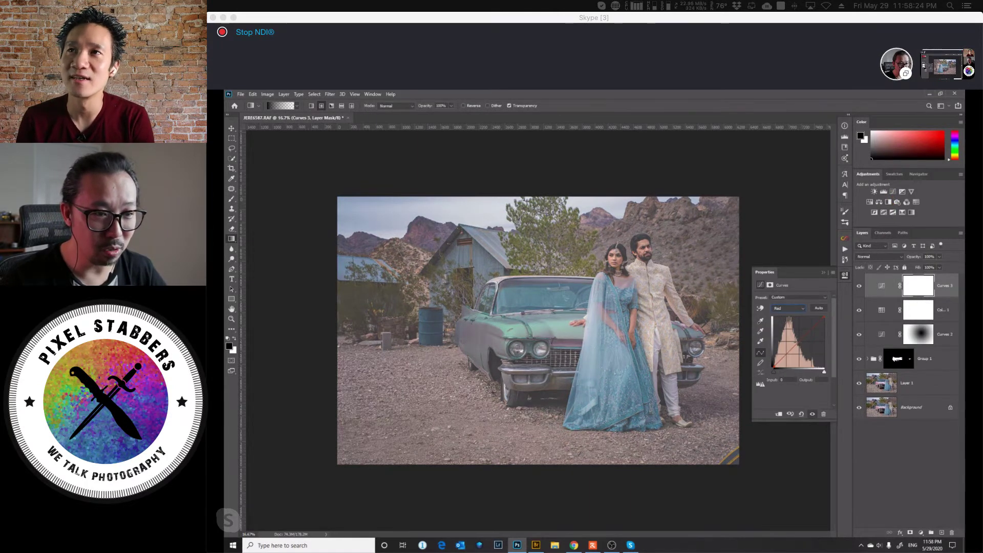
{"action": "left_click_drag", "start_coordinate": [786, 360], "coordinate": [787, 365]}
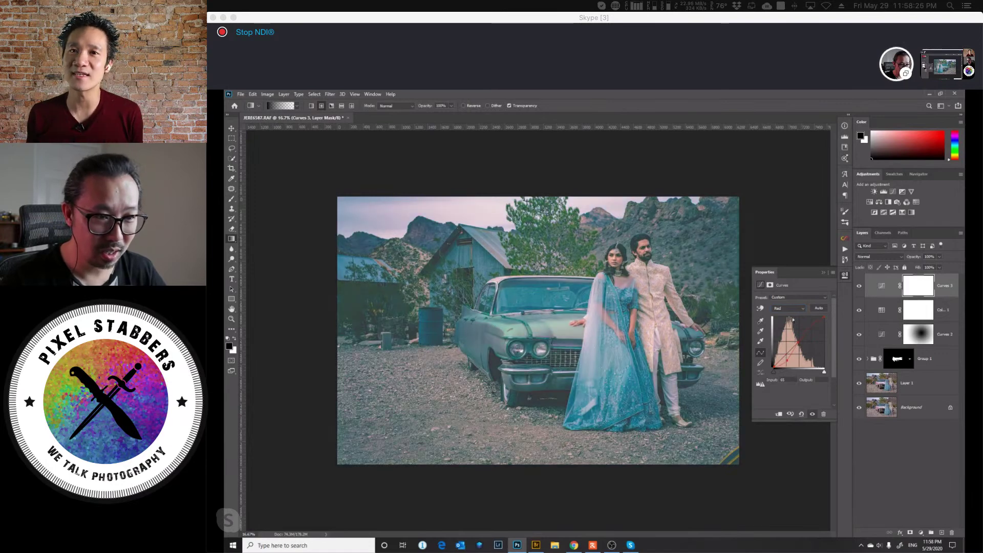
Reshape the green channel's curve and pull down the blue channel's shadows in the top Curves layer.
{"action": "left_click", "coordinate": [788, 310]}
{"action": "left_click", "coordinate": [787, 310]}
{"action": "left_click", "coordinate": [788, 310]}
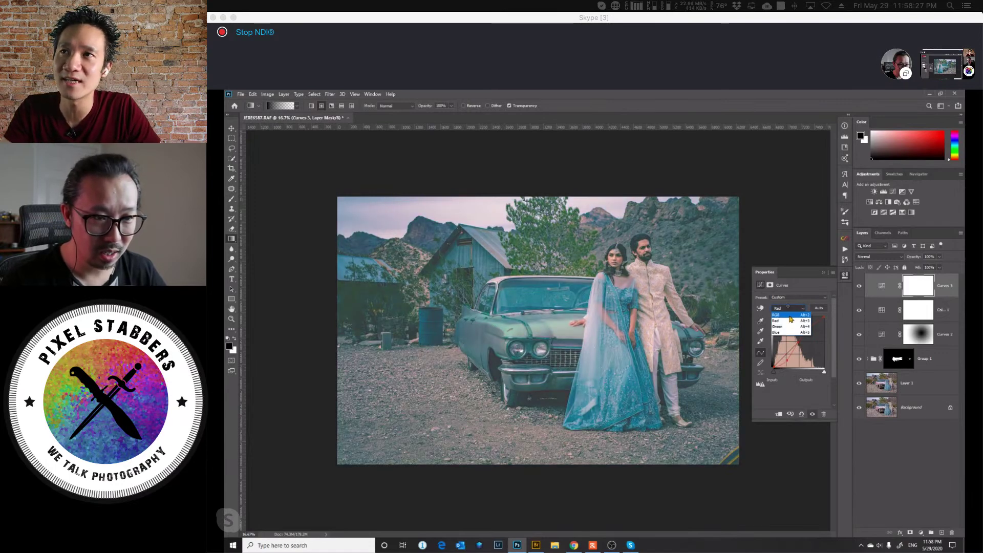
{"action": "left_click", "coordinate": [794, 324]}
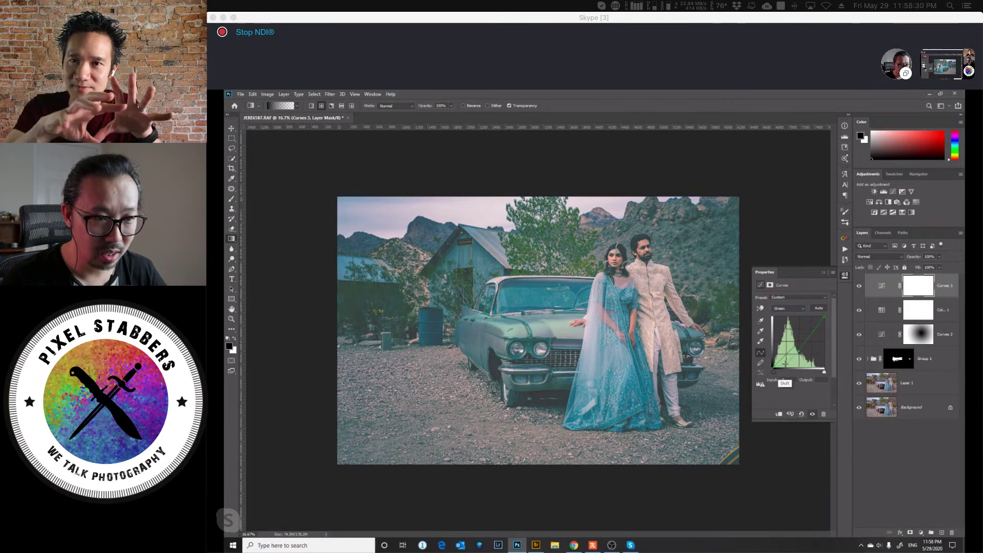
{"action": "left_click_drag", "start_coordinate": [786, 355], "coordinate": [801, 347]}
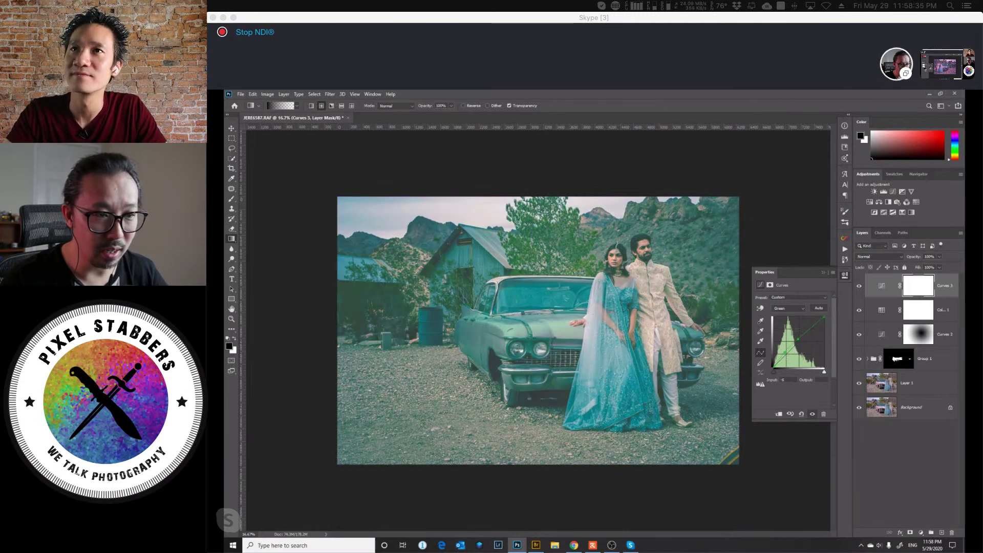
{"action": "key", "text": "alt+5"}
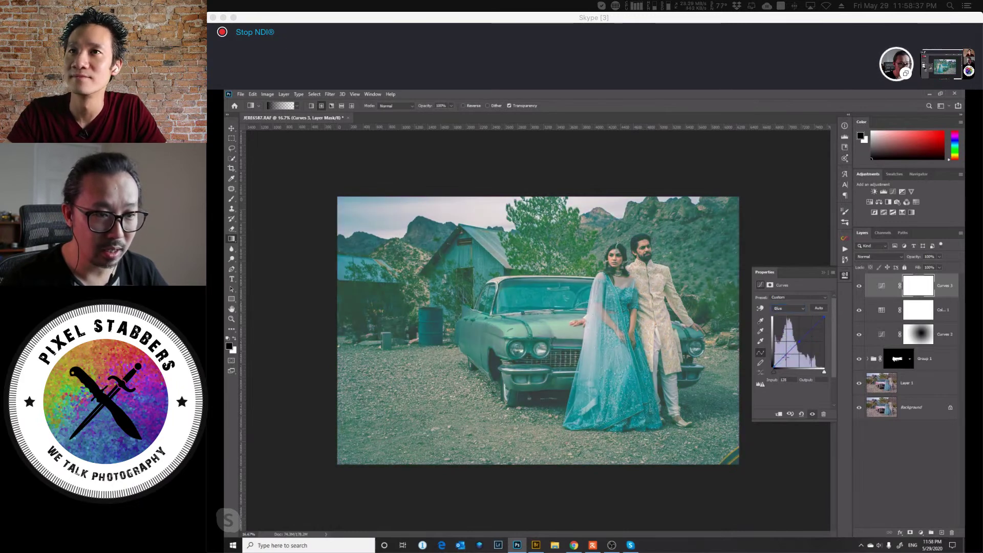
{"action": "left_click_drag", "start_coordinate": [786, 355], "coordinate": [786, 361]}
Rebalance the shadow points of the green and red channels in the top Curves layer.
{"action": "left_click", "coordinate": [789, 309]}
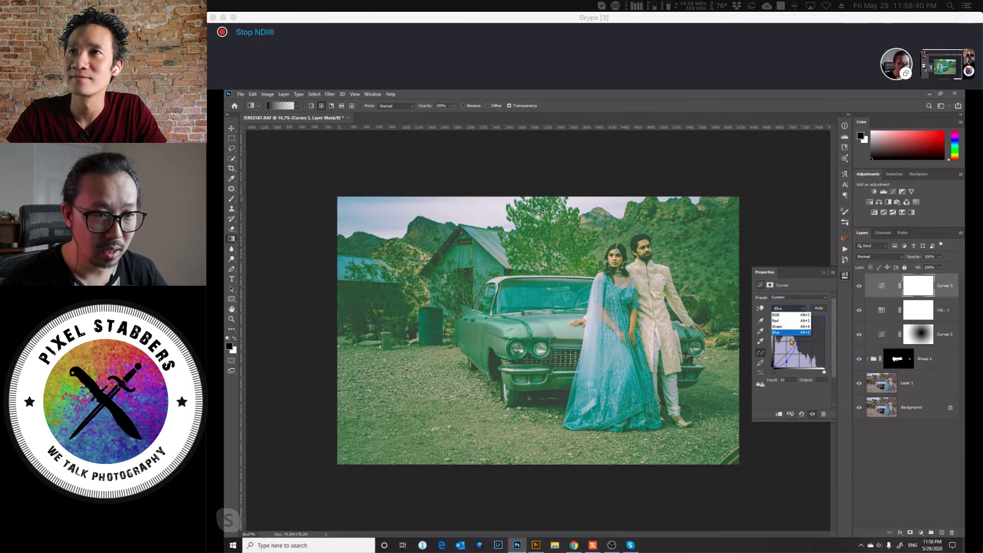
{"action": "left_click", "coordinate": [780, 326]}
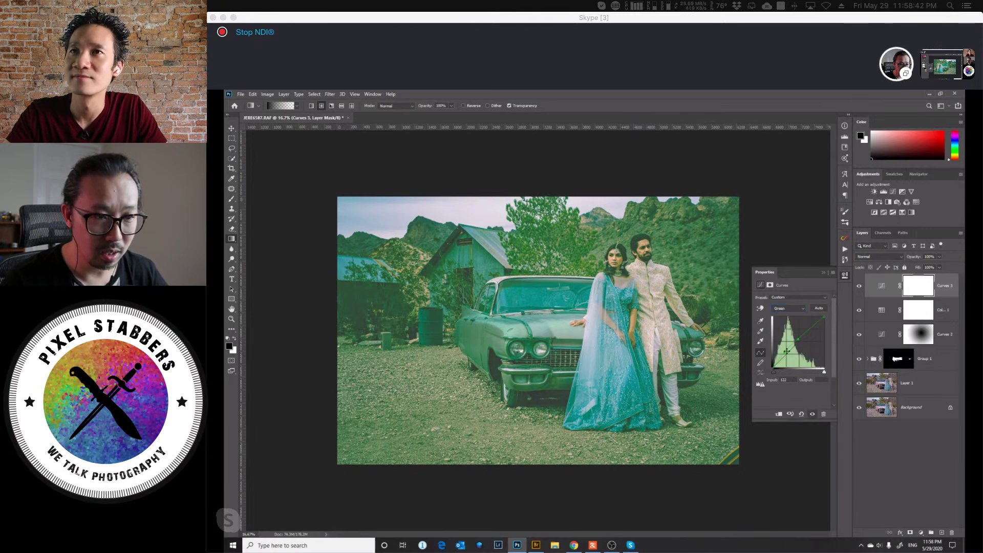
{"action": "left_click_drag", "start_coordinate": [788, 362], "coordinate": [786, 355]}
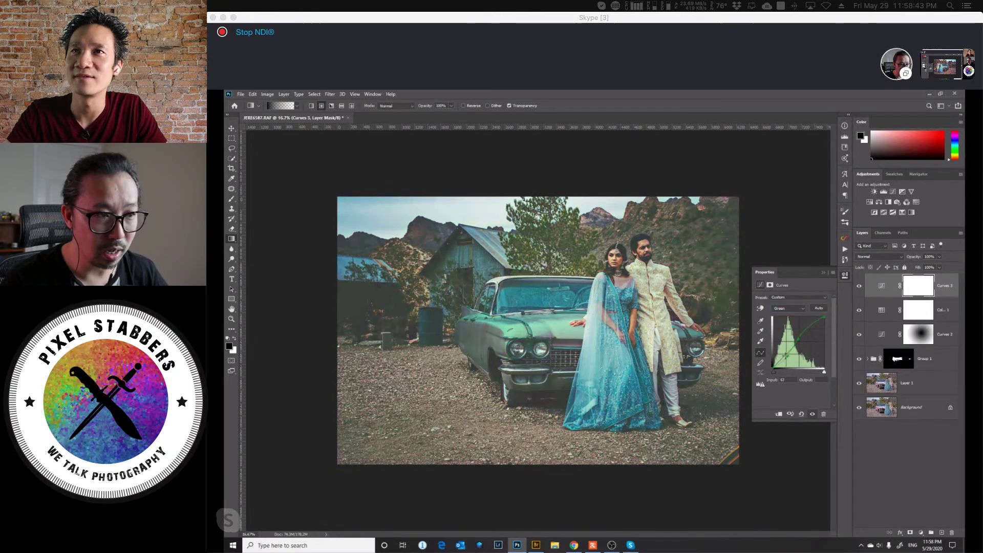
{"action": "left_click", "coordinate": [789, 308]}
{"action": "left_click", "coordinate": [779, 318]}
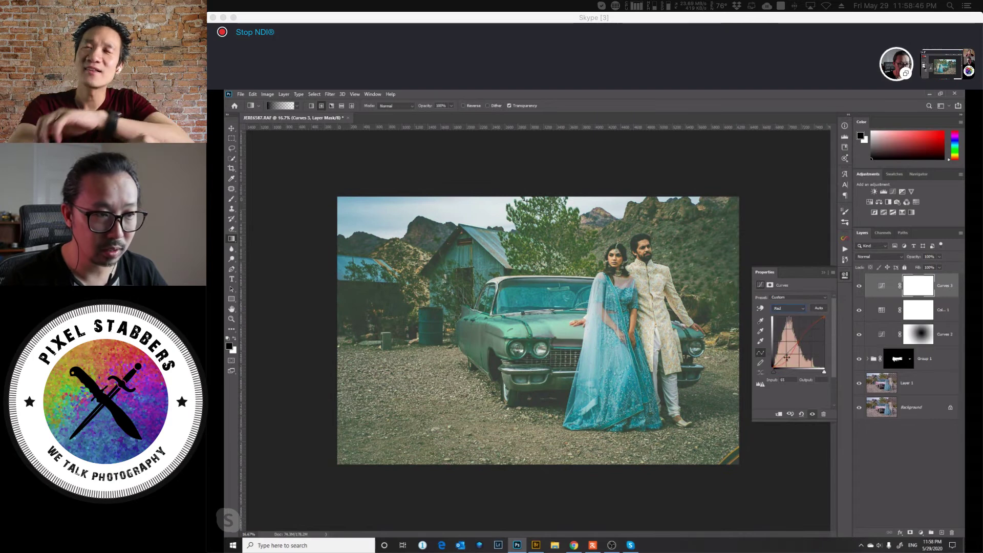
{"action": "left_click_drag", "start_coordinate": [787, 358], "coordinate": [787, 359]}
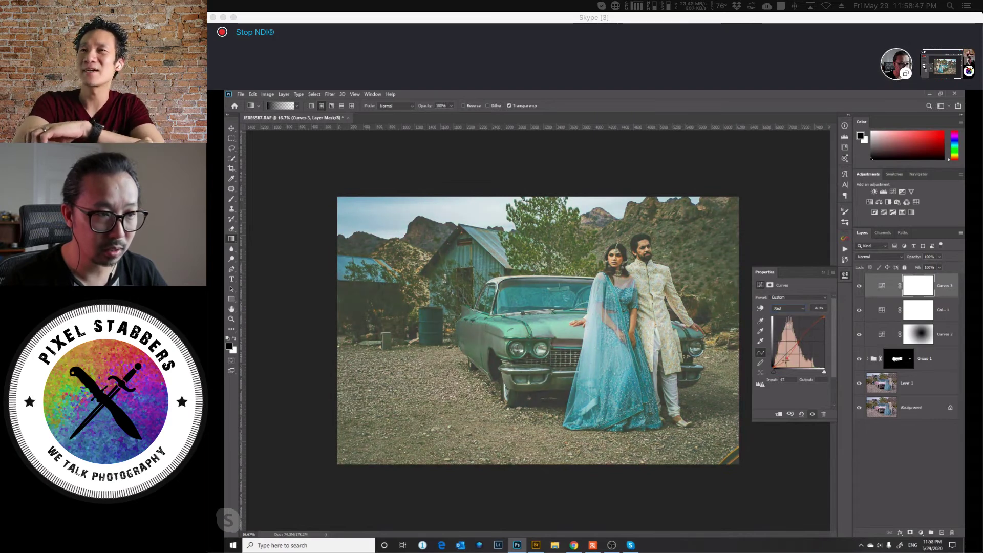
Lower the raised black point of the RGB curve to deepen the photo's shadows.
{"action": "left_click", "coordinate": [787, 308]}
{"action": "left_click", "coordinate": [779, 313]}
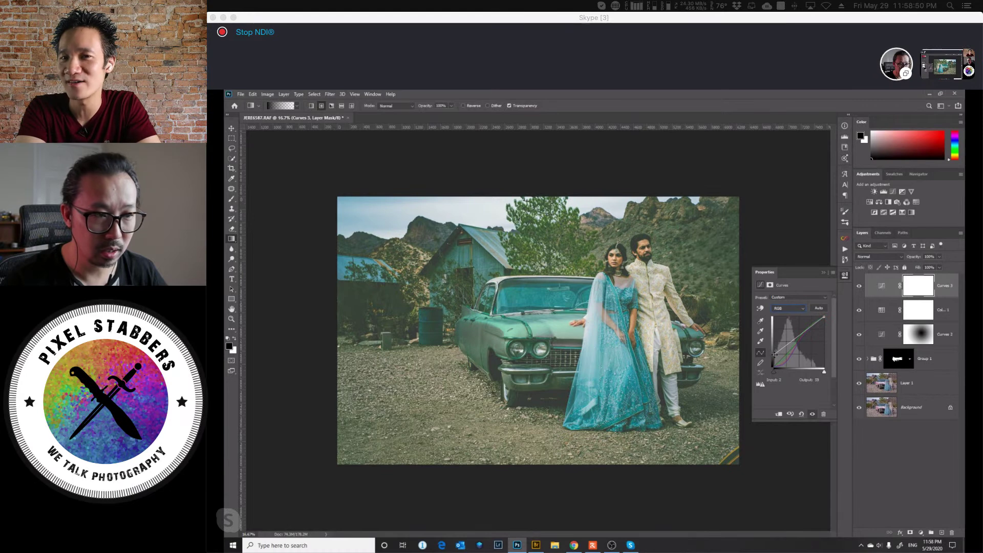
{"action": "left_click_drag", "start_coordinate": [775, 354], "coordinate": [773, 363]}
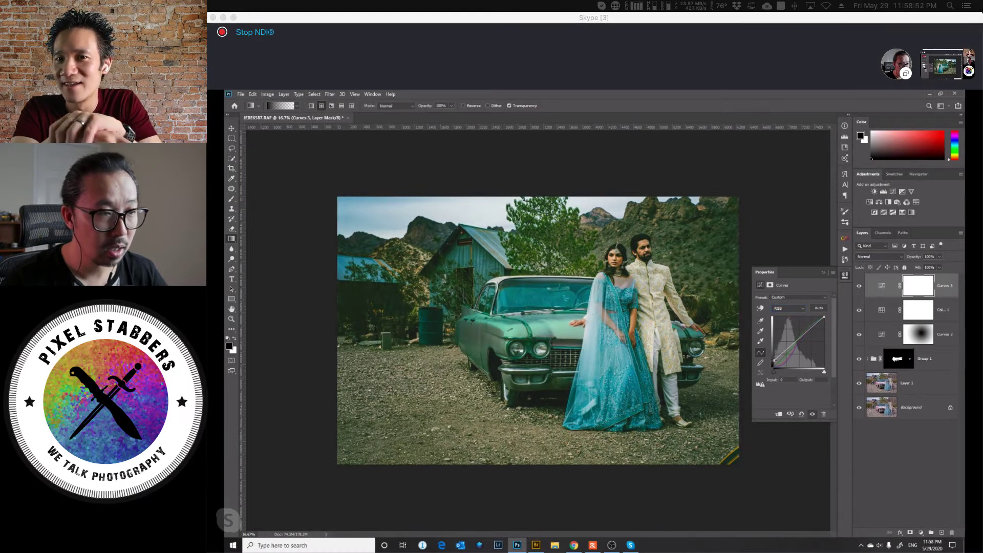
Delete the manually toned Curves layer and run the saved Fusion action to add a ready-made Curves grade.
{"action": "left_click", "coordinate": [845, 249]}
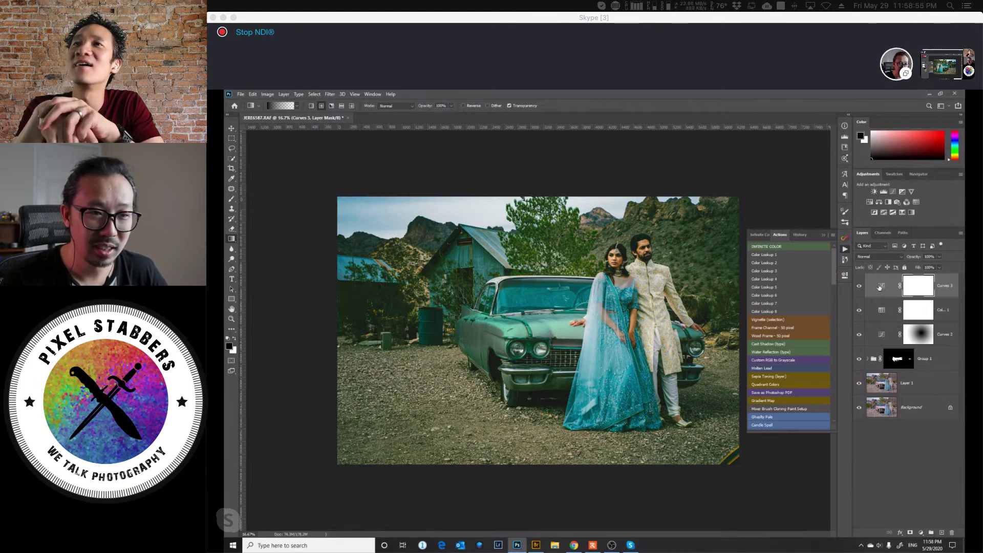
{"action": "left_click_drag", "start_coordinate": [880, 288], "coordinate": [952, 532]}
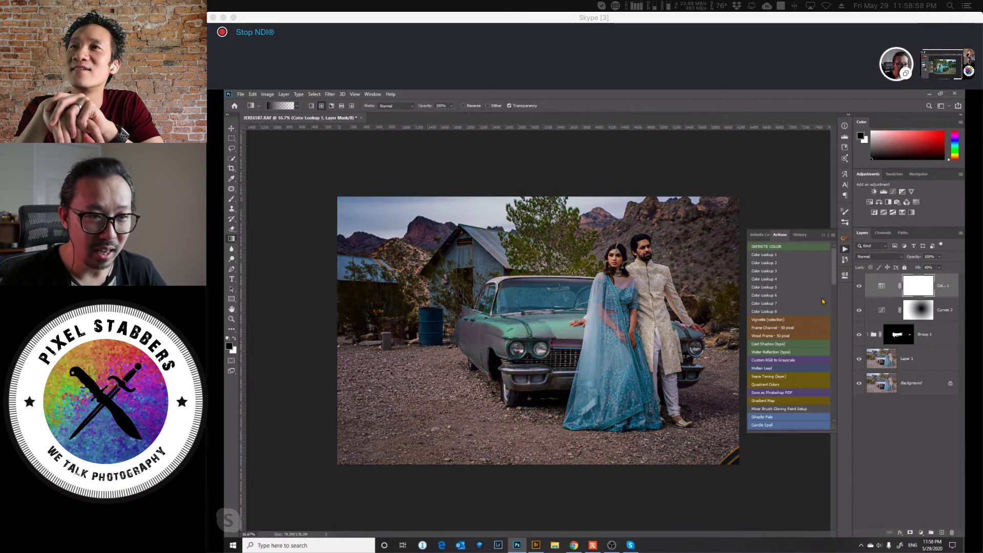
{"action": "left_click_drag", "start_coordinate": [834, 264], "coordinate": [839, 437]}
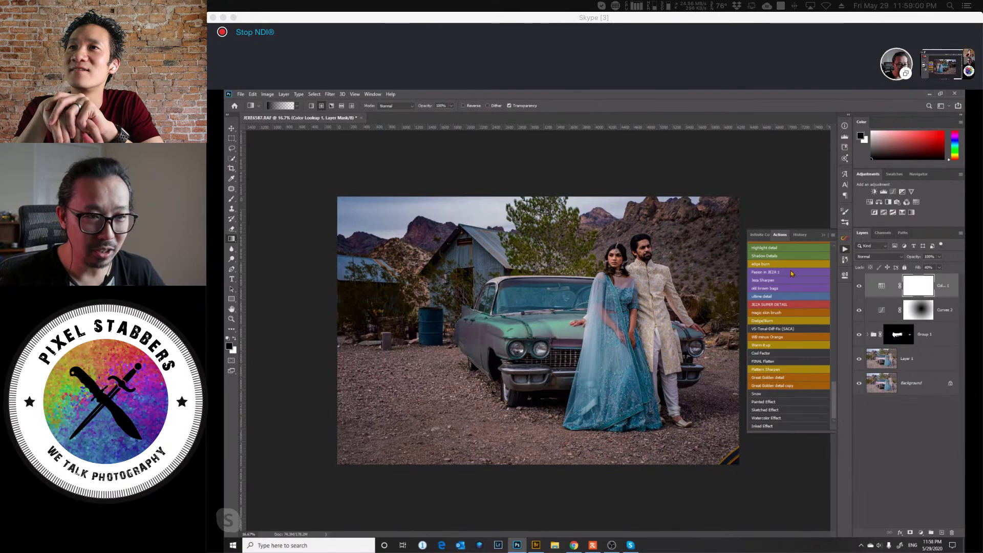
{"action": "key", "text": "ctrl+z"}
{"action": "left_click", "coordinate": [824, 235]}
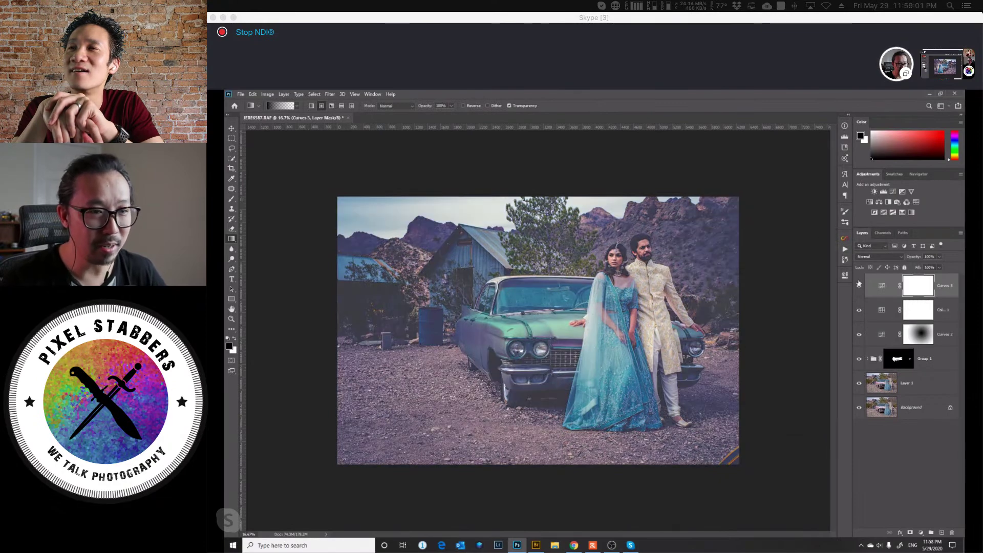
Compare the photo with and without the action's Curves layer and pull down its blue channel's shadows.
{"action": "left_click", "coordinate": [859, 285]}
{"action": "left_click", "coordinate": [859, 286]}
{"action": "double_click", "coordinate": [878, 295]}
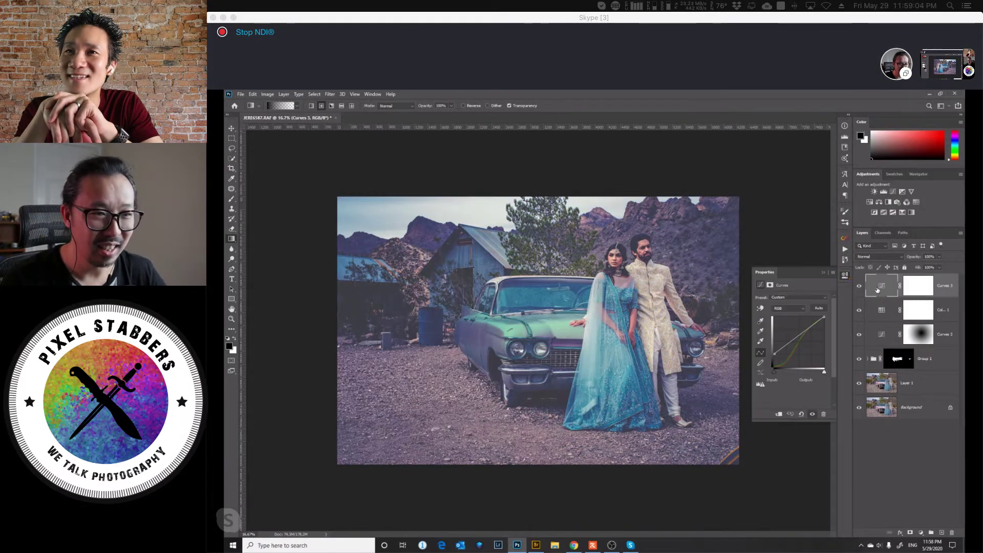
{"action": "left_click", "coordinate": [788, 308]}
{"action": "left_click", "coordinate": [792, 333]}
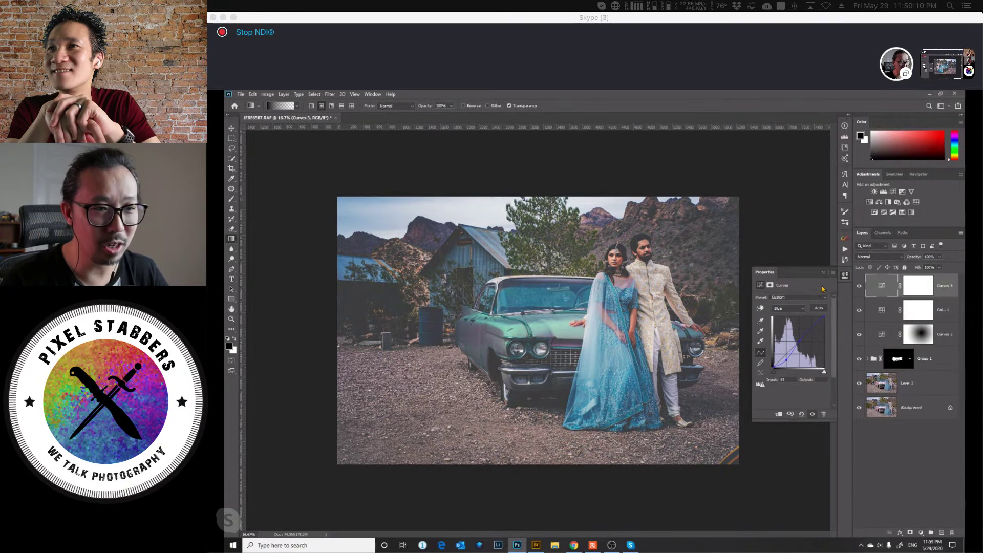
Lower the RGB black point of the top Curves layer and compare the photo with and without the layer.
{"action": "left_click", "coordinate": [787, 310]}
{"action": "left_click", "coordinate": [787, 315]}
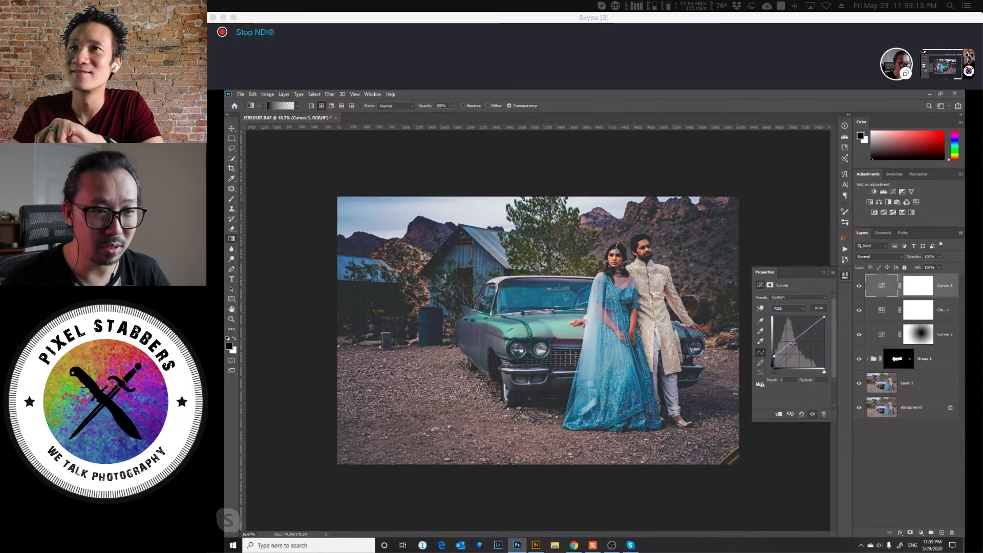
{"action": "left_click", "coordinate": [860, 286]}
{"action": "left_click", "coordinate": [860, 288]}
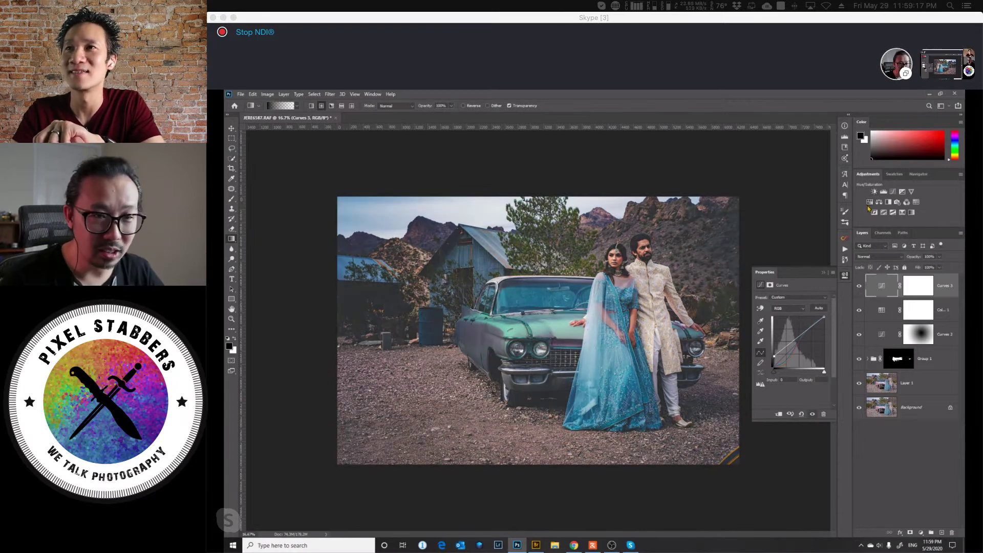
Add a Levels adjustment layer on top with black input 10 and compare the grade with the original Background.
{"action": "left_click", "coordinate": [884, 193]}
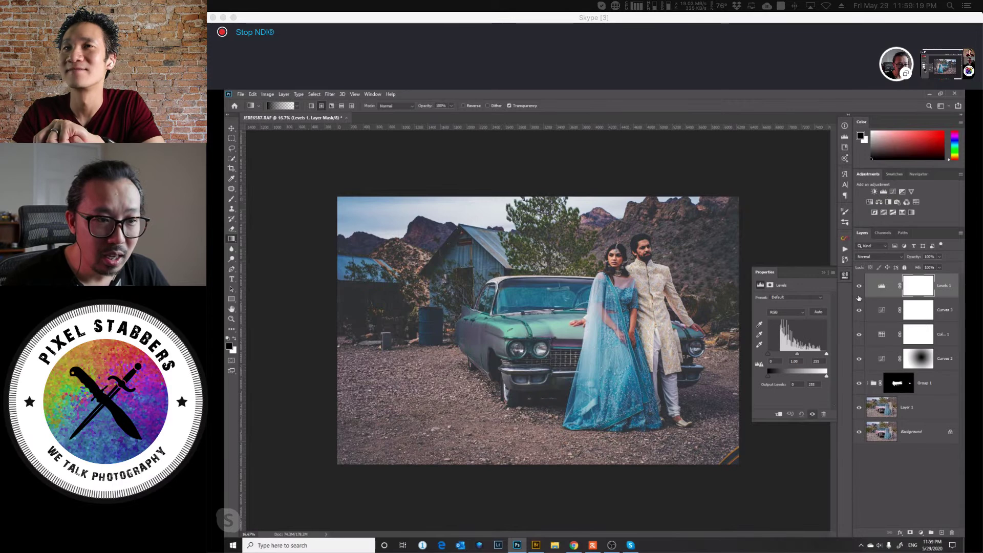
{"action": "left_click_drag", "start_coordinate": [776, 356], "coordinate": [771, 358]}
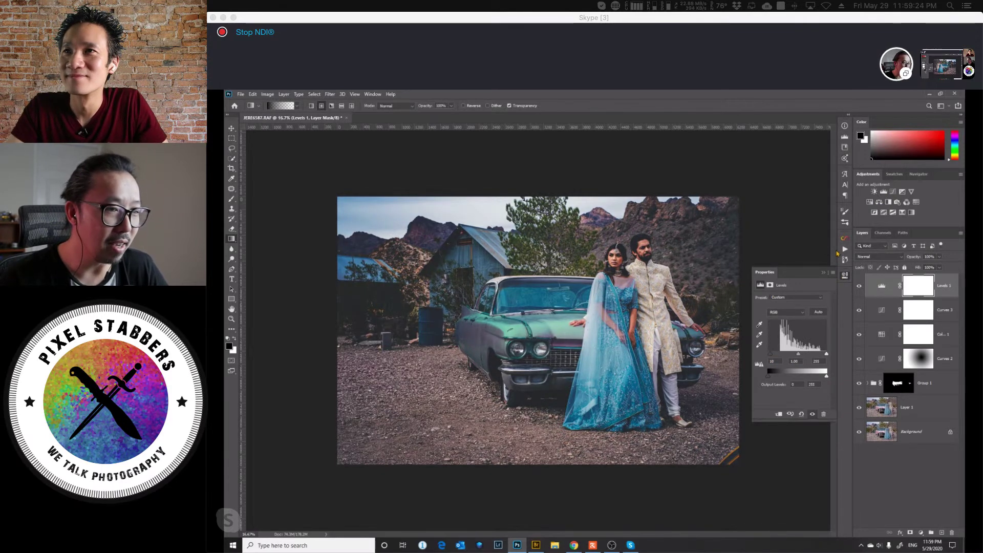
{"action": "left_click", "coordinate": [859, 433], "text": "alt"}
{"action": "left_click", "coordinate": [860, 433], "text": "alt"}
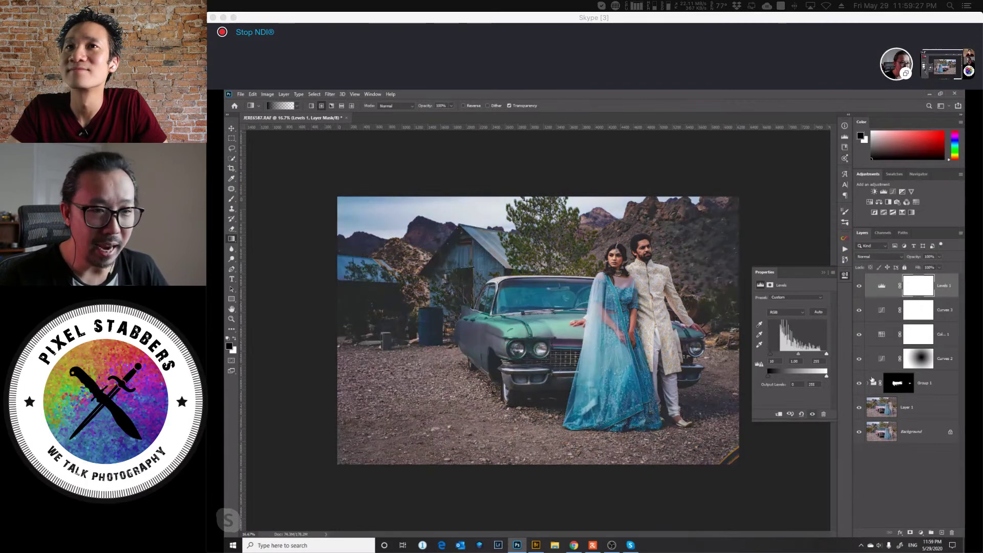
Add a Vibrance adjustment layer on top with Vibrance +100 and compare the photo with and without it.
{"action": "left_click", "coordinate": [912, 192]}
{"action": "mouse_move", "coordinate": [805, 307]}
{"action": "left_mouse_down"}
{"action": "mouse_move", "coordinate": [828, 304]}
{"action": "mouse_move", "coordinate": [819, 306]}
{"action": "left_mouse_up"}
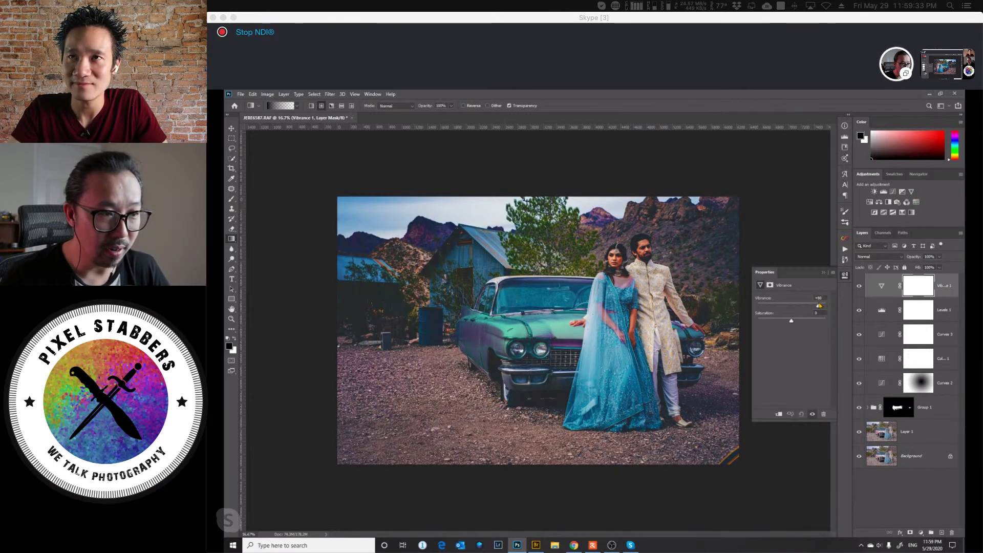
{"action": "left_click", "coordinate": [859, 286]}
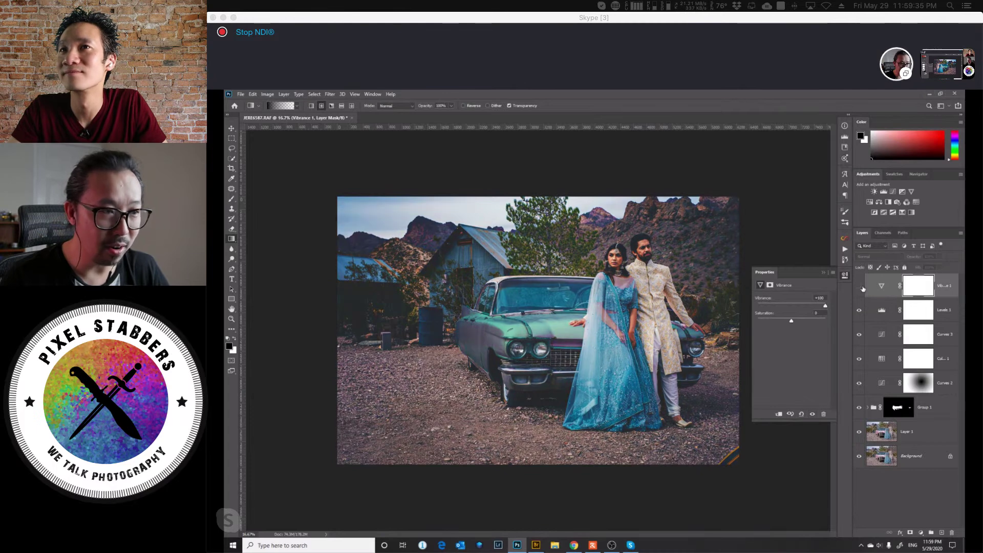
{"action": "left_click", "coordinate": [859, 286]}
Invert the Vibrance layer's mask to black, paint white over the woman's blue dress with a larger brush, and compare the effect.
{"action": "left_click", "coordinate": [904, 287]}
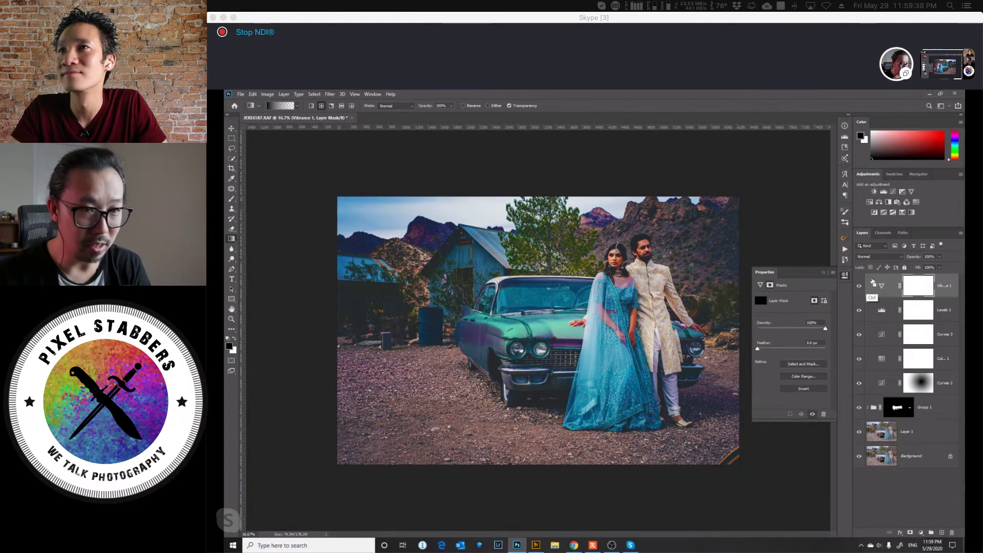
{"action": "key", "text": "ctrl+i"}
{"action": "key", "text": "b"}
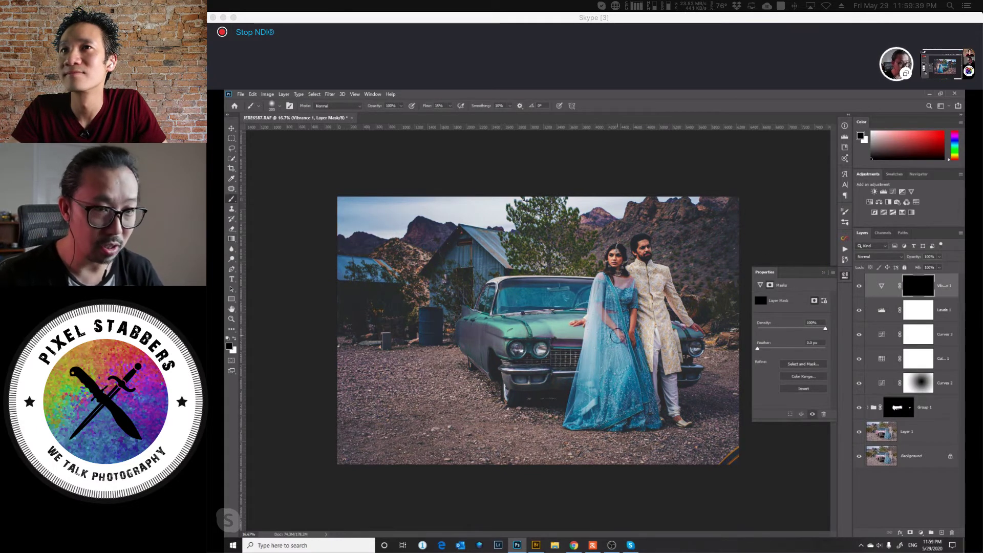
{"action": "key", "text": "bracketright"}
{"action": "key", "text": "bracketright"}
{"action": "key", "text": "x"}
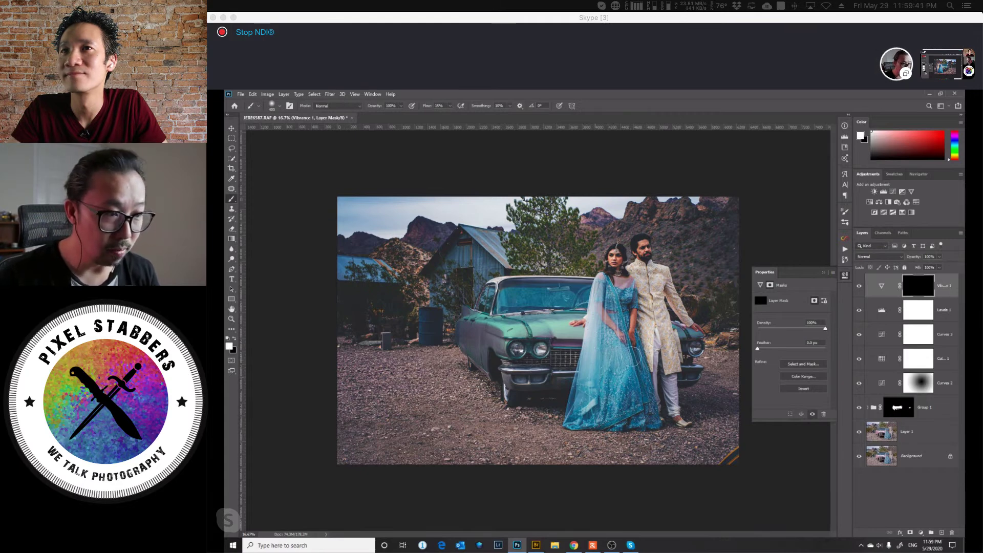
{"action": "mouse_move", "coordinate": [630, 299]}
{"action": "left_mouse_down"}
{"action": "mouse_move", "coordinate": [607, 283]}
{"action": "mouse_move", "coordinate": [588, 424]}
{"action": "mouse_move", "coordinate": [637, 427]}
{"action": "left_mouse_up"}
{"action": "left_click", "coordinate": [860, 286]}
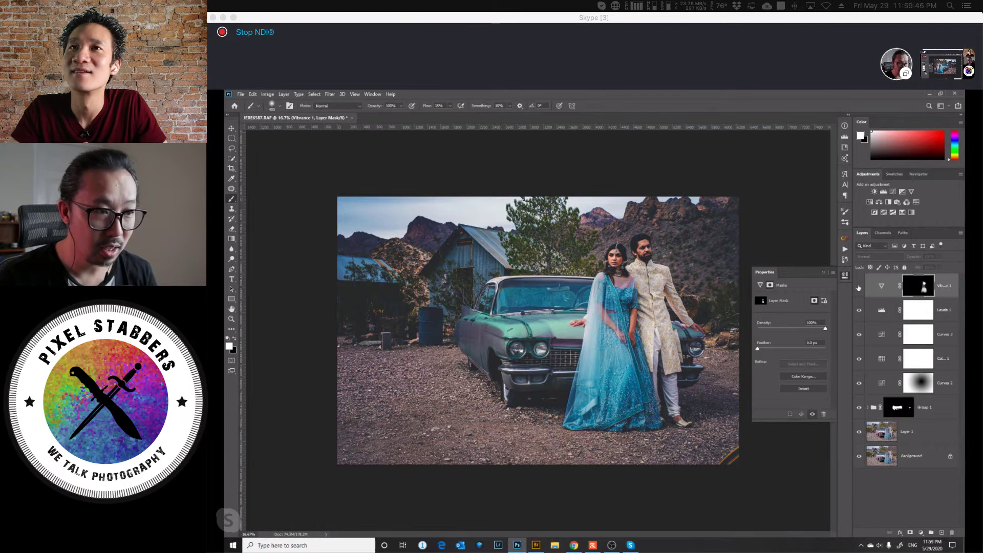
{"action": "left_click", "coordinate": [859, 286]}
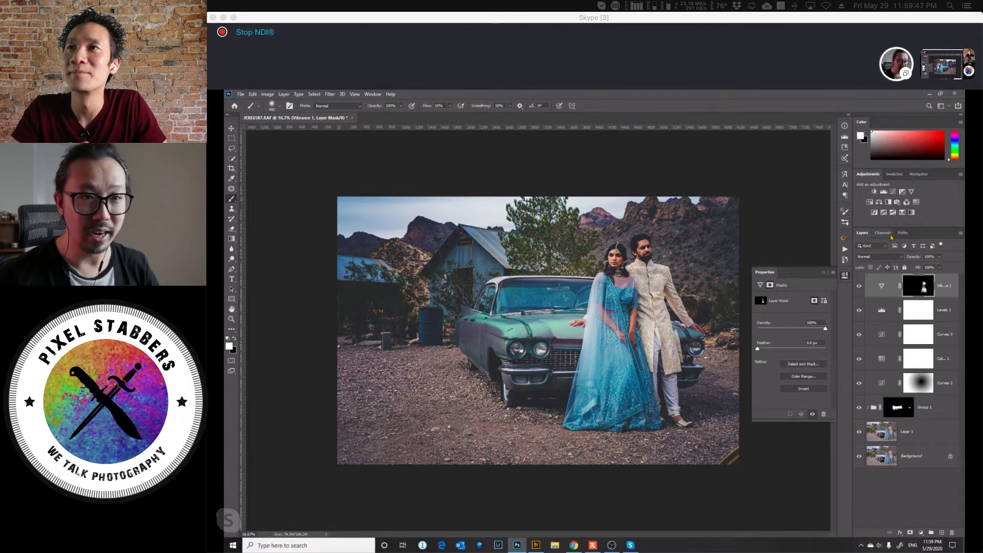
Add a Curves adjustment layer on top with lifted RGB midtones and invert its mask to black.
{"action": "left_click", "coordinate": [893, 192]}
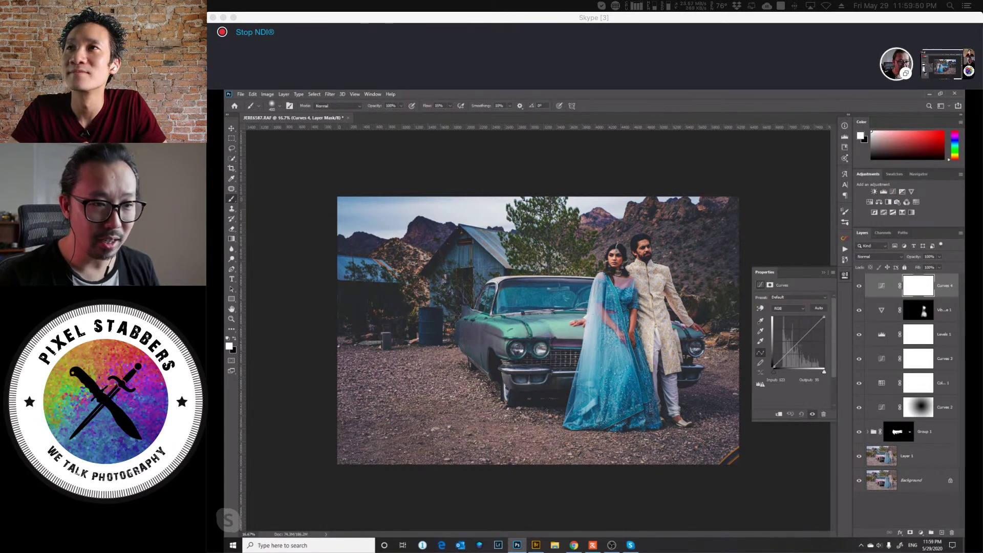
{"action": "left_click_drag", "start_coordinate": [797, 345], "coordinate": [796, 335]}
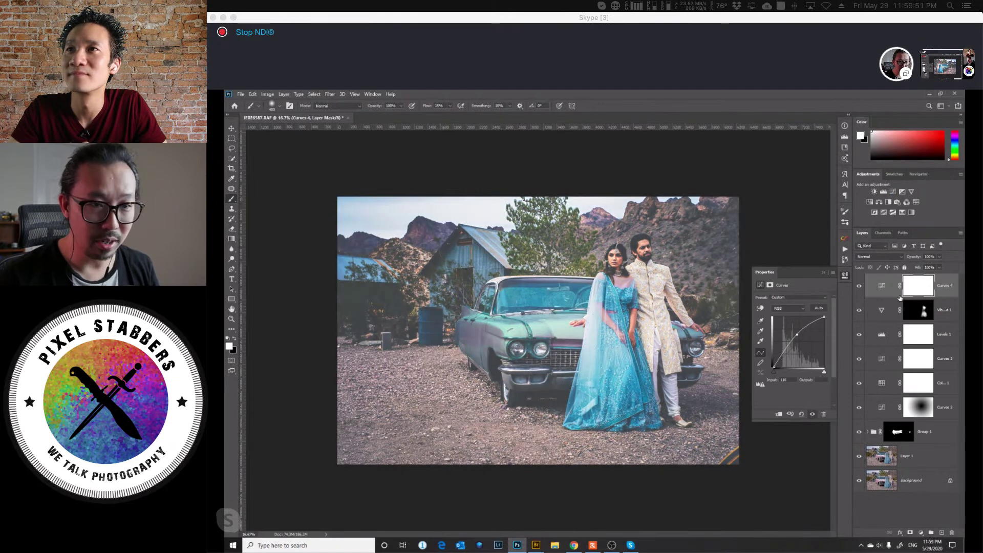
{"action": "left_click", "coordinate": [914, 287]}
{"action": "key", "text": "ctrl+i"}
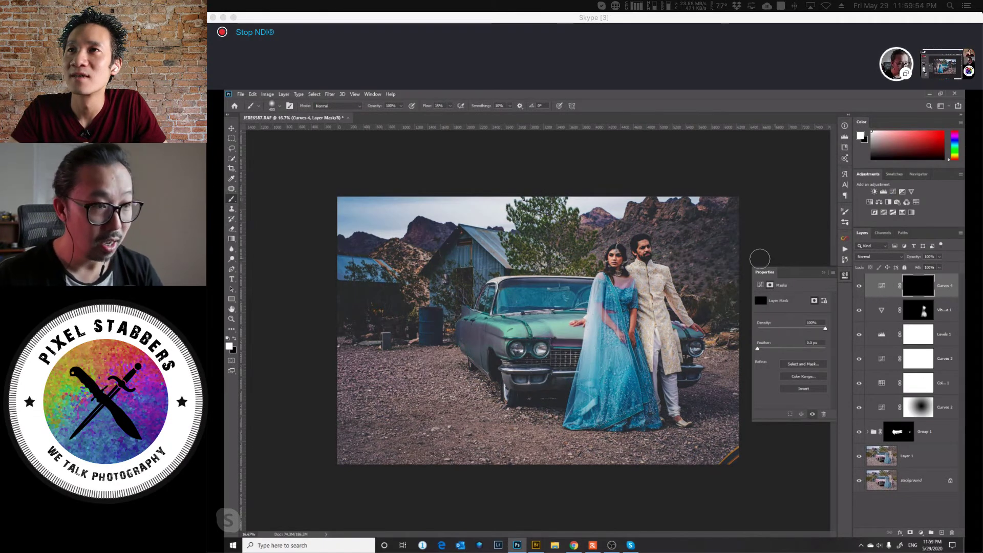
Paint the top Curves brightening onto the couple's faces and the man's trousers, compare it, and lower the layer's fill to 67%.
{"action": "mouse_move", "coordinate": [619, 274]}
{"action": "left_mouse_down"}
{"action": "mouse_move", "coordinate": [615, 261]}
{"action": "mouse_move", "coordinate": [646, 254]}
{"action": "left_mouse_up"}
{"action": "left_click_drag", "start_coordinate": [671, 400], "coordinate": [669, 367]}
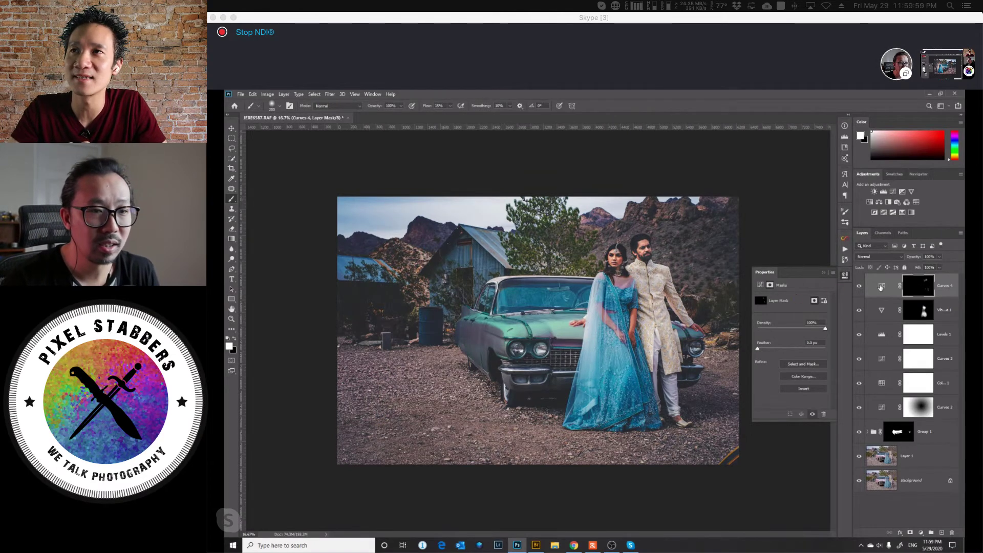
{"action": "left_click", "coordinate": [859, 286]}
{"action": "left_click", "coordinate": [858, 286]}
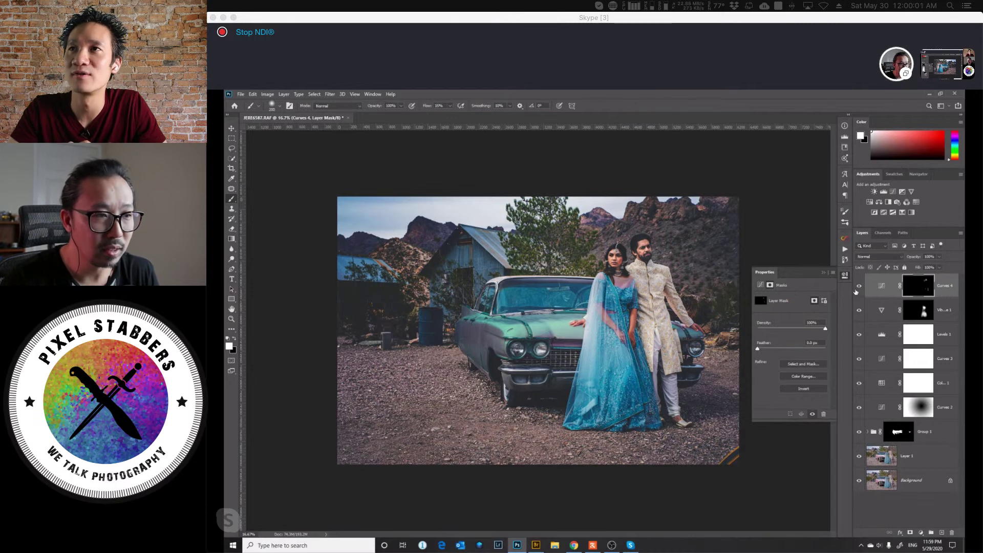
{"action": "left_click", "coordinate": [940, 268]}
{"action": "left_click_drag", "start_coordinate": [941, 276], "coordinate": [930, 279]}
Add another Levels adjustment layer on top and strengthen the contrast by raising the black input and lowering the white input.
{"action": "left_click", "coordinate": [883, 191]}
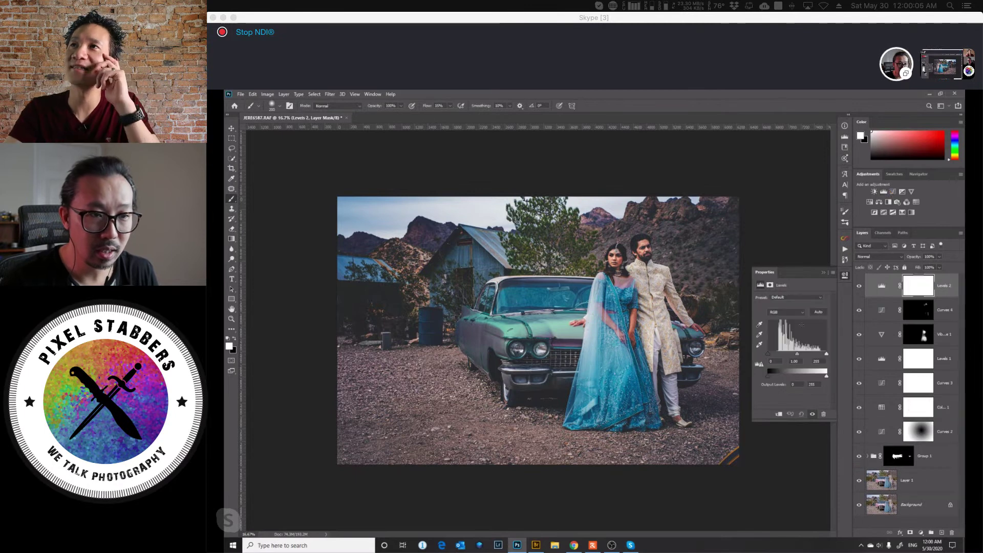
{"action": "left_click_drag", "start_coordinate": [771, 355], "coordinate": [795, 355]}
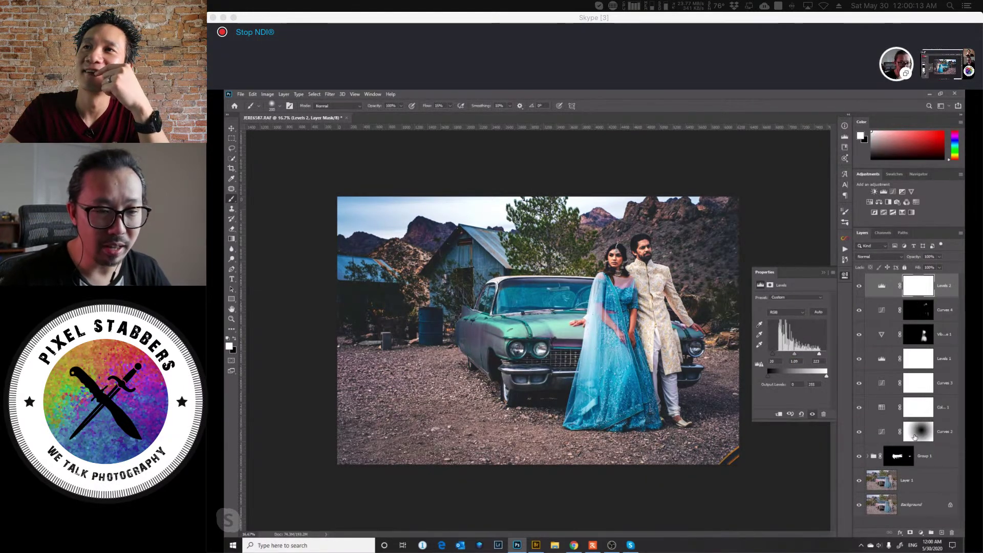
Review the masks of the grading layers from the Color Lookup up to the top Levels, and the top Curves layer's settings.
{"action": "left_click", "coordinate": [918, 409]}
{"action": "left_click", "coordinate": [922, 386]}
{"action": "left_click", "coordinate": [922, 361]}
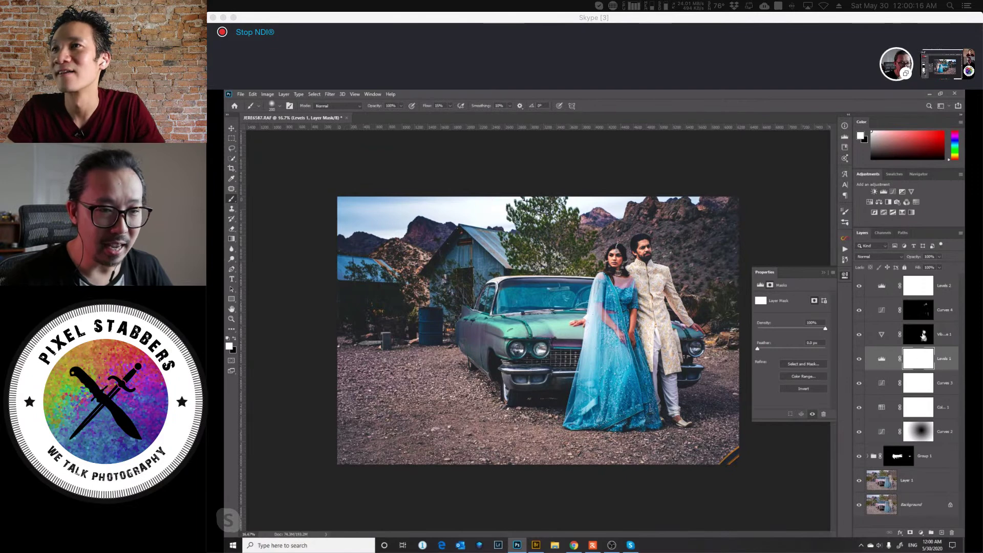
{"action": "left_click", "coordinate": [923, 336]}
{"action": "left_click", "coordinate": [923, 311]}
{"action": "left_click", "coordinate": [923, 287]}
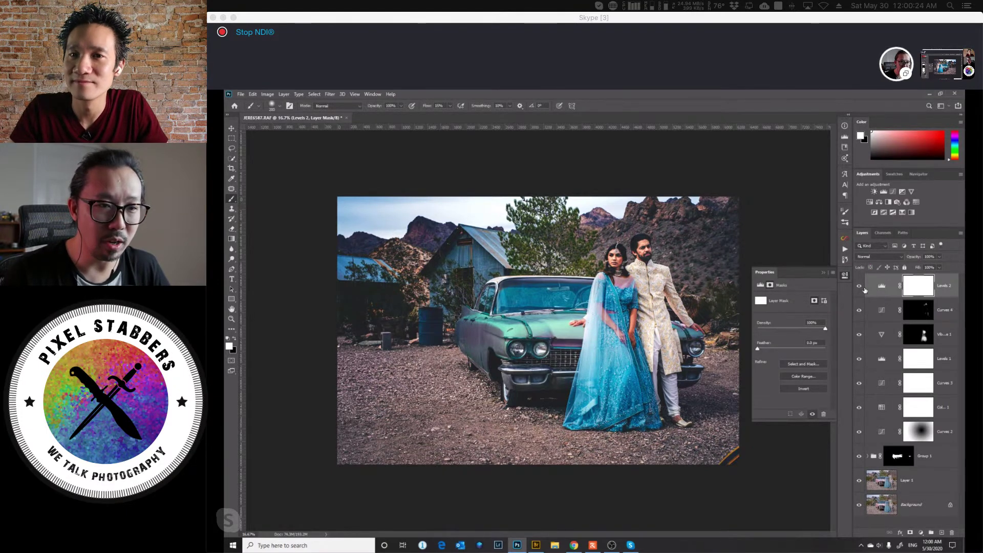
{"action": "left_click", "coordinate": [882, 310]}
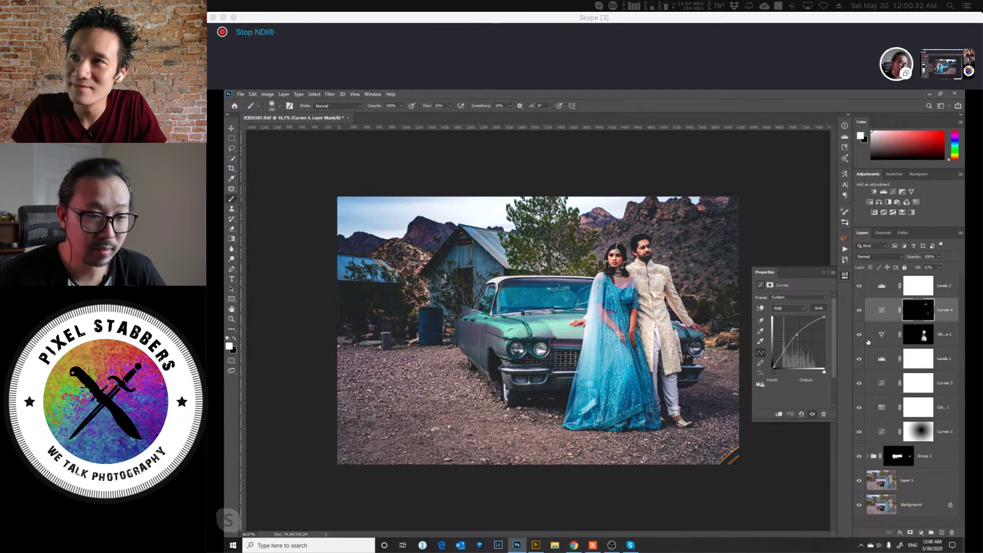
Compare the finished green-car grade with the original Background layer shown alone.
{"action": "left_click", "coordinate": [859, 505], "text": "alt"}
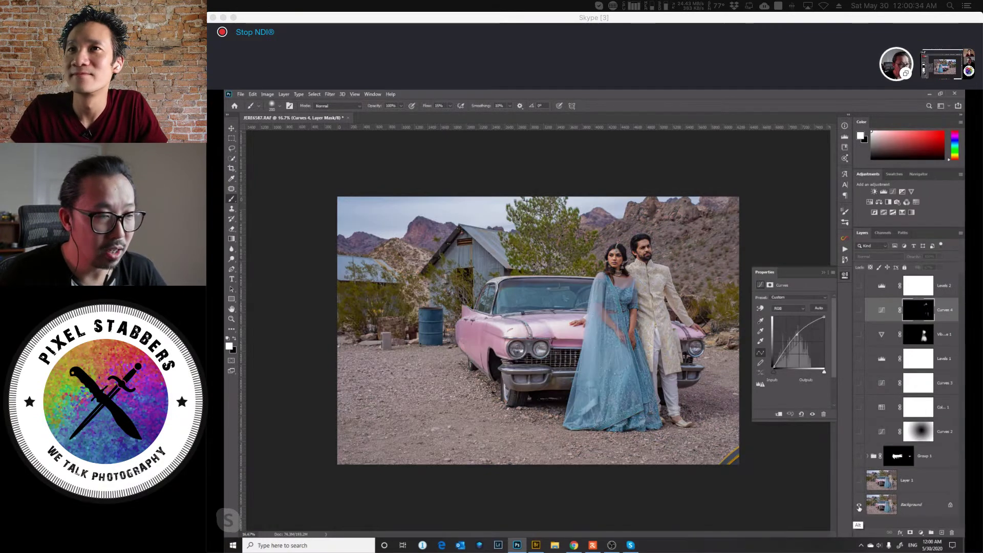
{"action": "left_click", "coordinate": [859, 506], "text": "alt"}
{"action": "left_click", "coordinate": [859, 506], "text": "alt"}
{"action": "left_click", "coordinate": [858, 505], "text": "alt"}
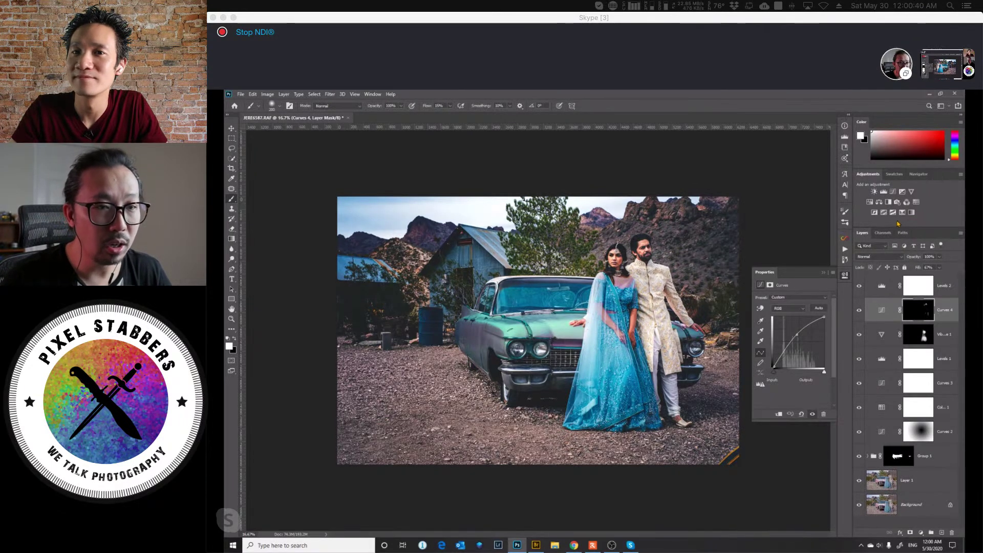
{"action": "left_click", "coordinate": [329, 96]}
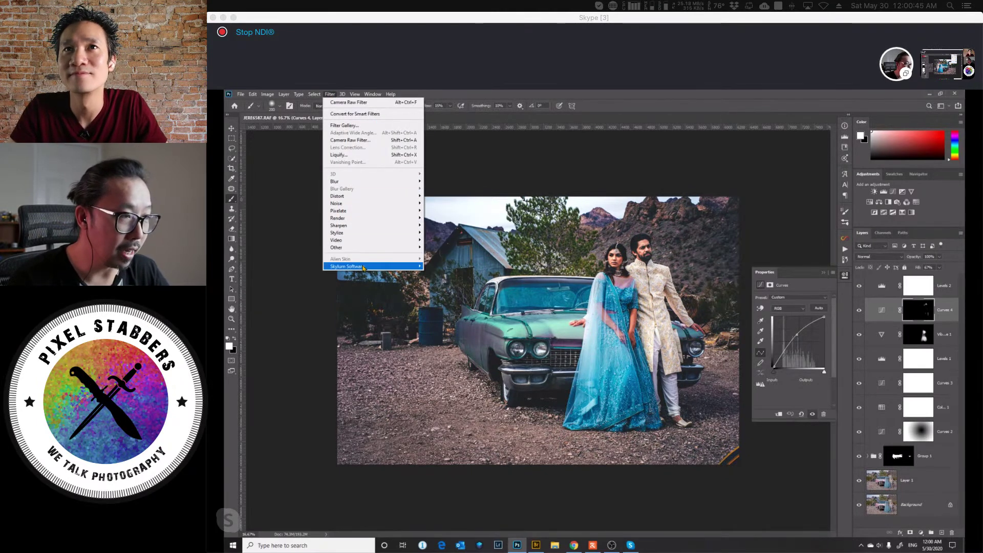
{"action": "mouse_move", "coordinate": [364, 267]}
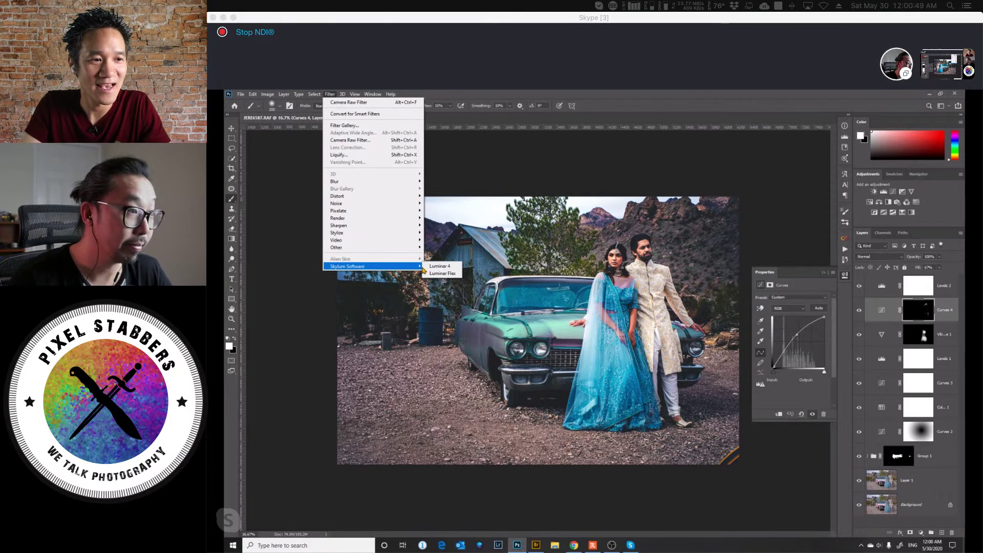
{"action": "mouse_move", "coordinate": [412, 252]}
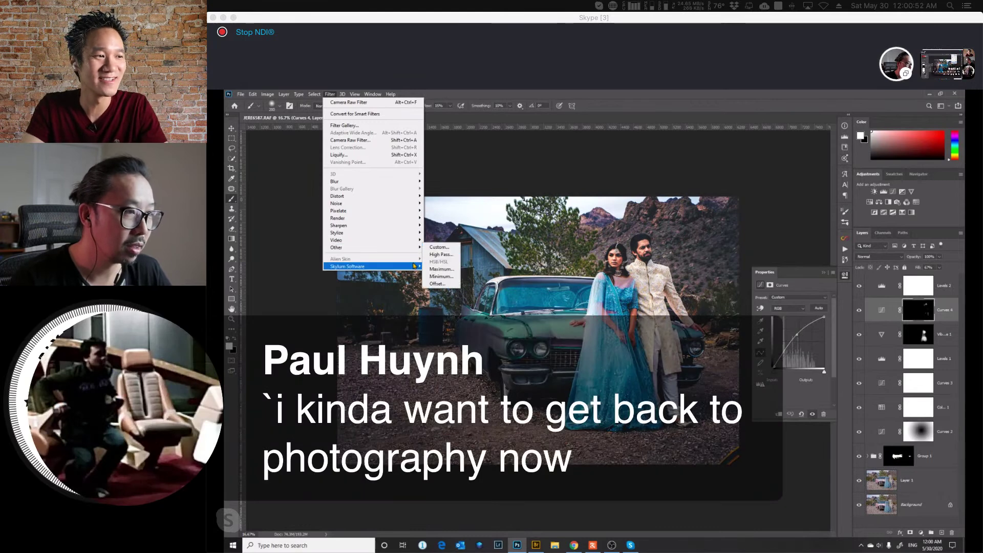
{"action": "left_click", "coordinate": [479, 169]}
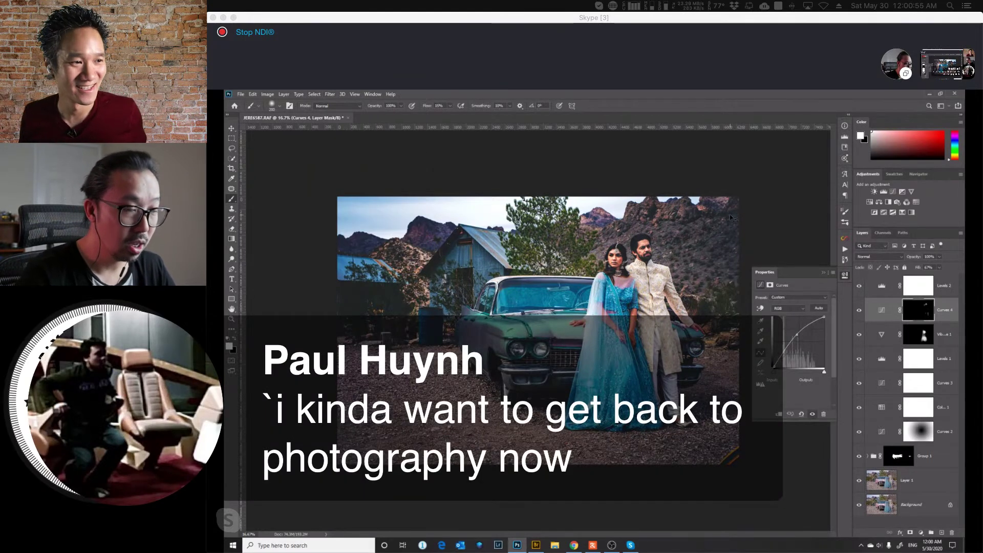
{"action": "key", "text": "ctrl+plus"}
{"action": "key", "text": "ctrl+minus"}
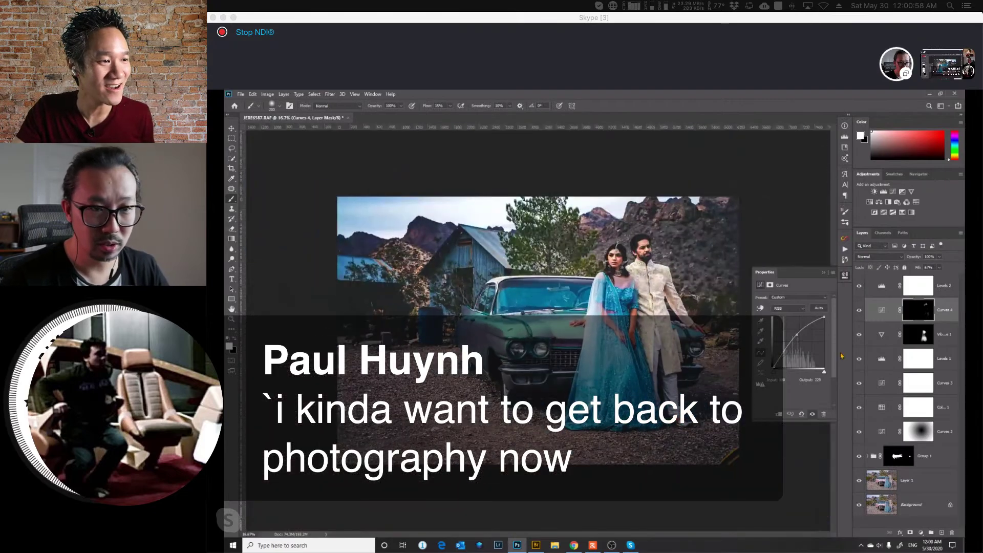
Group all the adjustment layers together with the car recolour group and reduce the new group's opacity to about 40%.
{"action": "left_click", "coordinate": [929, 285]}
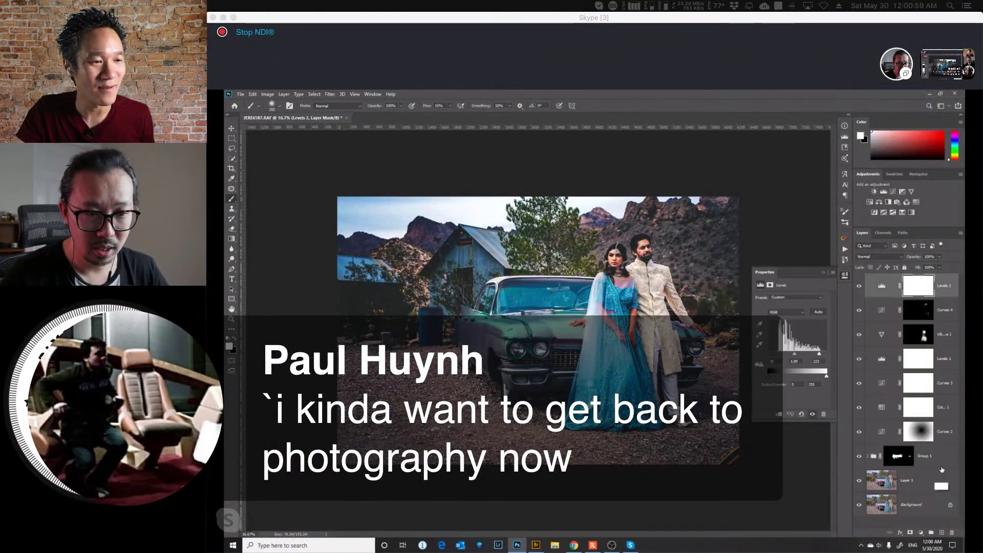
{"action": "left_click", "coordinate": [942, 460], "text": "shift"}
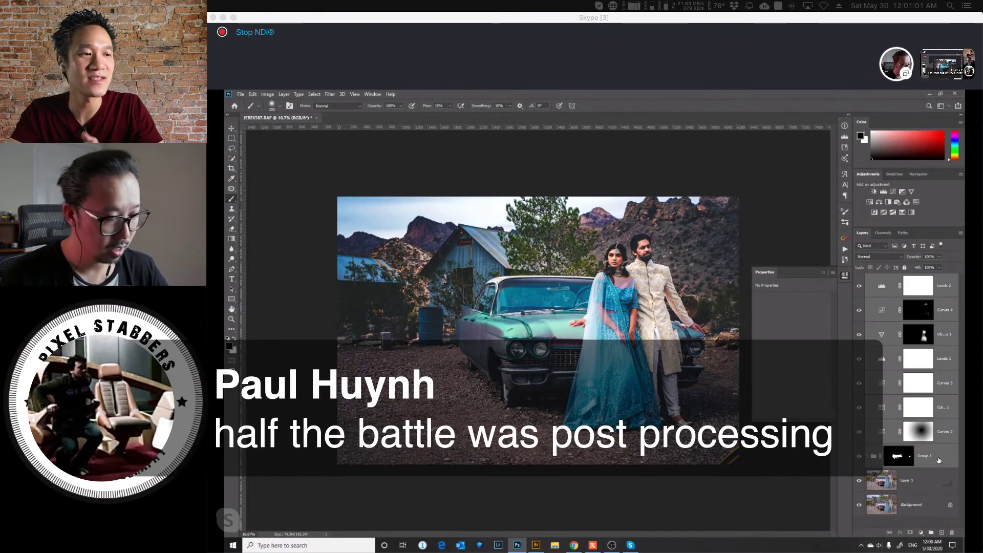
{"action": "key", "text": "ctrl+g"}
{"action": "left_click", "coordinate": [939, 267]}
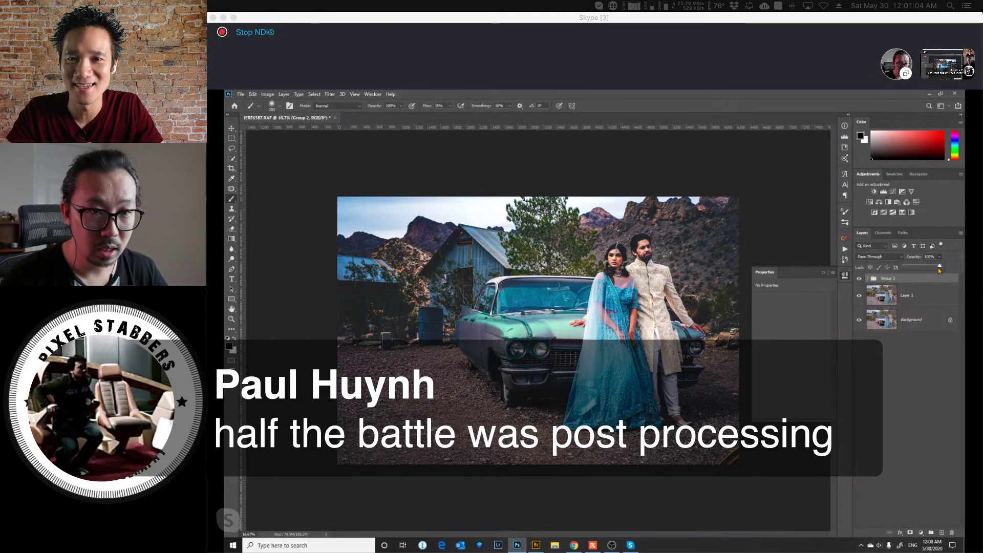
{"action": "left_click_drag", "start_coordinate": [923, 269], "coordinate": [925, 269]}
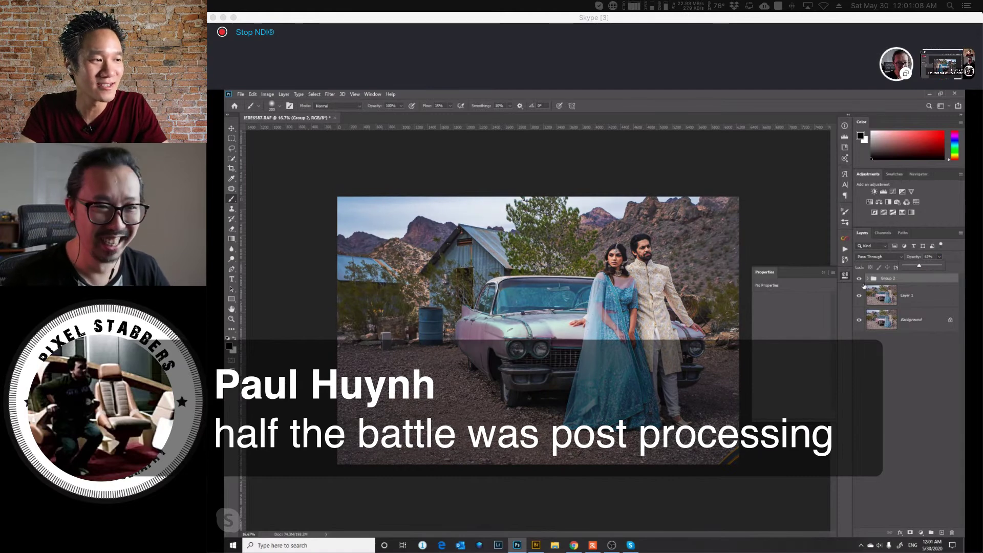
Hide the combined group of edits and delete it, keeping only Layer 1 and the Background.
{"action": "left_click", "coordinate": [861, 279]}
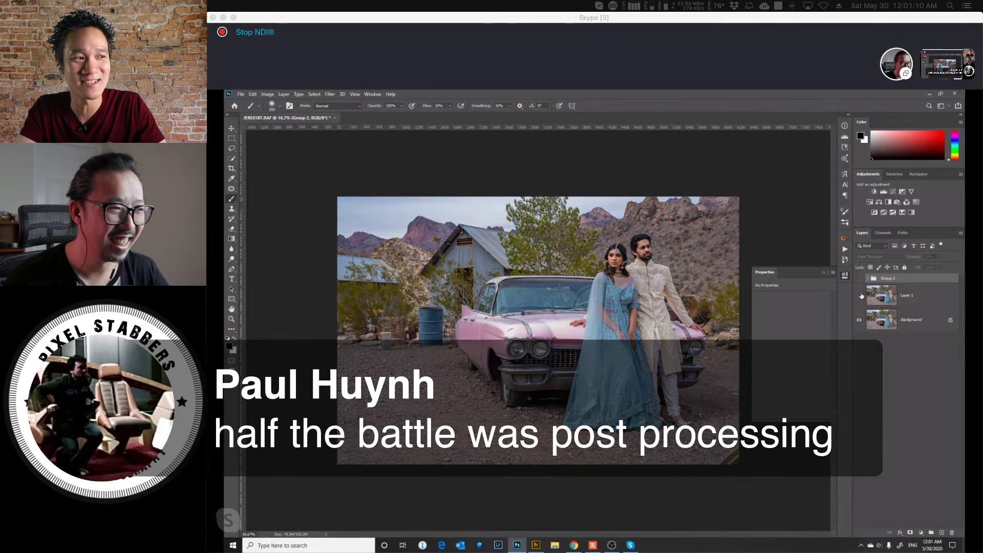
{"action": "left_click", "coordinate": [329, 94]}
{"action": "left_click", "coordinate": [476, 159]}
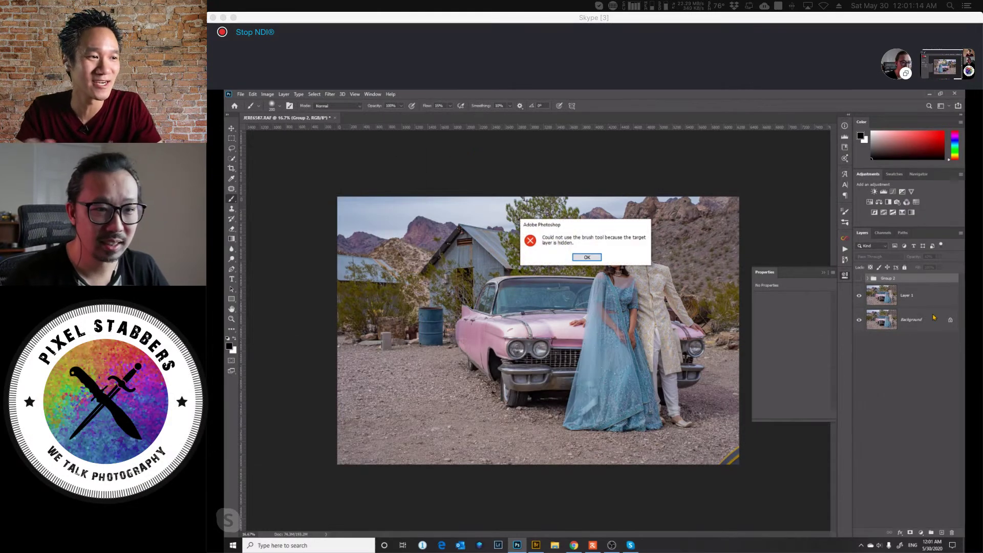
{"action": "key", "text": "Return"}
{"action": "left_click", "coordinate": [921, 295]}
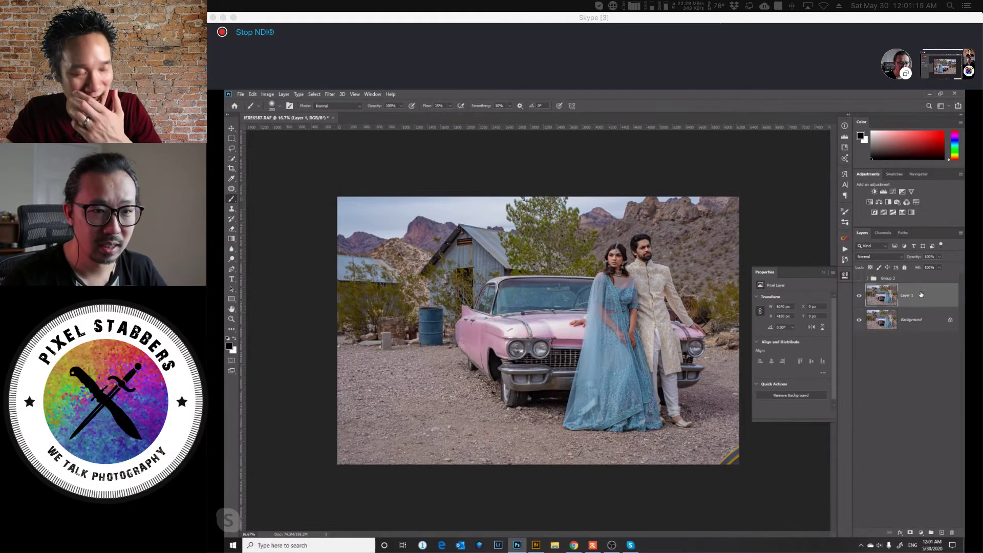
{"action": "left_click_drag", "start_coordinate": [891, 278], "coordinate": [951, 533]}
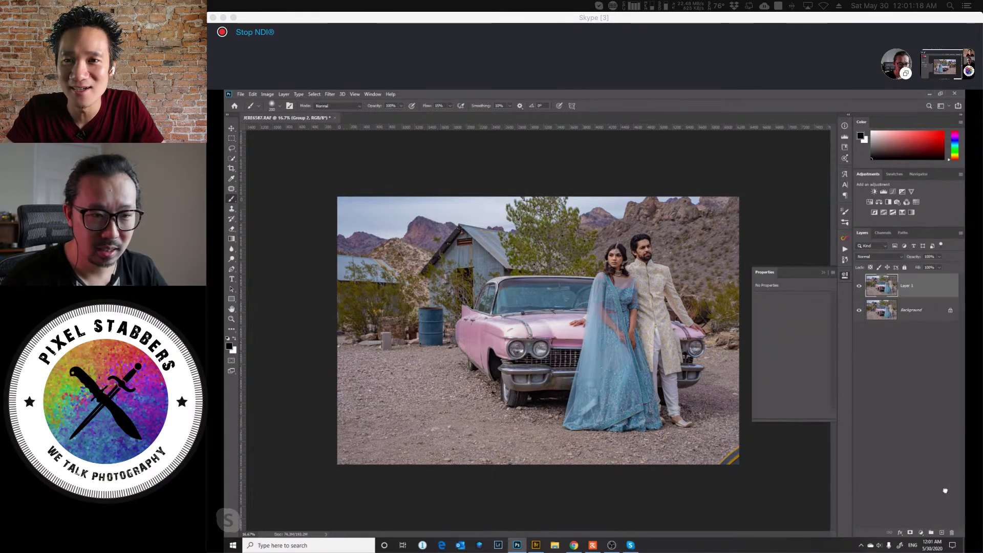
Close the couple photo without saving its changes and switch to Bridge's photo to demo folder.
{"action": "left_click", "coordinate": [330, 94]}
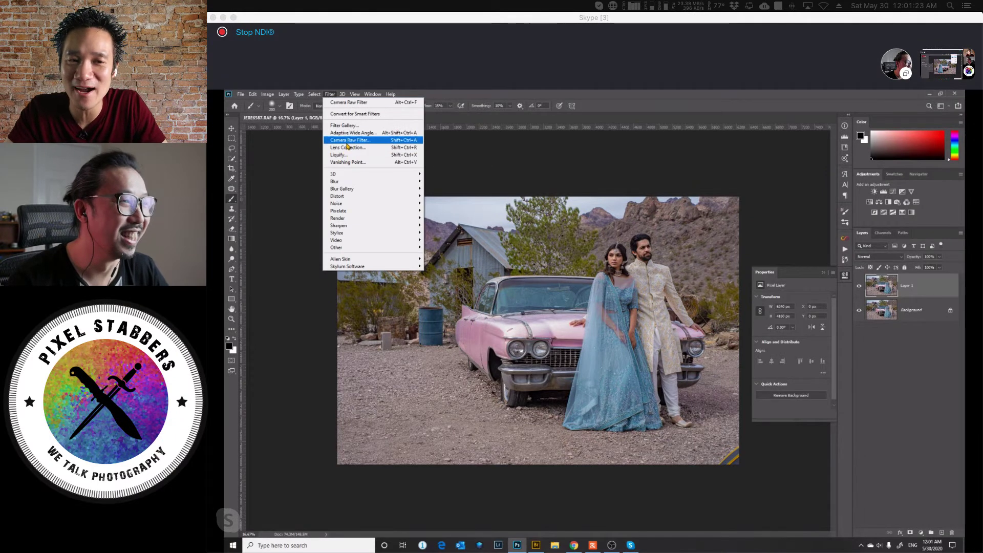
{"action": "left_click", "coordinate": [450, 134]}
{"action": "left_click", "coordinate": [333, 118]}
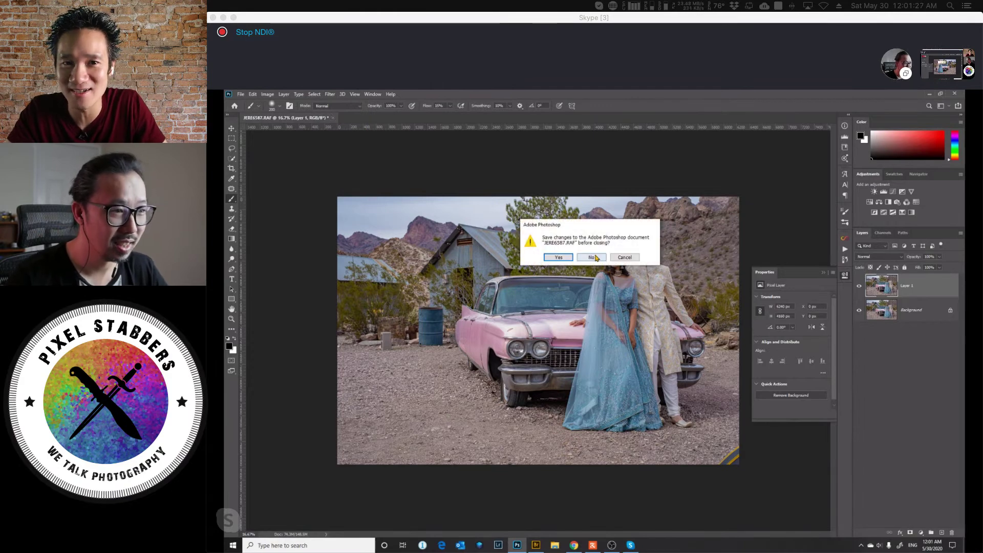
{"action": "left_click", "coordinate": [592, 257]}
{"action": "left_click", "coordinate": [537, 545]}
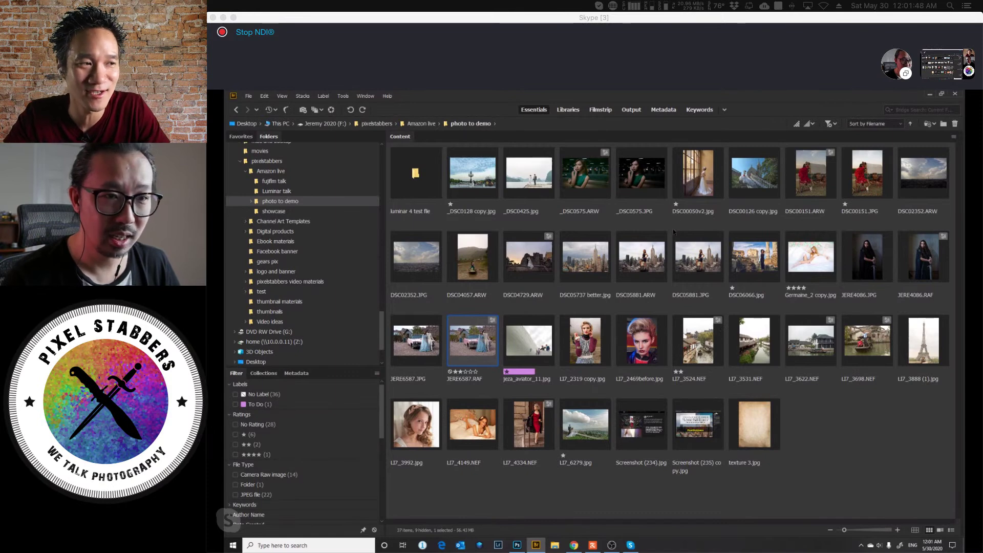
Open JERE4086.JPG and texture 3.jpg in Photoshop from the photo to demo folder and bring the portrait document forward.
{"action": "left_click", "coordinate": [868, 263]}
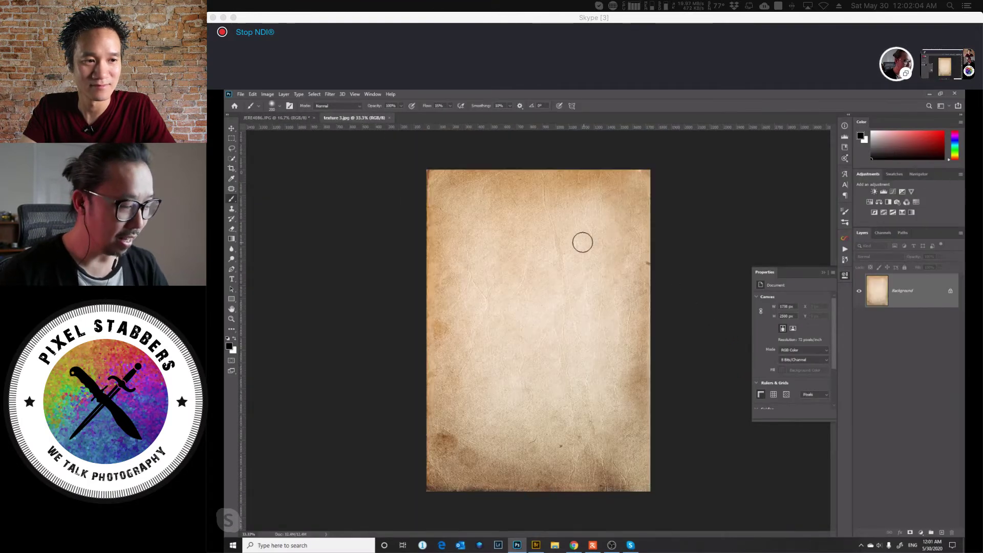
{"action": "key", "text": "v"}
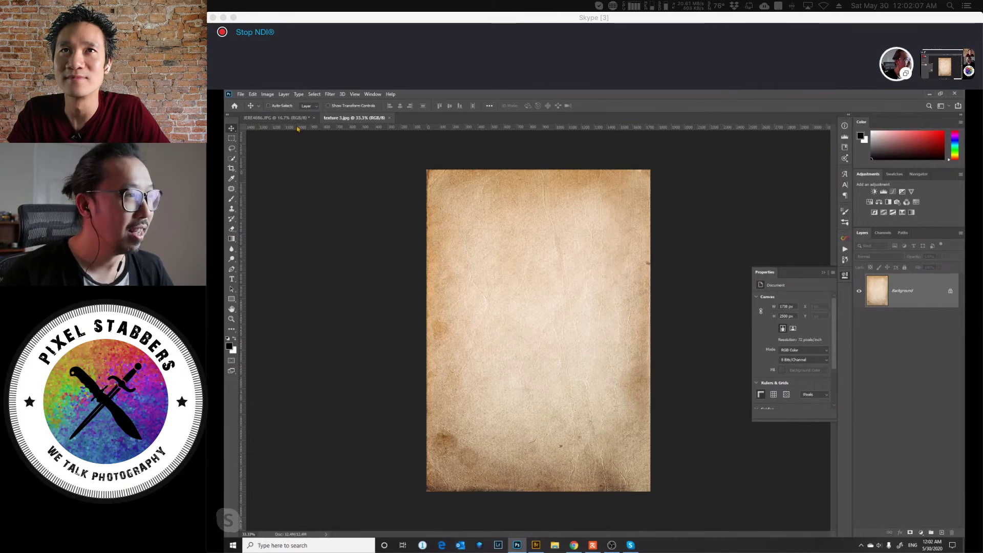
{"action": "left_click", "coordinate": [279, 118]}
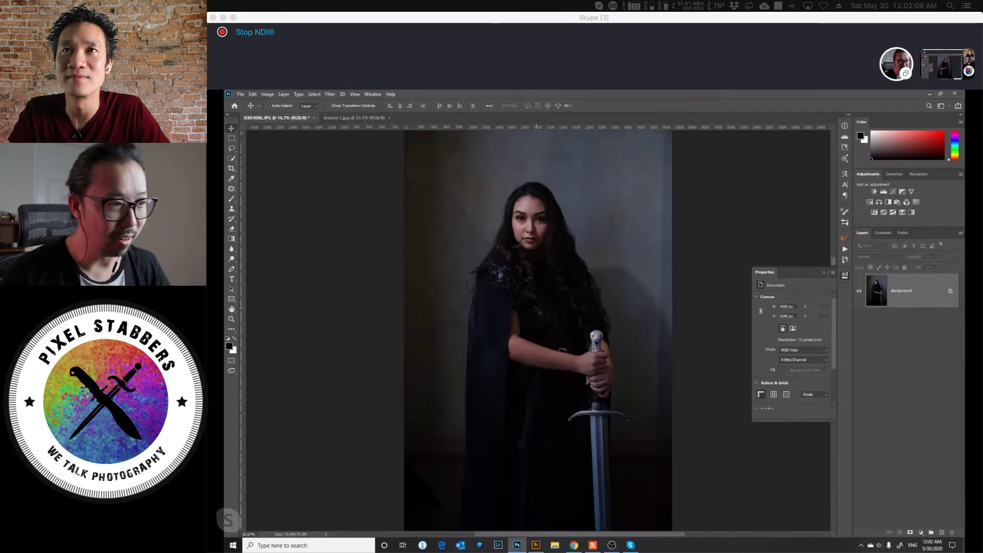
Add a Curves adjustment layer above the portrait's Background, adjust its curve with a midtone point, and compare with the layer hidden.
{"action": "left_click", "coordinate": [893, 191]}
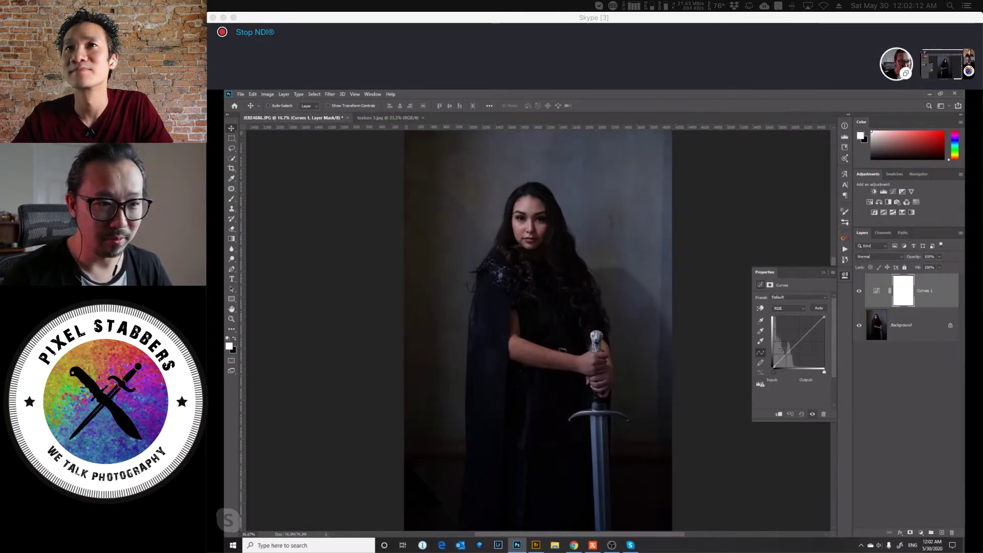
{"action": "left_click", "coordinate": [798, 341]}
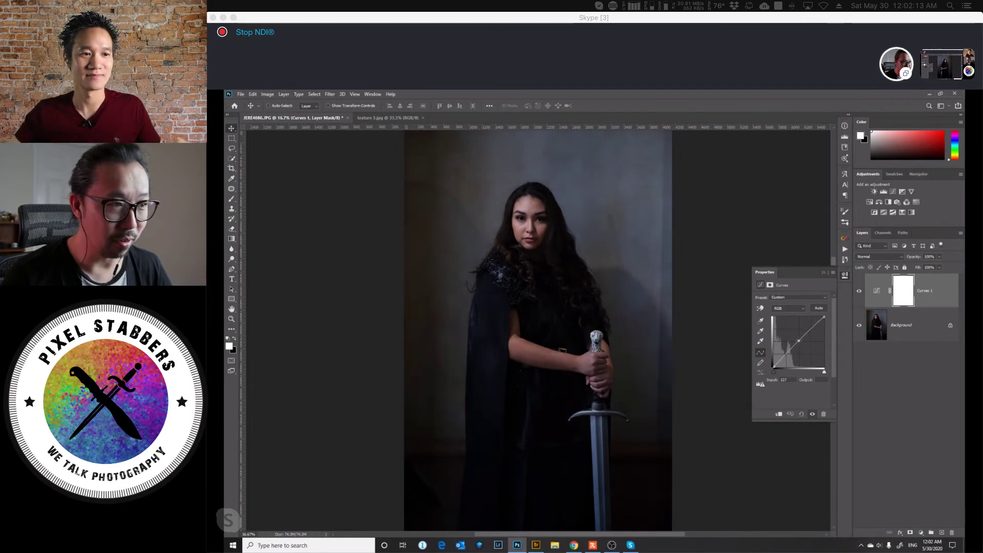
{"action": "left_click", "coordinate": [860, 291]}
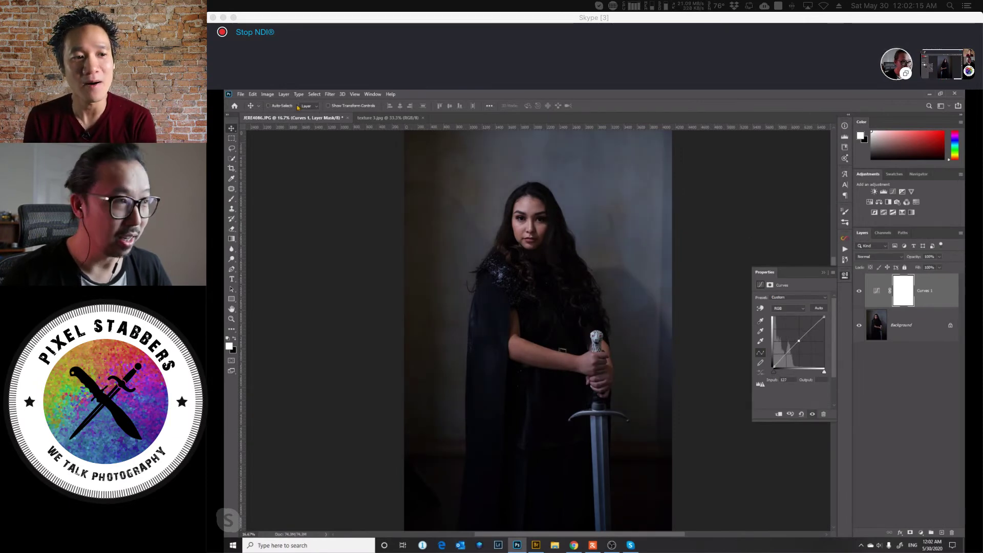
Copy the paper texture from texture 3.jpg into the portrait document as the top layer and scale it to cover the canvas.
{"action": "left_click", "coordinate": [404, 119]}
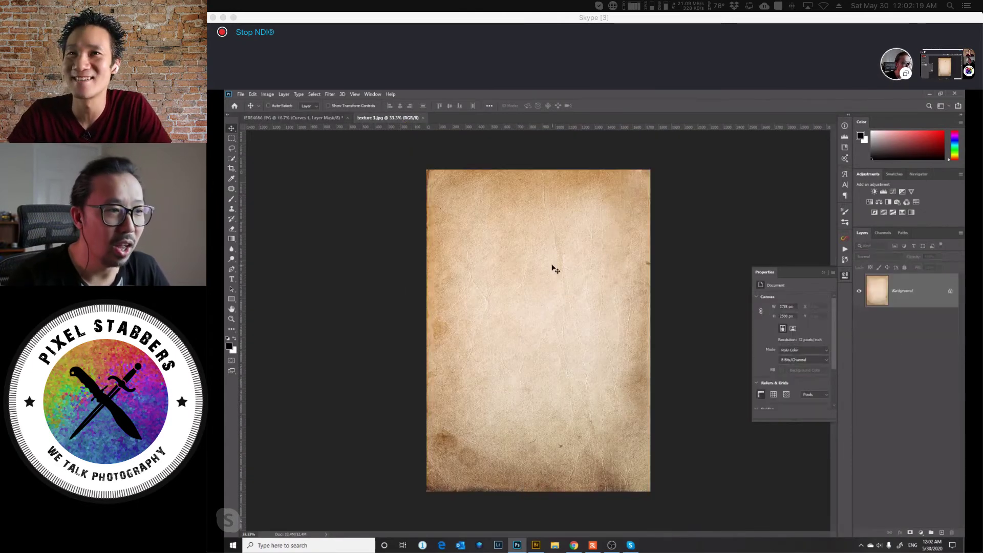
{"action": "left_click_drag", "start_coordinate": [553, 268], "coordinate": [489, 215]}
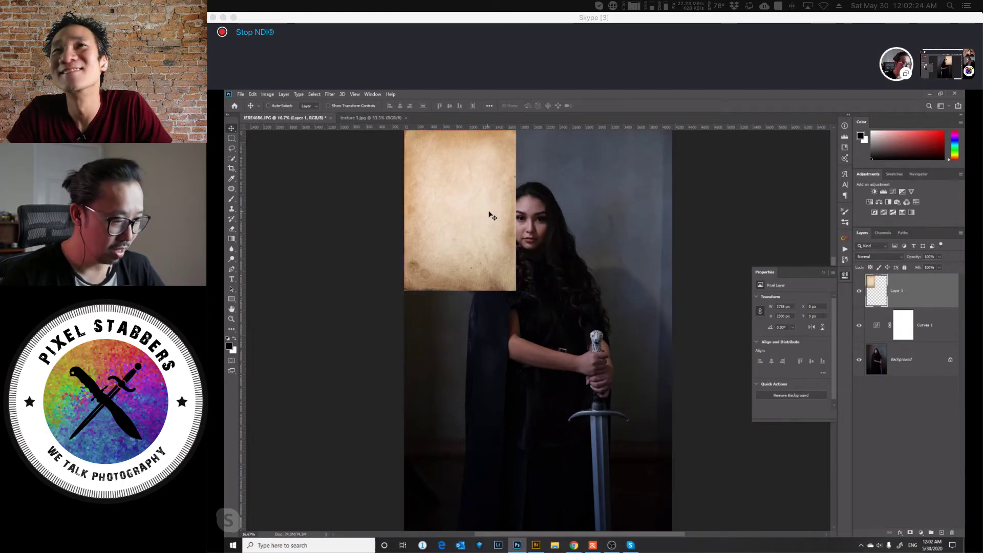
{"action": "key", "text": "ctrl+t"}
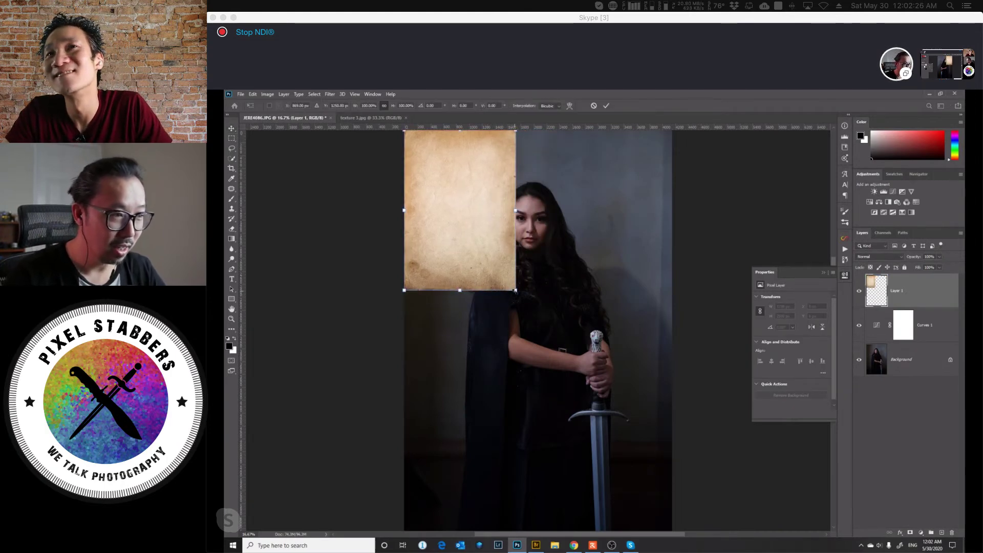
{"action": "left_click_drag", "start_coordinate": [515, 290], "coordinate": [648, 516]}
{"action": "key", "text": "Return"}
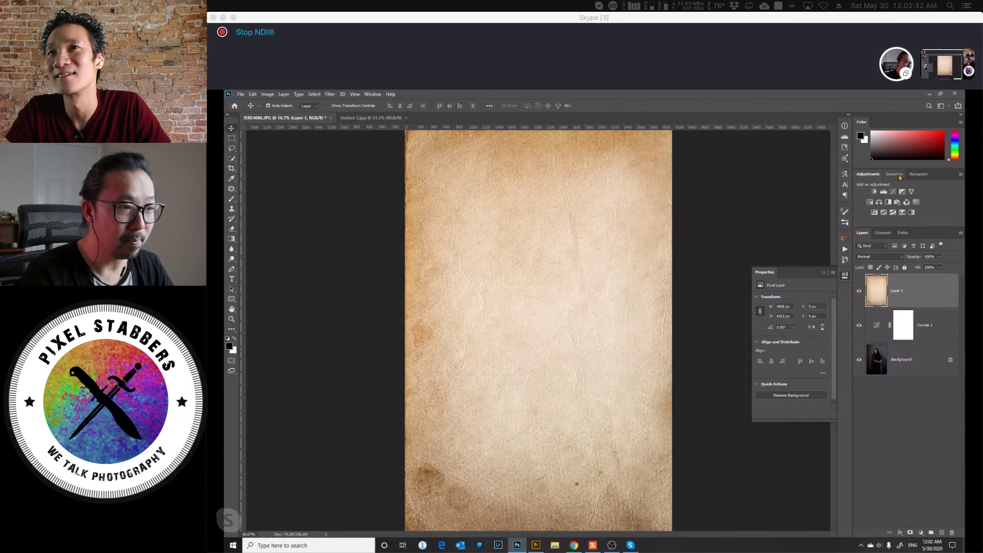
Set the texture layer's blend mode to Multiply and compare the woman's face and backdrop with the texture hidden and shown.
{"action": "key", "text": "ctrl+minus"}
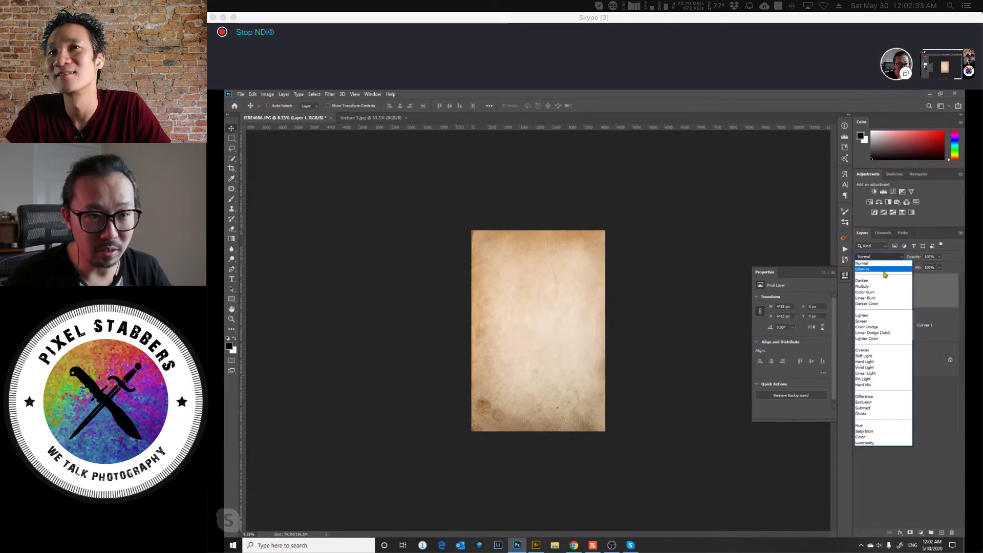
{"action": "left_click", "coordinate": [886, 279]}
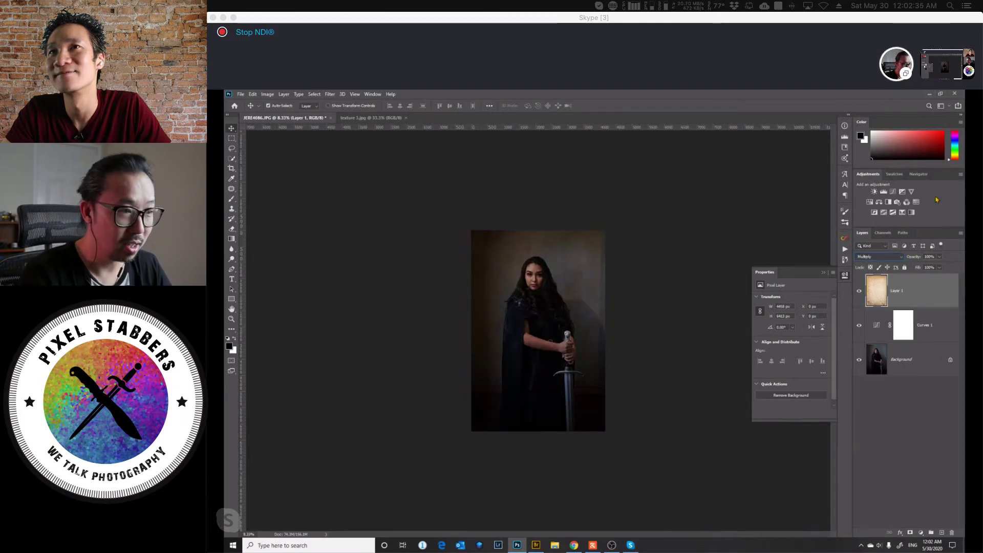
{"action": "key", "text": "ctrl+plus"}
{"action": "key", "text": "ctrl+plus"}
{"action": "key", "text": "ctrl+plus"}
{"action": "key", "text": "ctrl+plus"}
{"action": "left_click_drag", "start_coordinate": [652, 179], "coordinate": [668, 318]}
{"action": "left_click", "coordinate": [860, 291]}
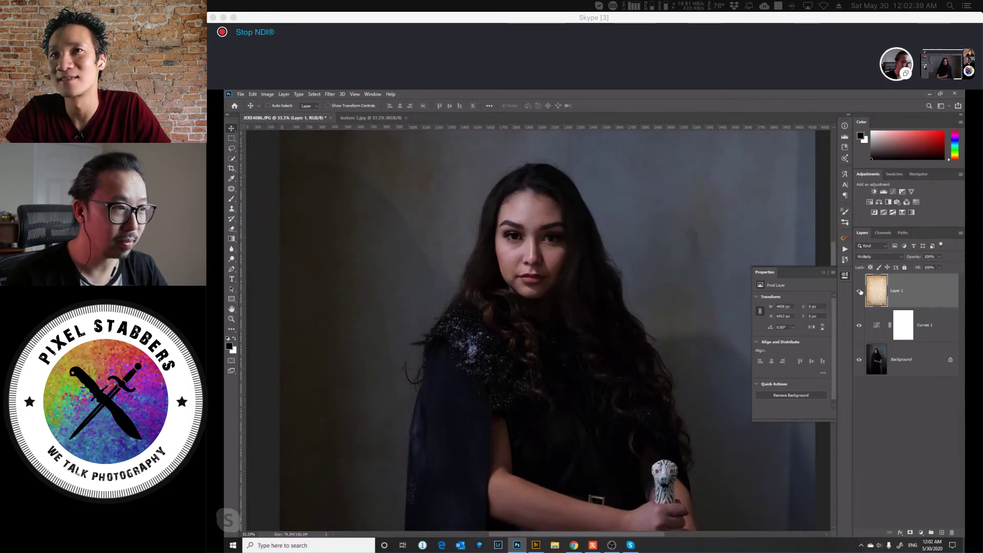
{"action": "left_click", "coordinate": [859, 291]}
{"action": "left_click", "coordinate": [860, 291]}
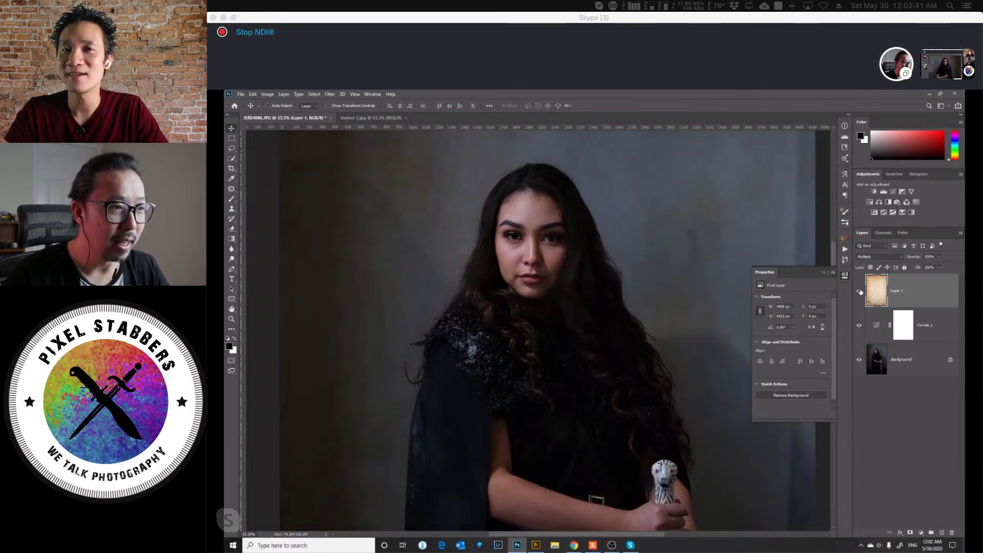
{"action": "left_click", "coordinate": [860, 291]}
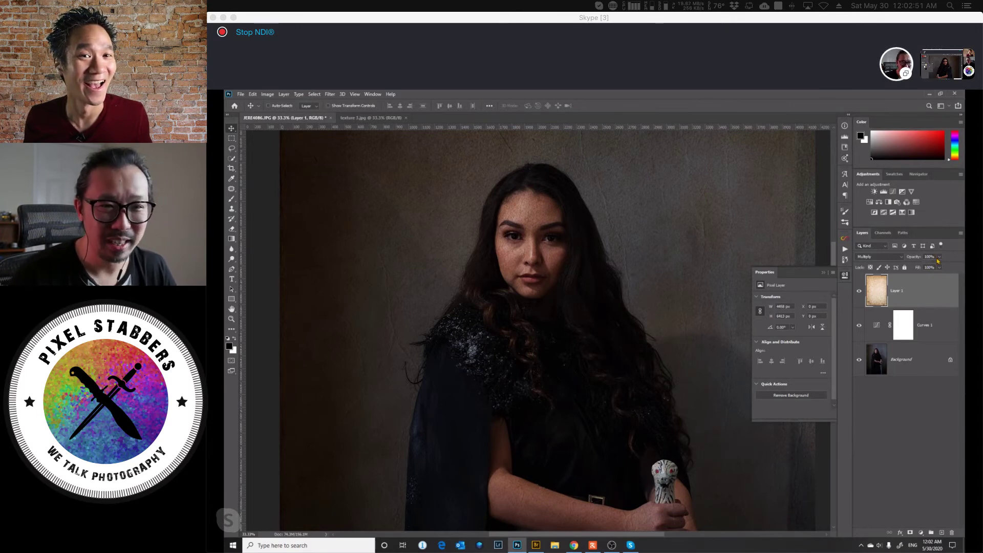
Set the texture layer's blend mode to Normal and convert the layer to a smart object.
{"action": "left_click", "coordinate": [888, 257]}
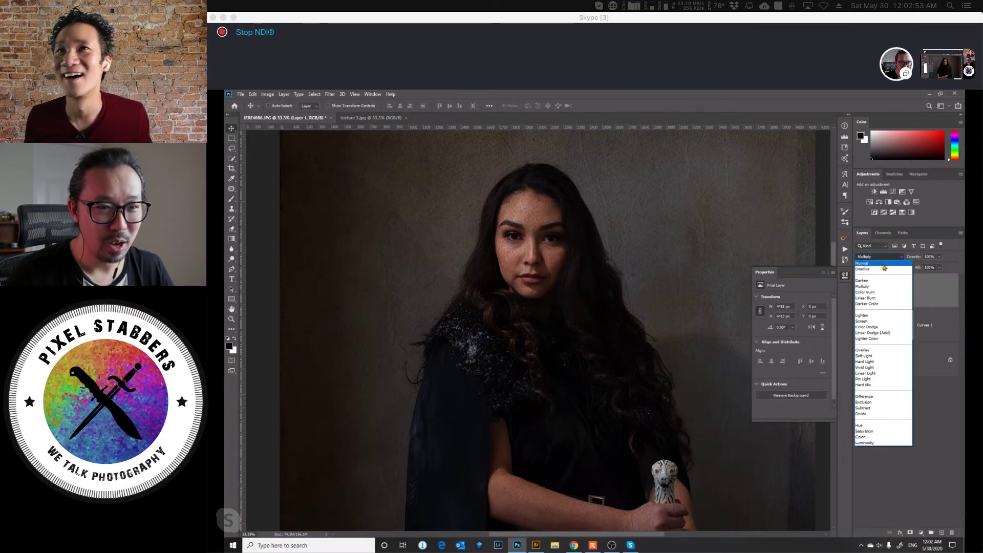
{"action": "left_click", "coordinate": [885, 264]}
{"action": "right_click", "coordinate": [920, 289]}
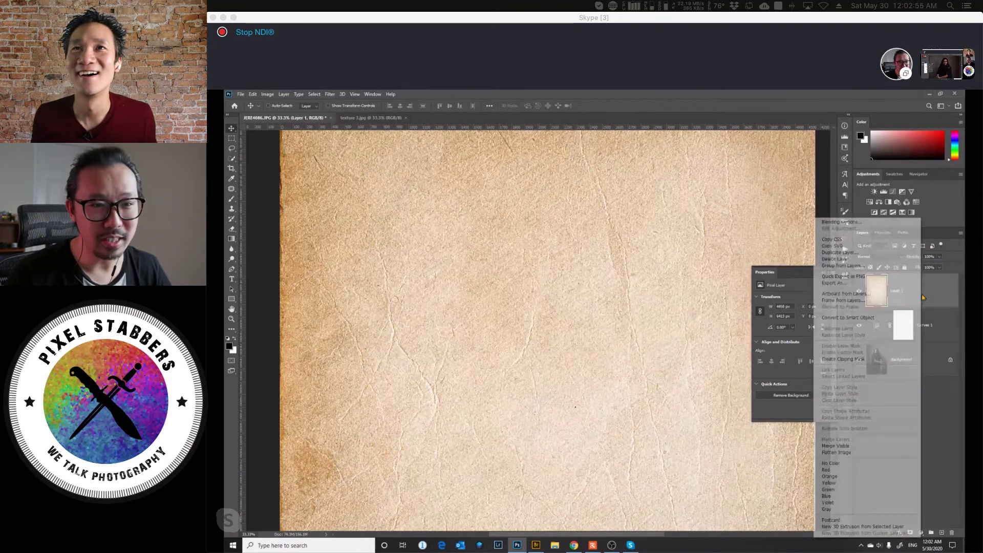
{"action": "left_click", "coordinate": [864, 318]}
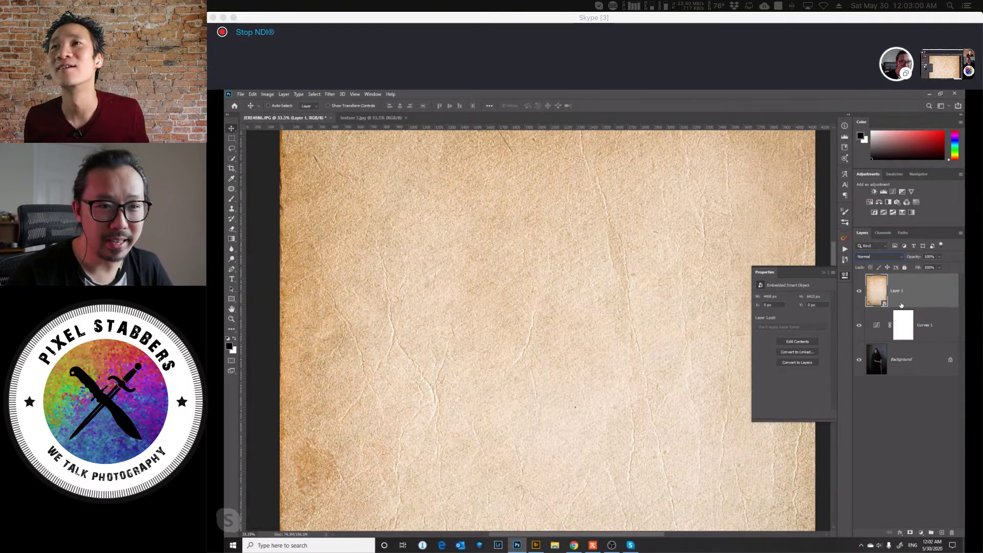
Apply a Gaussian Blur smart filter with a radius of about 25 pixels to the texture layer.
{"action": "left_click", "coordinate": [330, 95]}
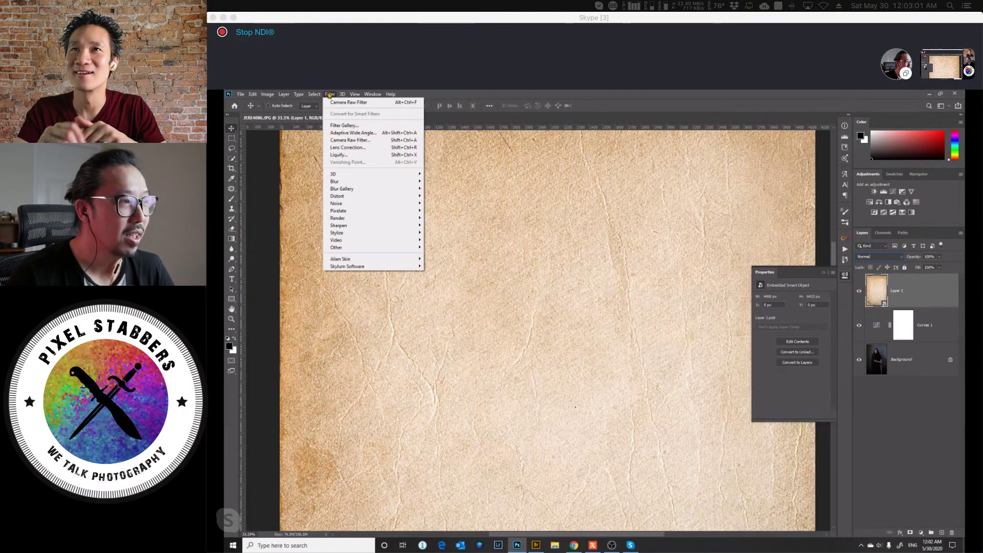
{"action": "mouse_move", "coordinate": [358, 181]}
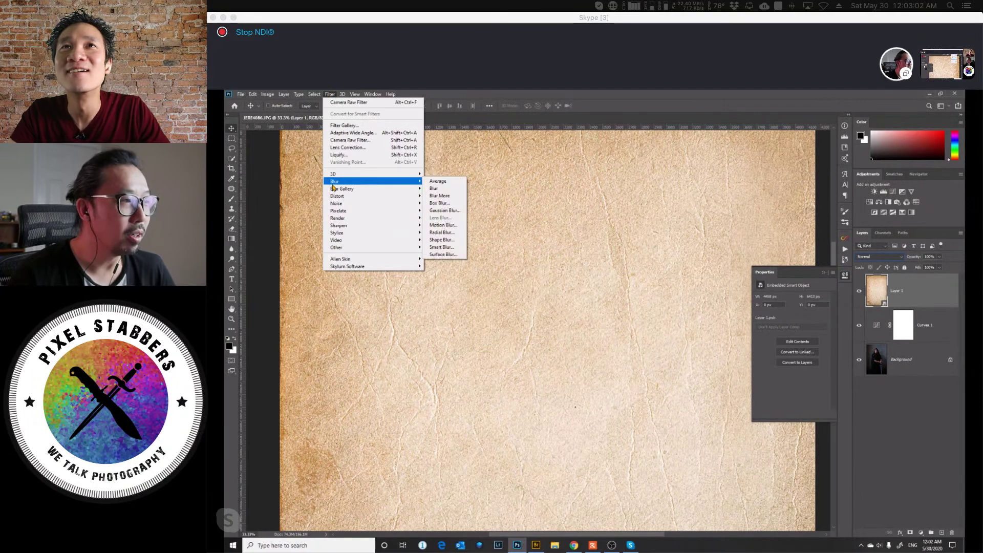
{"action": "left_click", "coordinate": [445, 210]}
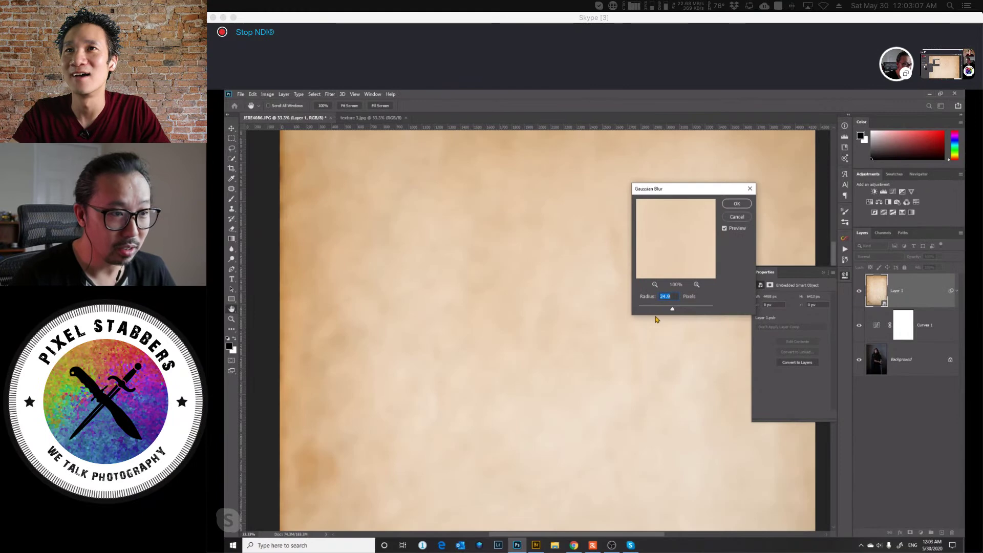
{"action": "left_click", "coordinate": [737, 205]}
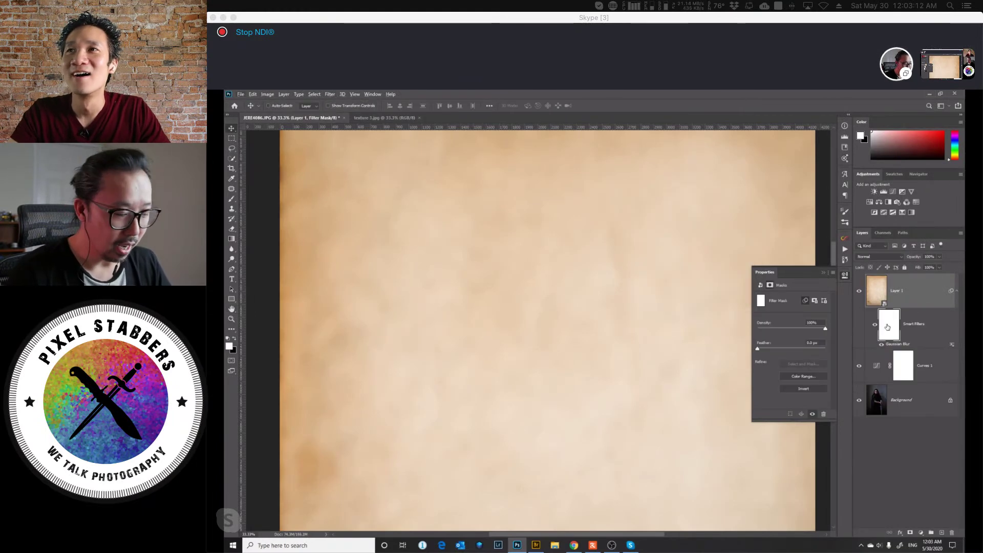
Invert the smart filter mask to black and set the texture layer's blend mode to Multiply.
{"action": "key", "text": "ctrl+i"}
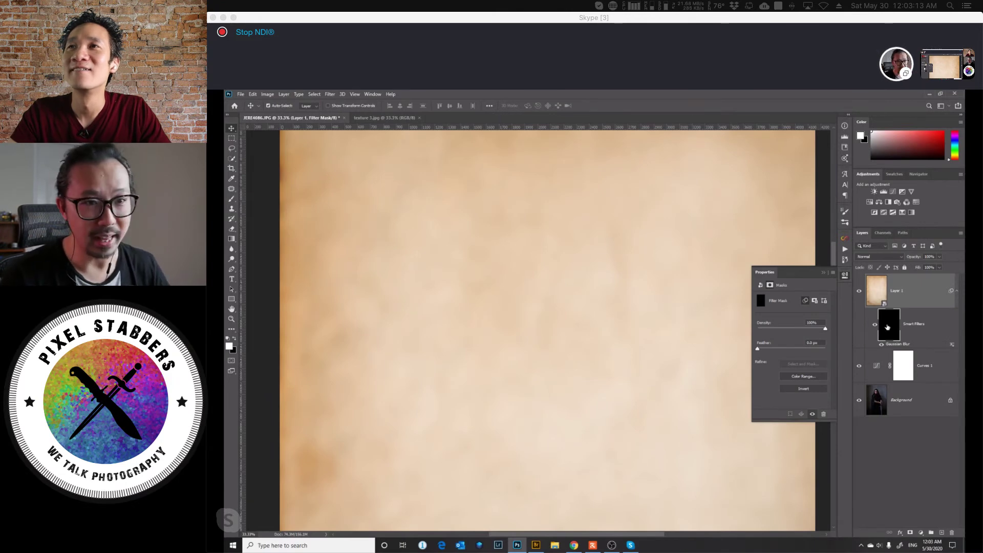
{"action": "left_click", "coordinate": [878, 257]}
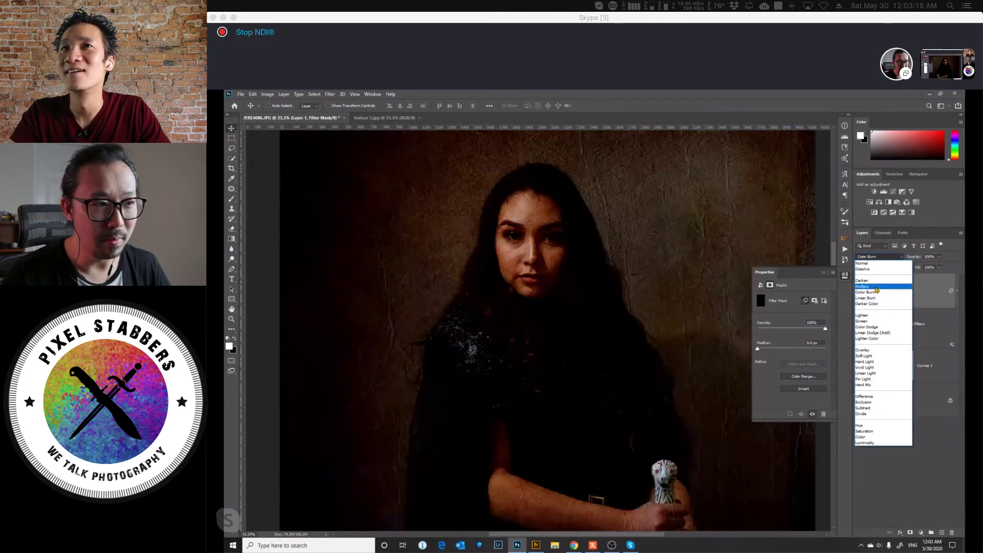
{"action": "left_click", "coordinate": [862, 286]}
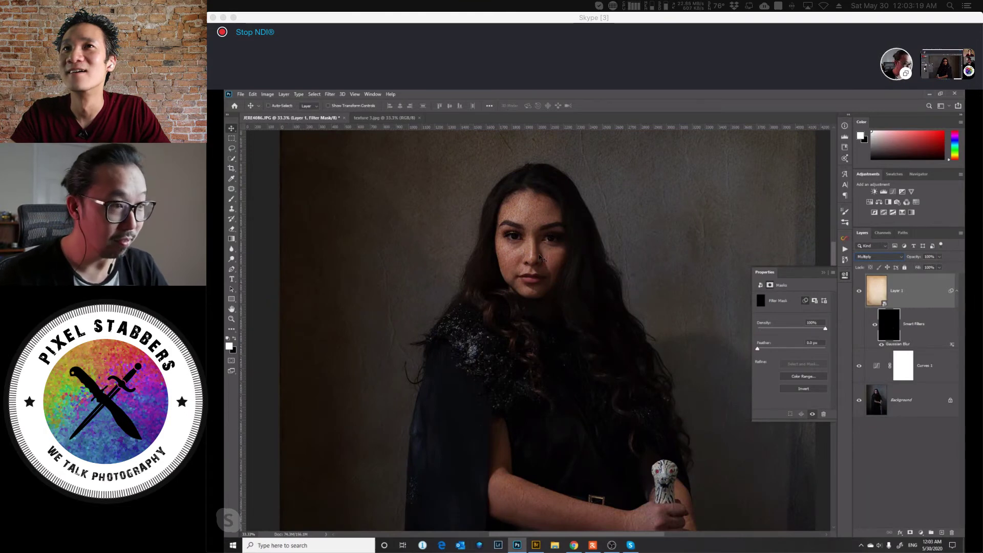
Paint white with an enlarged brush on the smart filter mask over the woman's face, arm and hands to blur the texture there.
{"action": "left_click", "coordinate": [231, 199]}
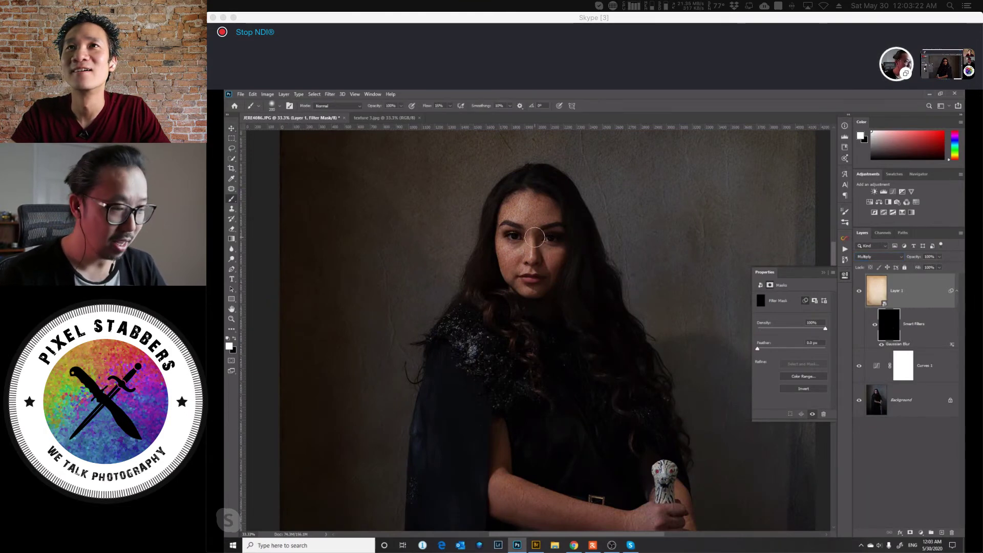
{"action": "key", "text": "bracketright"}
{"action": "key", "text": "bracketright"}
{"action": "key", "text": "bracketright"}
{"action": "key", "text": "bracketright"}
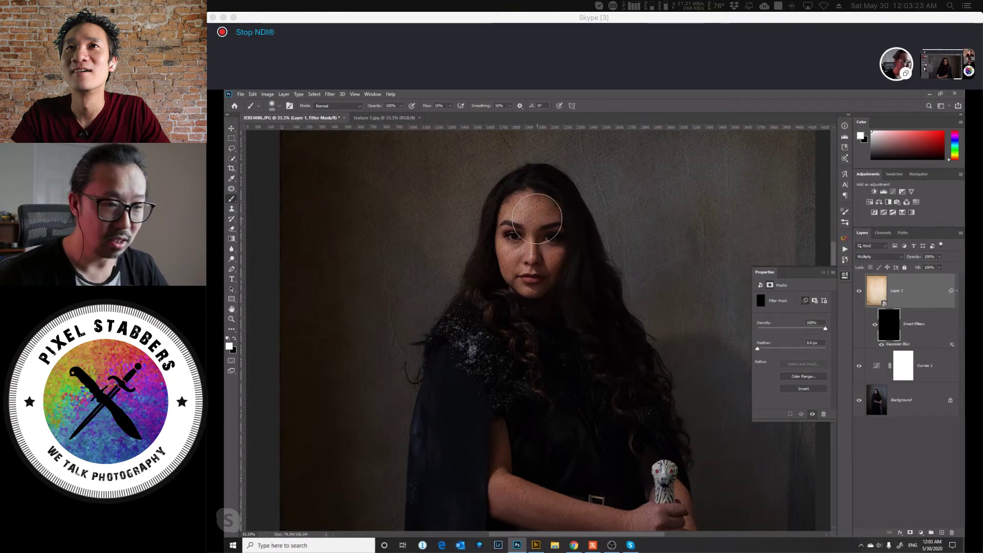
{"action": "key", "text": "x"}
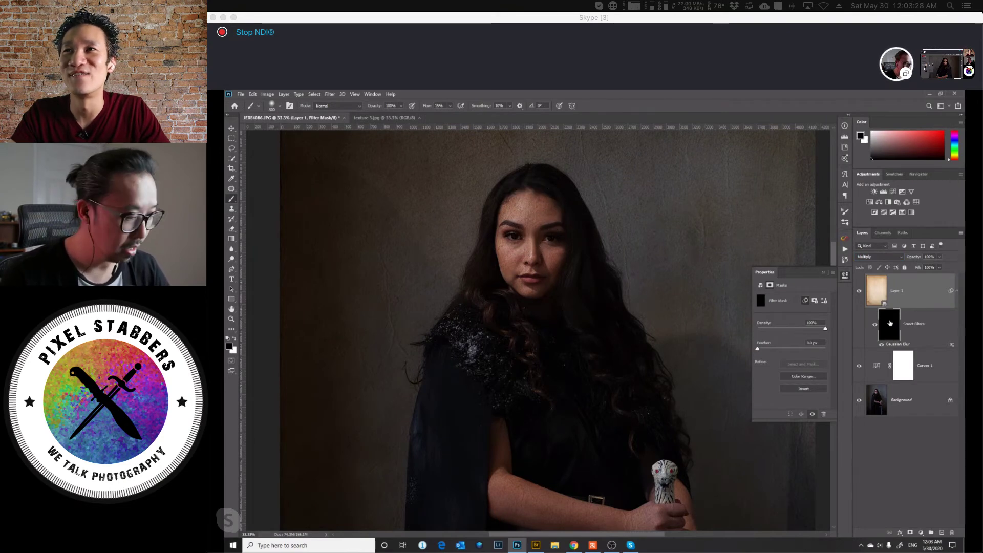
{"action": "key", "text": "x"}
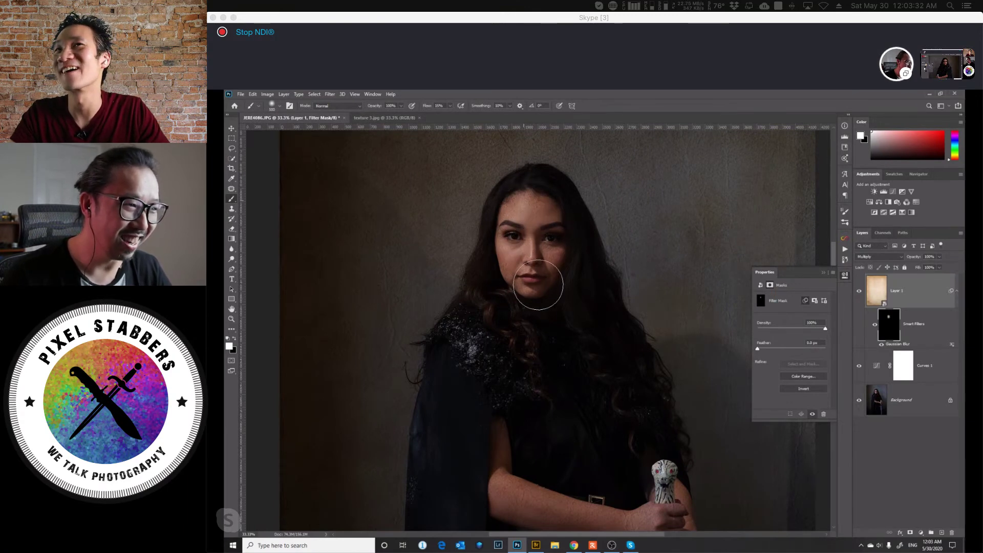
{"action": "left_click_drag", "start_coordinate": [586, 353], "coordinate": [567, 212]}
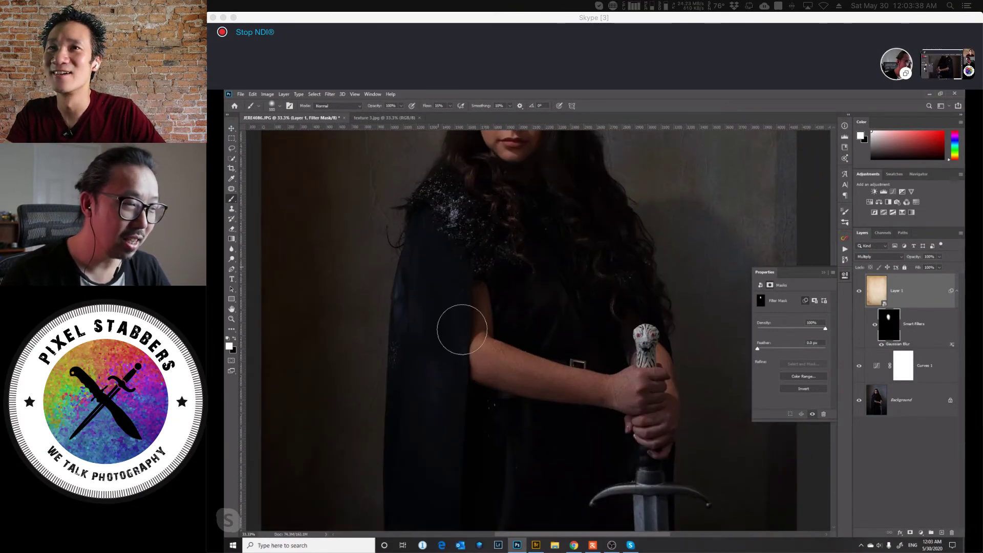
{"action": "left_click_drag", "start_coordinate": [527, 202], "coordinate": [524, 318]}
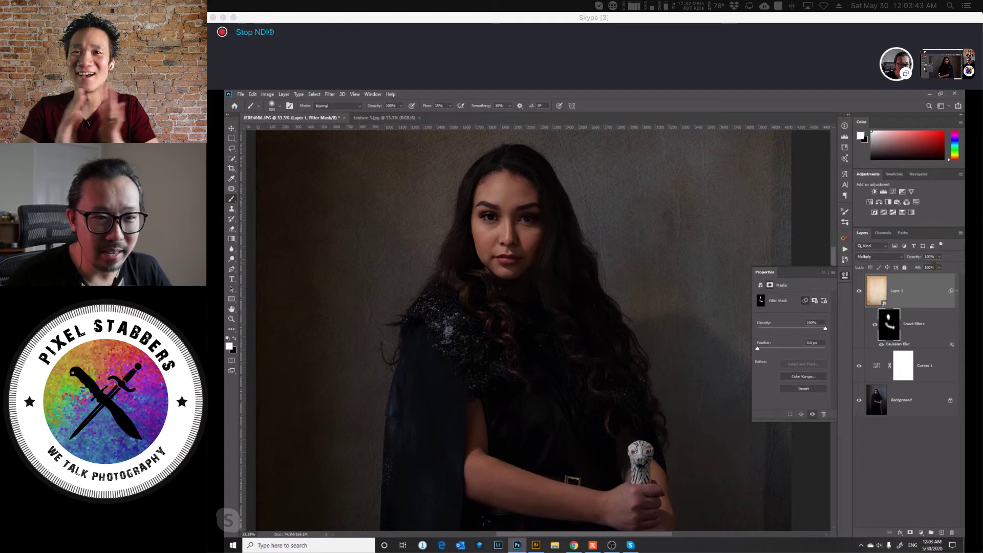
Reduce the texture layer's opacity to about 73% and compare the whole portrait with the texture hidden and shown.
{"action": "left_click", "coordinate": [940, 257]}
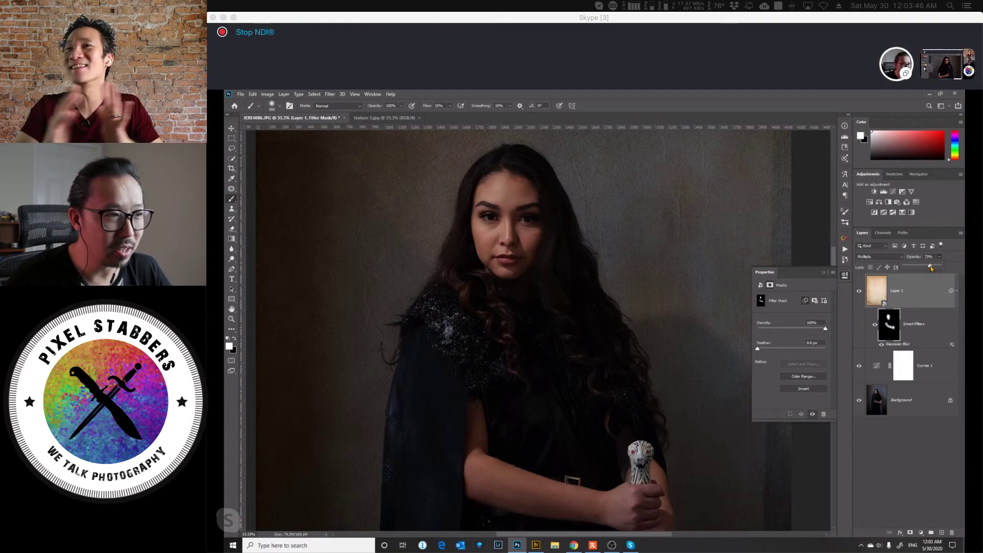
{"action": "key", "text": "ctrl+minus"}
{"action": "key", "text": "ctrl+minus"}
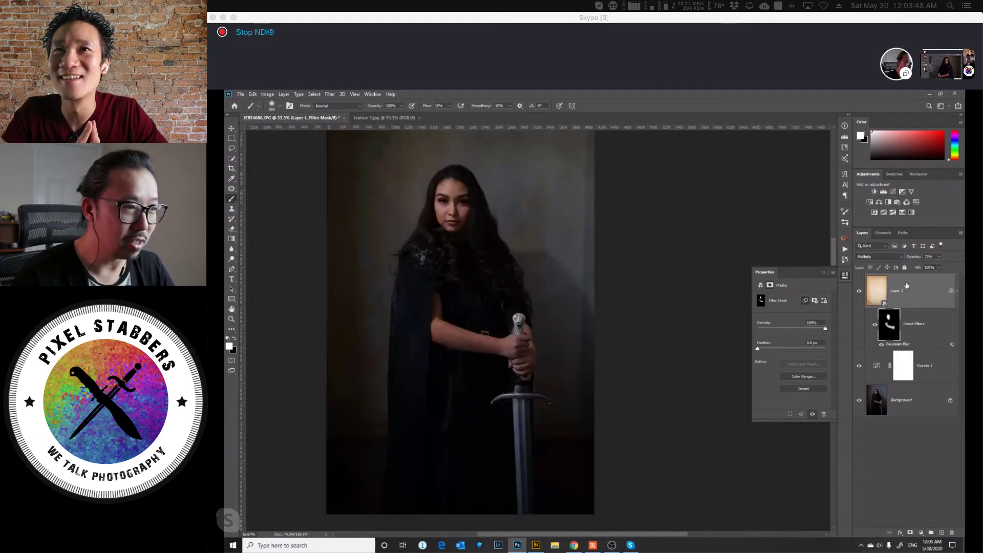
{"action": "left_click", "coordinate": [858, 293]}
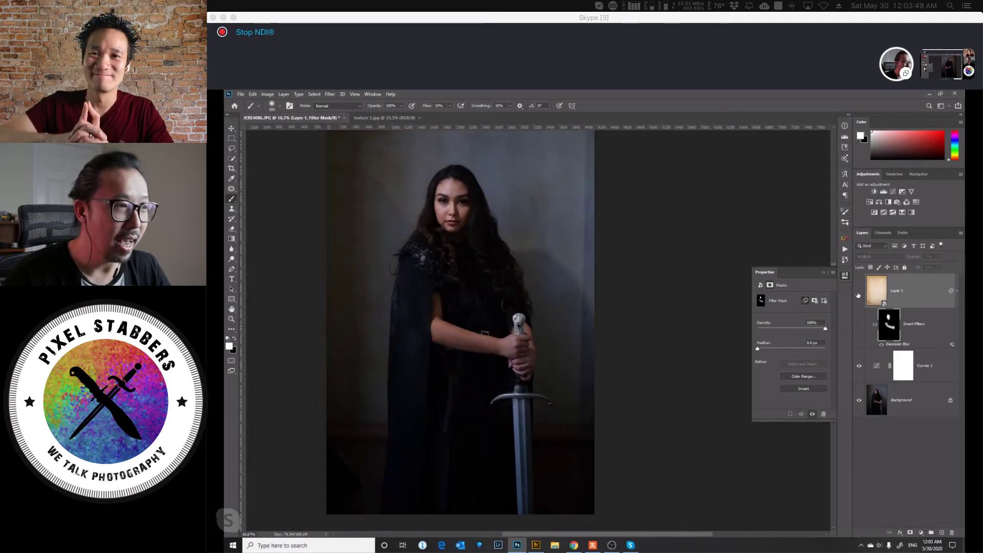
{"action": "left_click", "coordinate": [859, 292]}
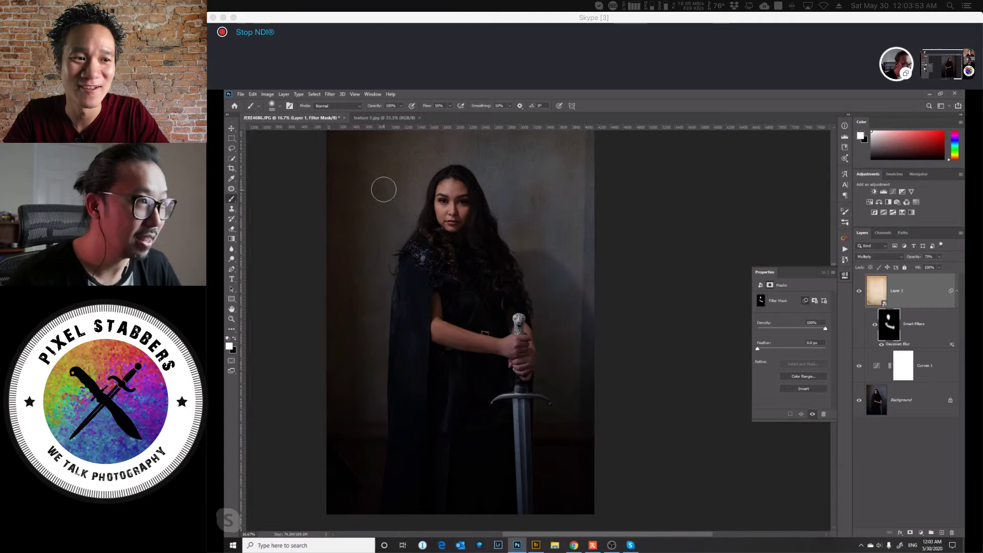
Leave Photoshop, switch to the Skype call and open its screen sharing options.
{"action": "left_click", "coordinate": [930, 94]}
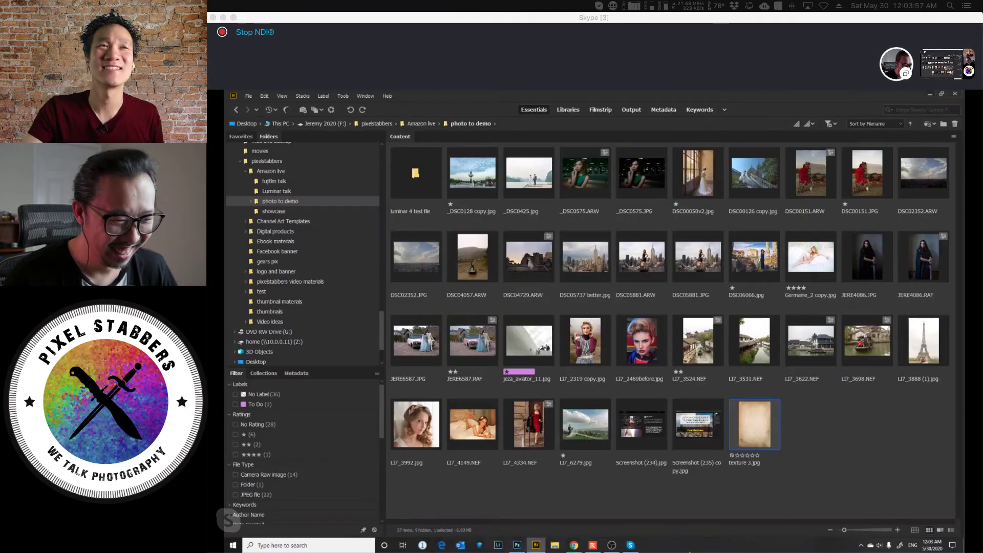
{"action": "left_click", "coordinate": [632, 546]}
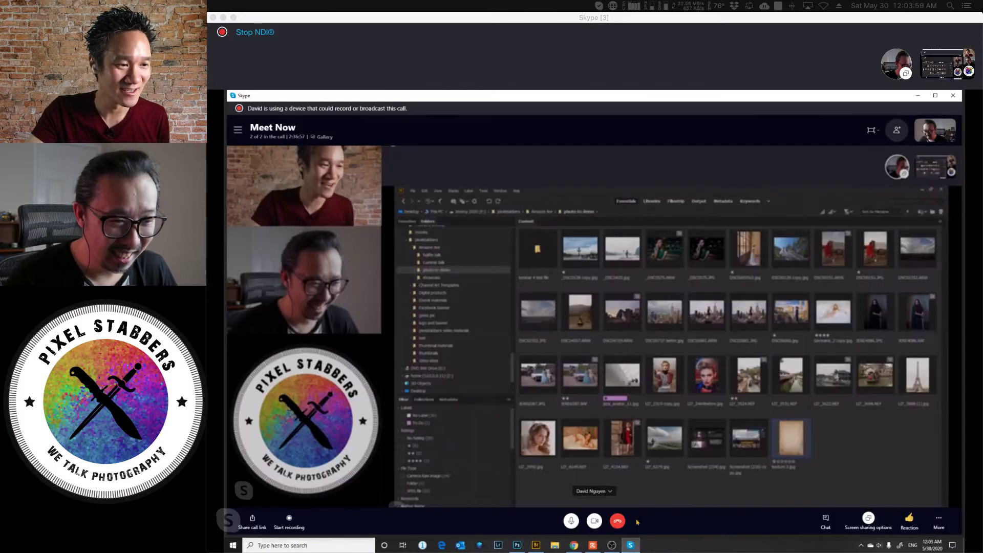
{"action": "left_click", "coordinate": [868, 518]}
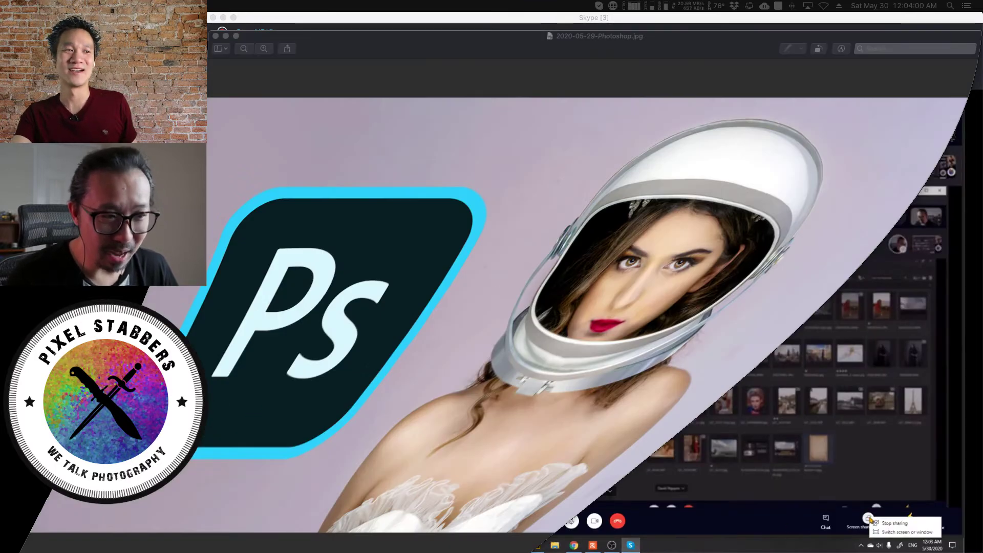